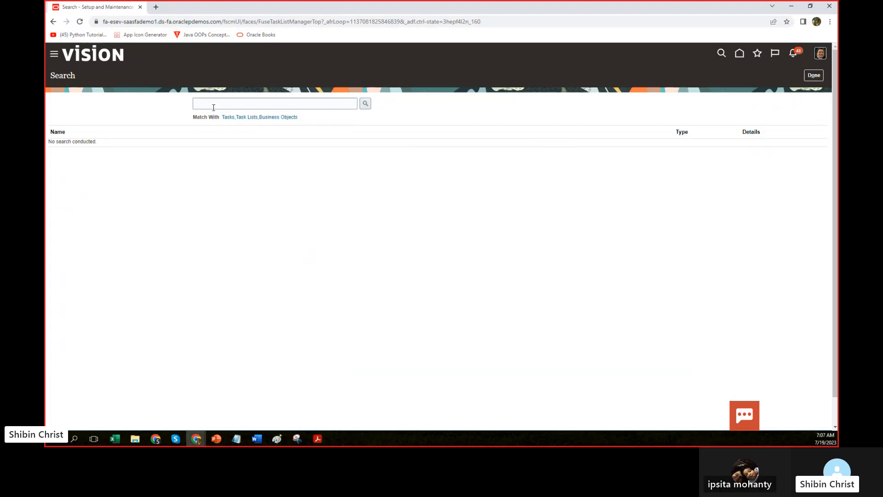
- Search the setup tasks for "manage key", open Manage Key Flexfields, and list all key flexfields without any search criteria
{"action": "left_click", "coordinate": [214, 104]}
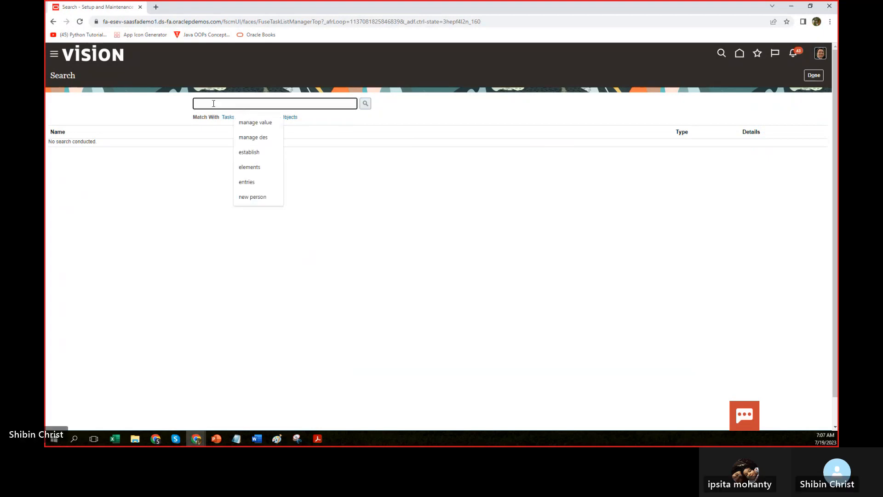
{"action": "type", "text": "manage"}
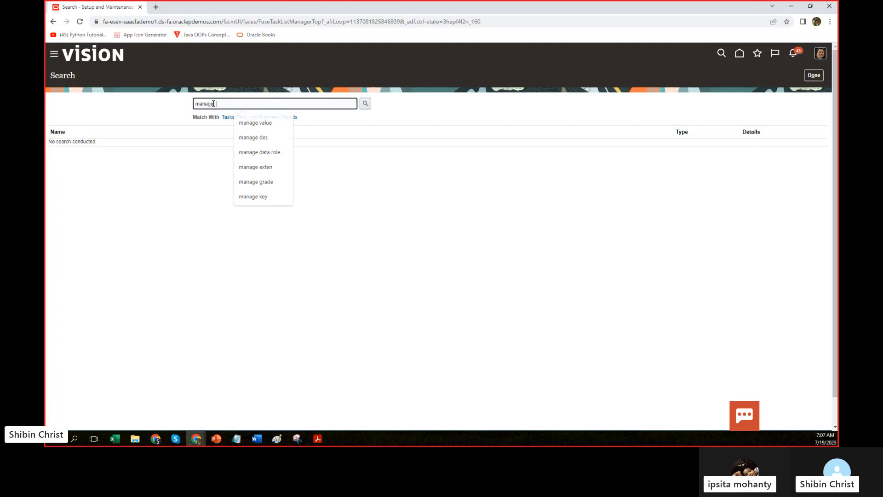
{"action": "key", "text": "BackSpace"}
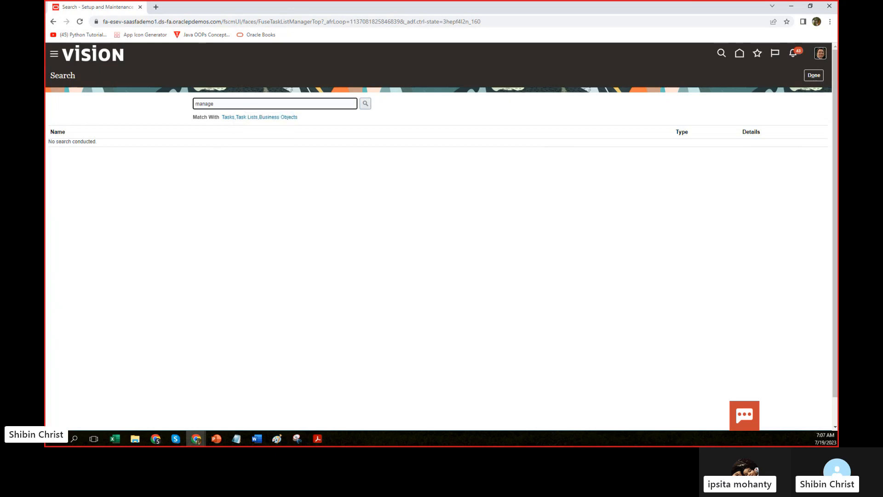
{"action": "type", "text": "key"}
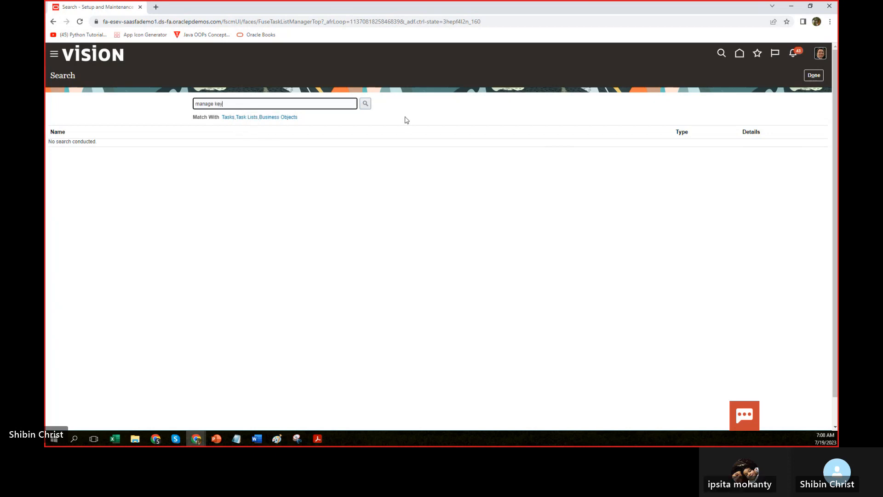
{"action": "left_click", "coordinate": [366, 103]}
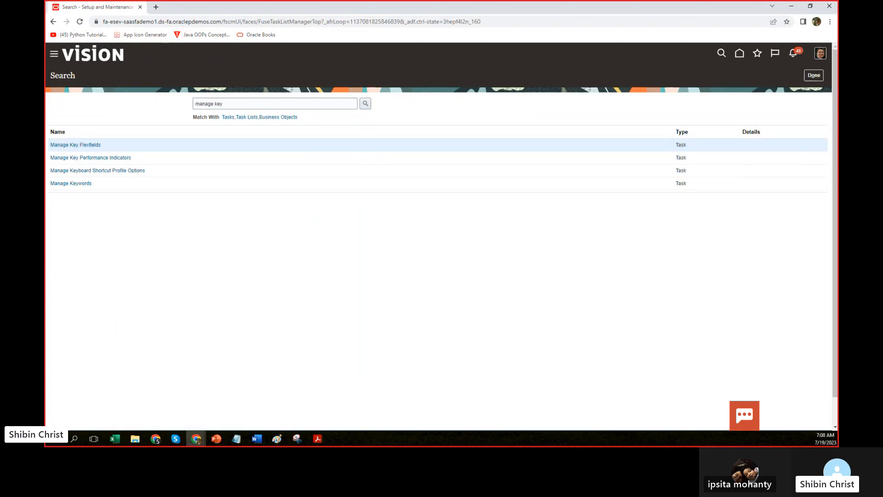
{"action": "left_click", "coordinate": [89, 145]}
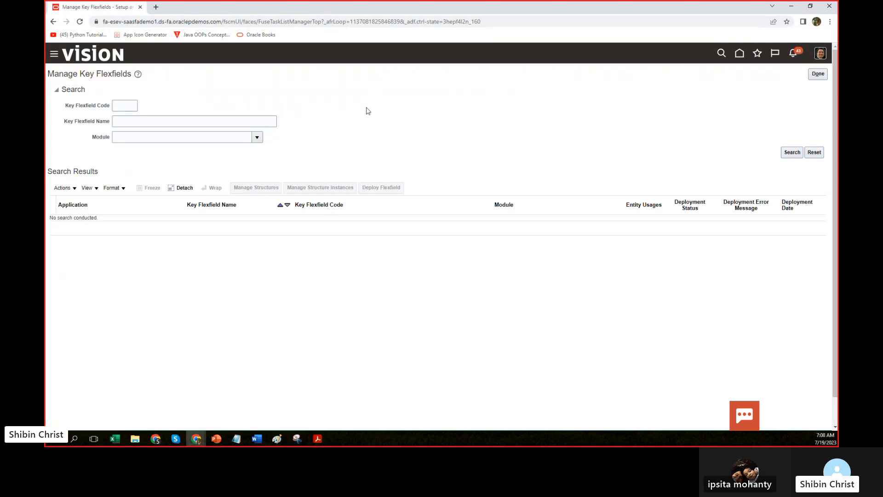
{"action": "left_click", "coordinate": [789, 153]}
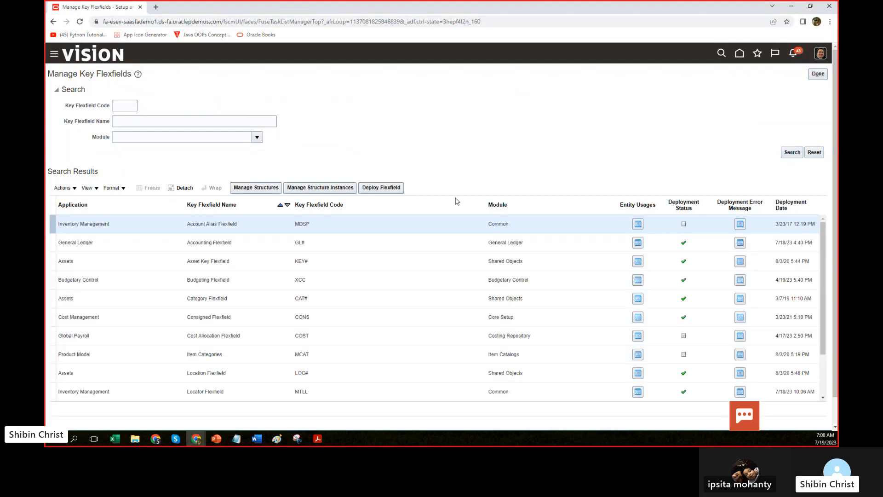
- Examine the listed key flexfields, their applications and codes, and the available structure and deployment actions
{"action": "left_click", "coordinate": [349, 239]}
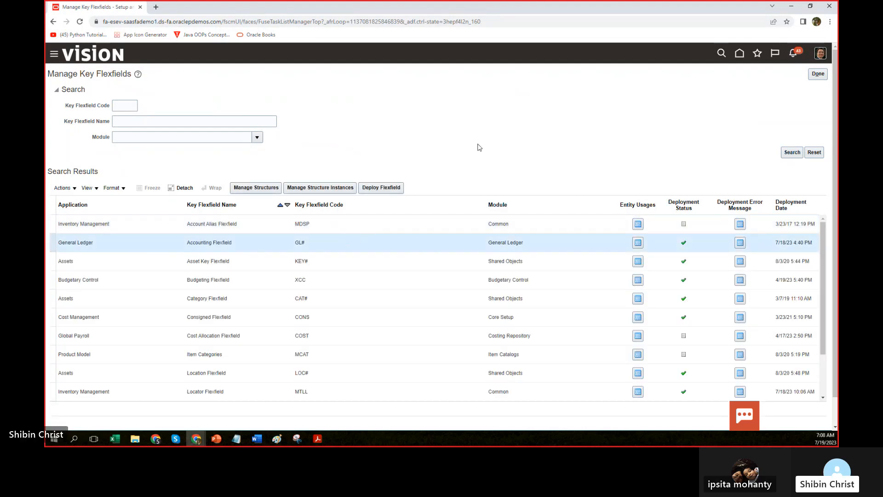
{"action": "scroll", "coordinate": [415, 230], "scroll_direction": "down", "scroll_amount": 3}
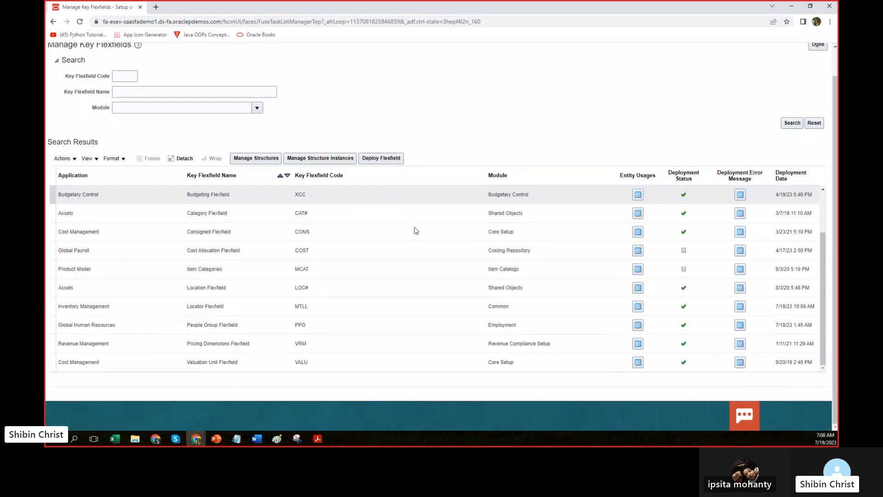
{"action": "scroll", "coordinate": [415, 231], "scroll_direction": "up", "scroll_amount": 1}
{"action": "scroll", "coordinate": [415, 231], "scroll_direction": "up", "scroll_amount": 2}
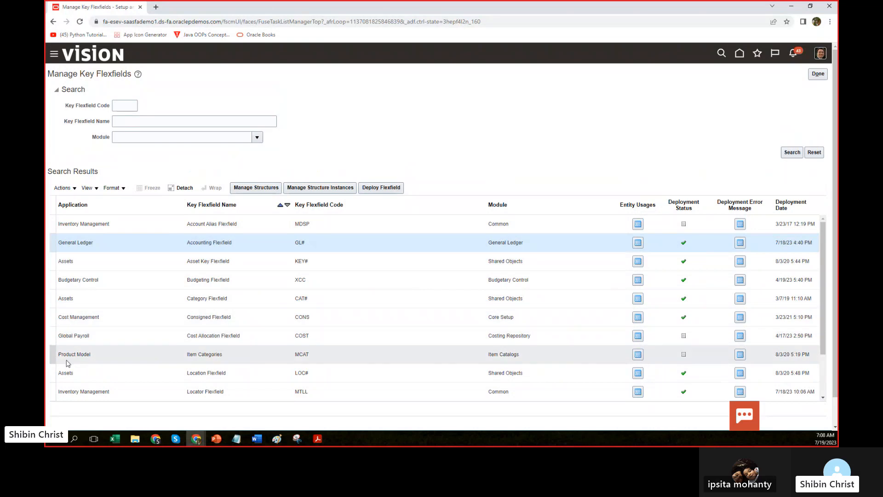
{"action": "scroll", "coordinate": [209, 334], "scroll_direction": "down", "scroll_amount": 1}
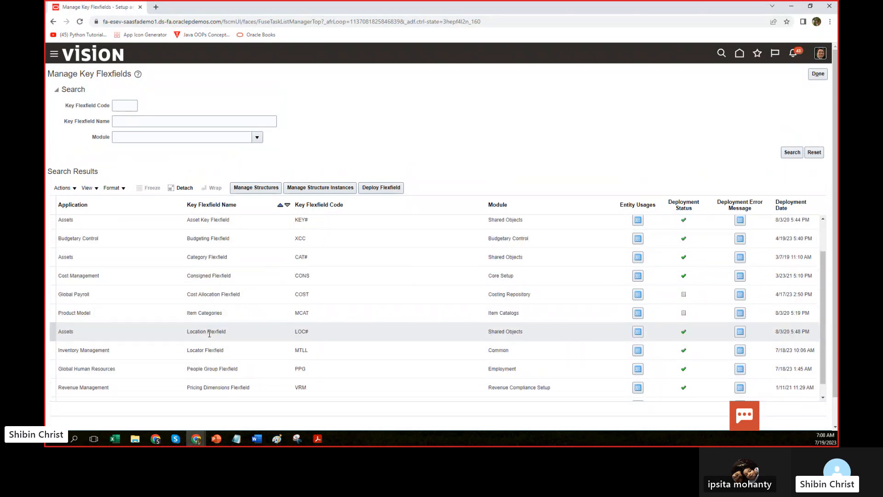
{"action": "scroll", "coordinate": [110, 361], "scroll_direction": "down", "scroll_amount": 2}
{"action": "left_click", "coordinate": [107, 364]}
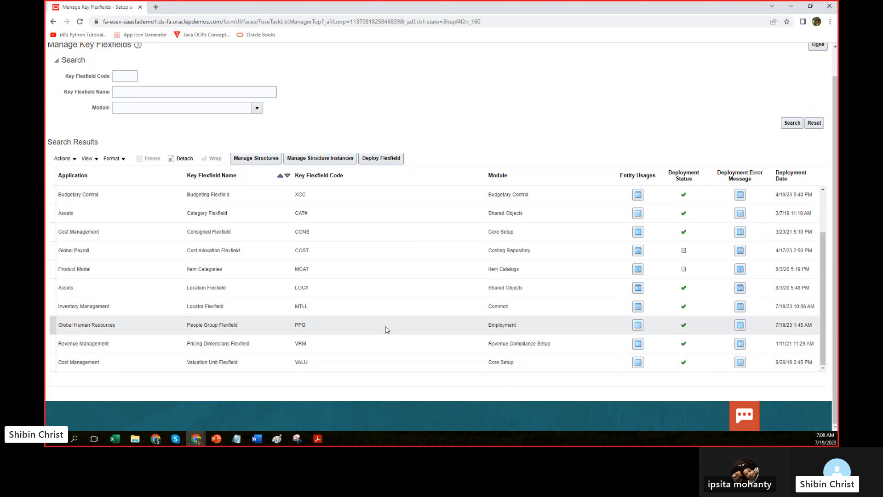
{"action": "scroll", "coordinate": [387, 297], "scroll_direction": "up", "scroll_amount": 4}
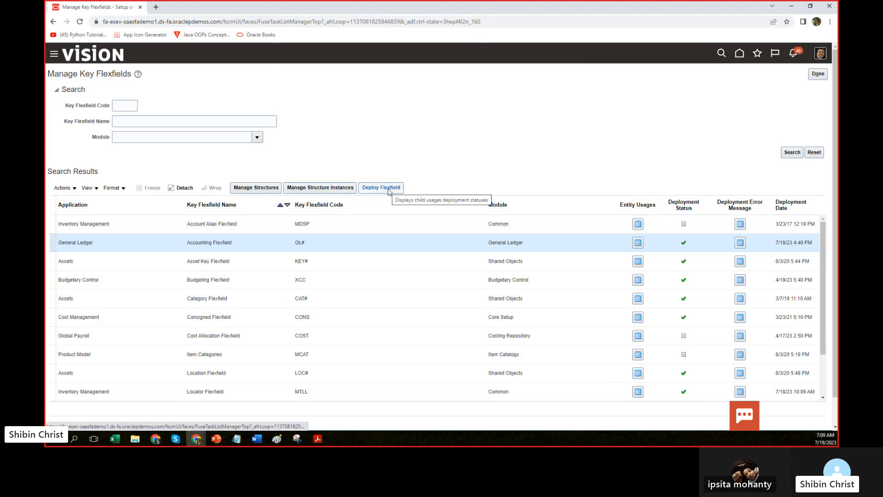
- Open the structures of the Global Human Resources People Group Flexfield and start creating a new structure
{"action": "scroll", "coordinate": [139, 309], "scroll_direction": "down", "scroll_amount": 2}
{"action": "scroll", "coordinate": [139, 309], "scroll_direction": "down", "scroll_amount": 2}
{"action": "left_click", "coordinate": [131, 324]}
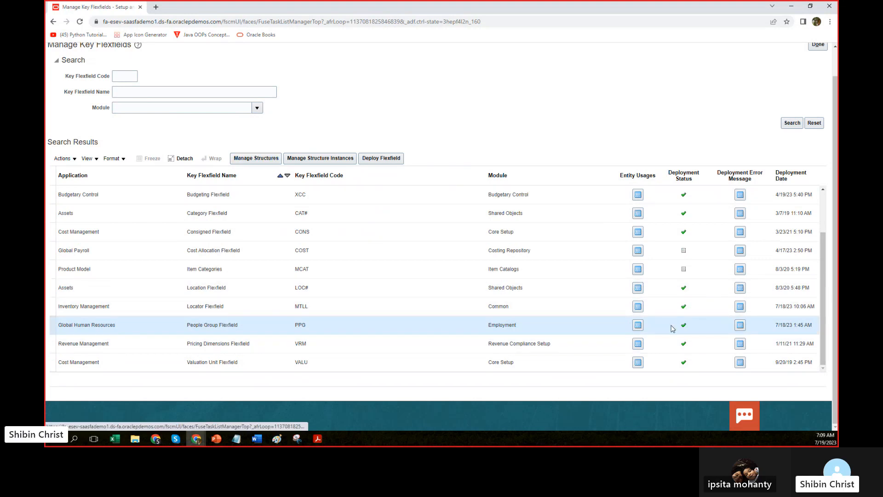
{"action": "left_click", "coordinate": [256, 158]}
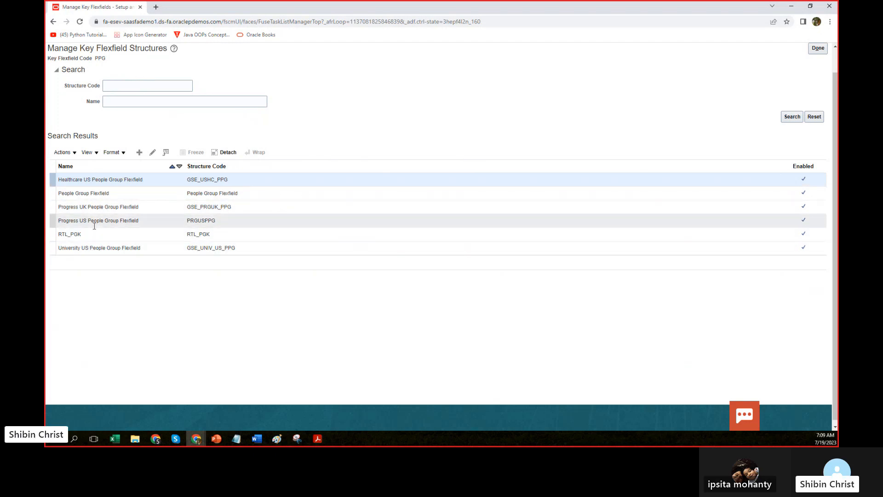
{"action": "left_click", "coordinate": [138, 152]}
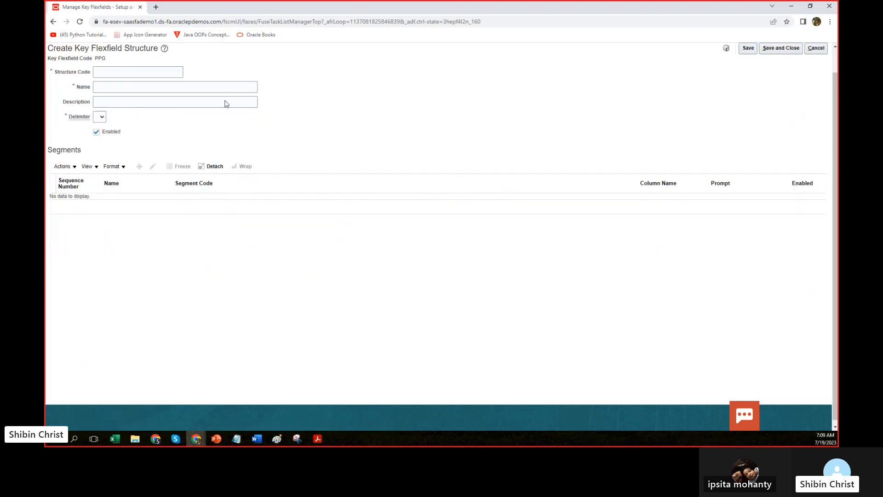
- Set the new key flexfield structure's code to "Chase Skill by Location"
{"action": "left_click", "coordinate": [123, 72]}
{"action": "type", "text": "Chase"}
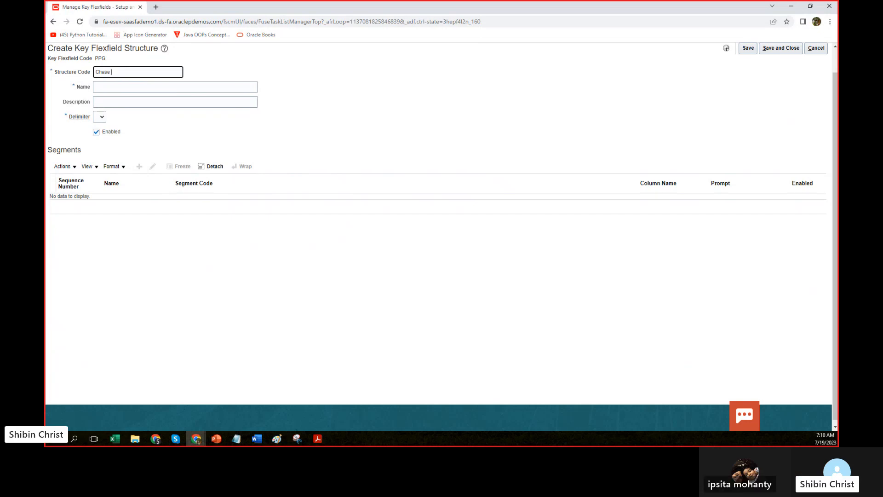
{"action": "key", "text": "alt+Tab"}
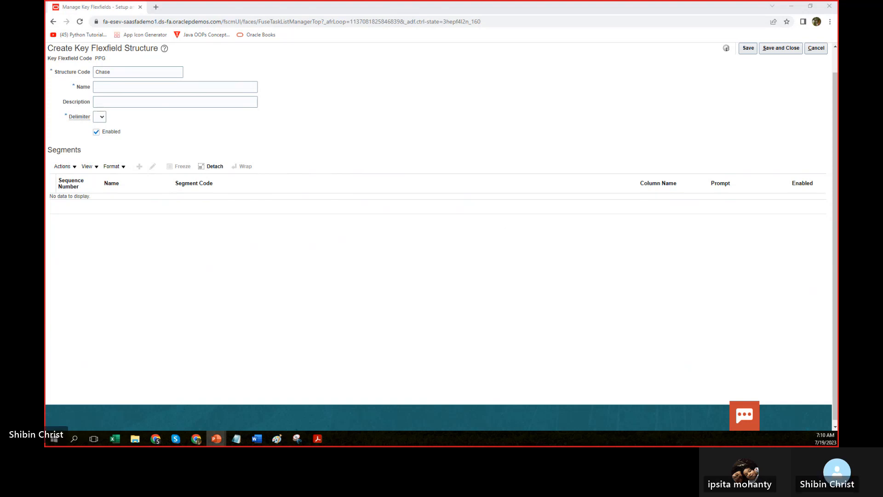
{"action": "left_click", "coordinate": [117, 73]}
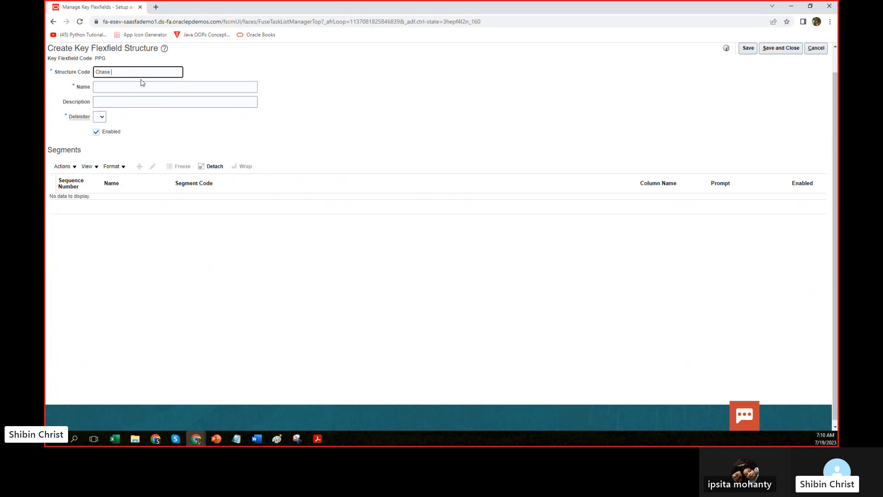
{"action": "type", "text": "Skill by Location"}
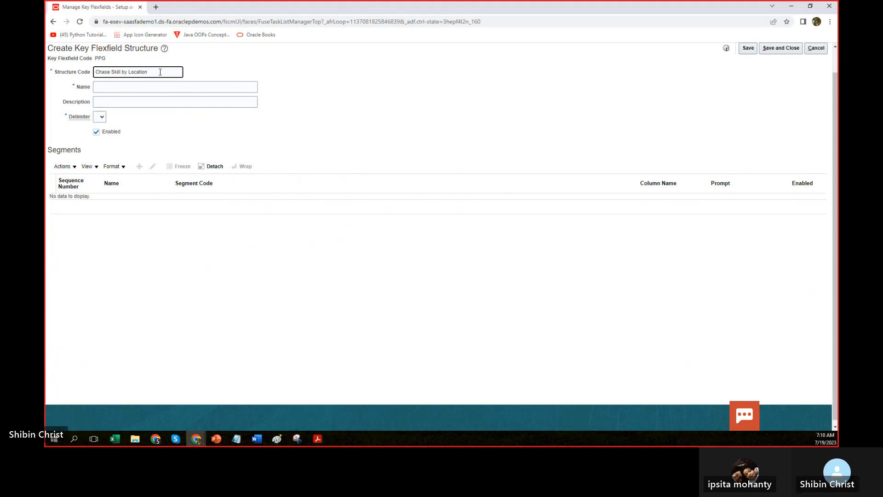
{"action": "left_click", "coordinate": [204, 77]}
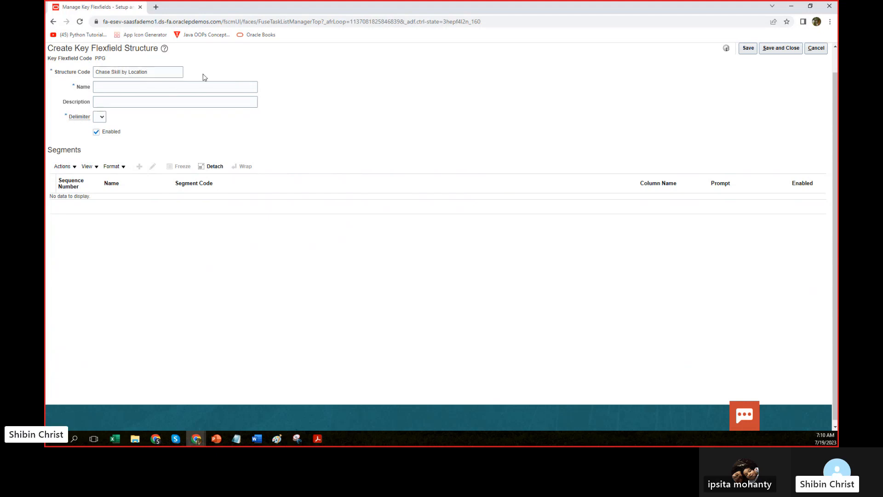
- Copy the structure code "Chase Skill by Location" into the structure's name and description
{"action": "left_click", "coordinate": [138, 87]}
{"action": "left_click", "coordinate": [150, 74]}
{"action": "key", "text": "ctrl+a"}
{"action": "key", "text": "ctrl+c"}
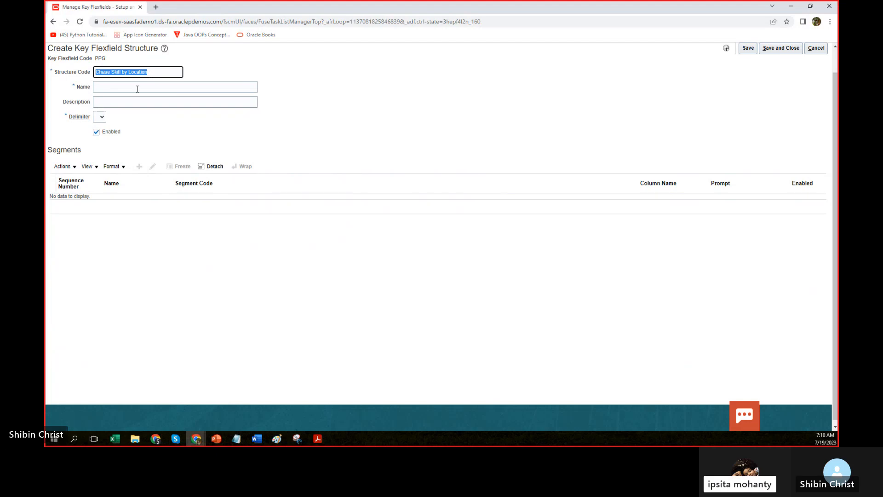
{"action": "left_click", "coordinate": [137, 86]}
{"action": "key", "text": "ctrl+v"}
{"action": "left_click", "coordinate": [117, 102]}
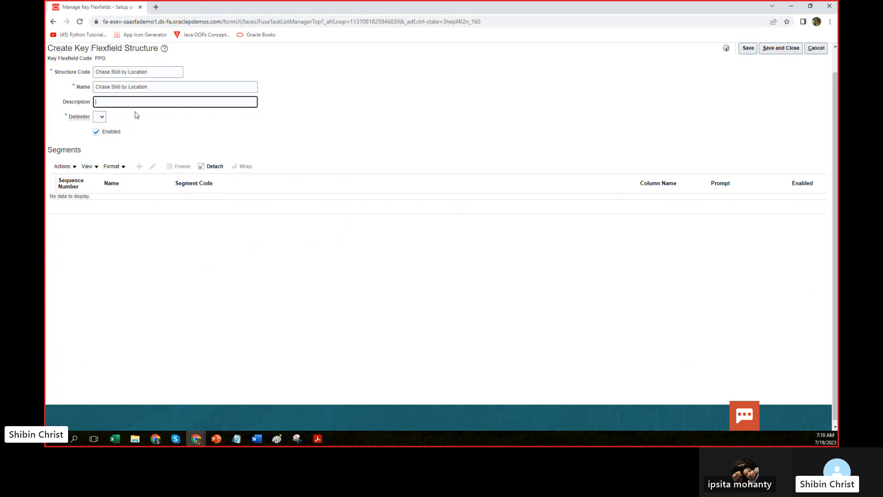
{"action": "key", "text": "ctrl+v"}
{"action": "left_click", "coordinate": [100, 117]}
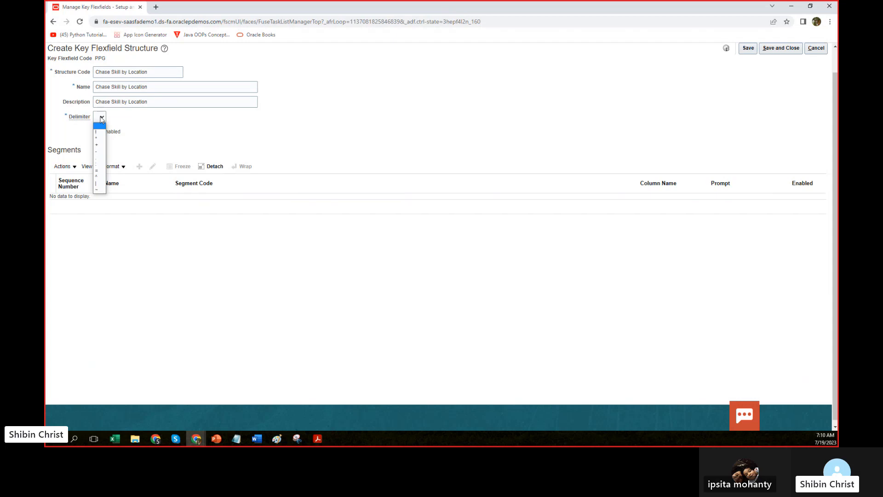
{"action": "left_click", "coordinate": [144, 121]}
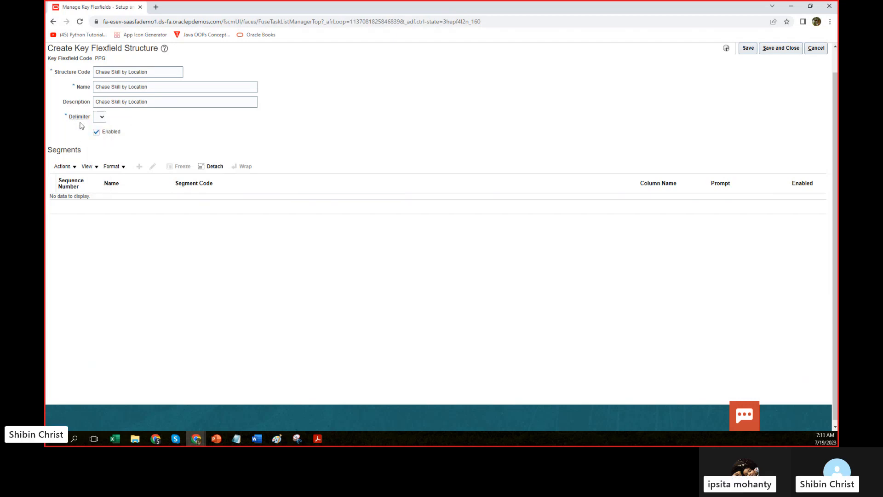
{"action": "mouse_move", "coordinate": [81, 120]}
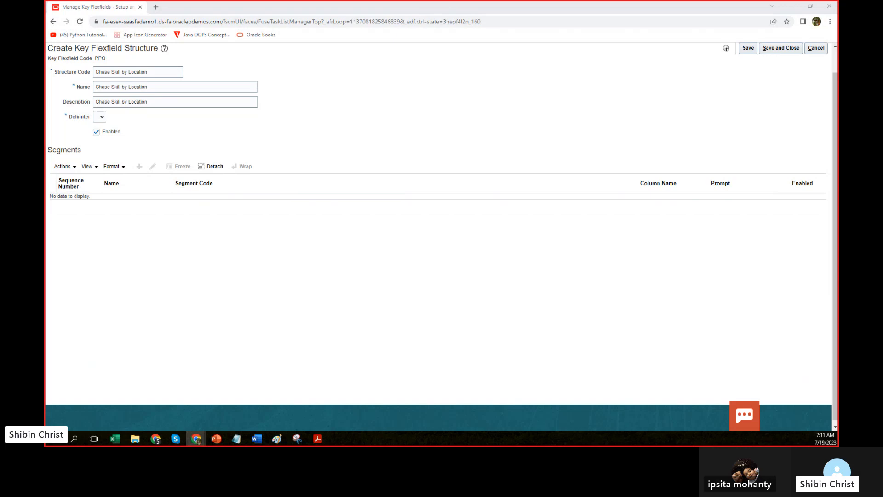
- Switch to an empty Notepad document and write a "Location:" heading with "Code:" and "Name:" column titles beneath it
{"action": "key", "text": "alt+Tab"}
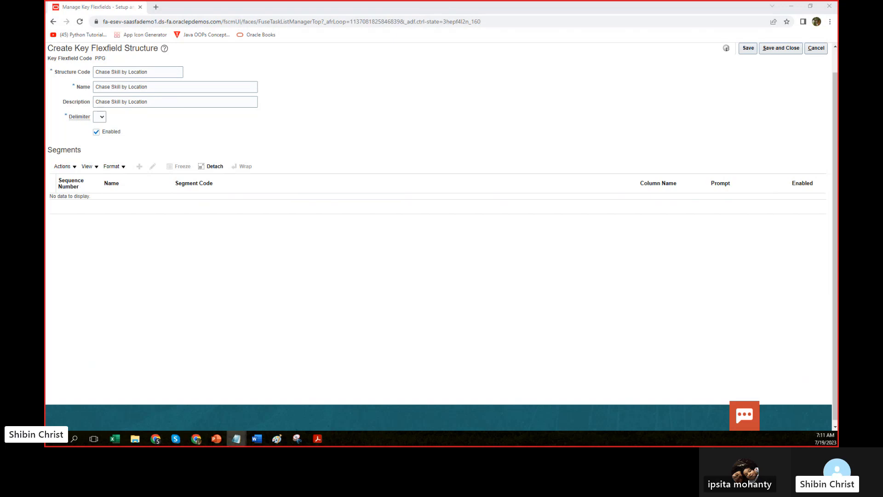
{"action": "left_click_drag", "start_coordinate": [45, 190], "coordinate": [351, 146]}
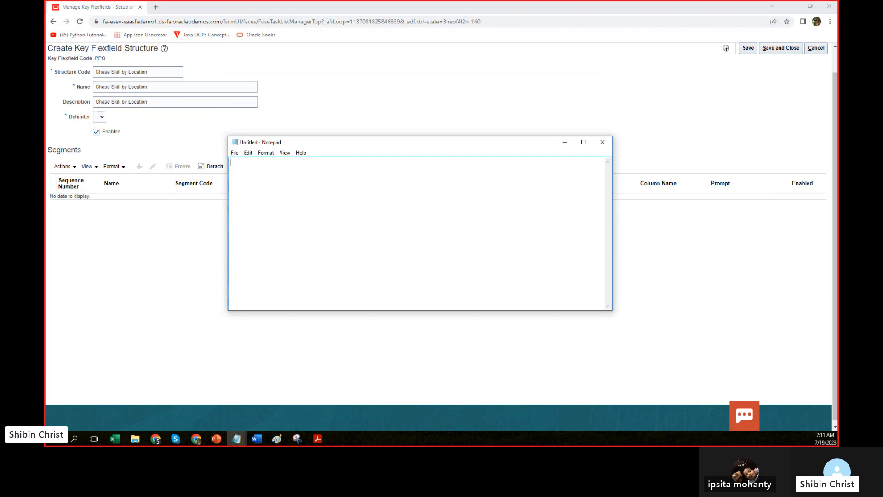
{"action": "type", "text": "Location:"}
{"action": "key", "text": "Return"}
{"action": "type", "text": "Code"}
{"action": "type", "text": ":\t\t"}
{"action": "type", "text": "Name: "}
- Add a location row with the code USA and the name United States of America
{"action": "type", "text": "USA\t\t"}
{"action": "type", "text": "Uni"}
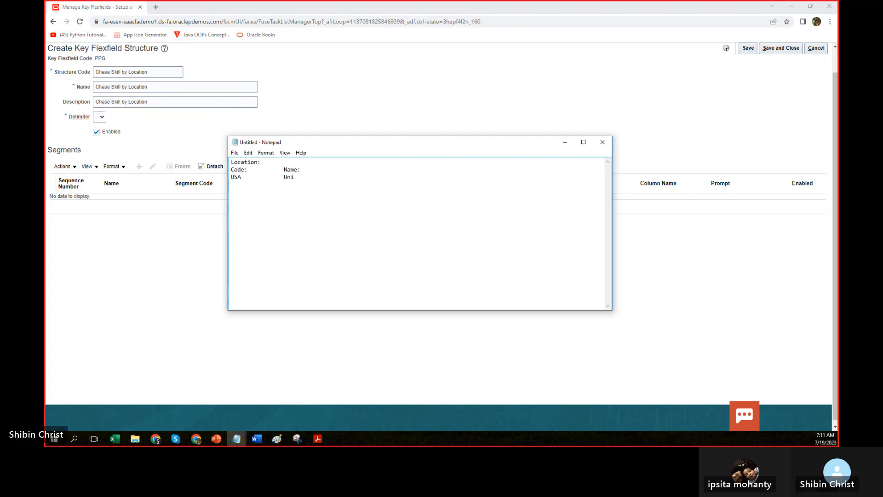
{"action": "type", "text": "ted State"}
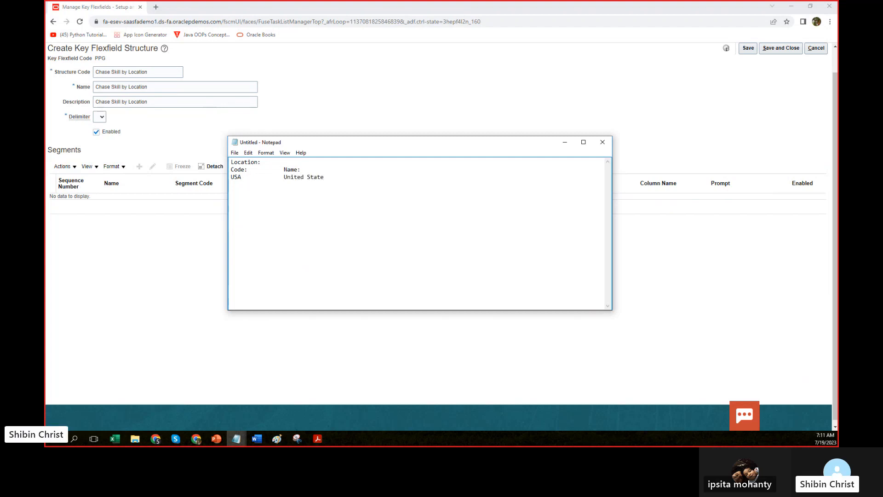
{"action": "type", "text": "s of Amer"}
{"action": "type", "text": "i"}
{"action": "type", "text": "ca "}
- Add two more location rows: UK with United Kingdom, and IND with India
{"action": "type", "text": "UK\t\t"}
{"action": "type", "text": "U"}
{"action": "type", "text": "nited"}
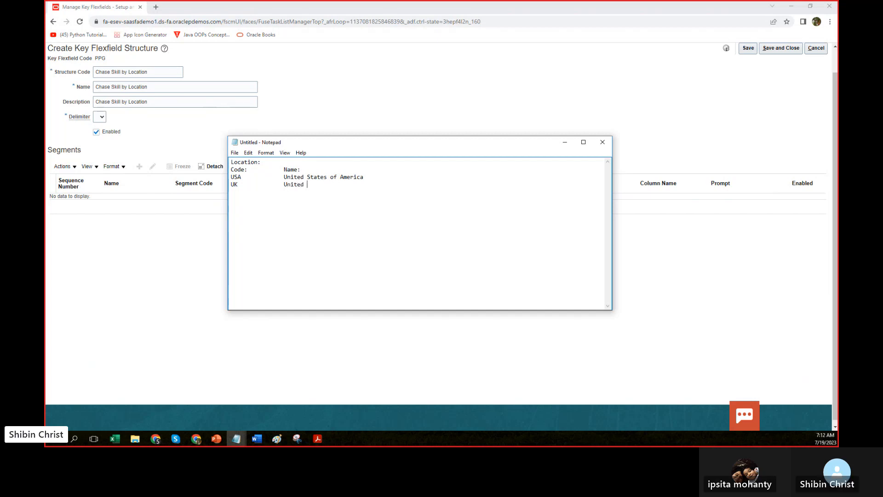
{"action": "type", "text": " Kingdom"}
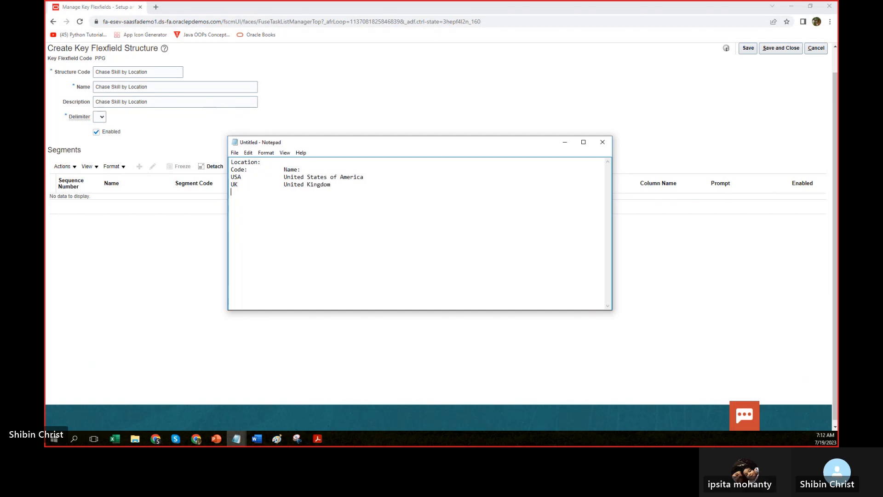
{"action": "key", "text": "Return"}
{"action": "type", "text": "IND"}
{"action": "key", "text": "Tab"}
{"action": "type", "text": "India"}
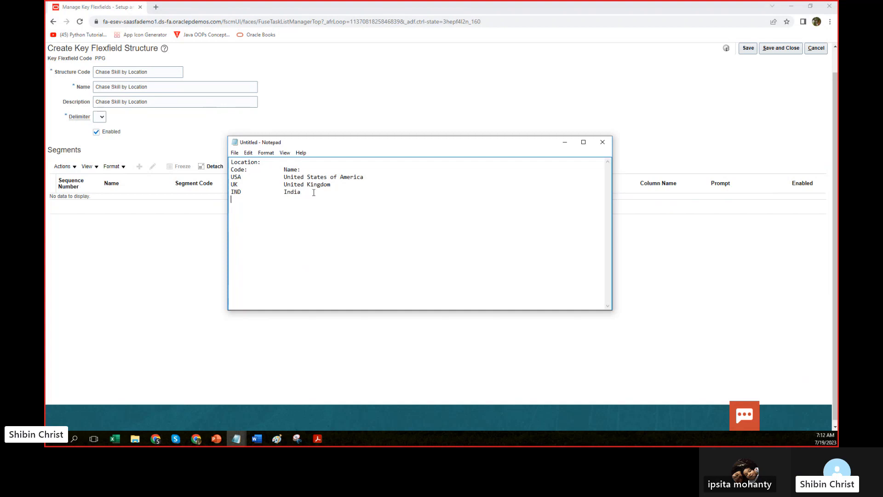
{"action": "key", "text": "Return"}
{"action": "type", "text": "PA"}
{"action": "key", "text": "BackSpace"}
{"action": "key", "text": "BackSpace"}
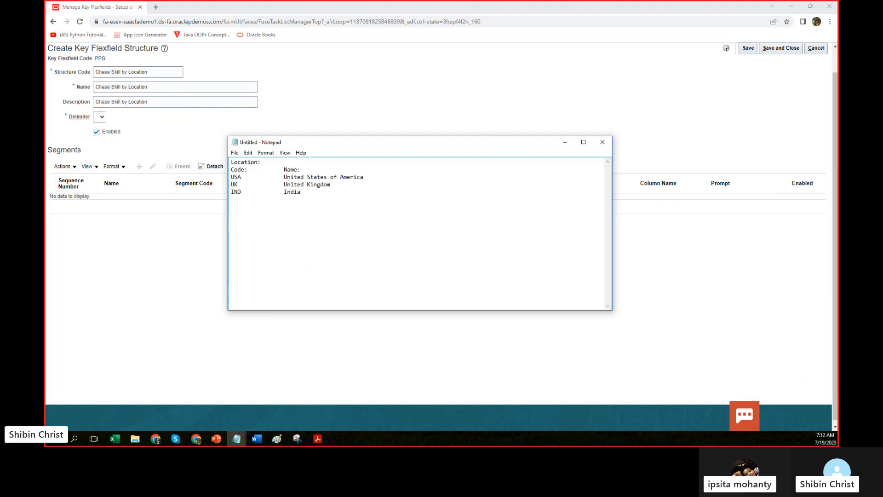
{"action": "key", "text": "Return"}
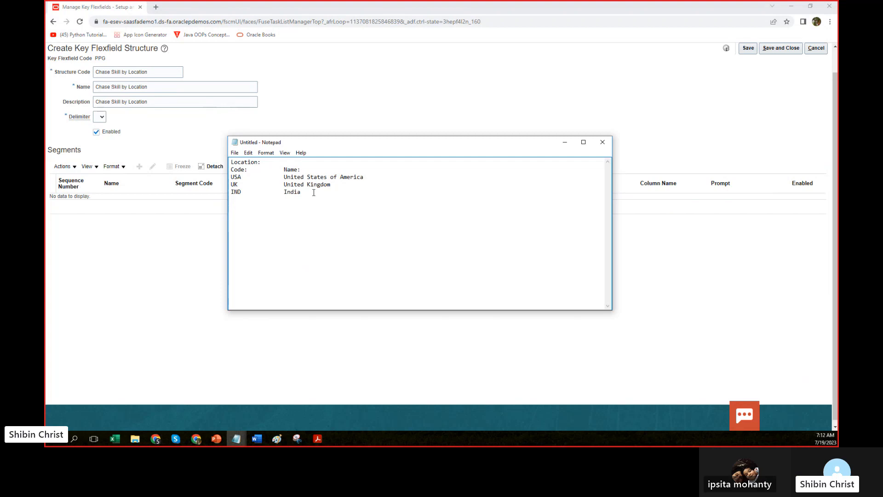
- Write a "Skills:" heading below the location list with "Code:" and "Name:" column titles beneath it
{"action": "type", "text": "Skills:"}
{"action": "key", "text": "Return"}
{"action": "type", "text": "Code:"}
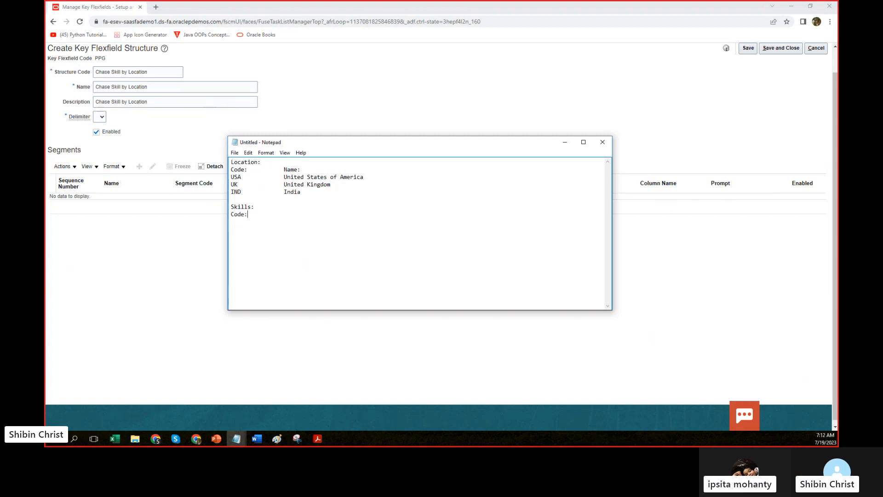
{"action": "key", "text": "Tab"}
{"action": "key", "text": "Tab"}
{"action": "type", "text": "Name:"}
- Add a skill row with the code OHCM and the name Oracle Human Capital Management
{"action": "type", "text": "Oracle"}
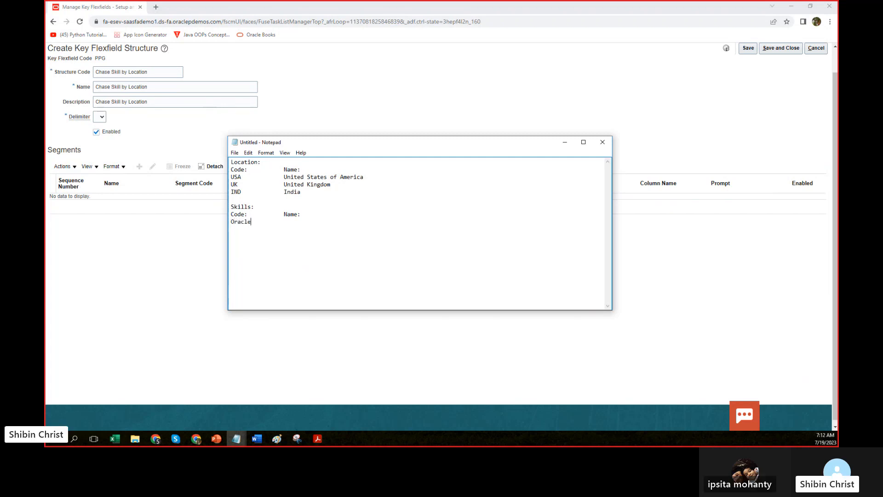
{"action": "key", "text": "BackSpace"}
{"action": "key", "text": "BackSpace"}
{"action": "key", "text": "BackSpace"}
{"action": "key", "text": "BackSpace"}
{"action": "key", "text": "BackSpace"}
{"action": "type", "text": "HCM\t\tOracle"}
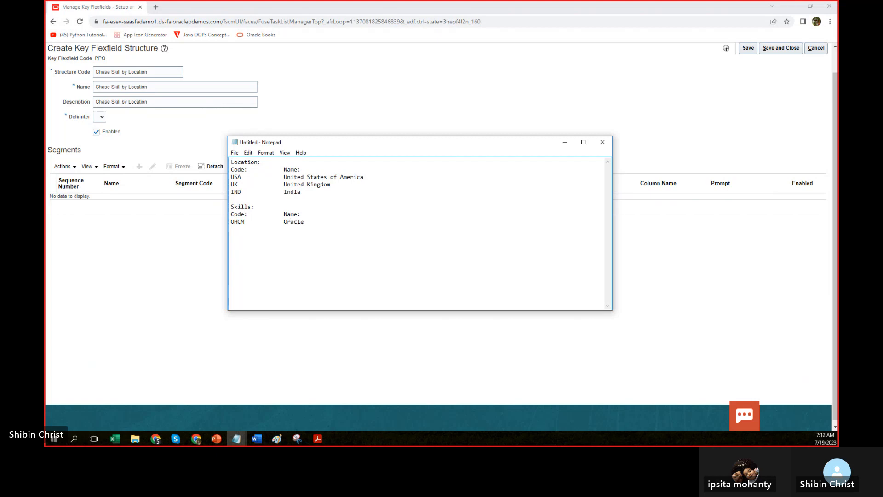
{"action": "type", "text": " H"}
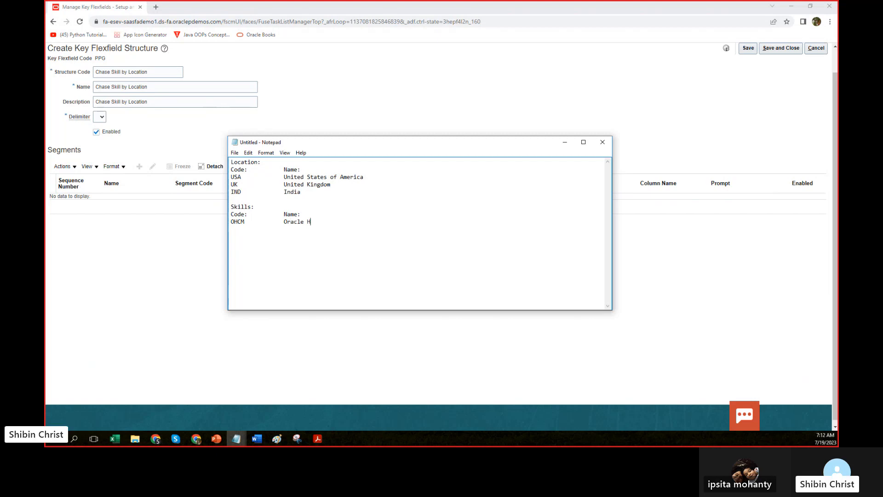
{"action": "type", "text": "uman Capital"}
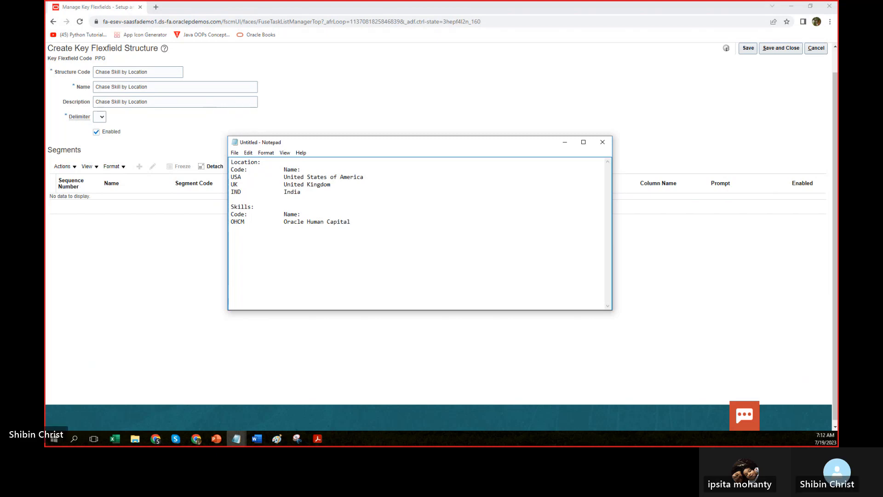
{"action": "type", "text": " Management "}
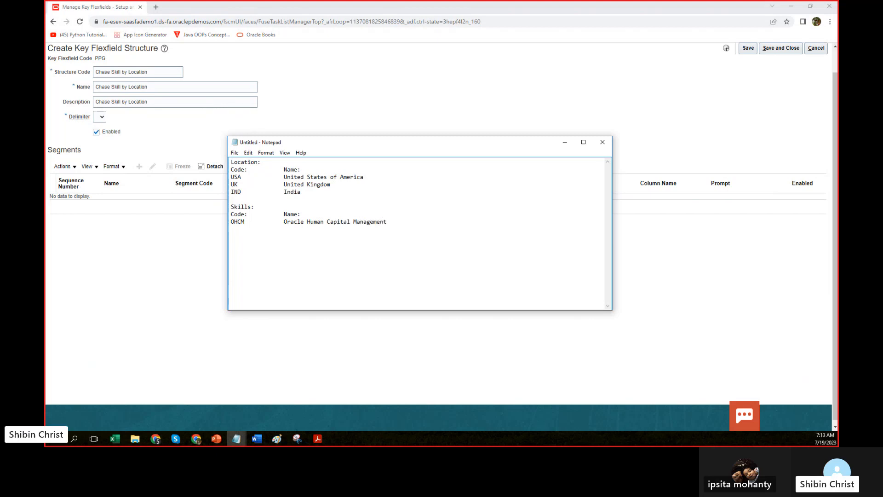
- Add two more skill rows: JAVA with Java, and 001DO with Dev Ops
{"action": "type", "text": "JAVA\t\tJava"}
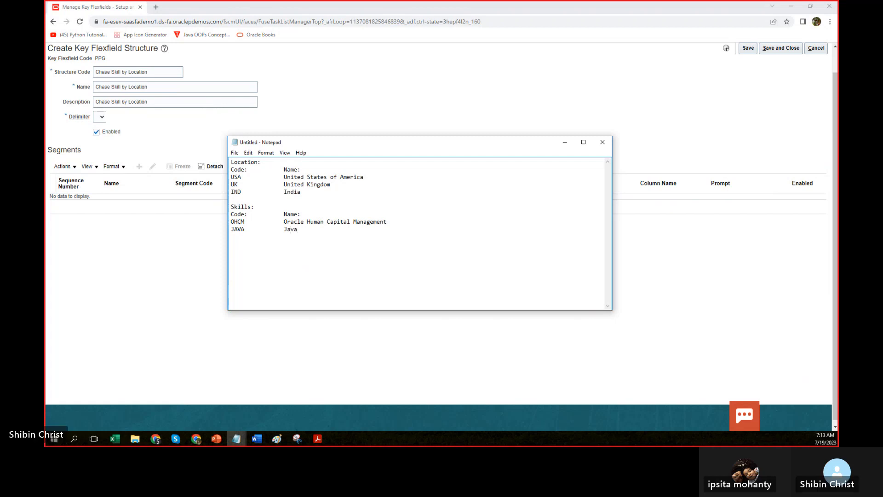
{"action": "key", "text": "Return"}
{"action": "type", "text": "001"}
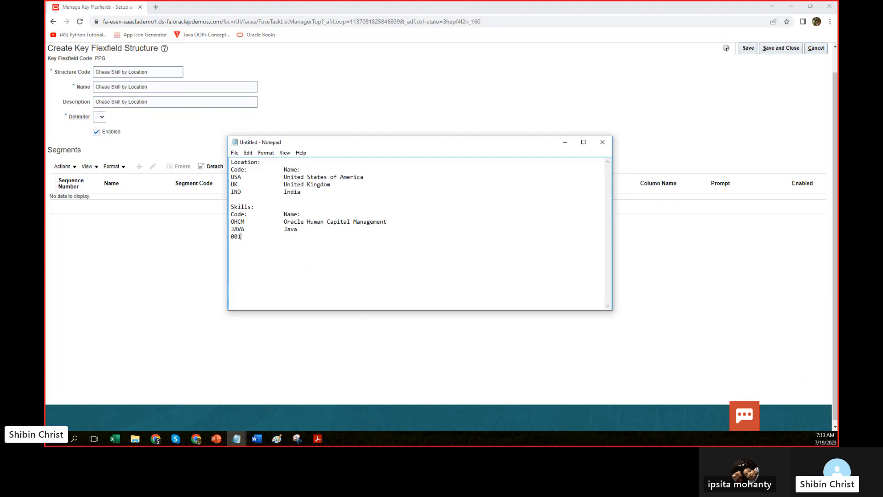
{"action": "type", "text": "D"}
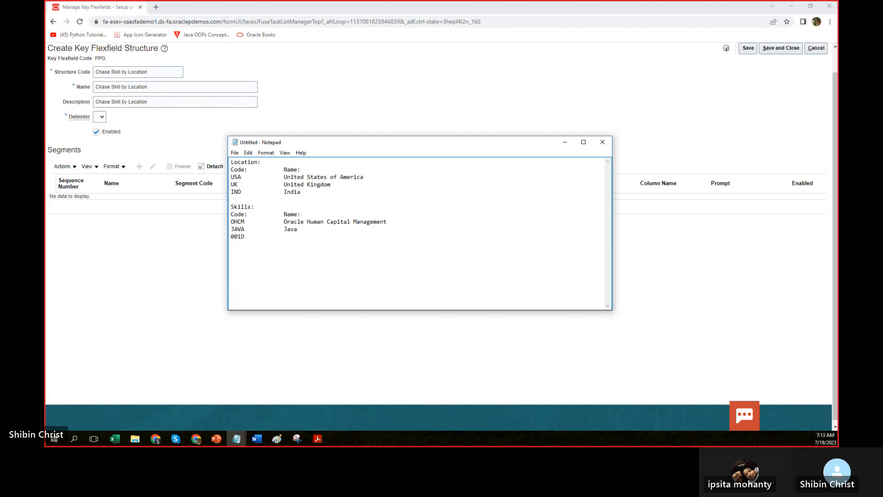
{"action": "type", "text": "O"}
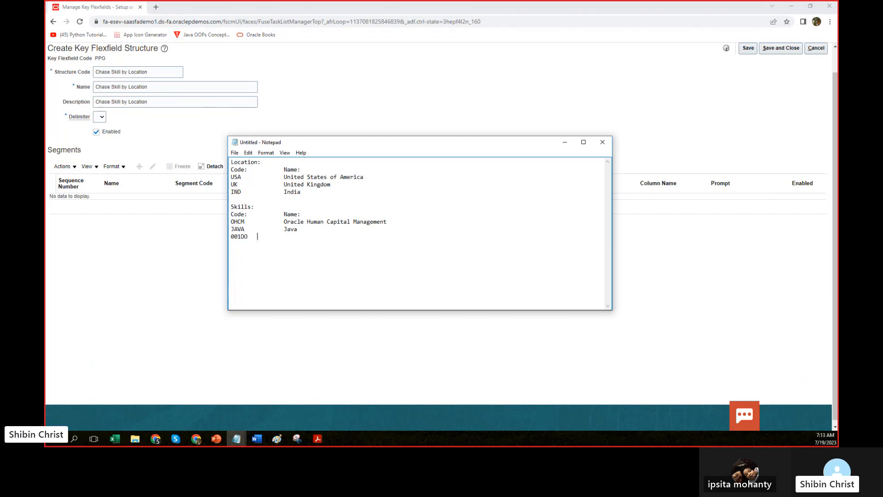
{"action": "key", "text": "Tab"}
{"action": "key", "text": "Tab"}
{"action": "type", "text": "Dev Ops"}
- Write the sample code combination USA|OHCM below the skills in Notepad and select its delimiter character
{"action": "left_click", "coordinate": [101, 117]}
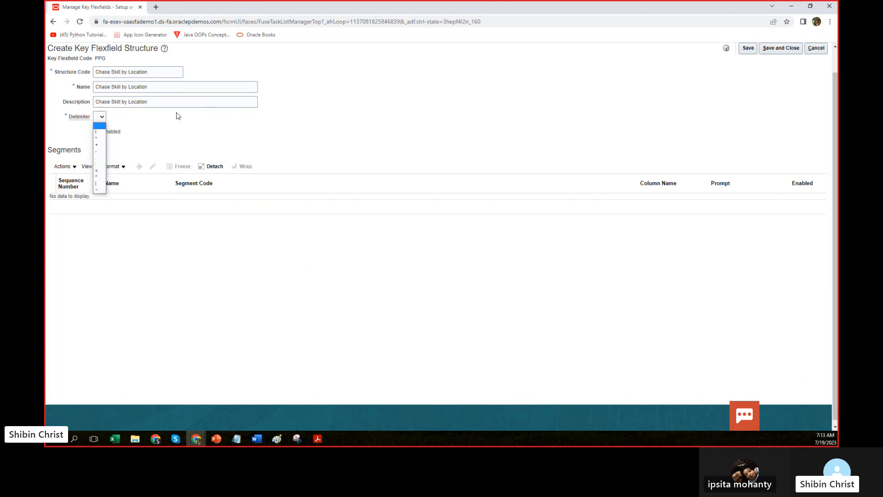
{"action": "key", "text": "alt+Tab"}
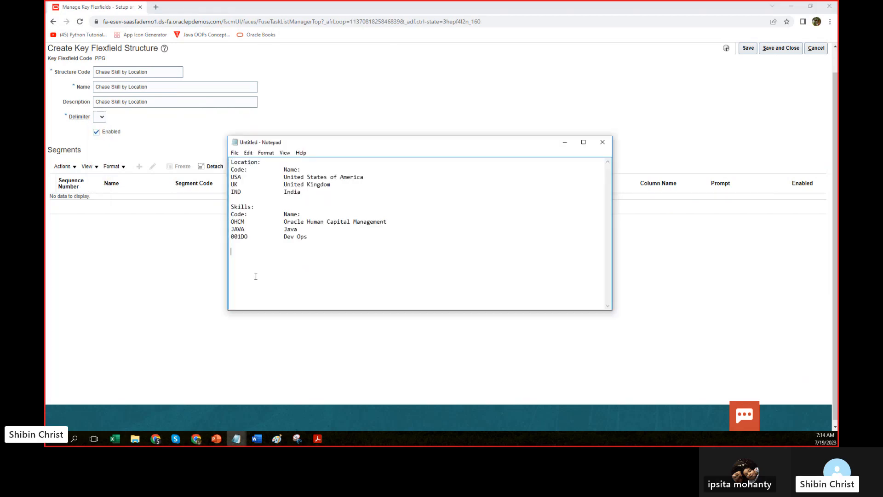
{"action": "type", "text": "USA|"}
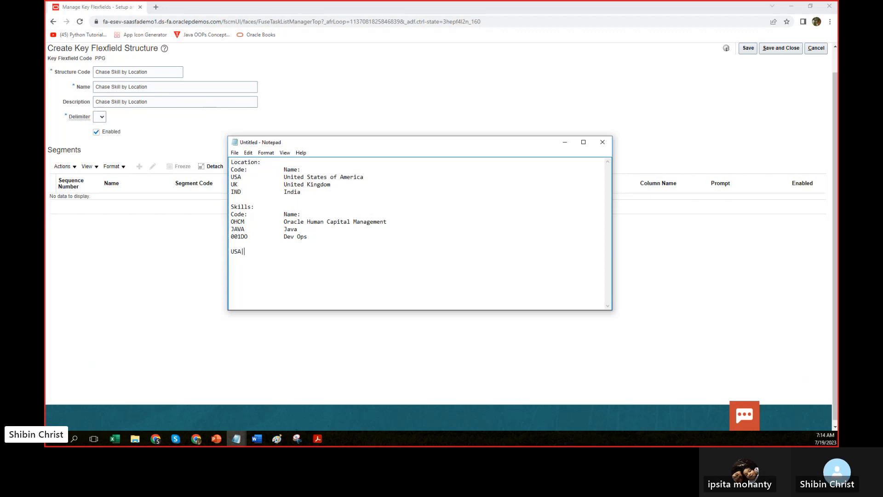
{"action": "type", "text": "0HCM"}
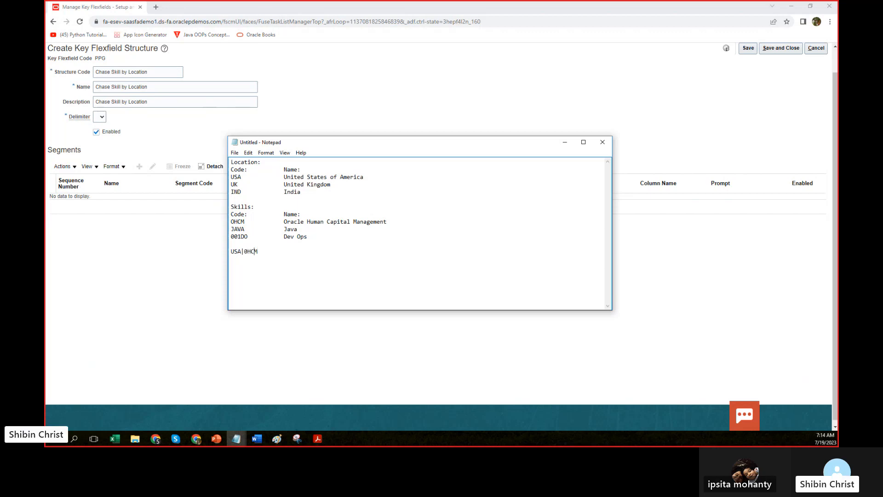
{"action": "key", "text": "Delete"}
{"action": "type", "text": "O"}
{"action": "key", "text": "shift+Left"}
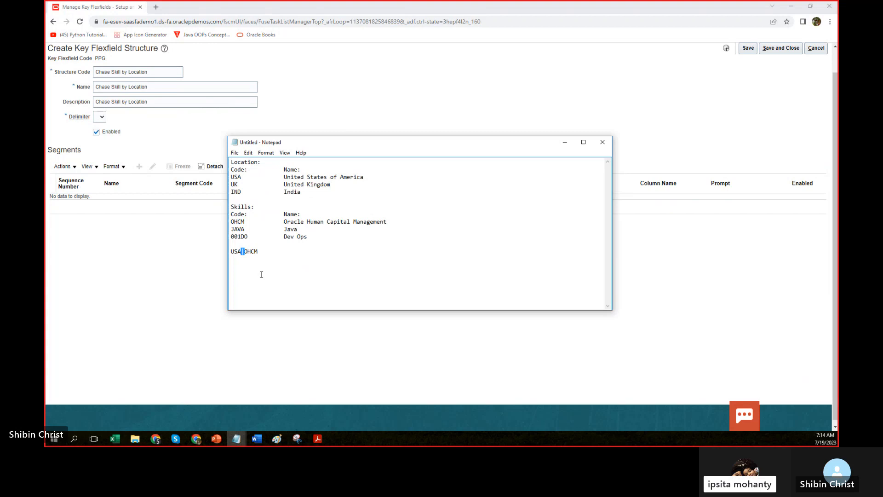
- Switch back to the flexfield structure in the browser, set its delimiter to | and save the structure
{"action": "left_click", "coordinate": [101, 116]}
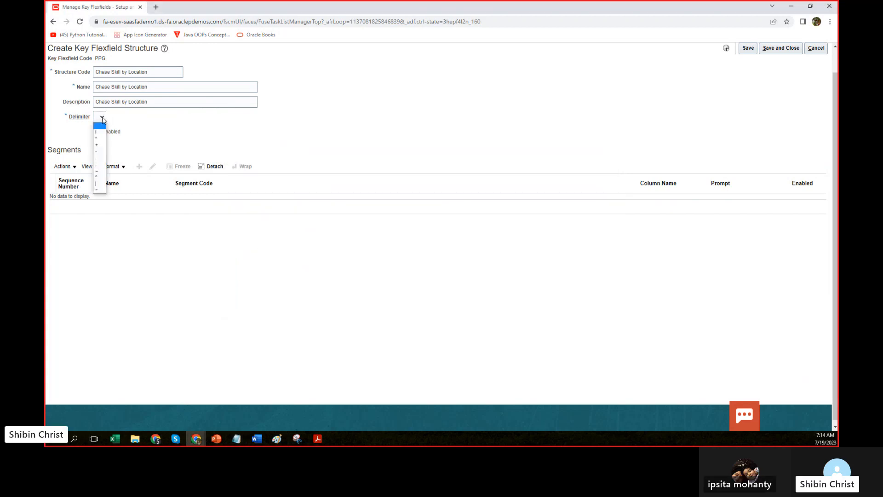
{"action": "left_click", "coordinate": [100, 184]}
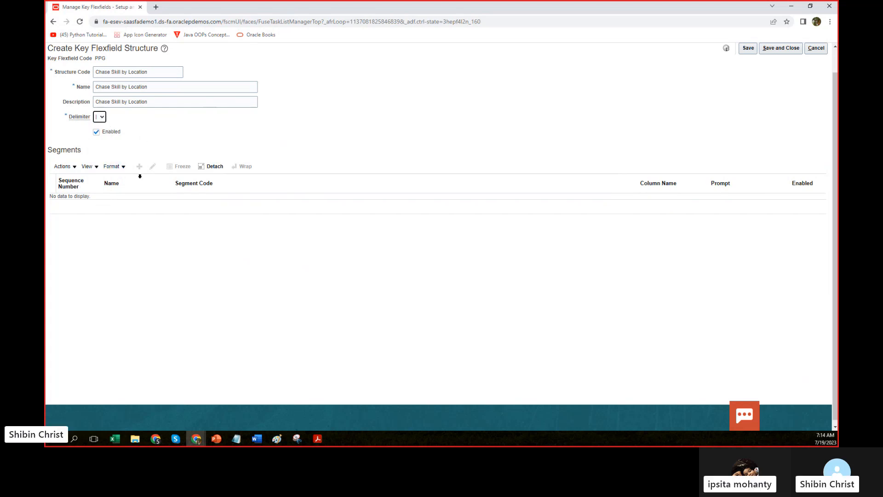
{"action": "left_click", "coordinate": [139, 169]}
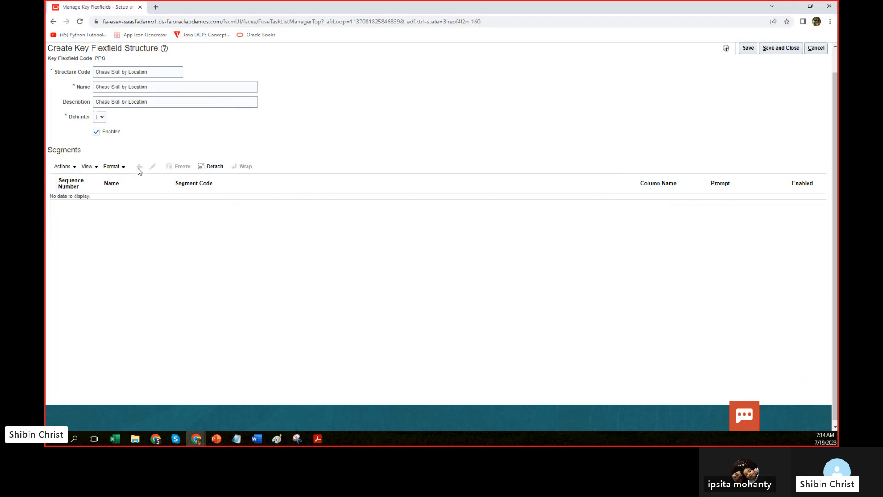
{"action": "left_click", "coordinate": [748, 49]}
- Start a new segment for the structure and enter Chase Location as its segment code
{"action": "left_click", "coordinate": [138, 164]}
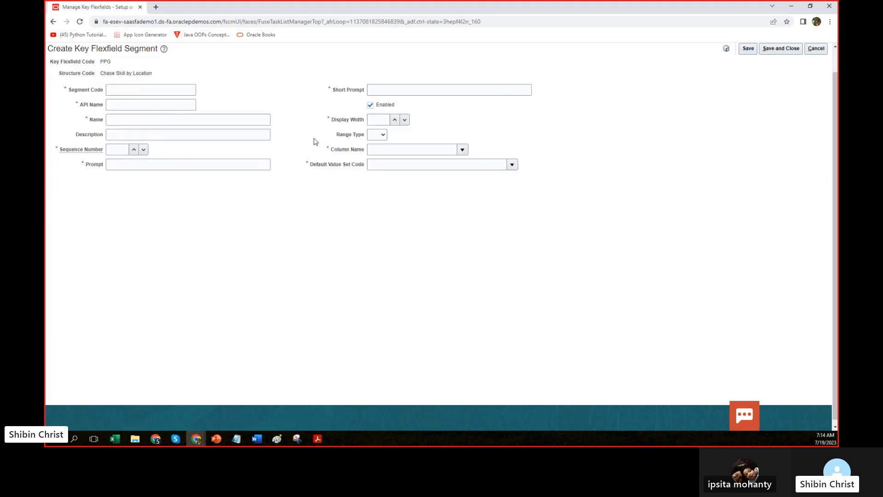
{"action": "left_click", "coordinate": [136, 89]}
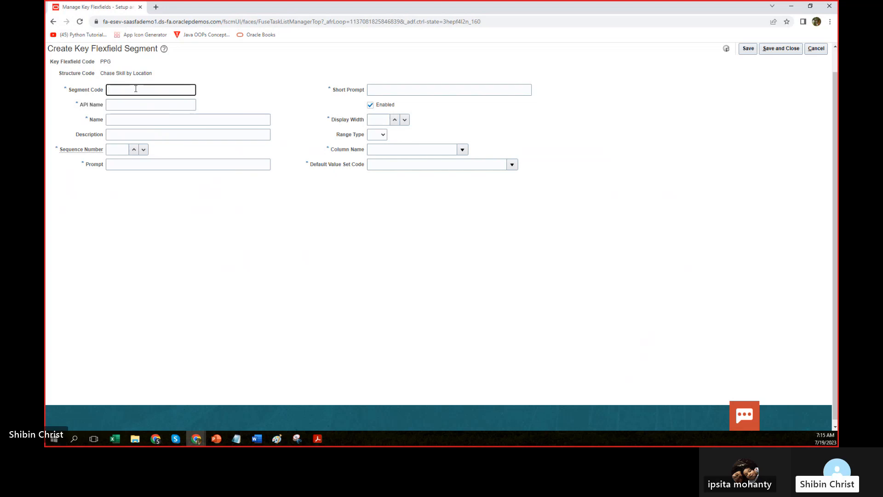
{"action": "type", "text": "Chase L"}
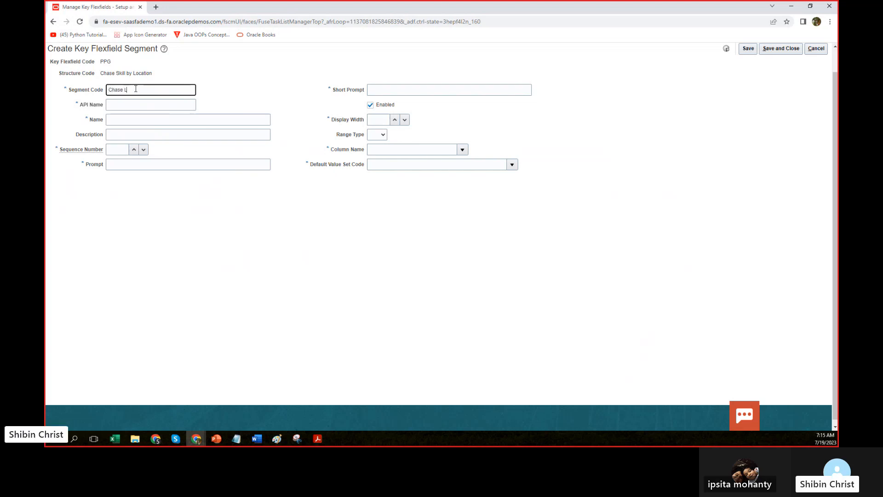
{"action": "type", "text": "ocation"}
{"action": "left_click", "coordinate": [295, 81]}
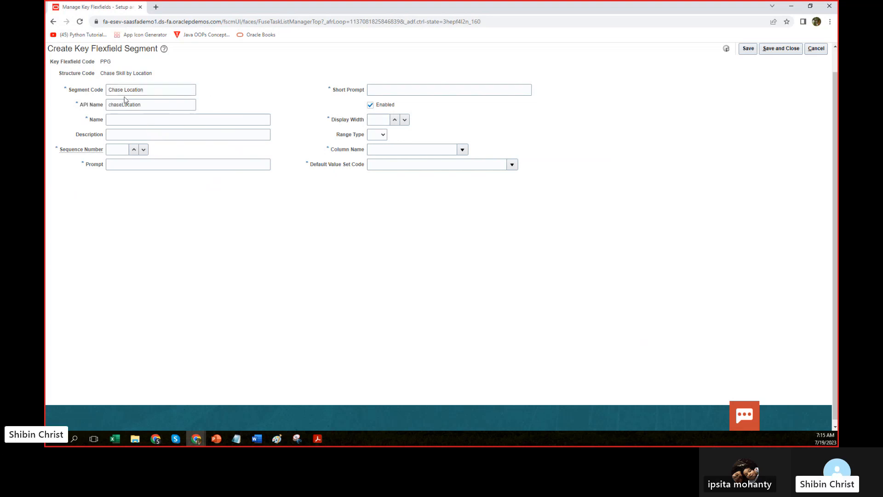
- Copy the segment code "Chase Location" into the segment's name and description
{"action": "triple_click", "coordinate": [152, 92]}
{"action": "key", "text": "ctrl+c"}
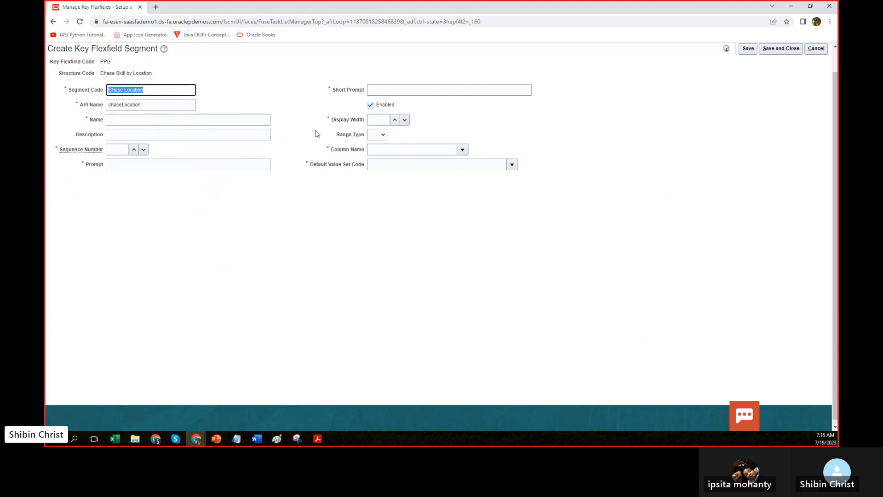
{"action": "left_click", "coordinate": [178, 119]}
{"action": "key", "text": "ctrl+v"}
{"action": "left_click", "coordinate": [164, 127]}
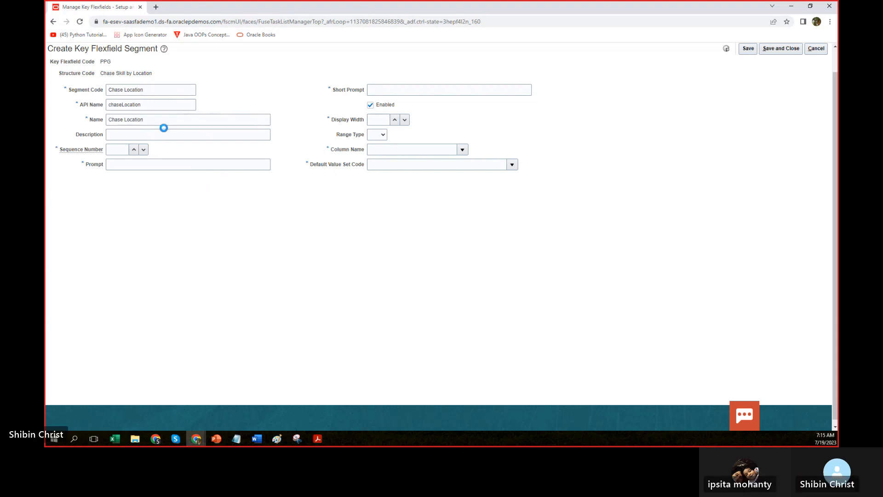
{"action": "left_click", "coordinate": [164, 137]}
{"action": "key", "text": "ctrl+v"}
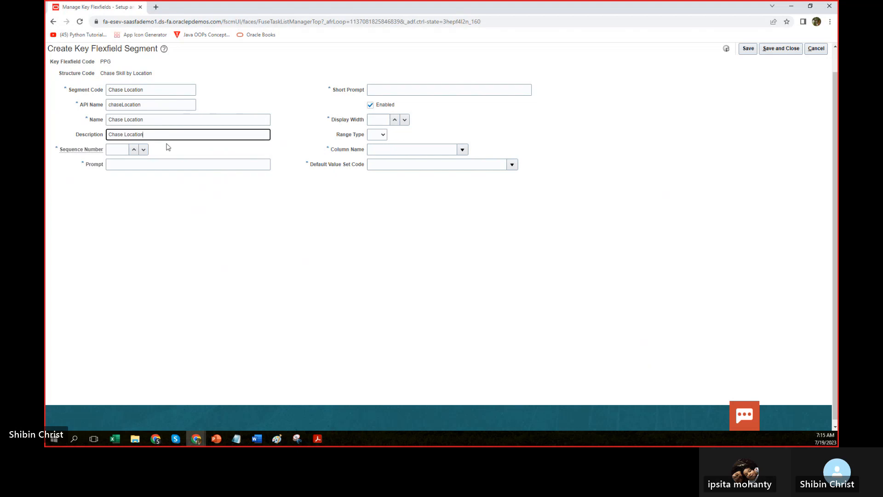
- Set the segment's sequence number to 1 and its prompt to "Enter Location For Skill"
{"action": "left_click", "coordinate": [124, 151]}
{"action": "type", "text": "1"}
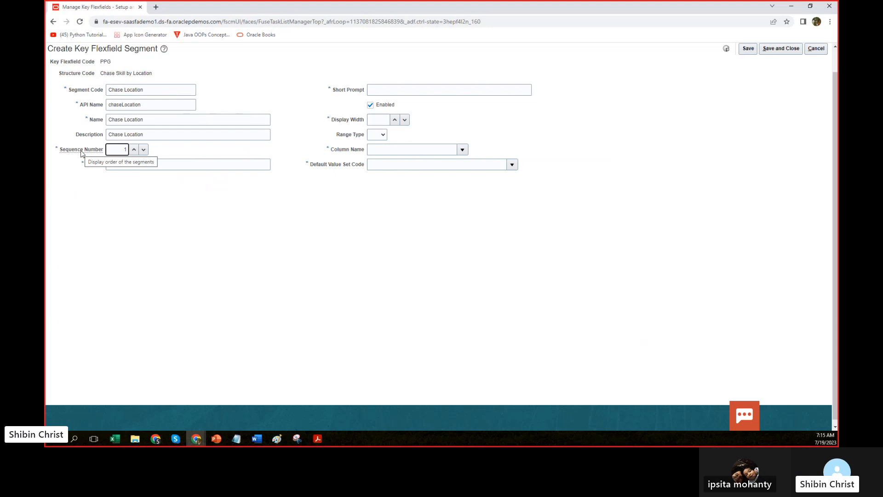
{"action": "left_click", "coordinate": [140, 169]}
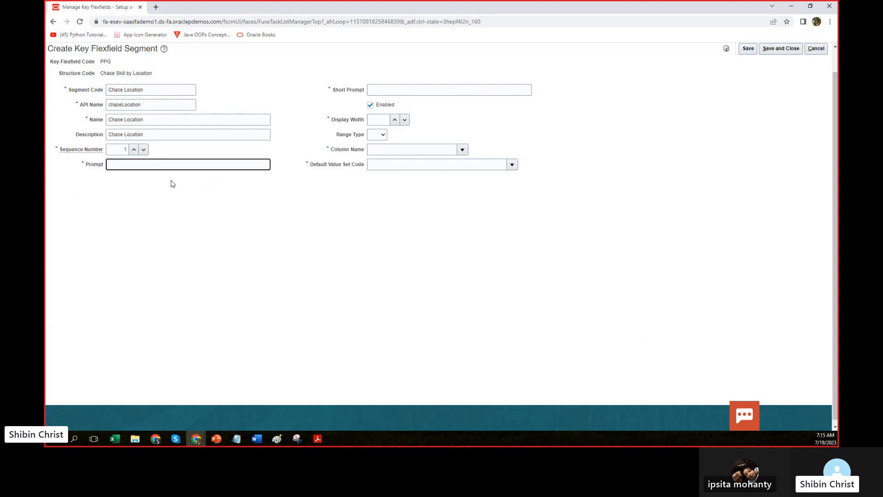
{"action": "type", "text": "Enter Loca"}
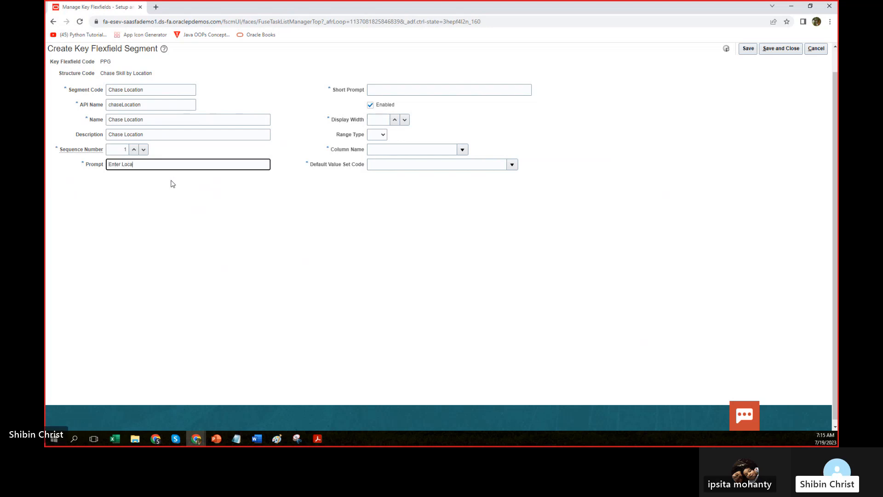
{"action": "type", "text": "tio"}
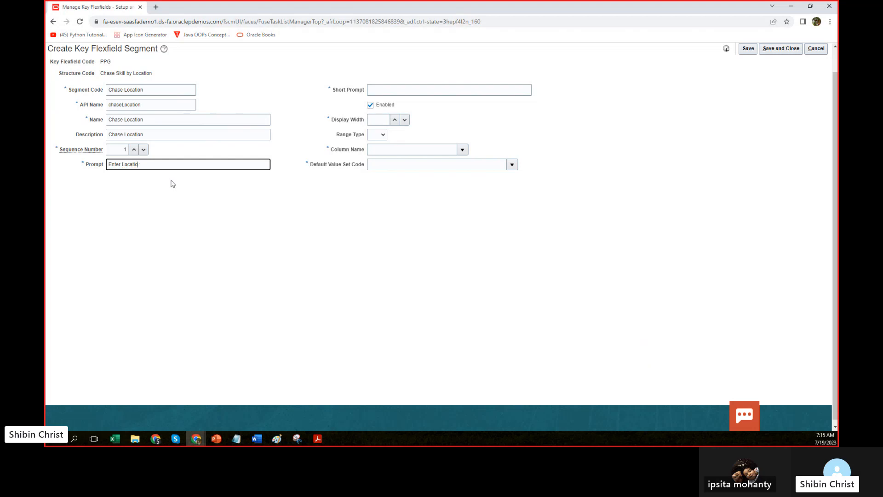
{"action": "type", "text": "n For Skill"}
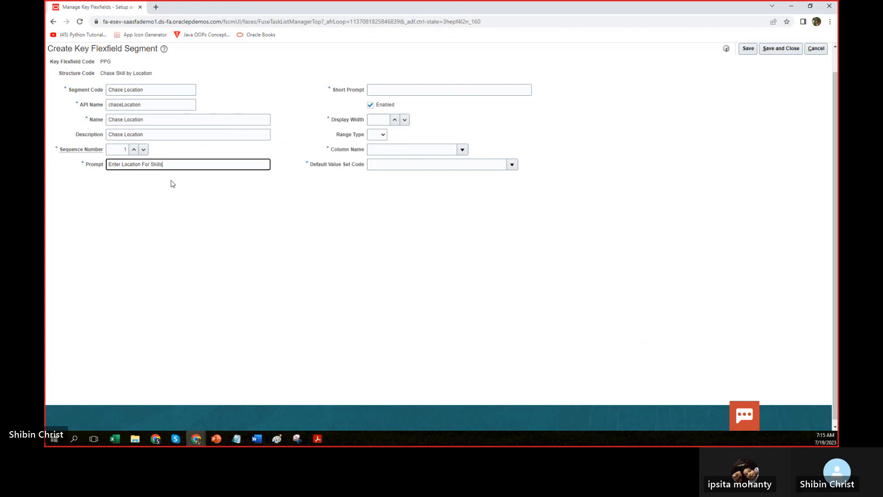
{"action": "key", "text": "BackSpace"}
- Set the segment's short prompt to "Location Skill" and its display width to 30
{"action": "left_click", "coordinate": [396, 90]}
{"action": "type", "text": "L"}
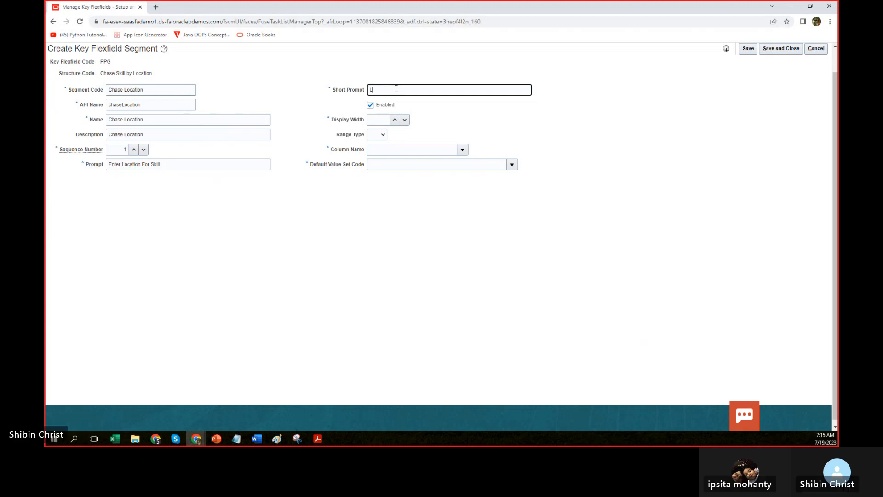
{"action": "type", "text": "ocation Skill"}
{"action": "left_click", "coordinate": [382, 122]}
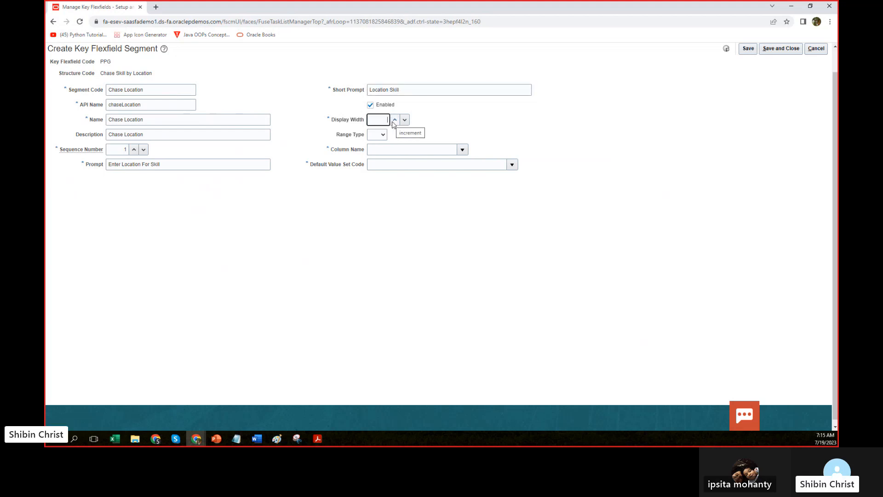
{"action": "type", "text": "30"}
- Leave the range type blank and assign the column name SEGMENT1 to the segment
{"action": "left_click", "coordinate": [374, 137]}
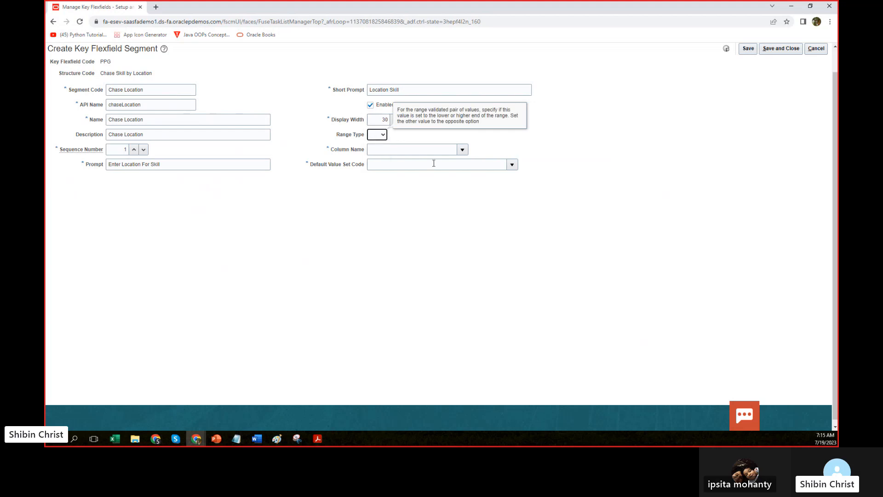
{"action": "left_click", "coordinate": [462, 149]}
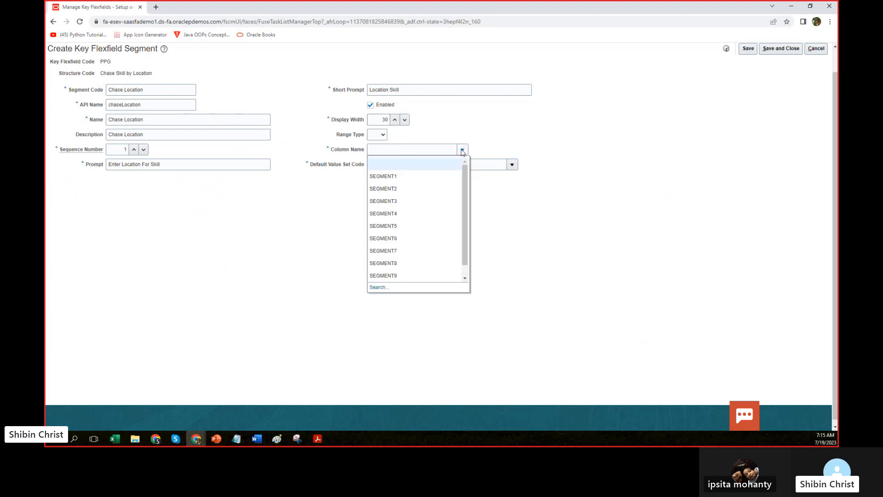
{"action": "left_click", "coordinate": [376, 174]}
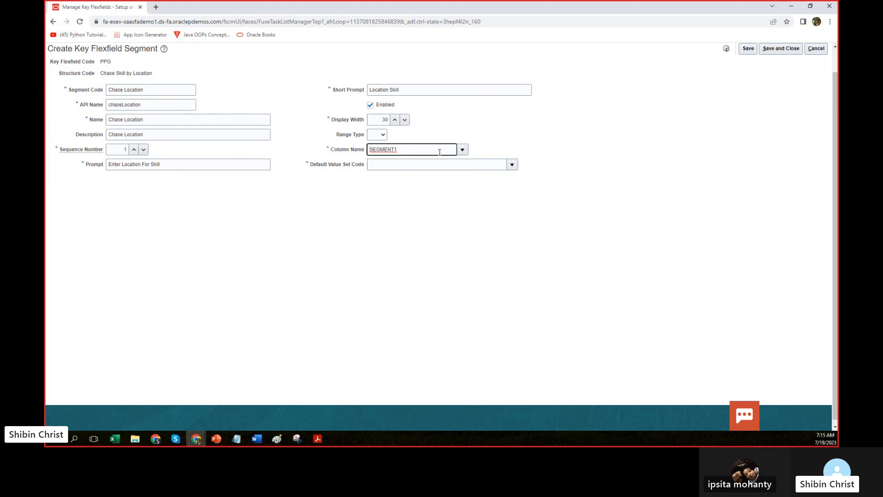
{"action": "left_click", "coordinate": [392, 255]}
{"action": "left_click", "coordinate": [511, 165]}
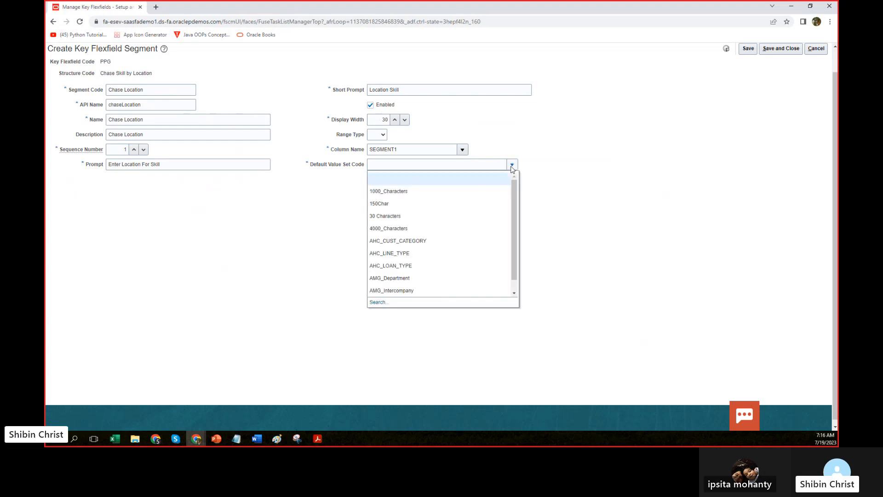
{"action": "left_click", "coordinate": [377, 302]}
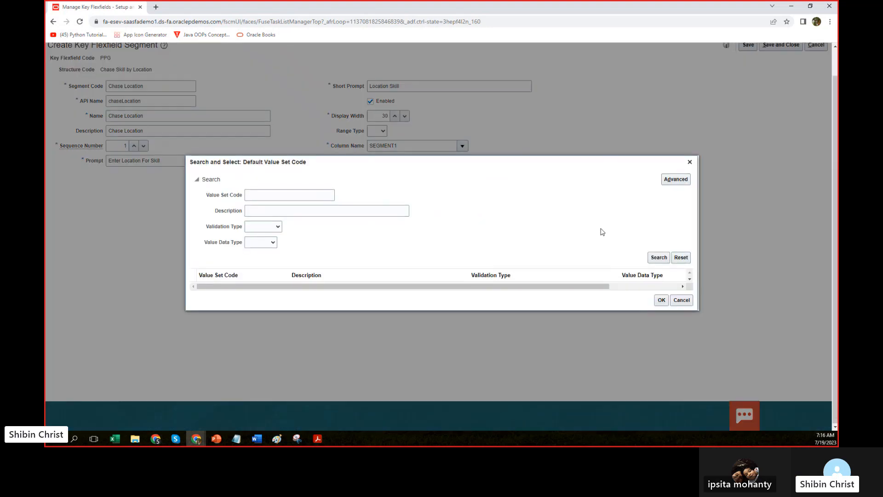
{"action": "scroll", "coordinate": [602, 231], "scroll_direction": "up", "scroll_amount": 1}
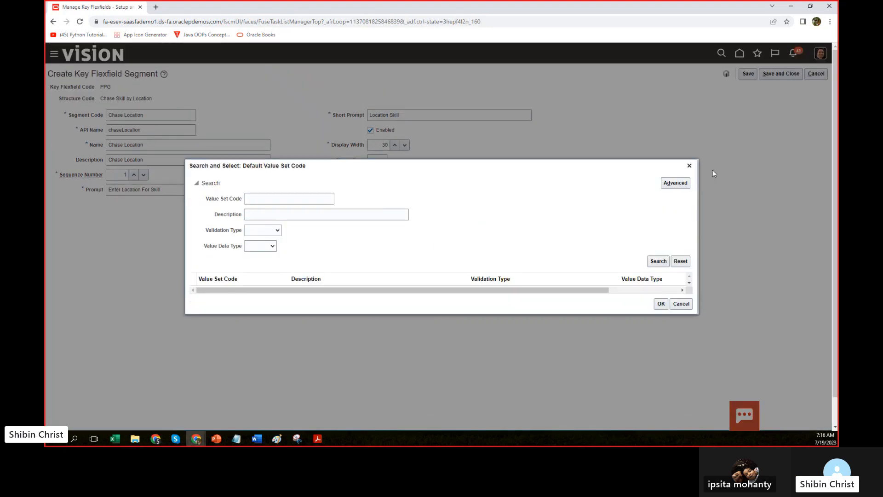
{"action": "left_click", "coordinate": [689, 166]}
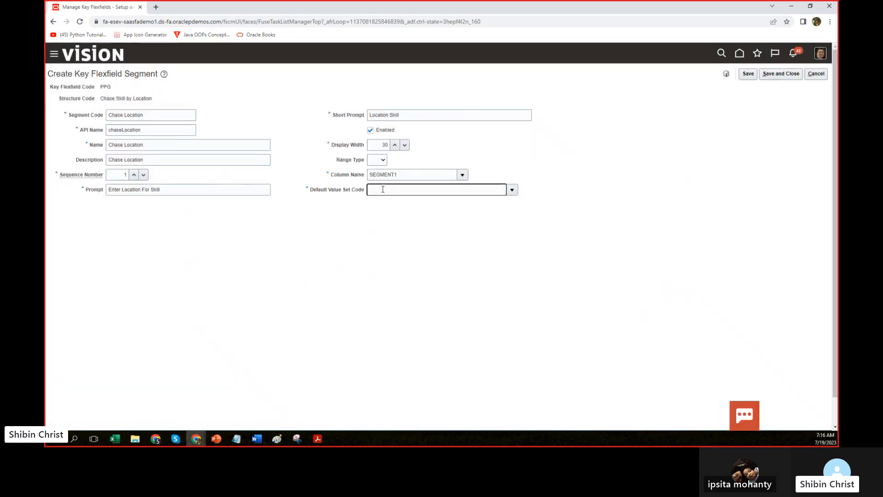
- Enter "chase" as the segment's default value set code and check the value set lookup without selecting an entry
{"action": "type", "text": "chase"}
{"action": "left_click", "coordinate": [512, 190]}
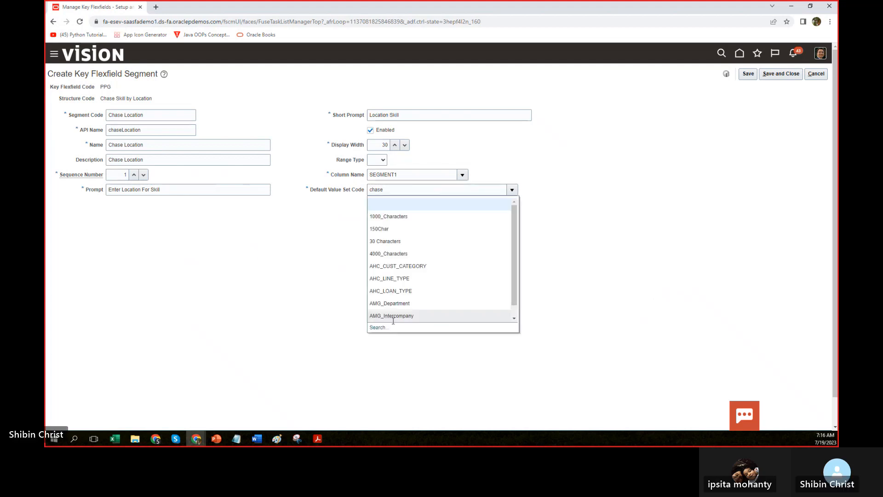
{"action": "left_click", "coordinate": [378, 327]}
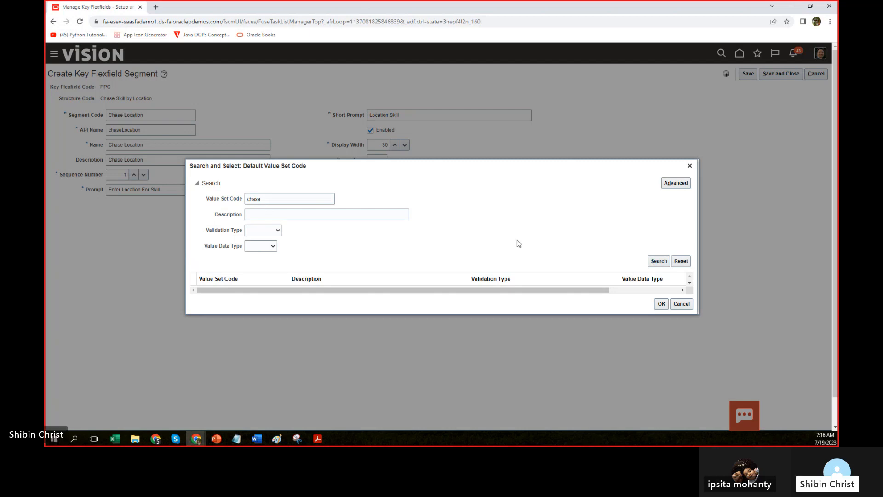
{"action": "left_click", "coordinate": [689, 166]}
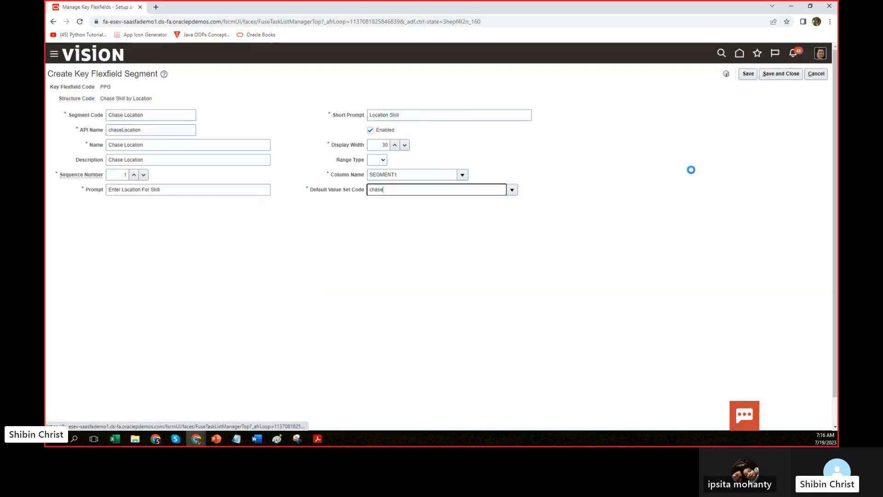
- Open the current page's address in a new browser tab, keeping the segment form open in the original one
{"action": "left_click", "coordinate": [173, 21]}
{"action": "key", "text": "ctrl+c"}
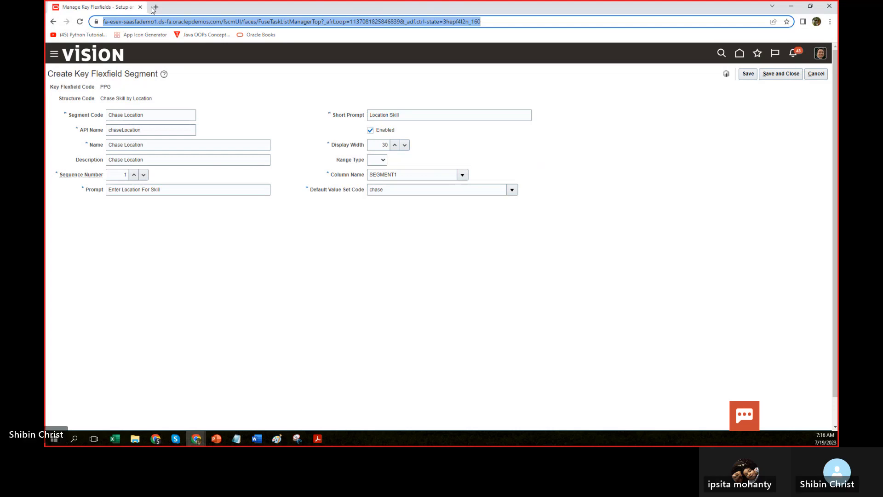
{"action": "left_click", "coordinate": [156, 7]}
{"action": "left_click", "coordinate": [156, 22]}
{"action": "key", "text": "ctrl+v"}
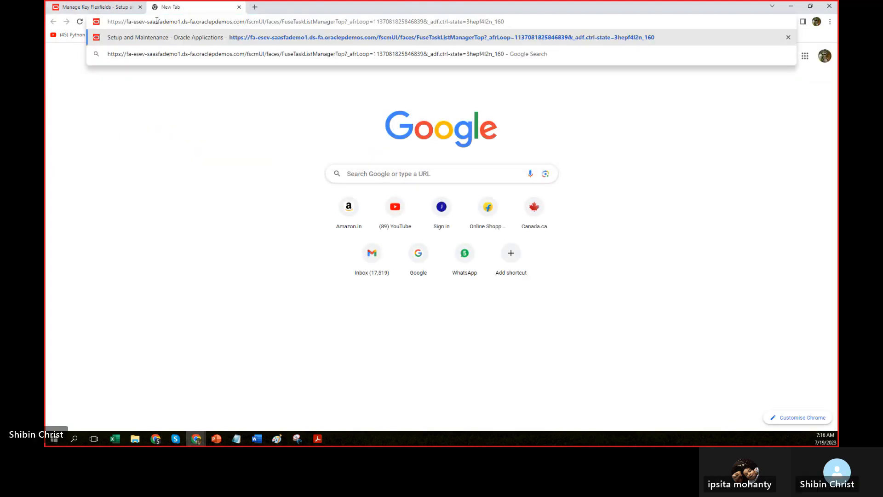
{"action": "key", "text": "Return"}
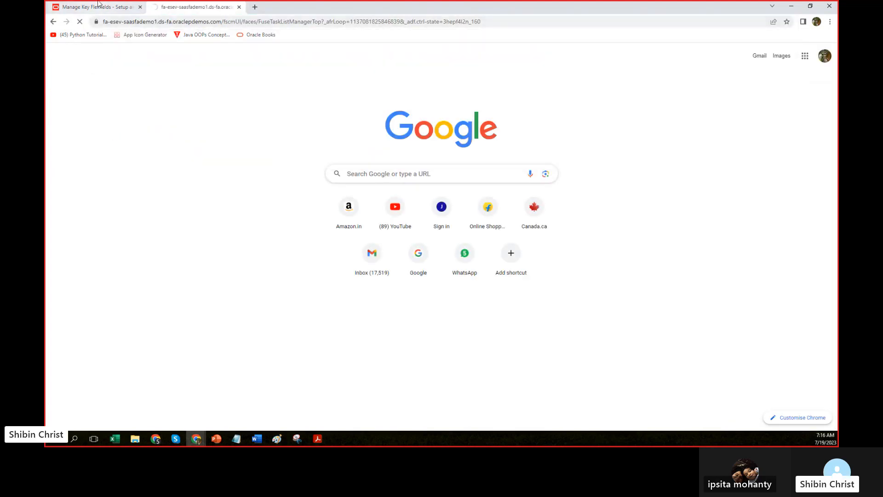
{"action": "left_click", "coordinate": [98, 6]}
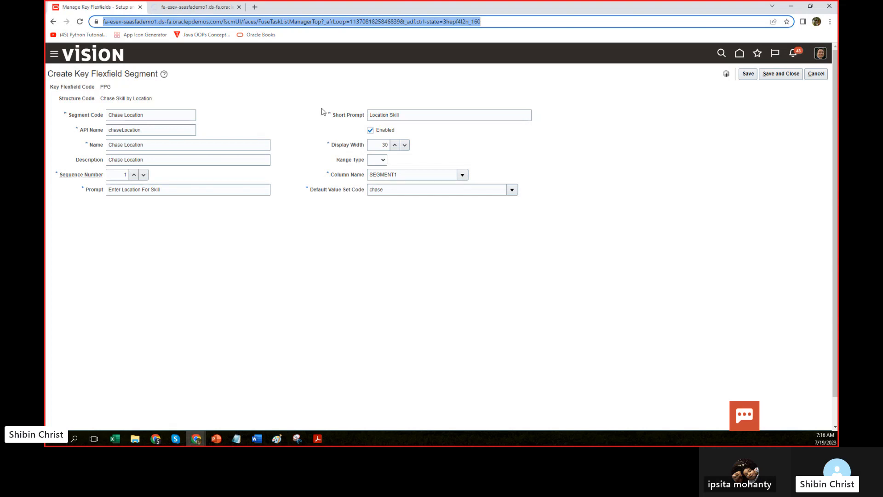
{"action": "left_click", "coordinate": [208, 9]}
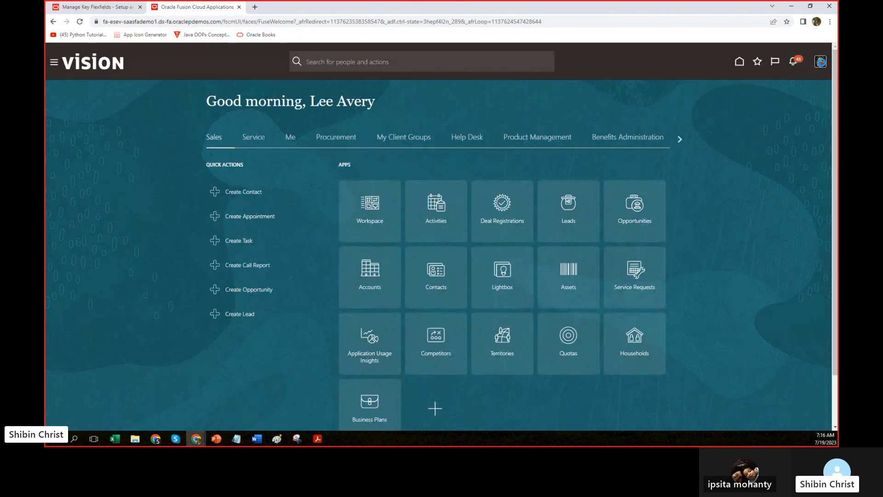
- Go to Setup and Maintenance in the new browser tab and open its task search page
{"action": "left_click", "coordinate": [822, 66]}
{"action": "left_click", "coordinate": [678, 187]}
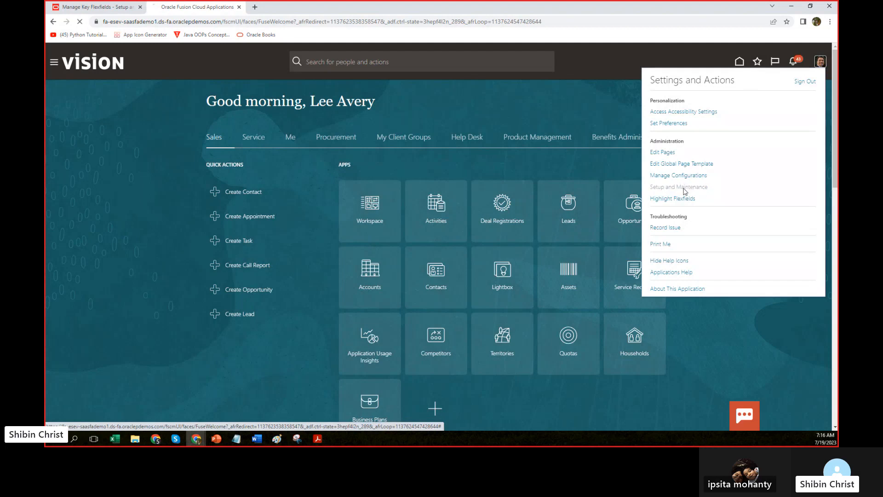
{"action": "left_click", "coordinate": [97, 7]}
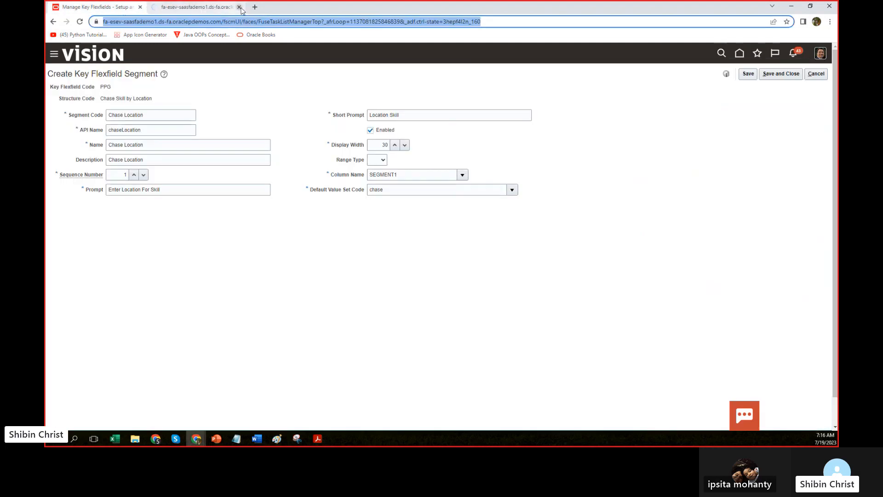
{"action": "left_click", "coordinate": [197, 7]}
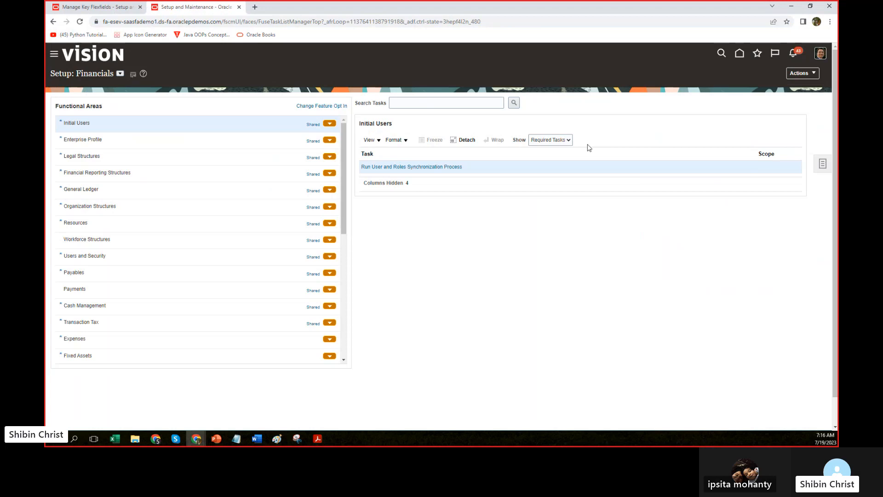
{"action": "left_click", "coordinate": [823, 166]}
{"action": "left_click", "coordinate": [717, 169]}
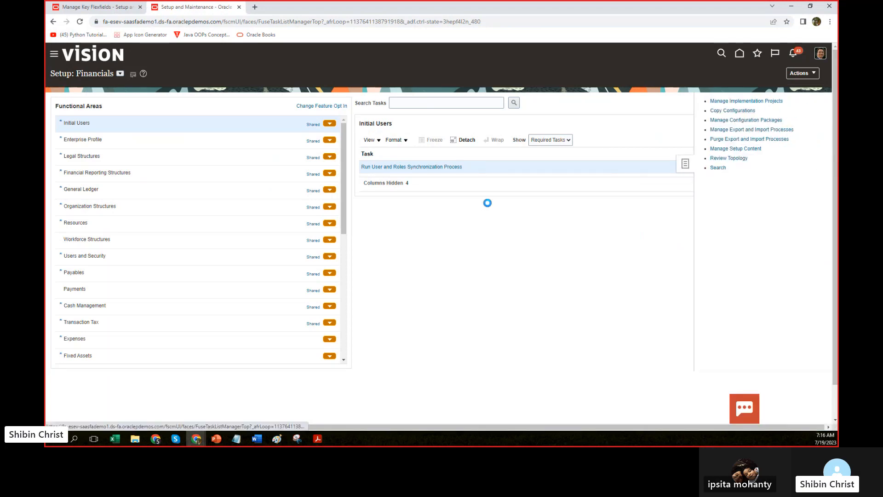
- Search the setup tasks for "manage value" and open the Manage Value Sets task
{"action": "left_click", "coordinate": [207, 105]}
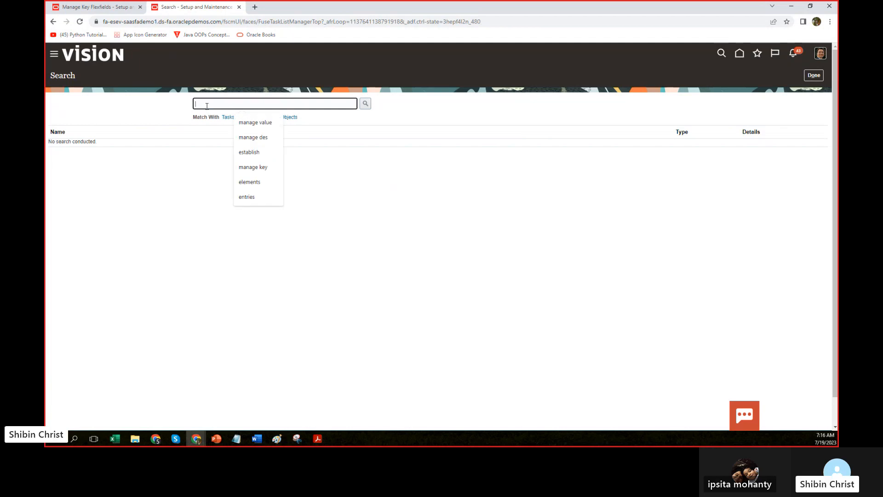
{"action": "left_click", "coordinate": [268, 124]}
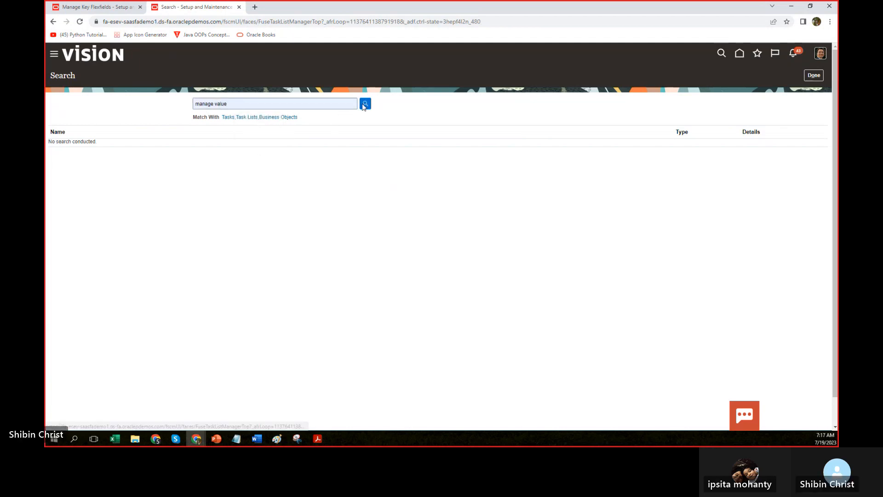
{"action": "key", "text": "Return"}
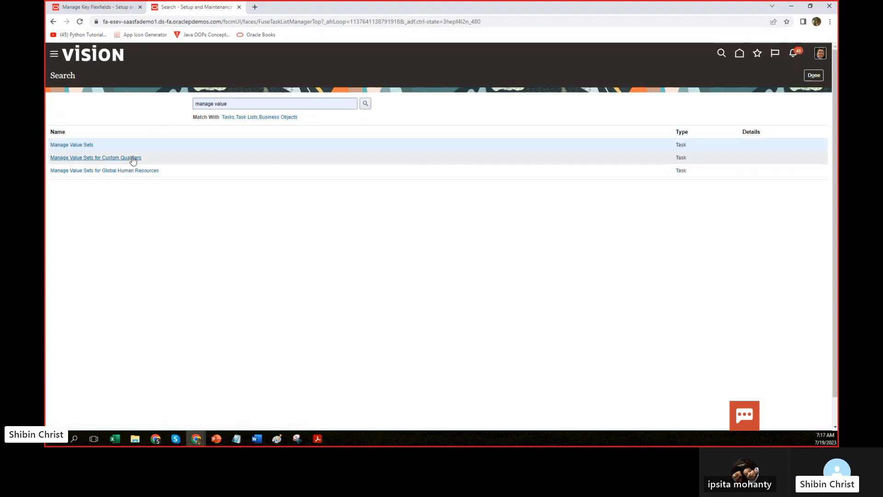
{"action": "left_click", "coordinate": [74, 145]}
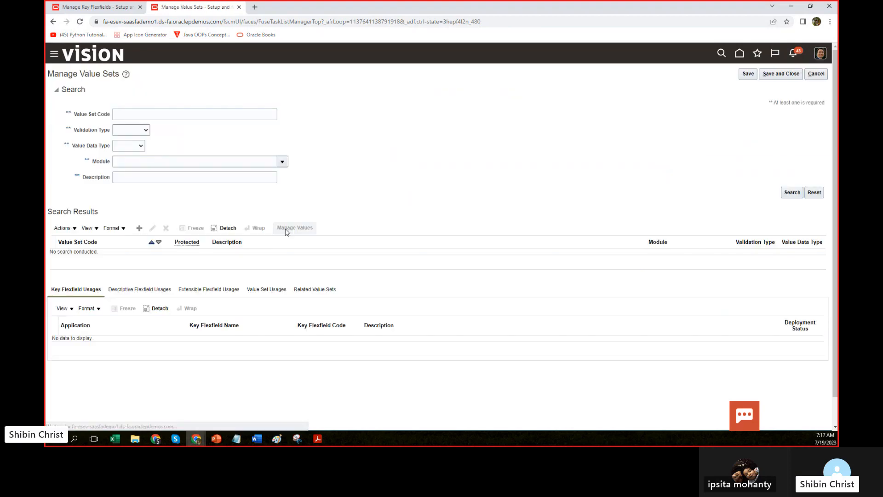
- Start a new value set and enter Chase Location as its value set code
{"action": "left_click", "coordinate": [191, 114]}
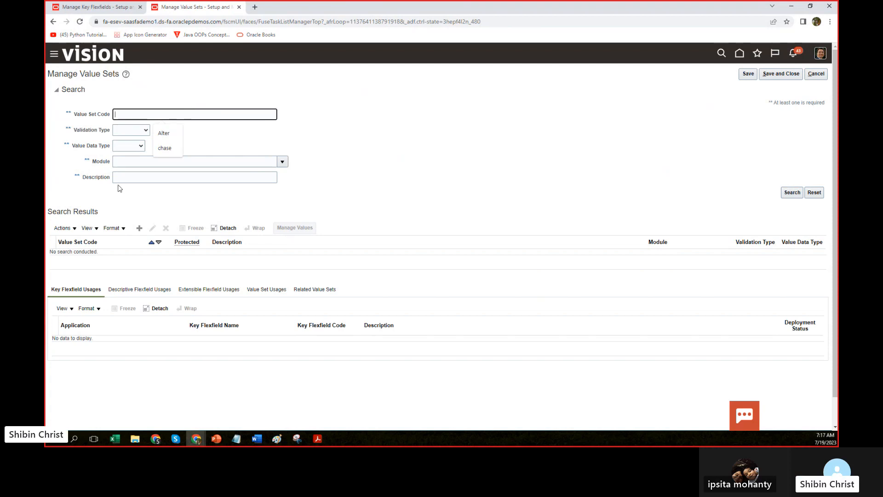
{"action": "left_click", "coordinate": [139, 228]}
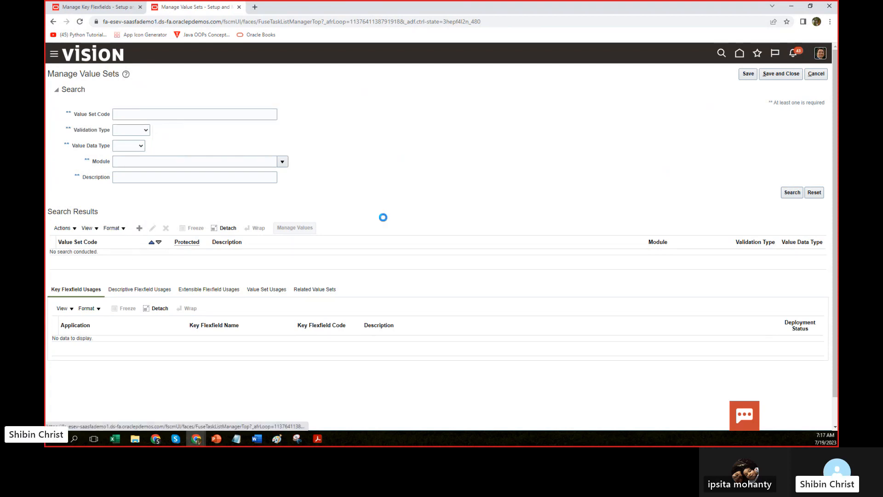
{"action": "left_click", "coordinate": [109, 89]}
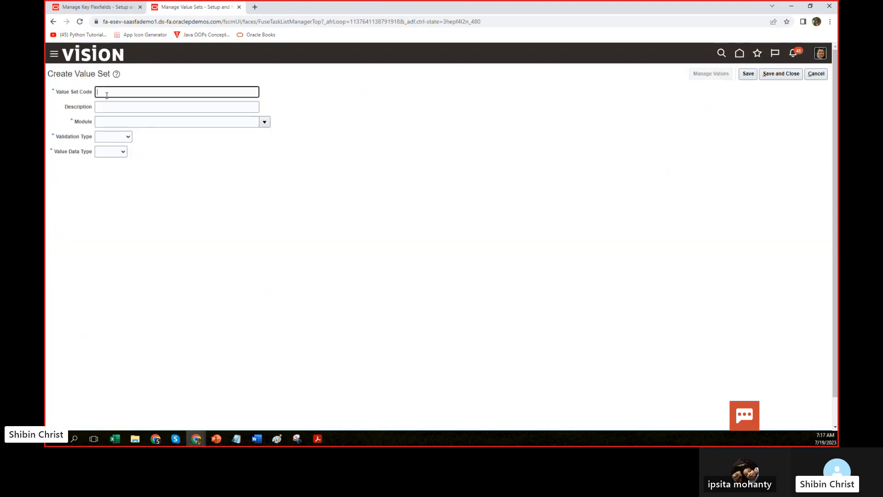
{"action": "type", "text": "C"}
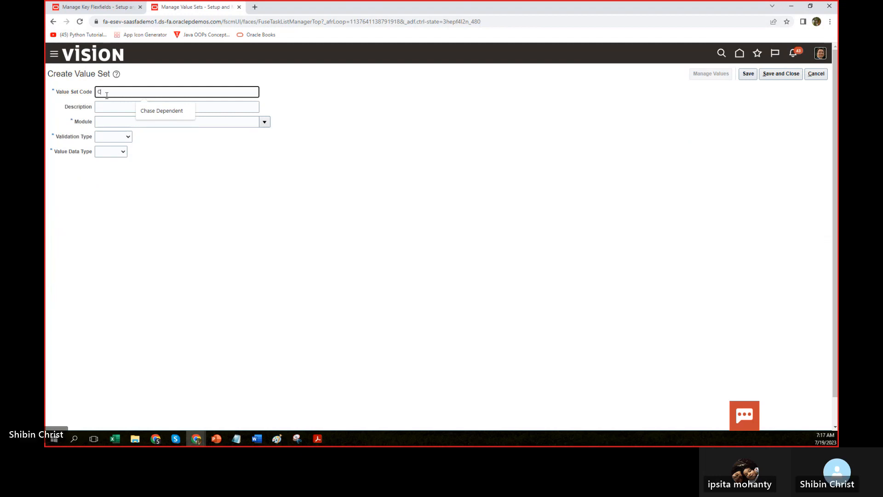
{"action": "type", "text": "hase Loca"}
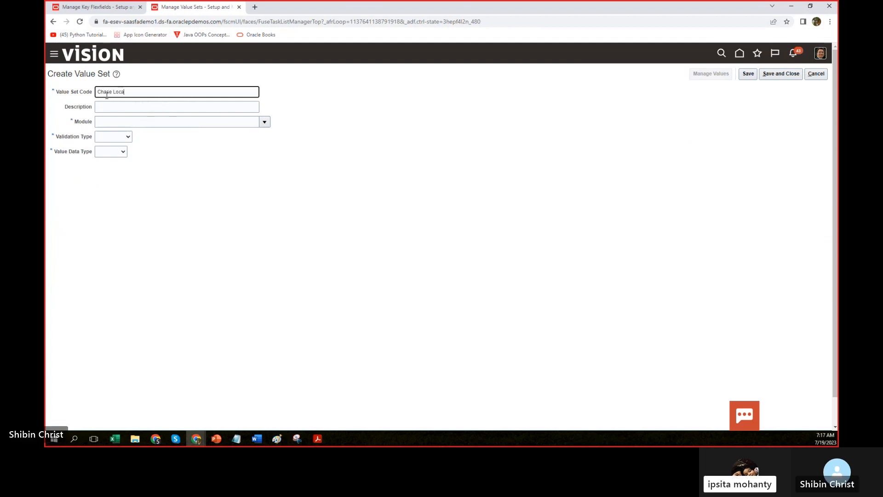
{"action": "type", "text": "tion"}
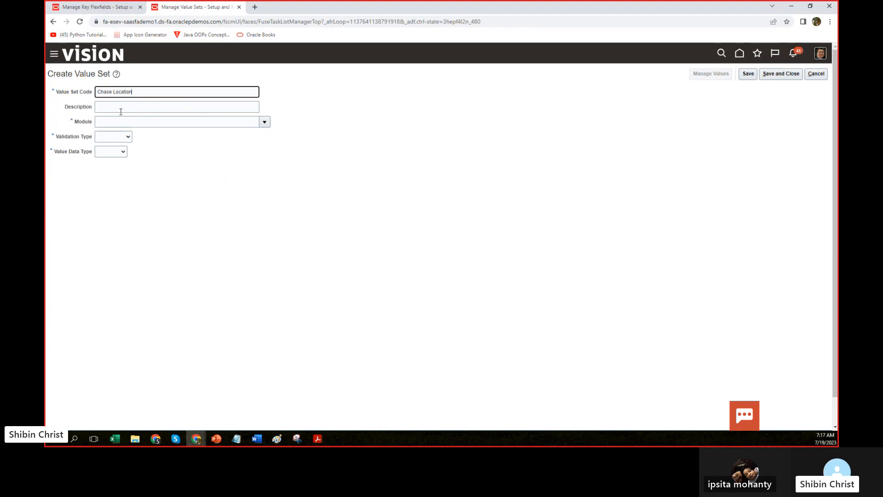
{"action": "key", "text": "Tab"}
- Look up "global human" to assign the Global Human Resources module to the value set, and set its validation type to Independent
{"action": "left_click", "coordinate": [264, 122]}
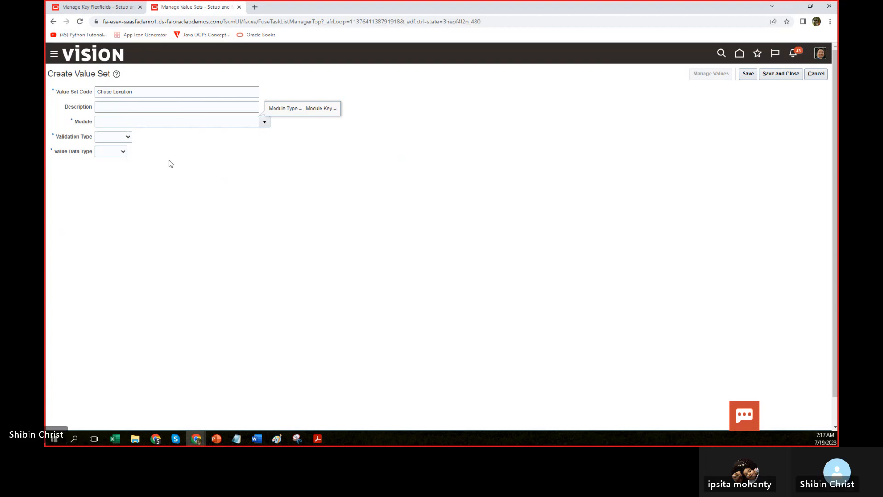
{"action": "left_click", "coordinate": [264, 121]}
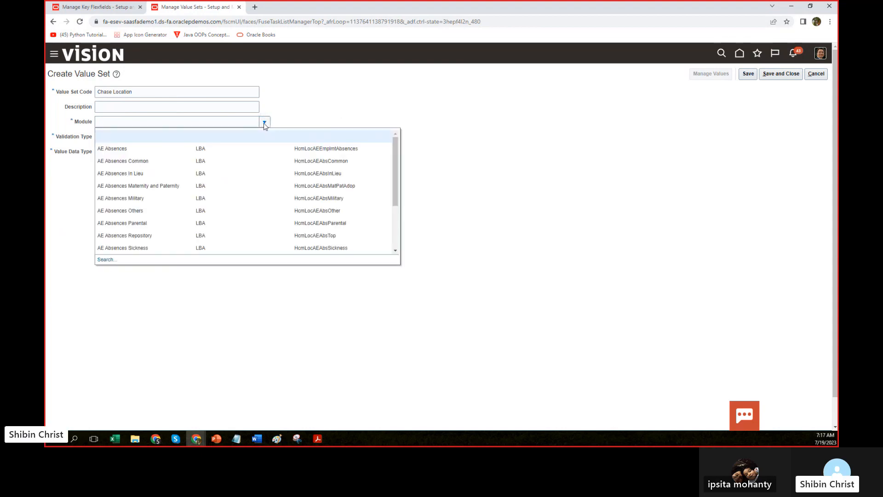
{"action": "left_click", "coordinate": [106, 258]}
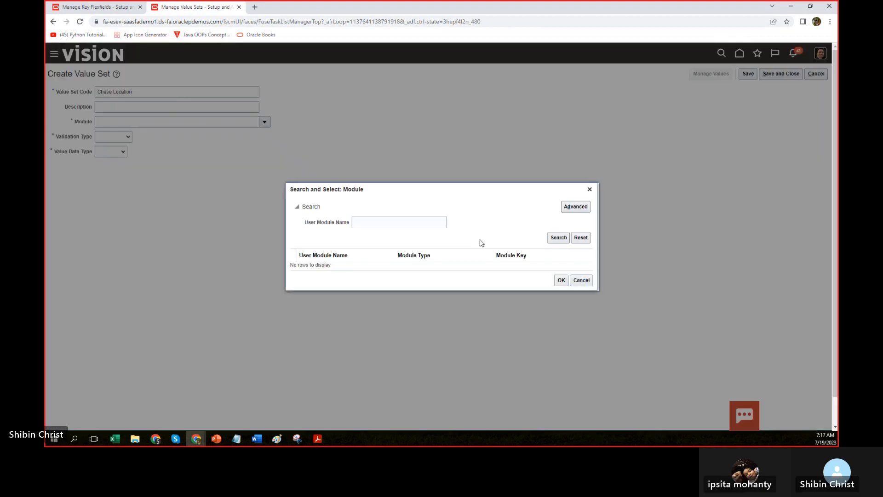
{"action": "left_click", "coordinate": [401, 222]}
{"action": "type", "text": "g"}
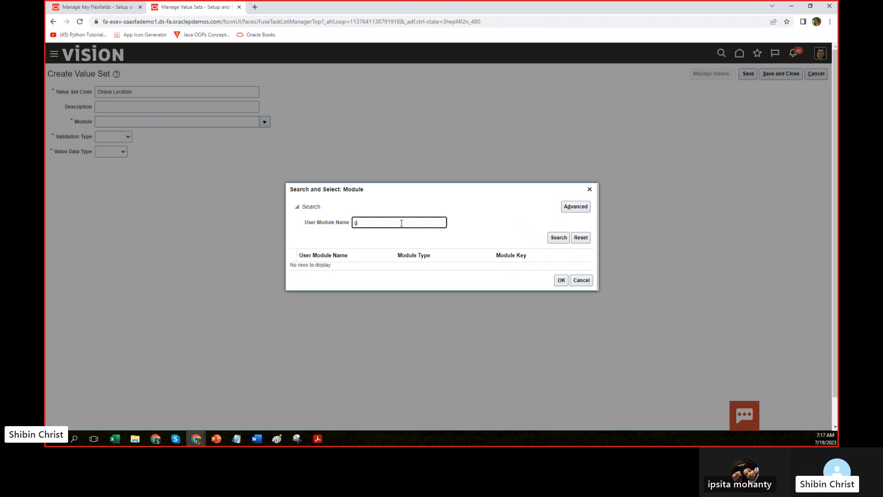
{"action": "type", "text": "lobal human"}
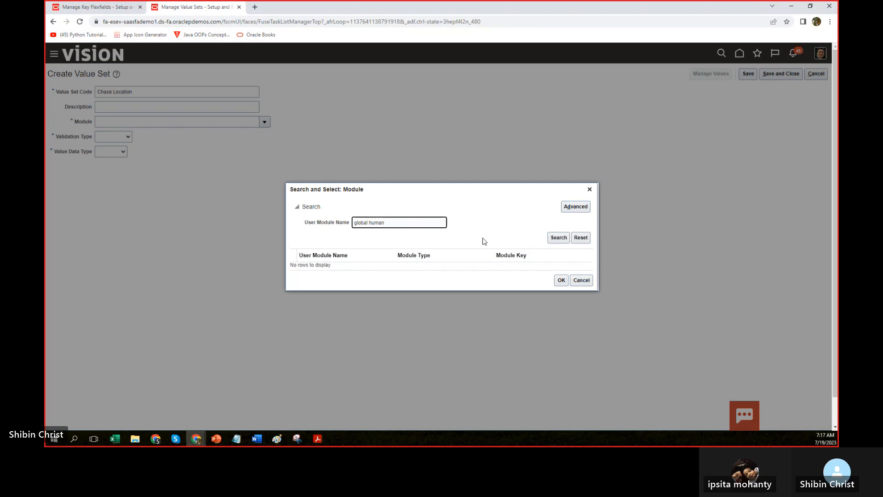
{"action": "left_click", "coordinate": [558, 237]}
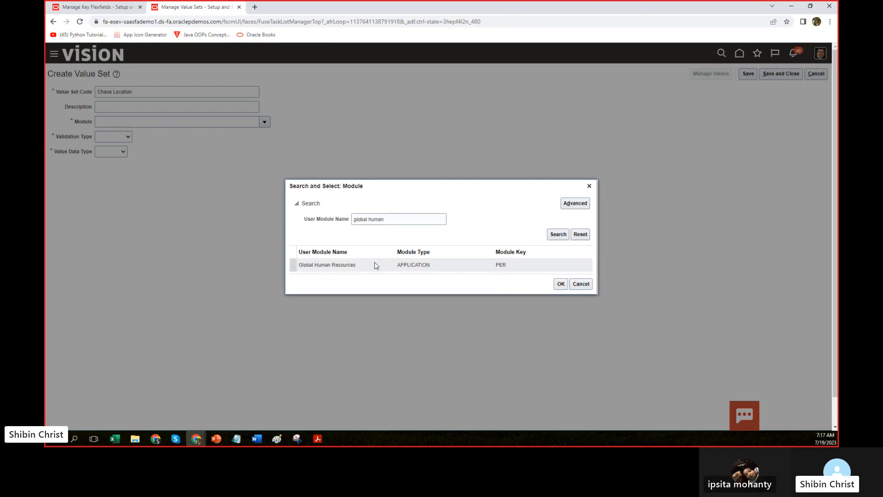
{"action": "left_click", "coordinate": [374, 265]}
{"action": "left_click", "coordinate": [561, 284]}
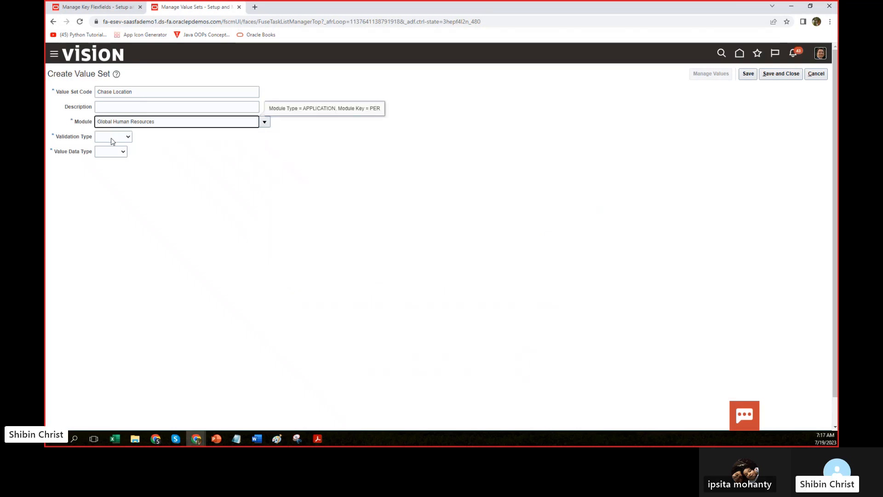
{"action": "left_click", "coordinate": [113, 137]}
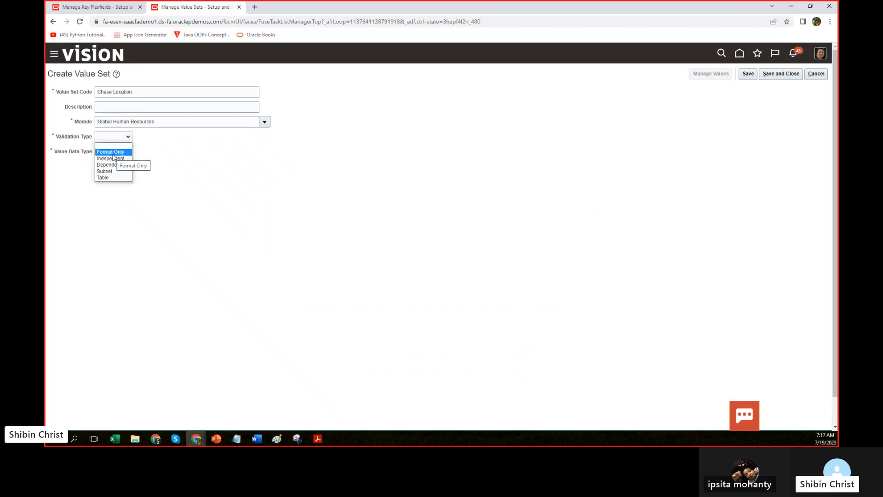
{"action": "left_click", "coordinate": [114, 158]}
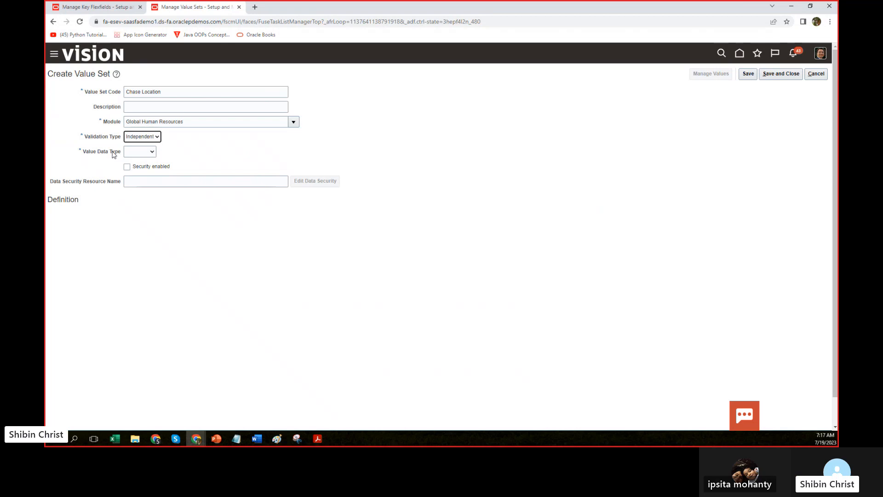
- Give the value set the Character data type, Text subtype and a maximum length of 20, and save it
{"action": "left_click", "coordinate": [149, 152]}
{"action": "left_click", "coordinate": [136, 167]}
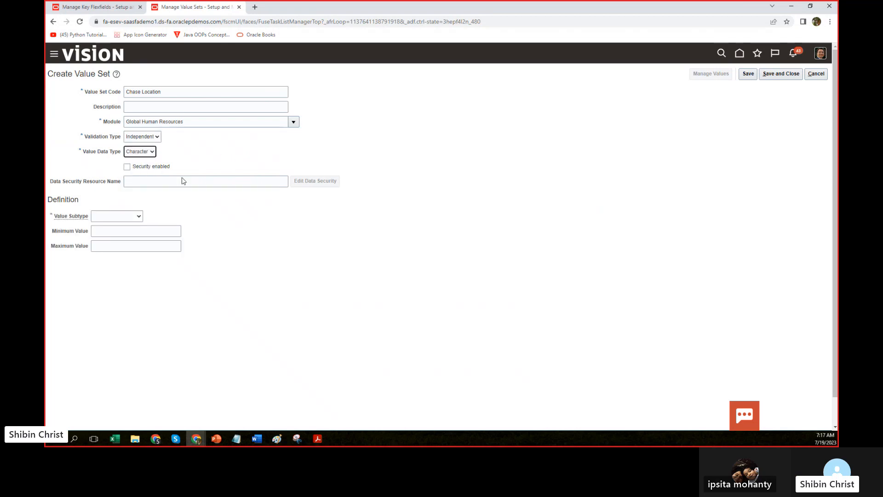
{"action": "left_click", "coordinate": [116, 215]}
{"action": "left_click", "coordinate": [101, 231]}
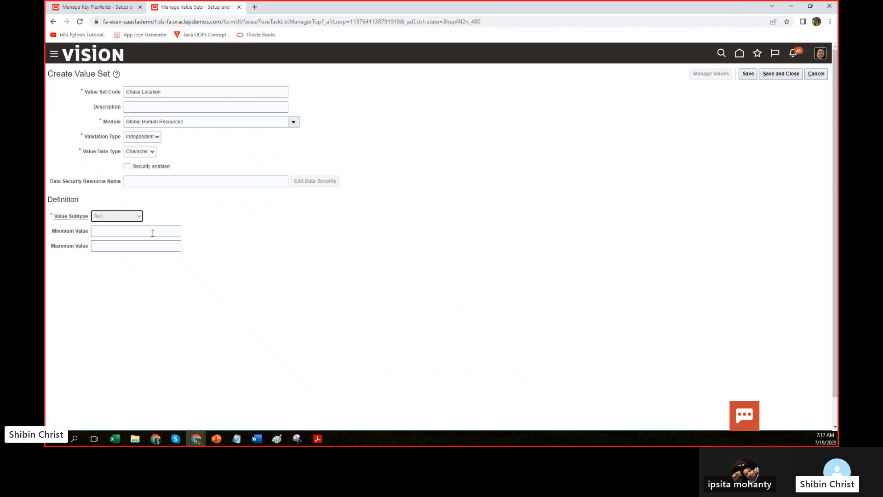
{"action": "left_click", "coordinate": [117, 231]}
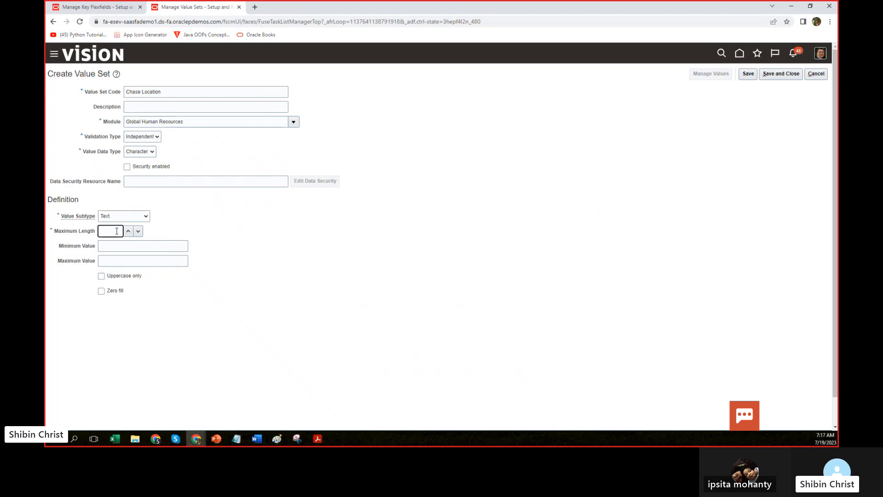
{"action": "left_click", "coordinate": [328, 247]}
{"action": "left_click", "coordinate": [748, 73]}
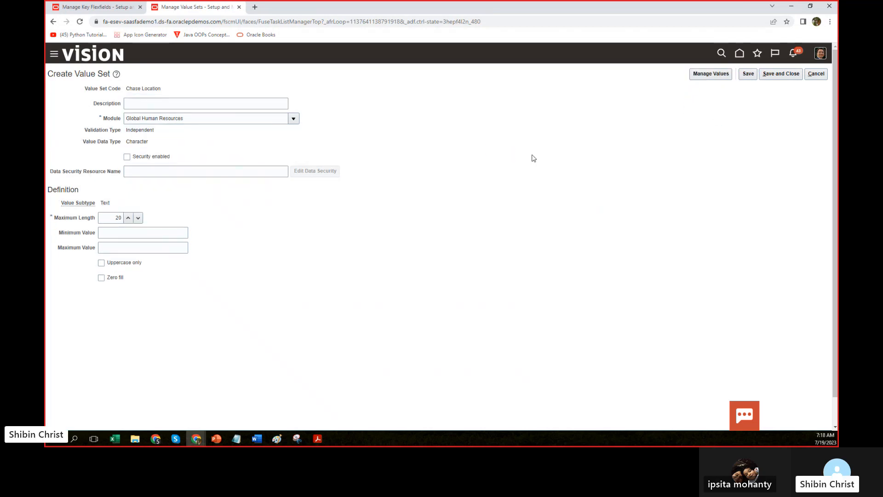
- Open the values of the Chase Location set and add USA with the description United States of America, copied from the Notepad list
{"action": "left_click", "coordinate": [717, 74]}
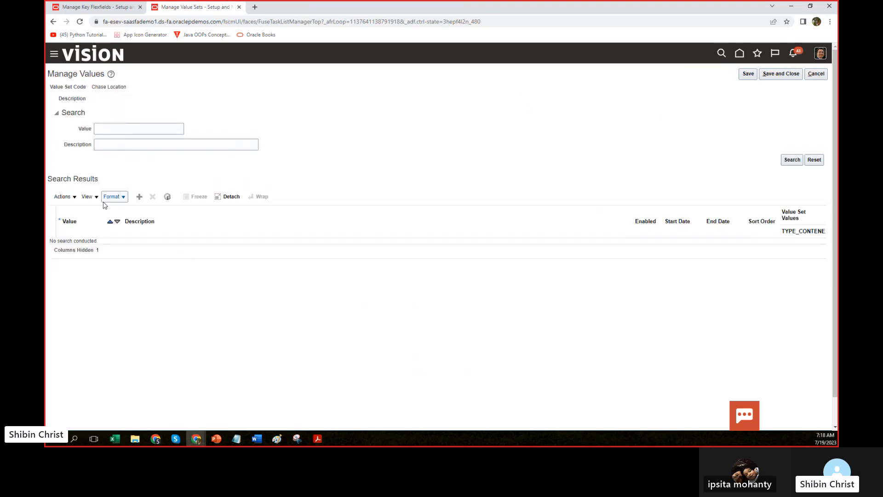
{"action": "left_click", "coordinate": [139, 196]}
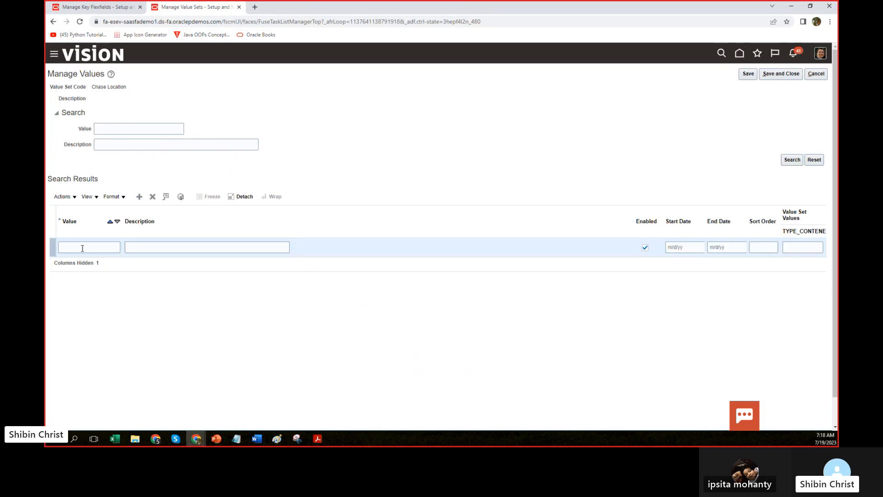
{"action": "left_click", "coordinate": [81, 249]}
{"action": "key", "text": "alt+Tab"}
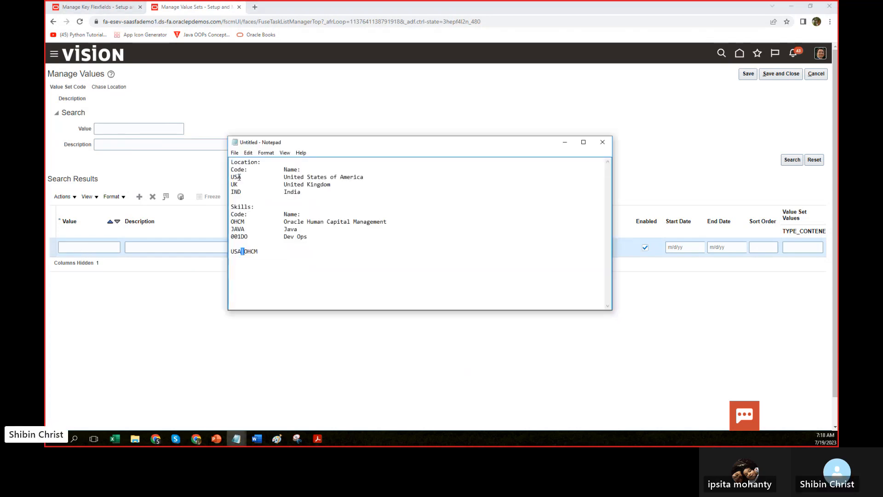
{"action": "left_click_drag", "start_coordinate": [241, 177], "coordinate": [364, 178]}
{"action": "key", "text": "ctrl+c"}
{"action": "left_click", "coordinate": [153, 247]}
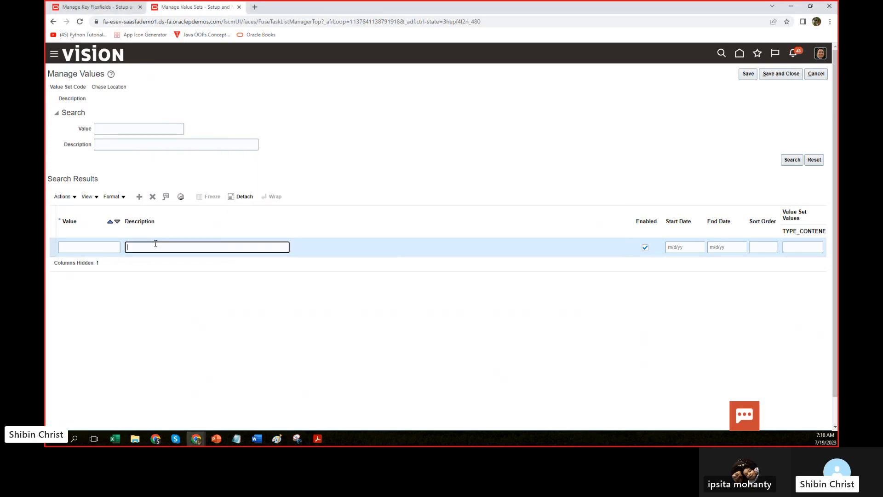
{"action": "key", "text": "ctrl+v"}
{"action": "left_click", "coordinate": [96, 247]}
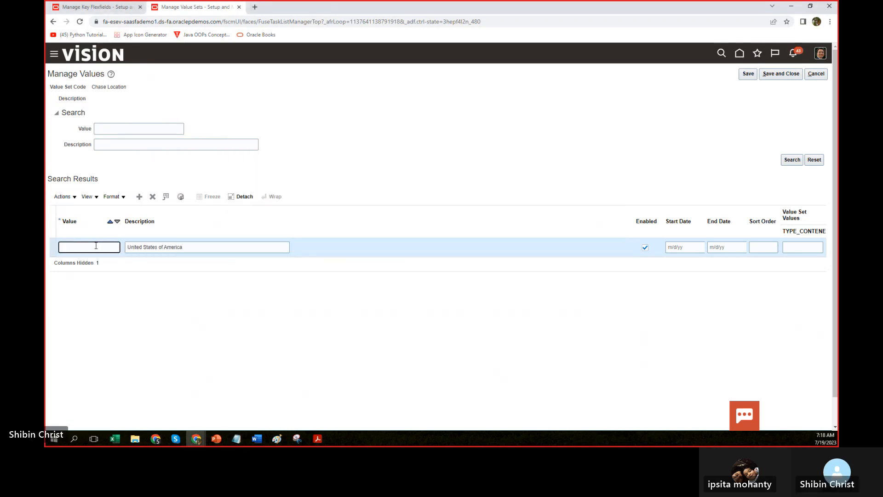
{"action": "type", "text": "USA"}
- Add a second value, UK, with the description United Kingdom
{"action": "left_click", "coordinate": [791, 159]}
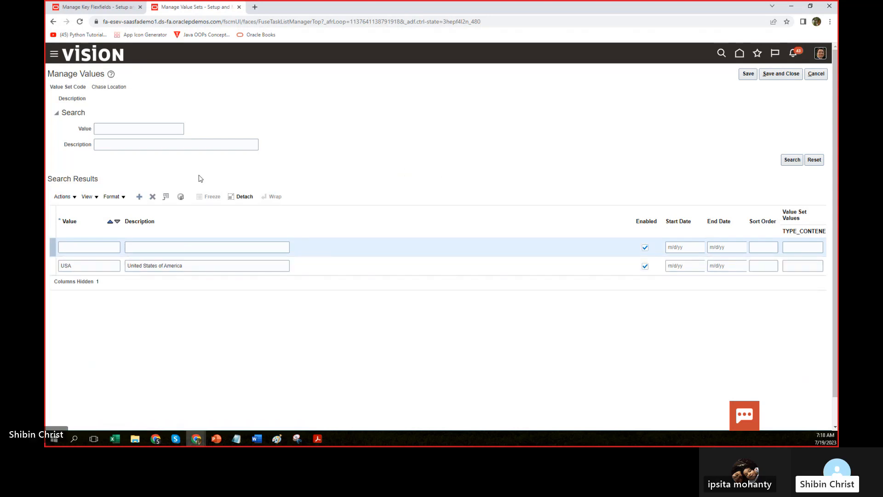
{"action": "left_click", "coordinate": [76, 248]}
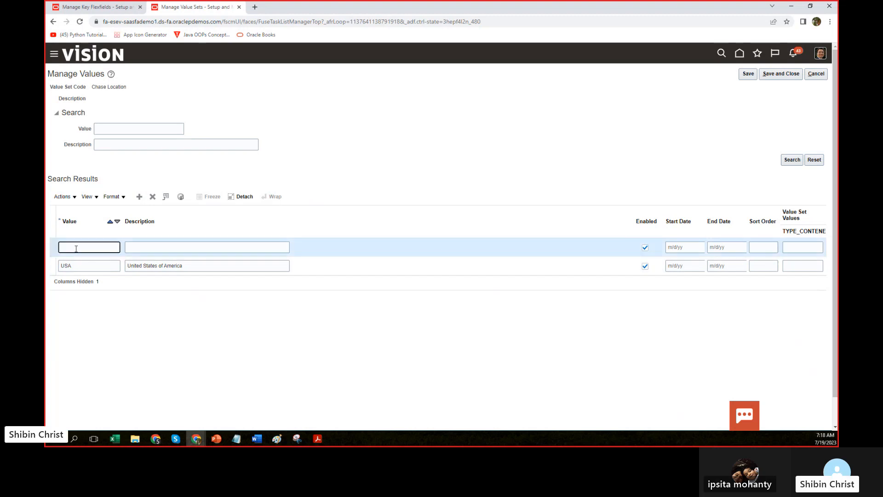
{"action": "type", "text": "UK"}
{"action": "key", "text": "Tab"}
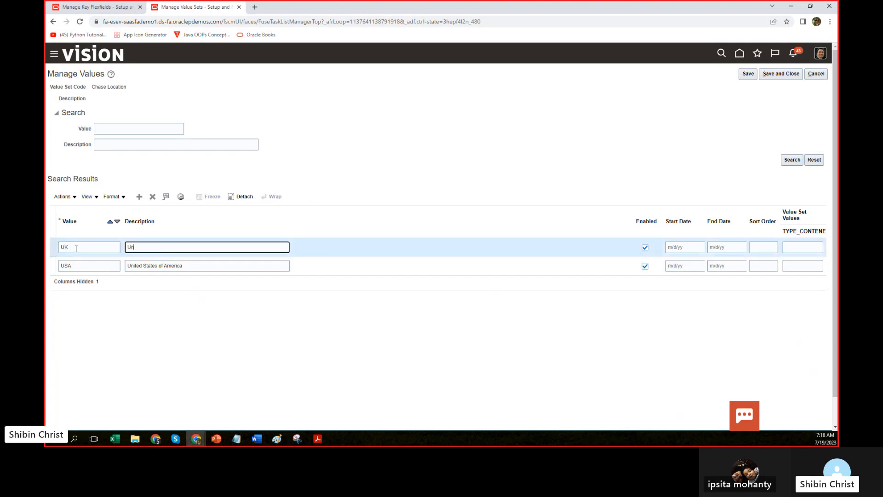
{"action": "type", "text": "United Kingdom"}
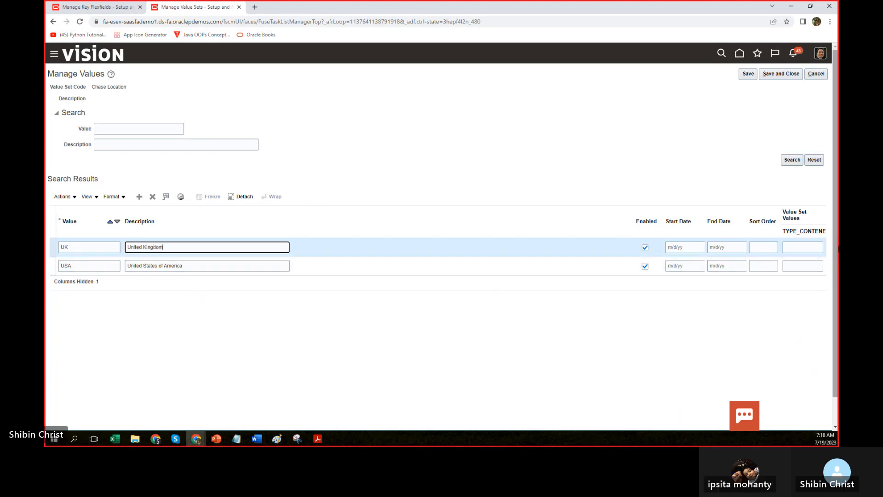
- Add a third value, IND, with the description India, and save and close the value list
{"action": "left_click", "coordinate": [139, 196]}
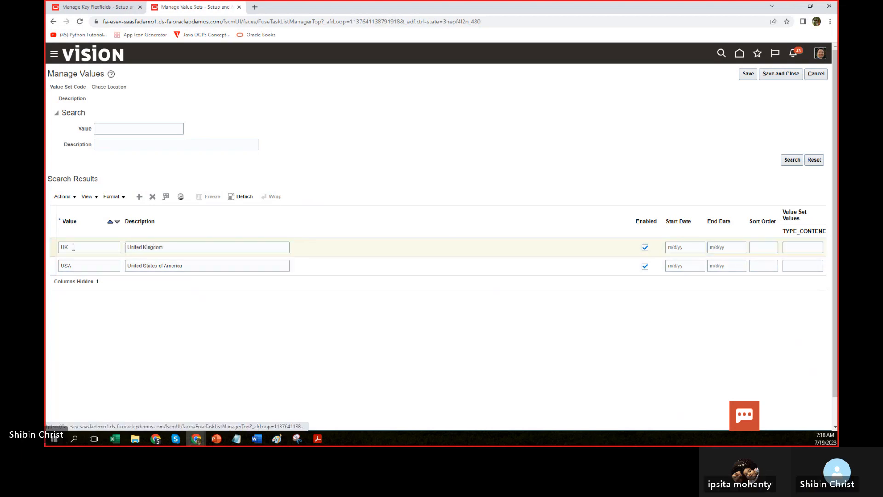
{"action": "left_click", "coordinate": [108, 250]}
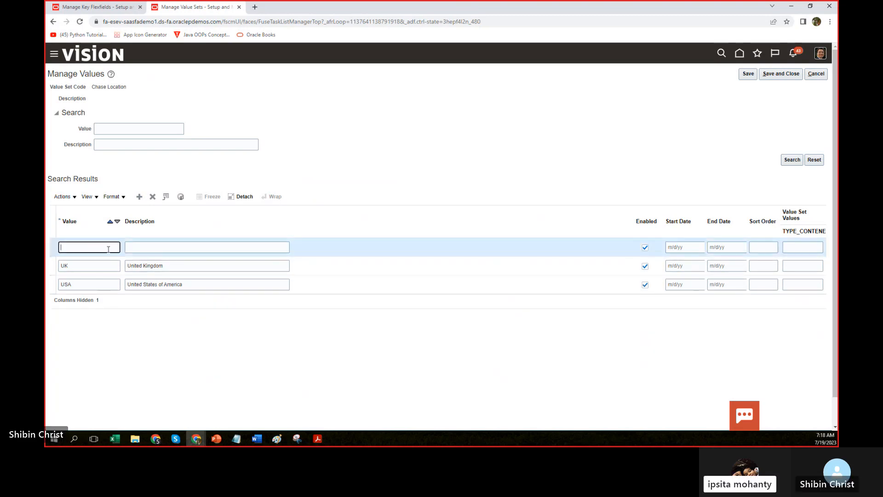
{"action": "key", "text": "Tab"}
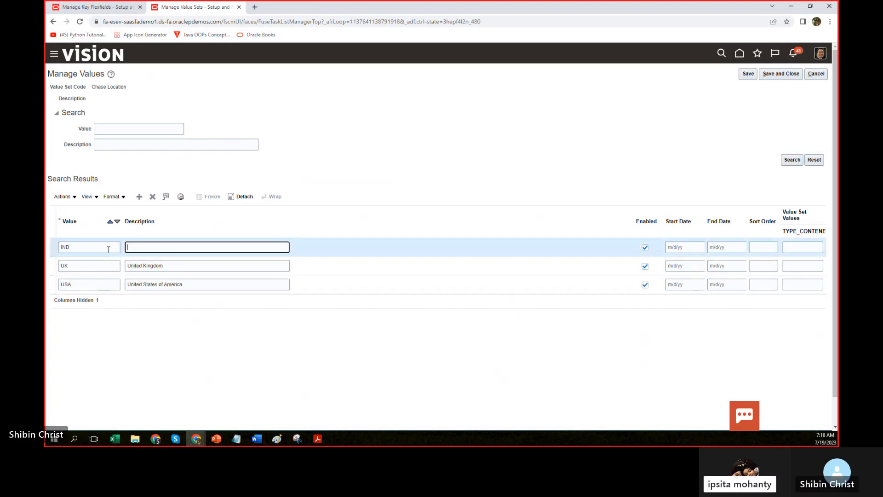
{"action": "type", "text": "India"}
{"action": "left_click", "coordinate": [747, 75]}
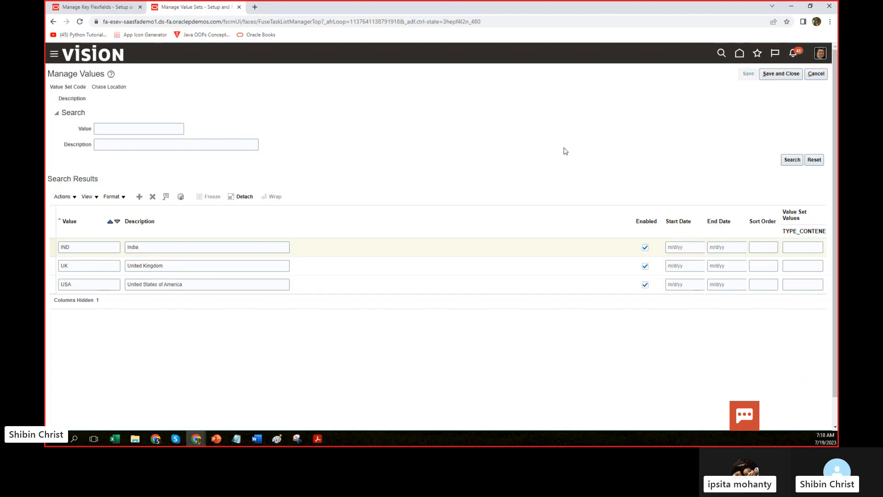
{"action": "left_click", "coordinate": [781, 75]}
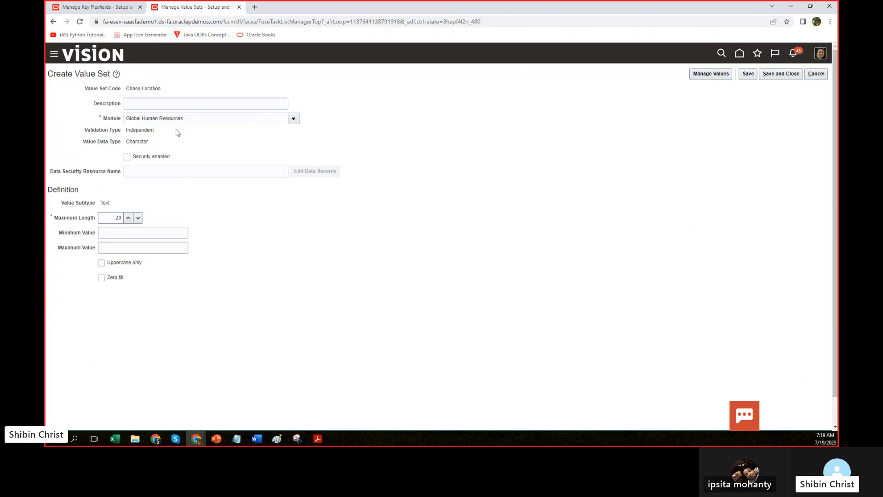
- Check the flexfield segment form and the stored location values, and save and close the Chase Location value set
{"action": "left_click", "coordinate": [98, 8]}
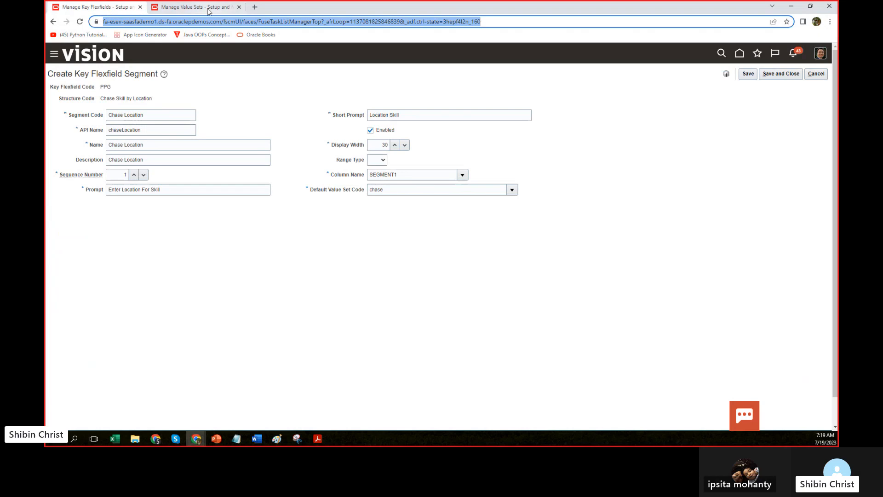
{"action": "left_click", "coordinate": [173, 8]}
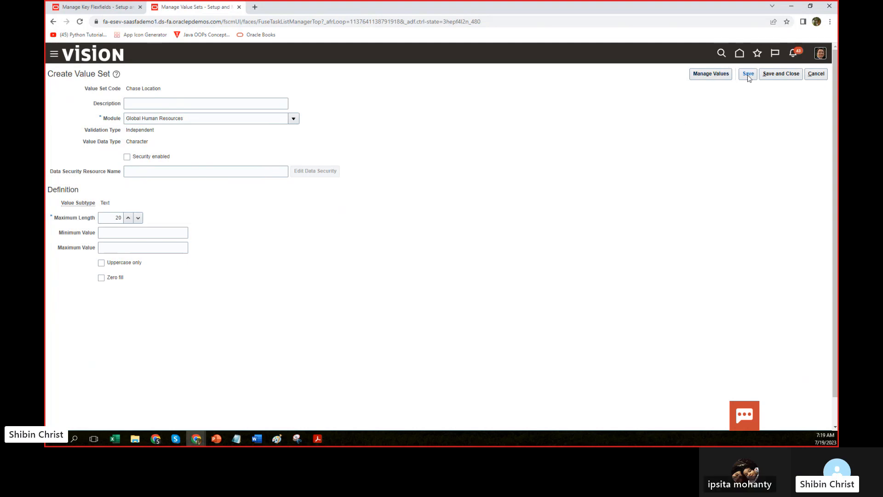
{"action": "left_click", "coordinate": [709, 75]}
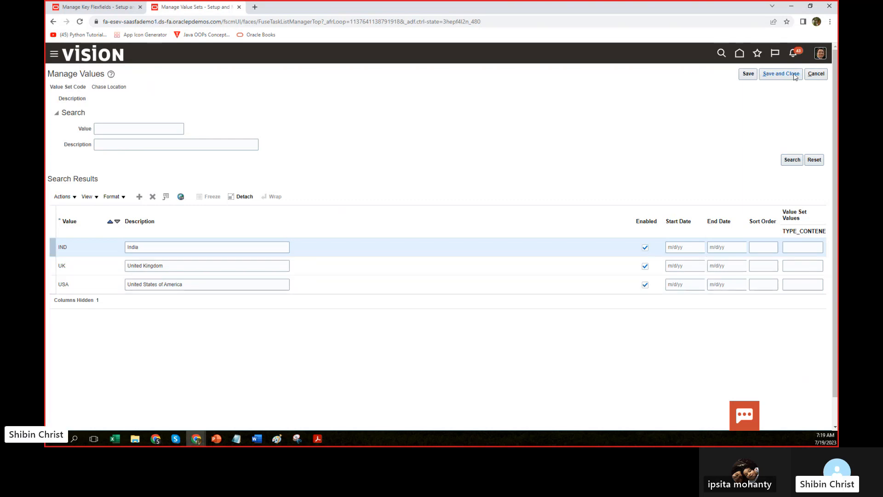
{"action": "left_click", "coordinate": [781, 73]}
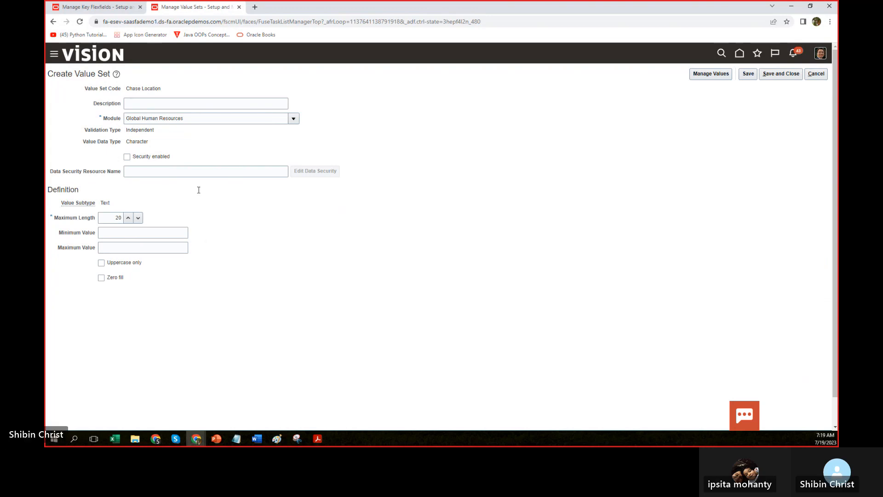
{"action": "left_click", "coordinate": [783, 76]}
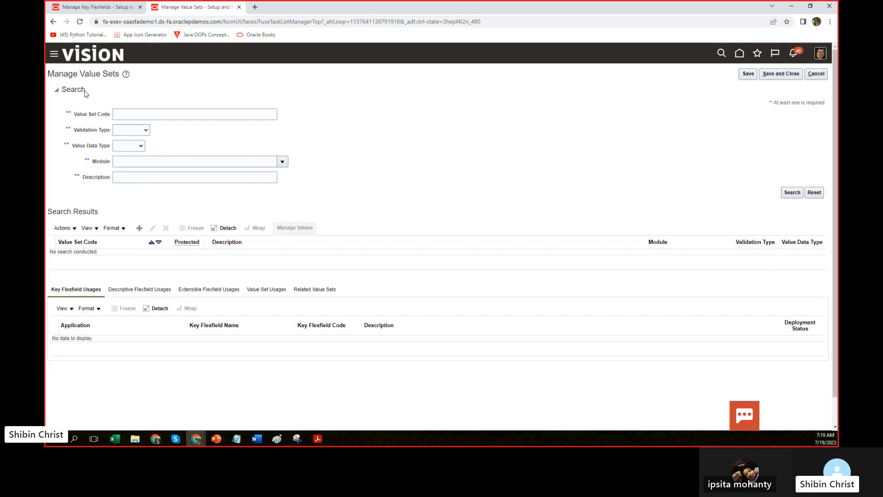
- Search the value sets for codes starting with "chase"
{"action": "left_click", "coordinate": [797, 194]}
{"action": "left_click", "coordinate": [152, 113]}
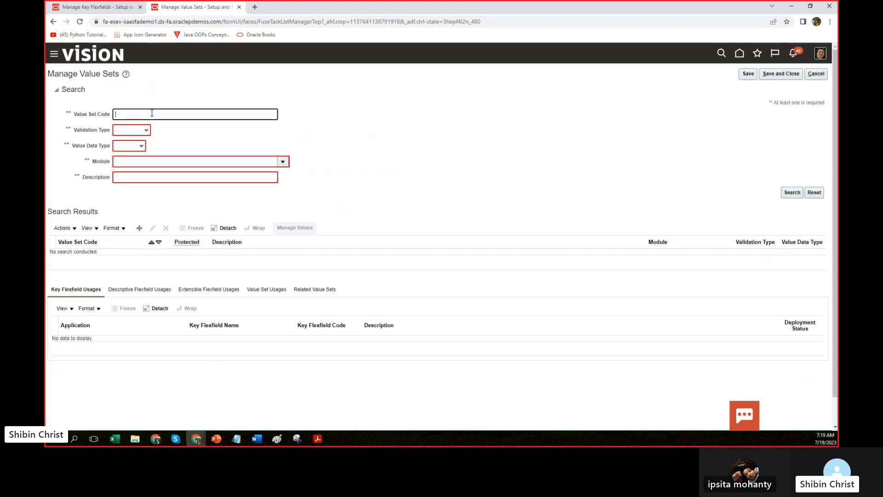
{"action": "type", "text": "chase"}
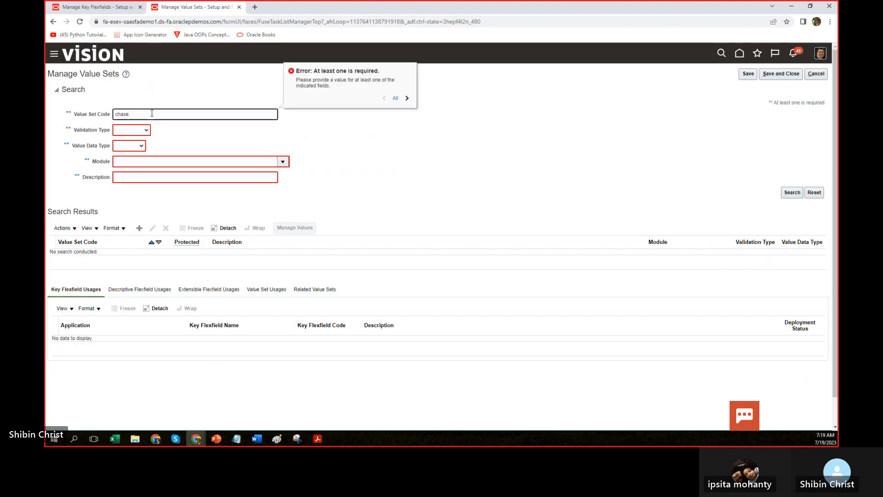
{"action": "left_click", "coordinate": [791, 192]}
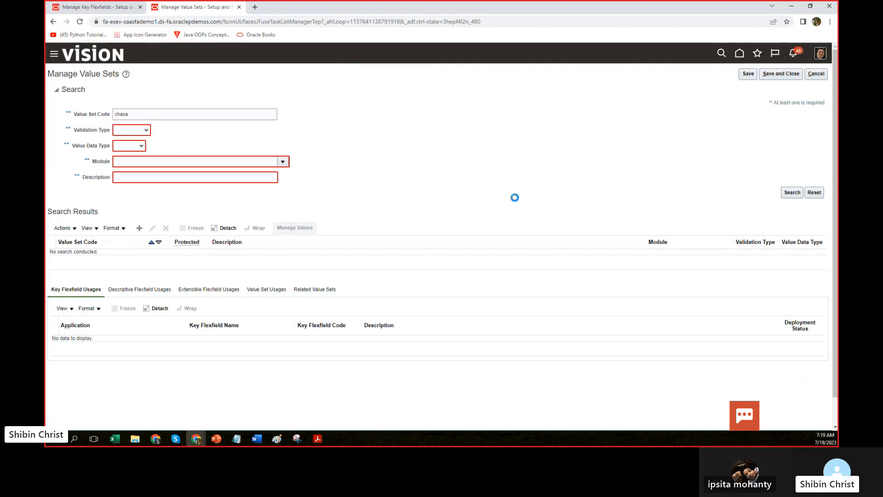
- Start another value set with Chase Skills as both its value set code and its description
{"action": "left_click", "coordinate": [138, 228]}
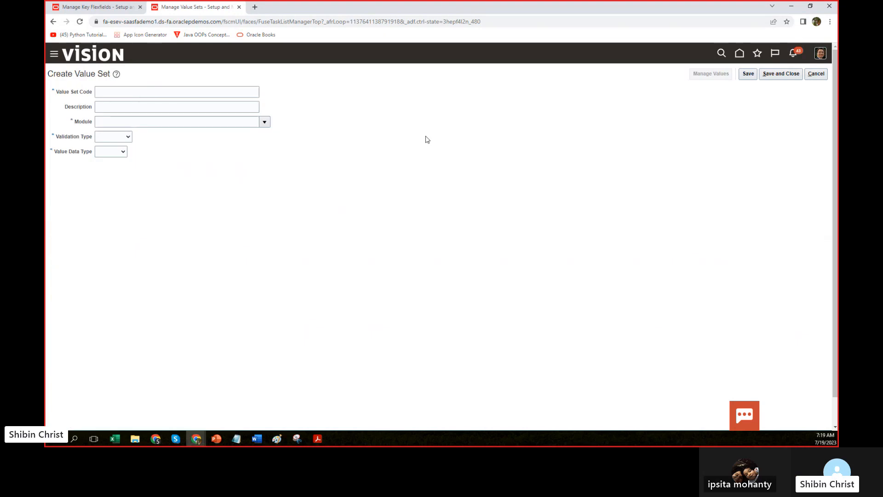
{"action": "left_click", "coordinate": [99, 91]}
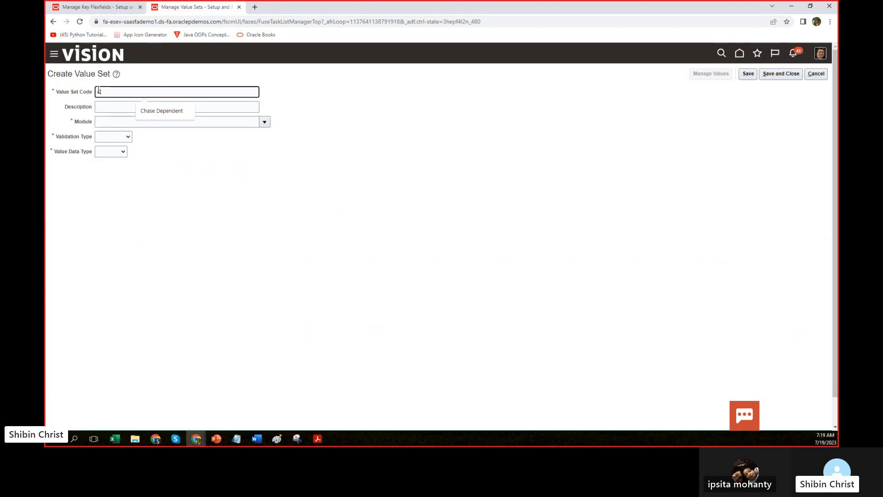
{"action": "type", "text": "Chase Skills"}
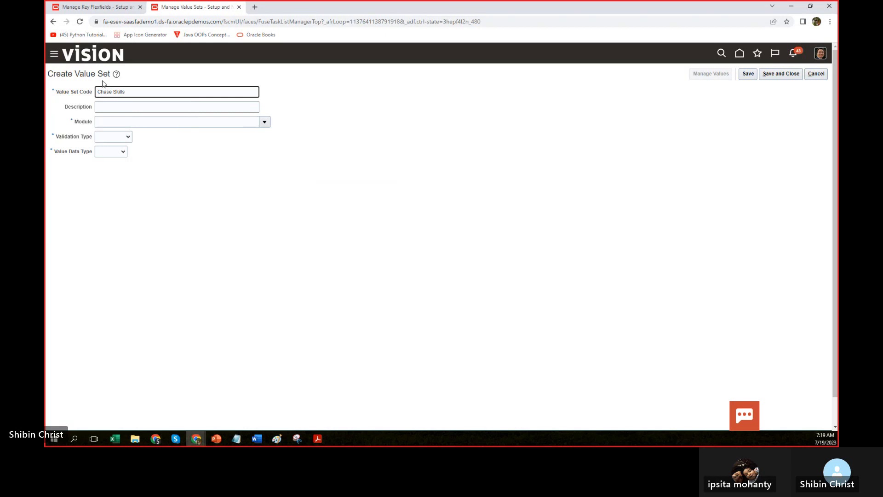
{"action": "left_click", "coordinate": [142, 109]}
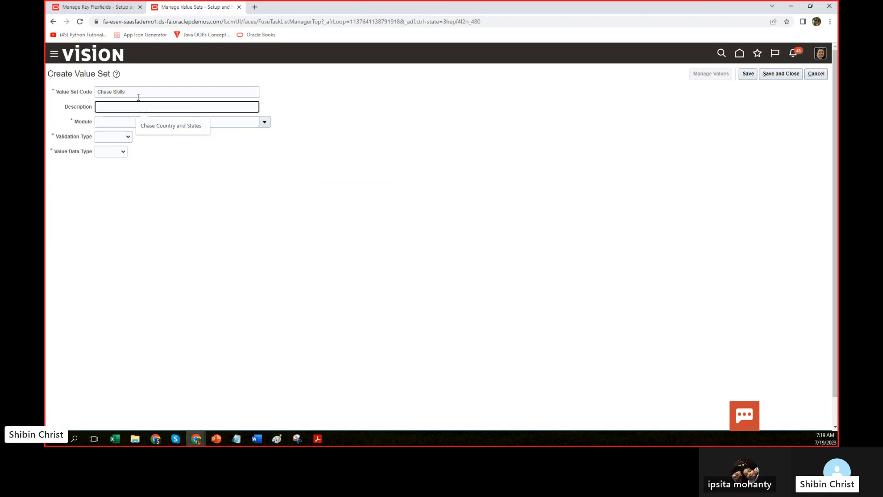
{"action": "triple_click", "coordinate": [136, 93]}
{"action": "key", "text": "ctrl+c"}
{"action": "left_click", "coordinate": [112, 109]}
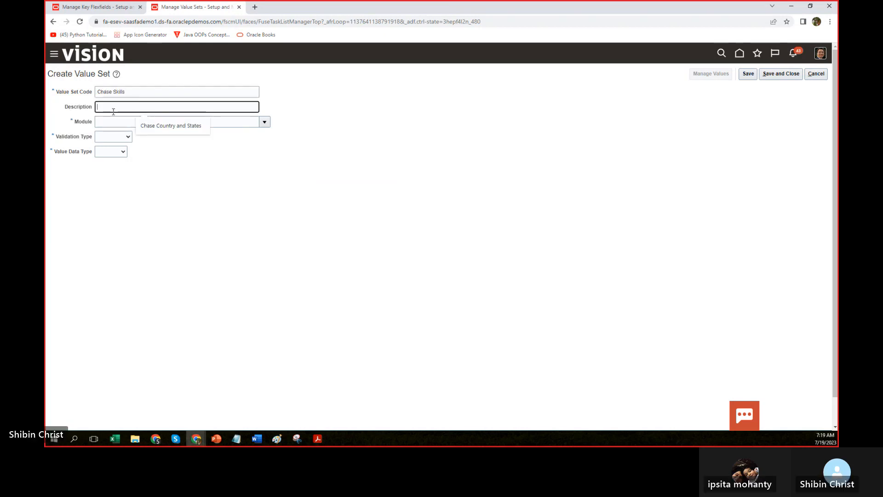
{"action": "key", "text": "ctrl+v"}
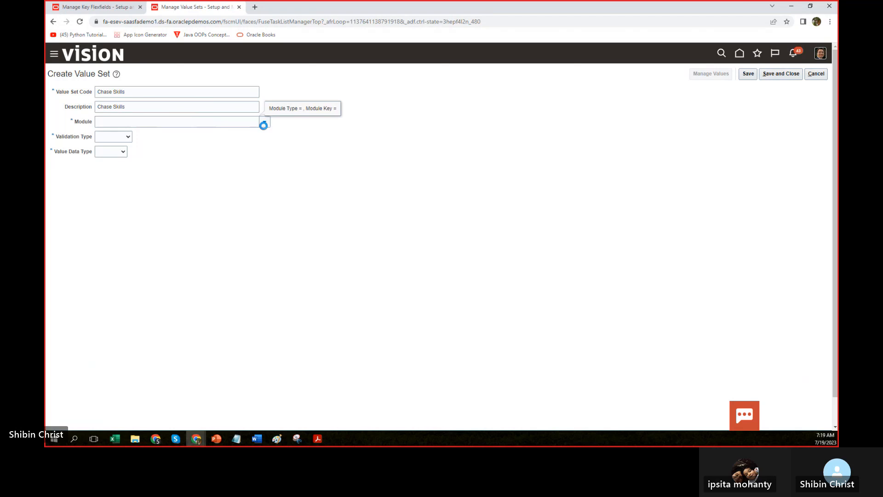
- Assign the Global Human Resources module to Chase Skills, with Independent validation and the Character data type
{"action": "left_click", "coordinate": [265, 122]}
{"action": "left_click", "coordinate": [148, 151]}
{"action": "left_click", "coordinate": [121, 137]}
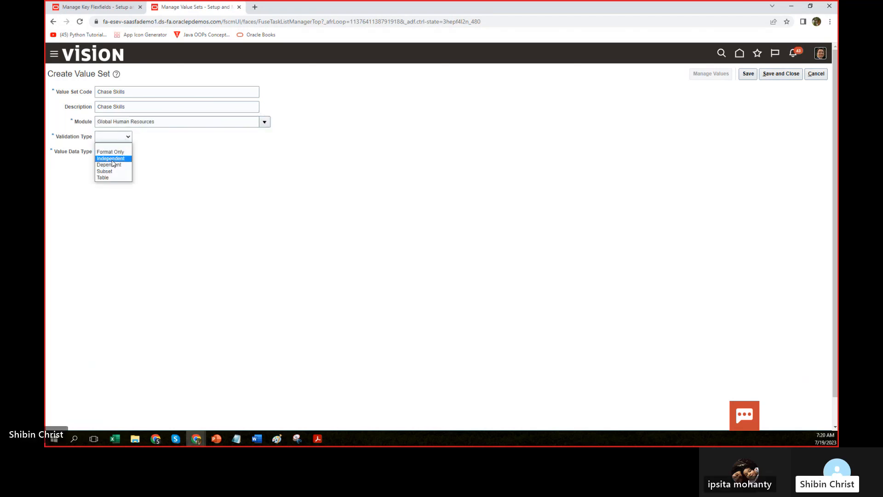
{"action": "left_click", "coordinate": [113, 158]}
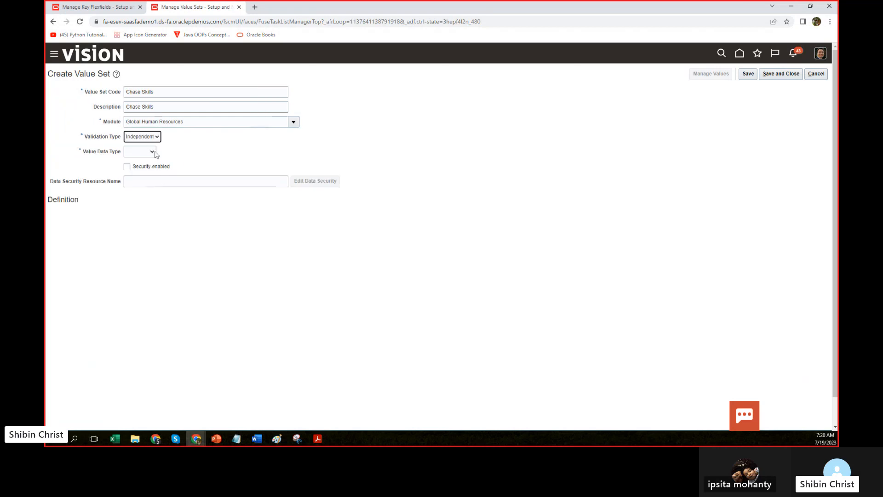
{"action": "left_click", "coordinate": [152, 152]}
{"action": "left_click", "coordinate": [129, 170]}
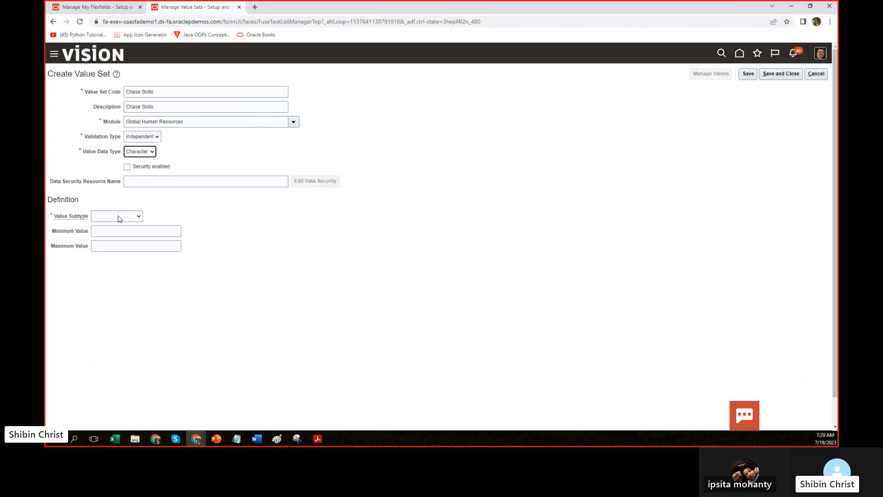
- Set the Chase Skills value subtype to Text, fill in its maximum length, and save the value set
{"action": "left_click", "coordinate": [118, 219]}
{"action": "left_click", "coordinate": [109, 232]}
{"action": "left_click", "coordinate": [110, 234]}
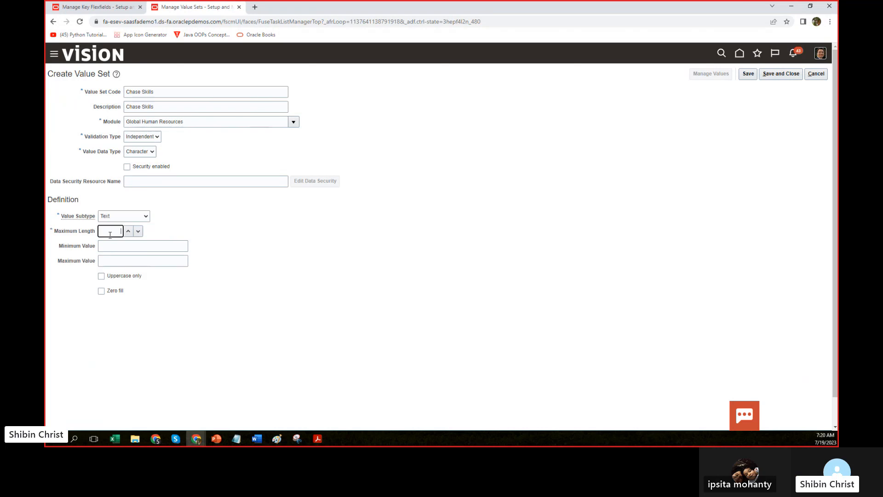
{"action": "left_click", "coordinate": [358, 239]}
{"action": "left_click", "coordinate": [747, 74]}
- Open the values of Chase Skills and add the value OHCM, copying its description Oracle Human Capital Management from the Notepad list
{"action": "left_click", "coordinate": [710, 74]}
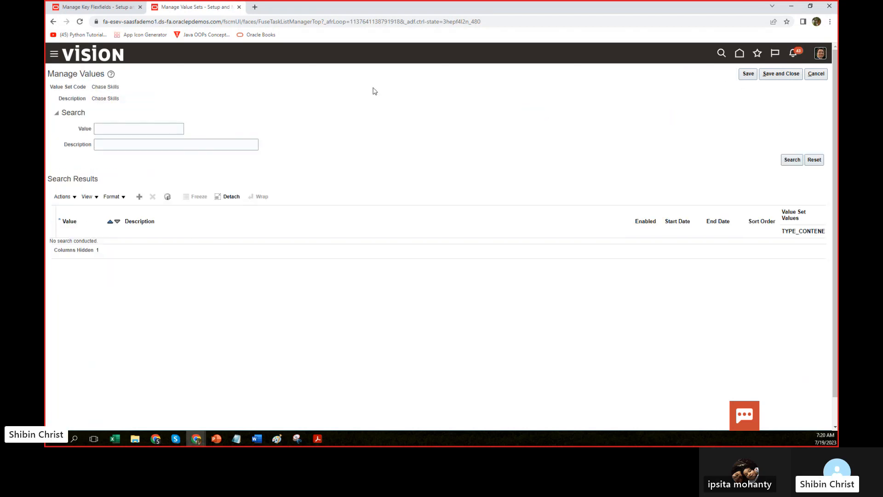
{"action": "left_click", "coordinate": [791, 160]}
{"action": "left_click", "coordinate": [140, 197]}
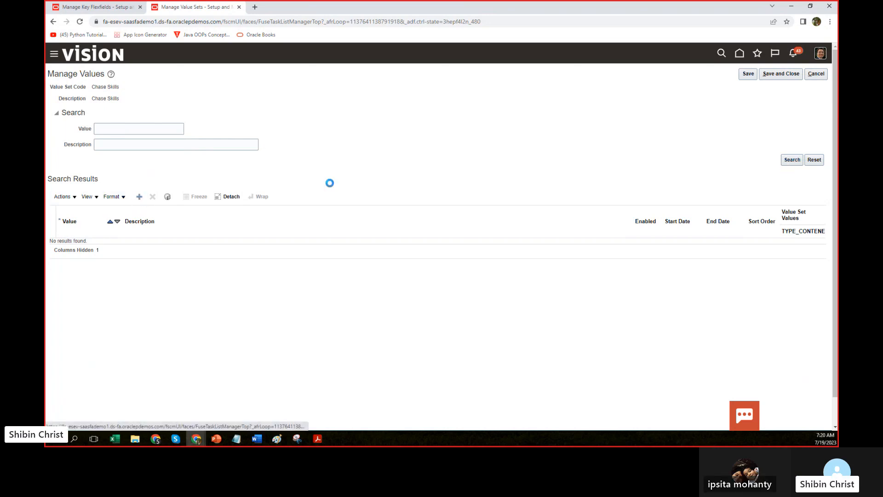
{"action": "left_click", "coordinate": [73, 246]}
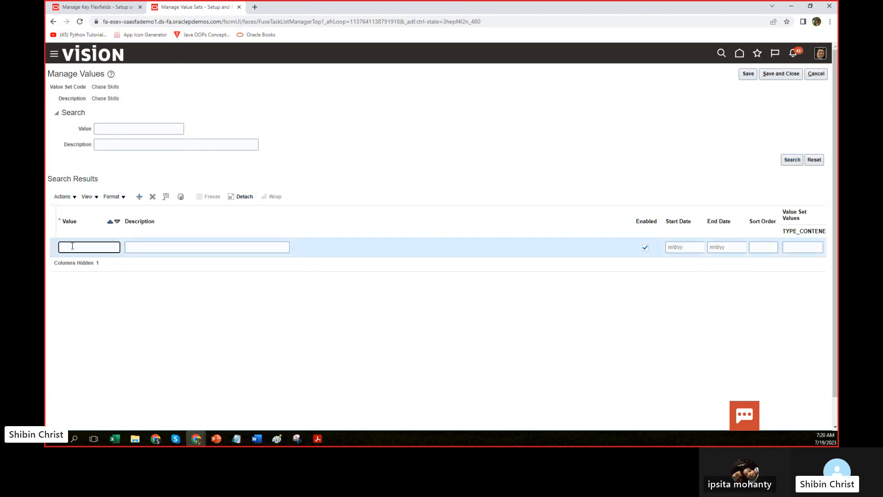
{"action": "key", "text": "alt+Tab"}
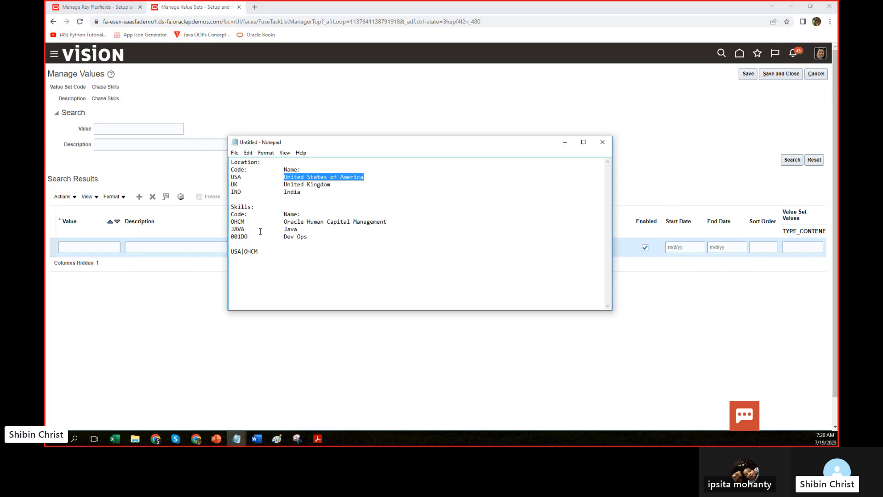
{"action": "left_click_drag", "start_coordinate": [284, 222], "coordinate": [396, 221]}
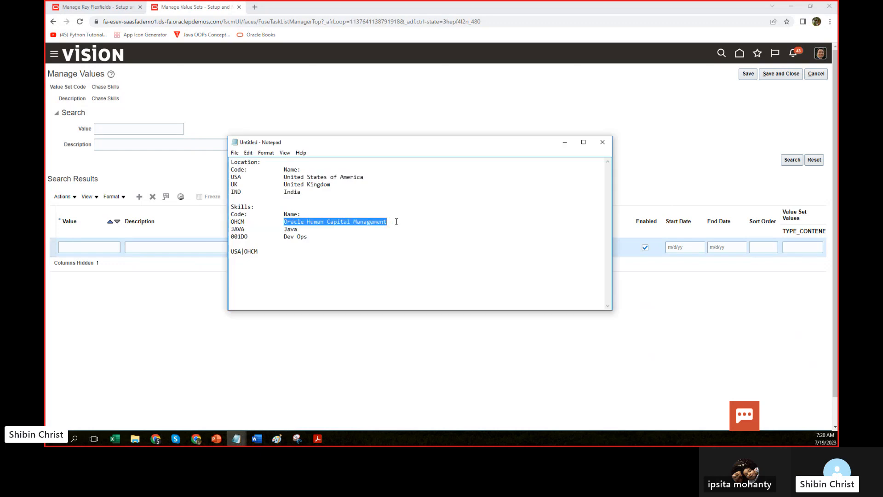
{"action": "left_click", "coordinate": [160, 247]}
{"action": "key", "text": "ctrl+v"}
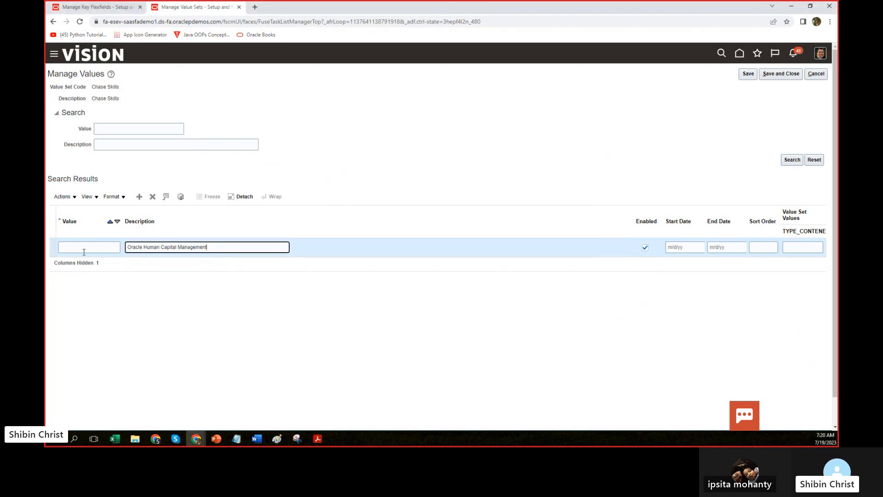
{"action": "left_click", "coordinate": [81, 250]}
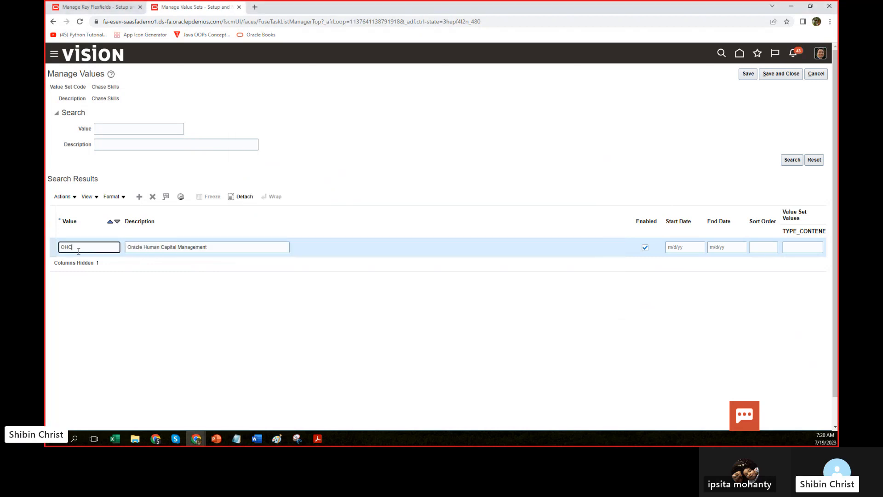
- Add another Chase Skills value from the Notepad list, with Java as both its value and its description
{"action": "left_click", "coordinate": [139, 198]}
{"action": "key", "text": "alt+Tab"}
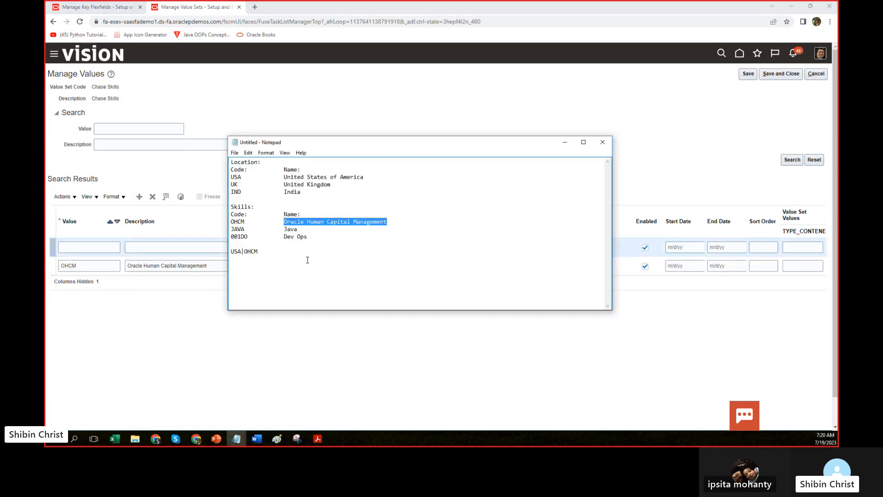
{"action": "key", "text": "alt+Tab"}
{"action": "left_click", "coordinate": [99, 247]}
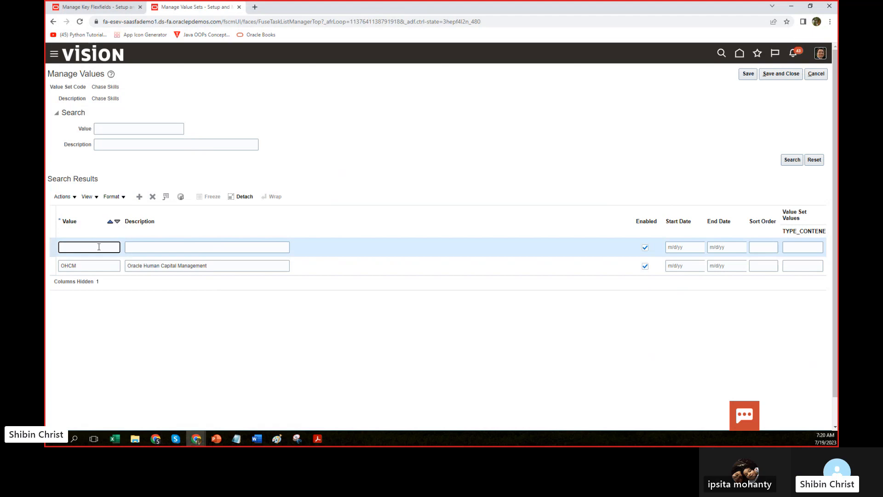
{"action": "left_click", "coordinate": [172, 249]}
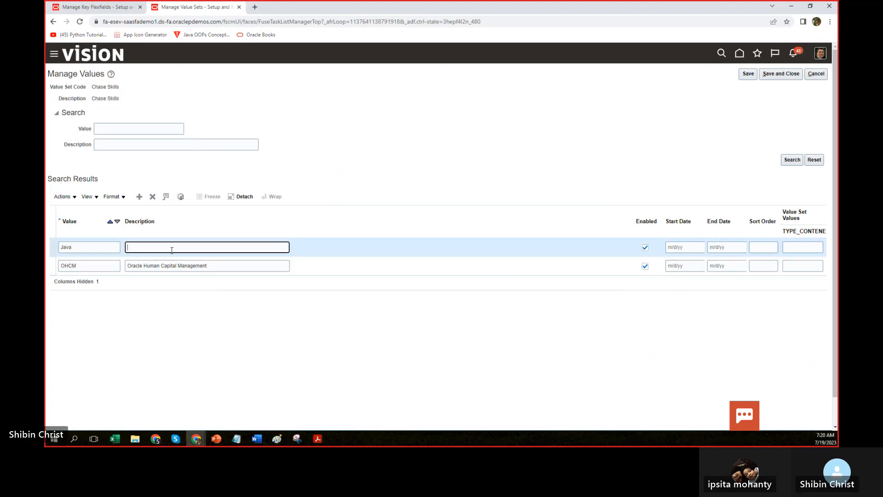
{"action": "type", "text": "Java"}
- Add the Chase Skills value 001DO, copying its description Dev Ops from the Notepad list
{"action": "left_click", "coordinate": [139, 196]}
{"action": "key", "text": "alt+Tab"}
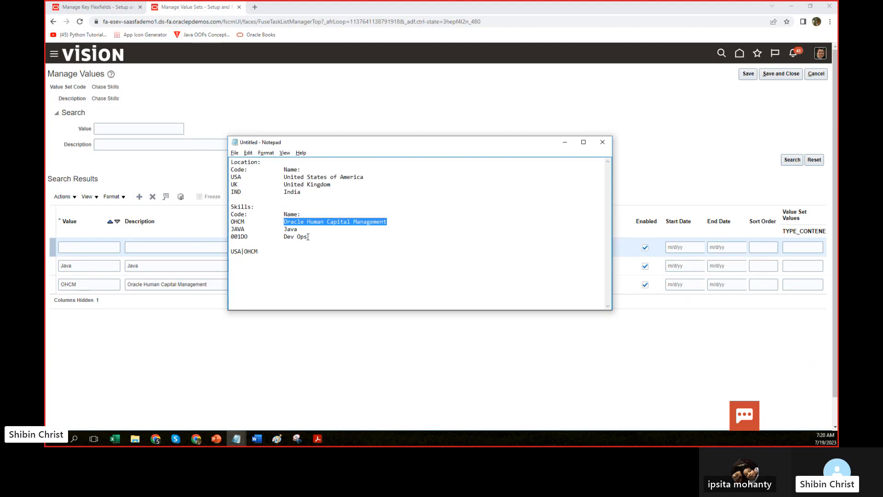
{"action": "left_click_drag", "start_coordinate": [308, 237], "coordinate": [284, 238]}
{"action": "key", "text": "ctrl+c"}
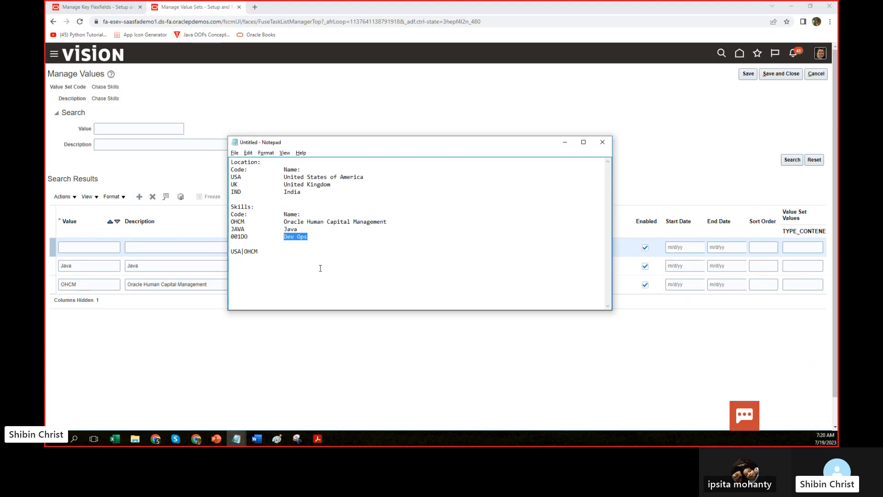
{"action": "left_click", "coordinate": [140, 246]}
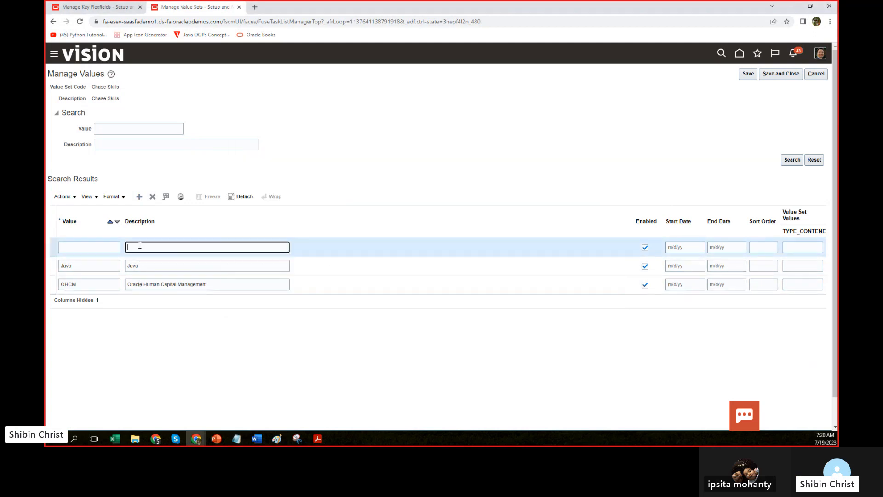
{"action": "key", "text": "ctrl+v"}
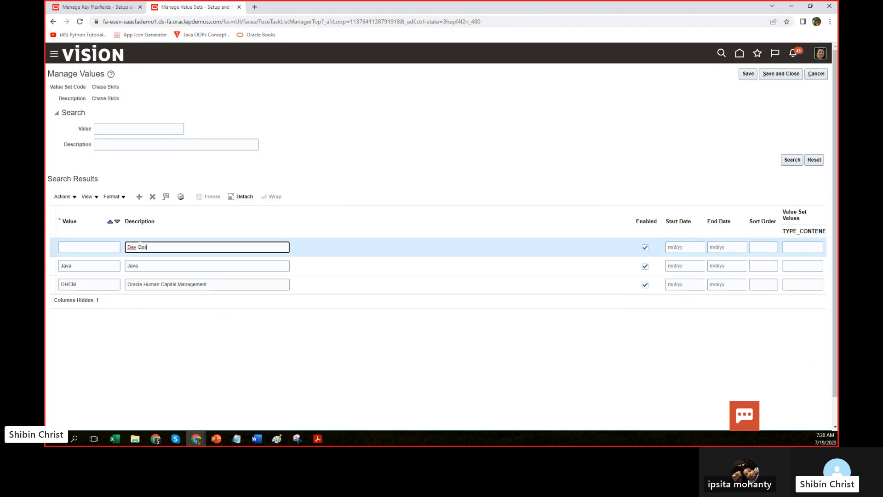
{"action": "left_click", "coordinate": [102, 251]}
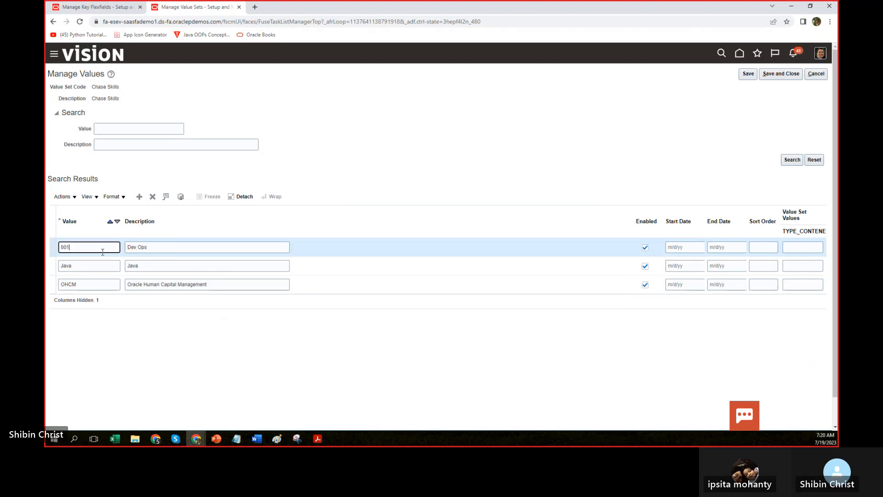
{"action": "type", "text": "001DO"}
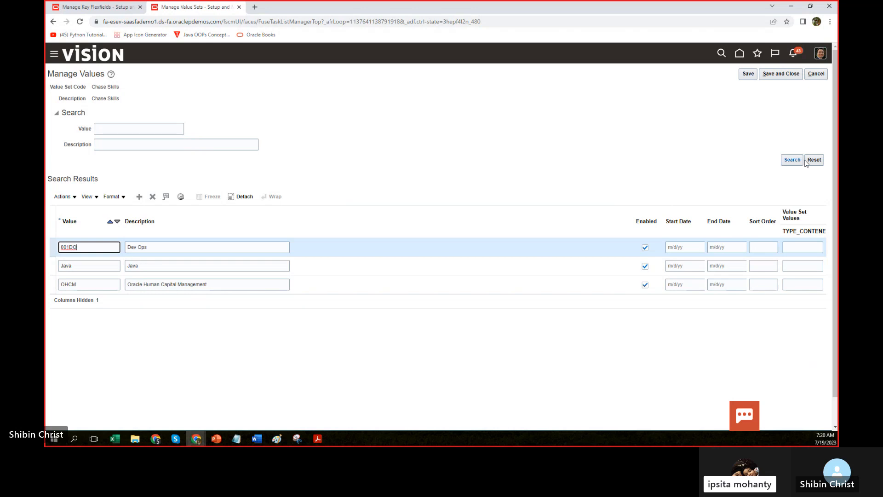
- Save and close the Chase Skills values, the value set, and the value set management page
{"action": "left_click", "coordinate": [783, 73]}
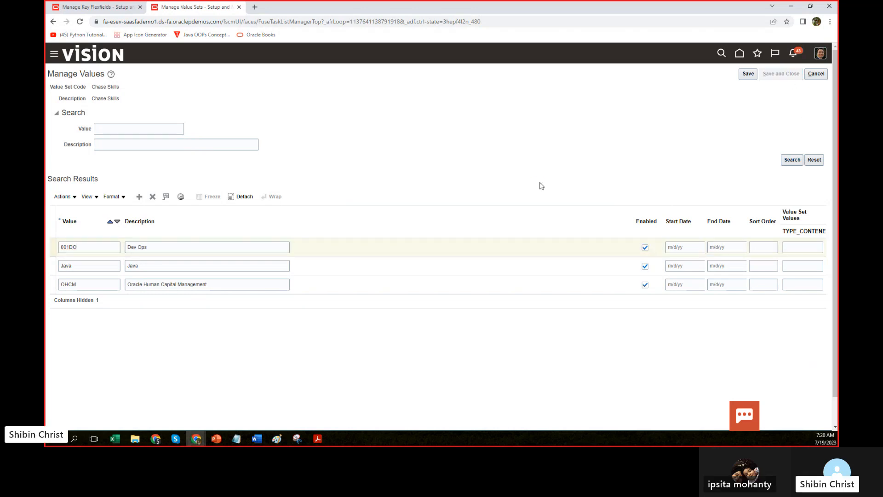
{"action": "left_click", "coordinate": [775, 74]}
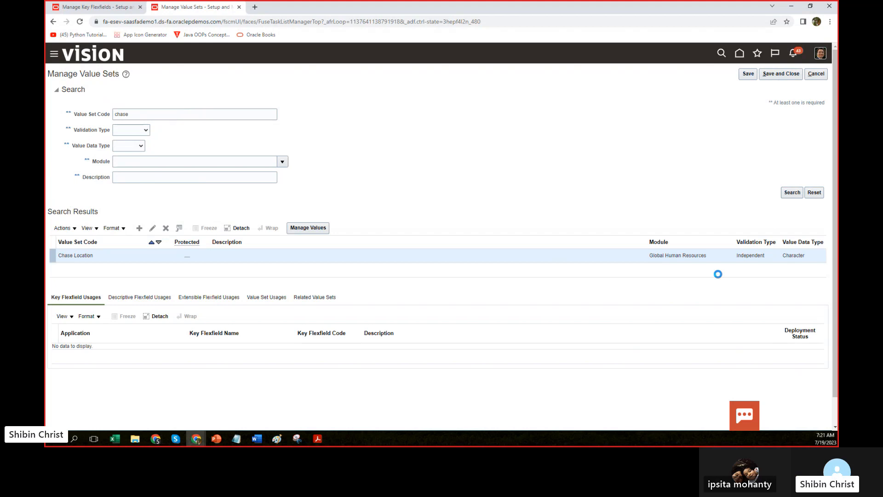
{"action": "left_click", "coordinate": [769, 75]}
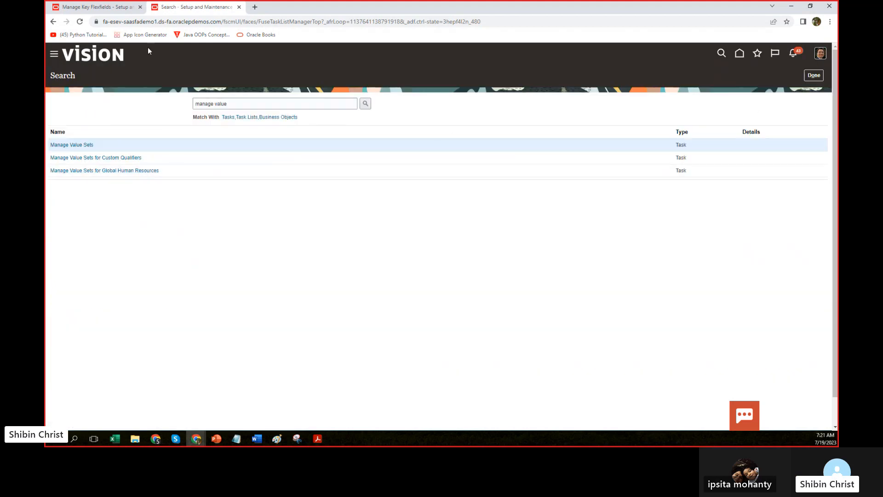
- Back in the Chase Location flexfield segment, choose Chase Location as the default value set code, and save and close the segment
{"action": "left_click", "coordinate": [96, 7]}
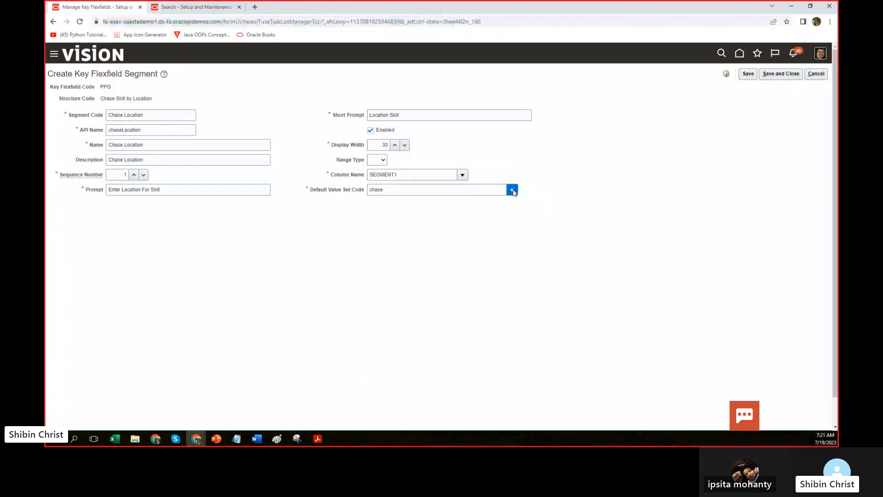
{"action": "left_click", "coordinate": [512, 190]}
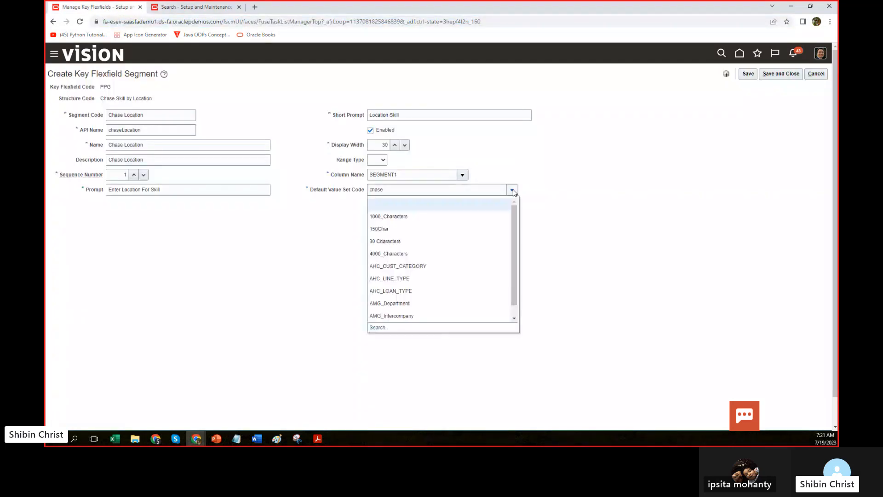
{"action": "left_click", "coordinate": [377, 327]}
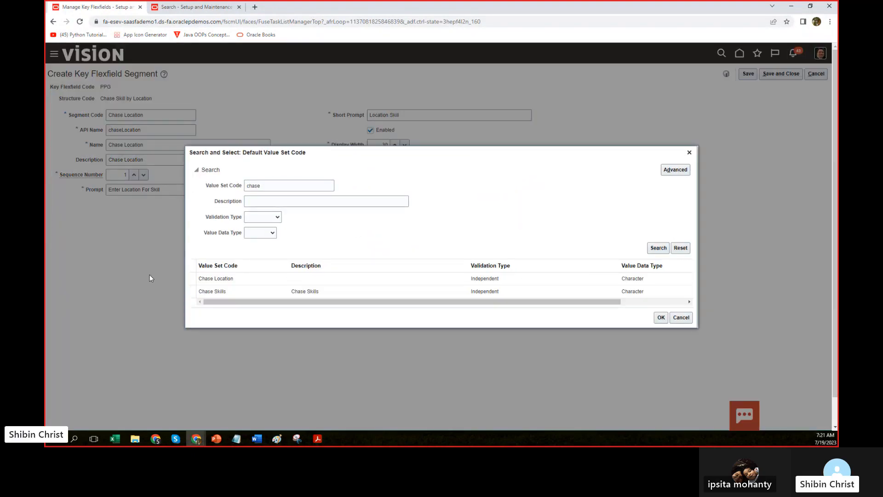
{"action": "left_click", "coordinate": [299, 281]}
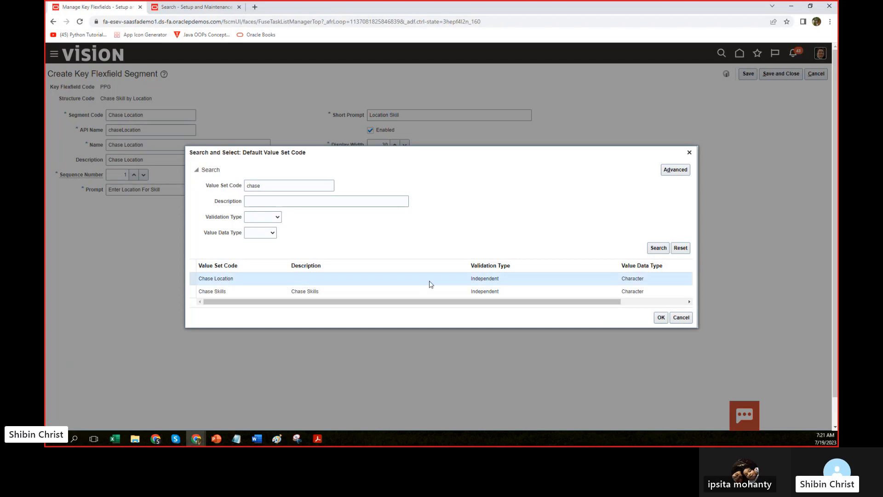
{"action": "left_click", "coordinate": [661, 318]}
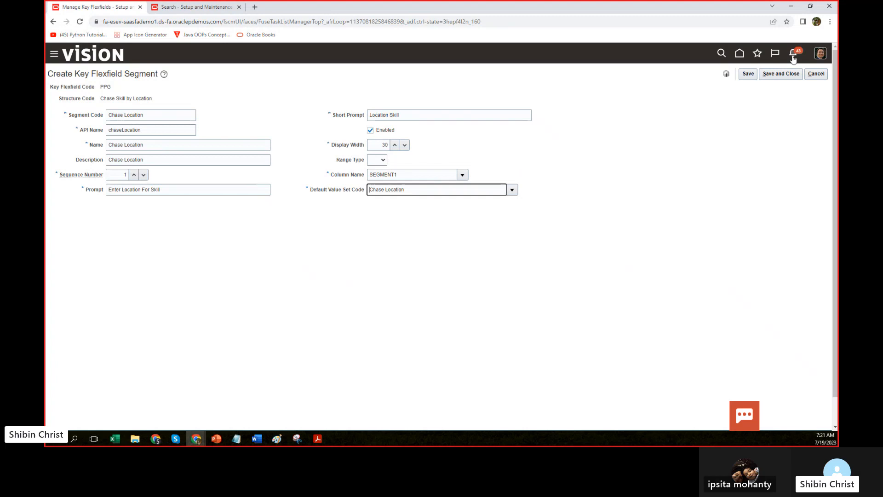
{"action": "left_click", "coordinate": [748, 74]}
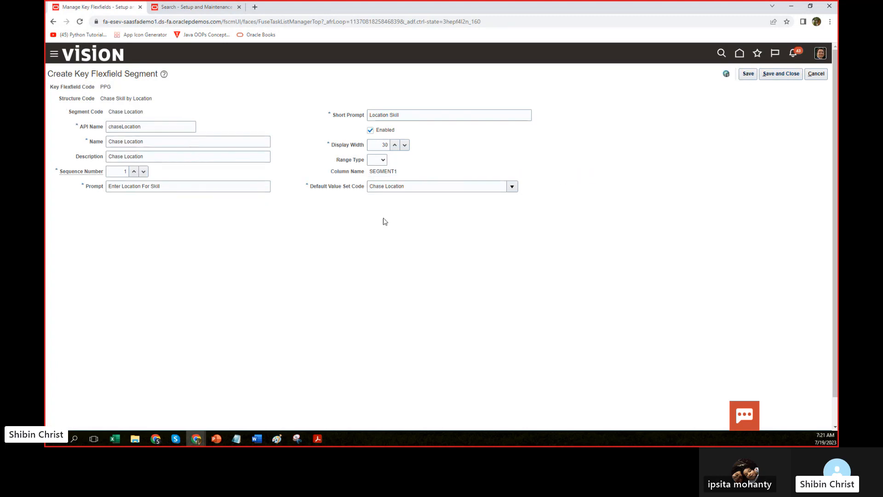
{"action": "left_click", "coordinate": [780, 74]}
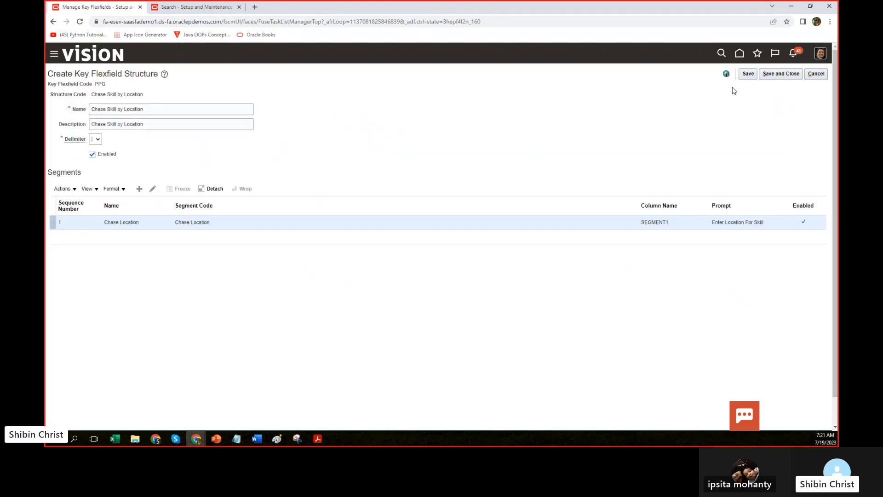
- Add another segment to the Chase Skill by Location structure with the segment code Chase Skill
{"action": "left_click", "coordinate": [140, 189]}
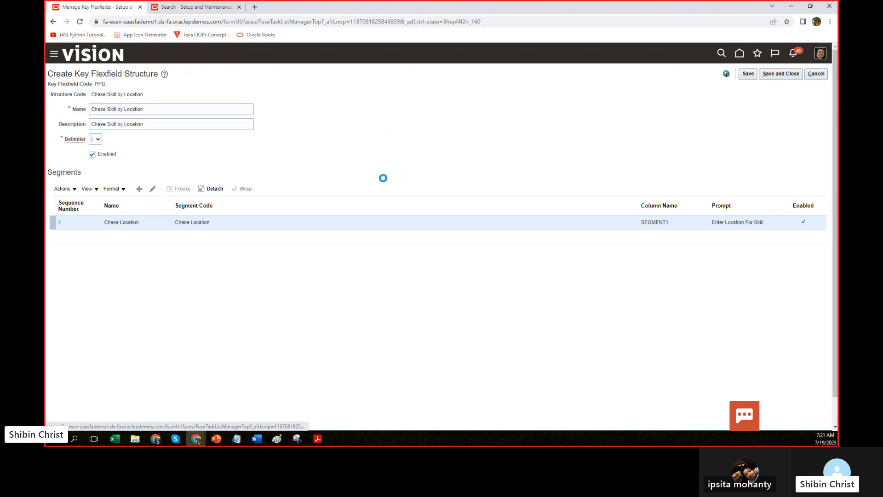
{"action": "left_click", "coordinate": [130, 113]}
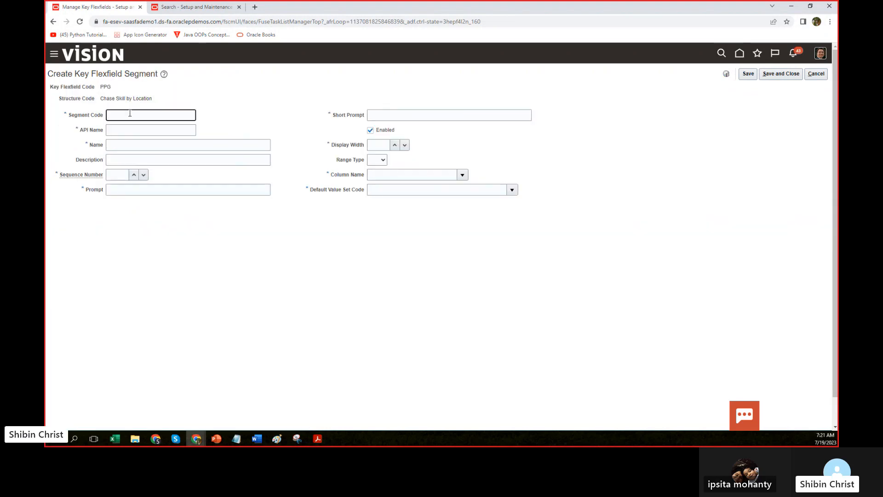
{"action": "type", "text": "Chase Skill"}
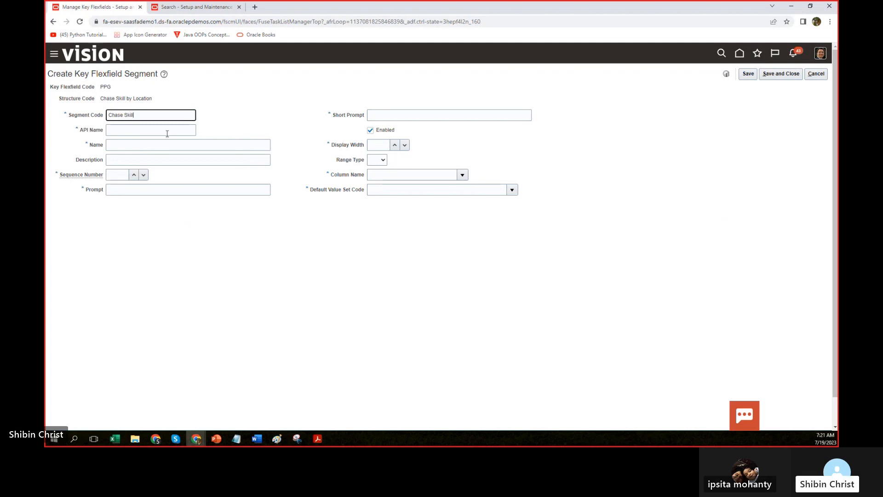
{"action": "key", "text": "Tab"}
- Copy the segment code Chase Skill into the segment's name and description
{"action": "left_click", "coordinate": [137, 115]}
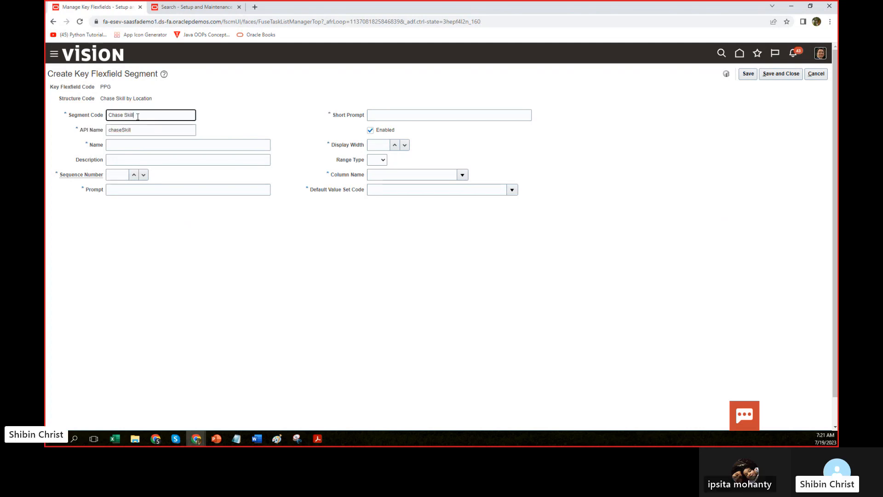
{"action": "left_click", "coordinate": [127, 145]}
{"action": "left_click", "coordinate": [142, 117]}
{"action": "key", "text": "ctrl+a"}
{"action": "key", "text": "ctrl+c"}
{"action": "left_click", "coordinate": [160, 144]}
{"action": "key", "text": "ctrl+v"}
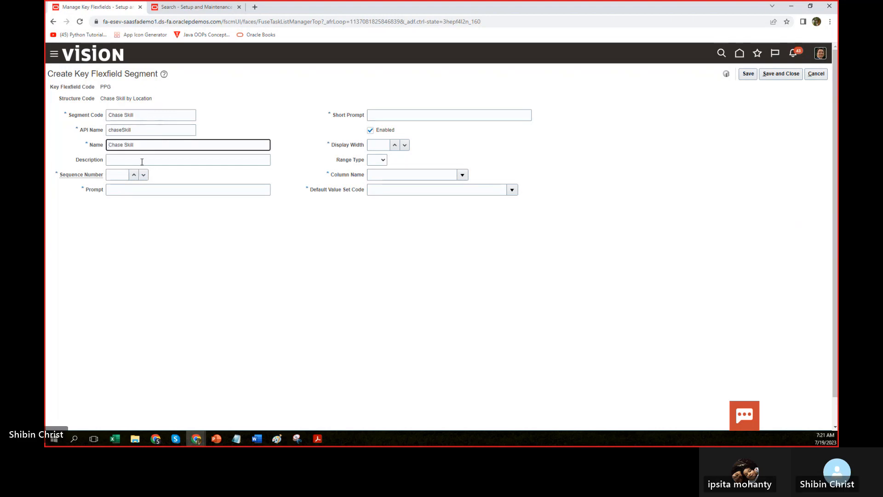
{"action": "left_click", "coordinate": [142, 161]}
{"action": "key", "text": "ctrl+v"}
- Set the Chase Skill segment's sequence number to 2 and its prompt to Enter Skill
{"action": "left_click", "coordinate": [122, 176]}
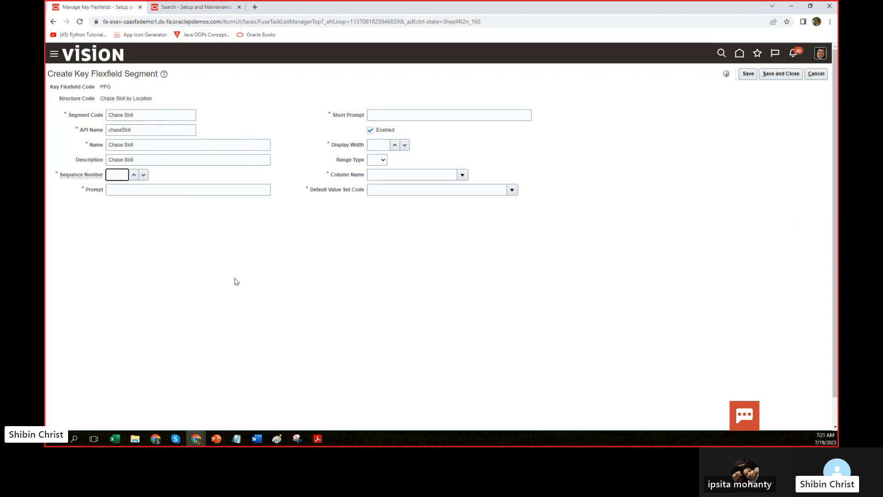
{"action": "left_click", "coordinate": [191, 192]}
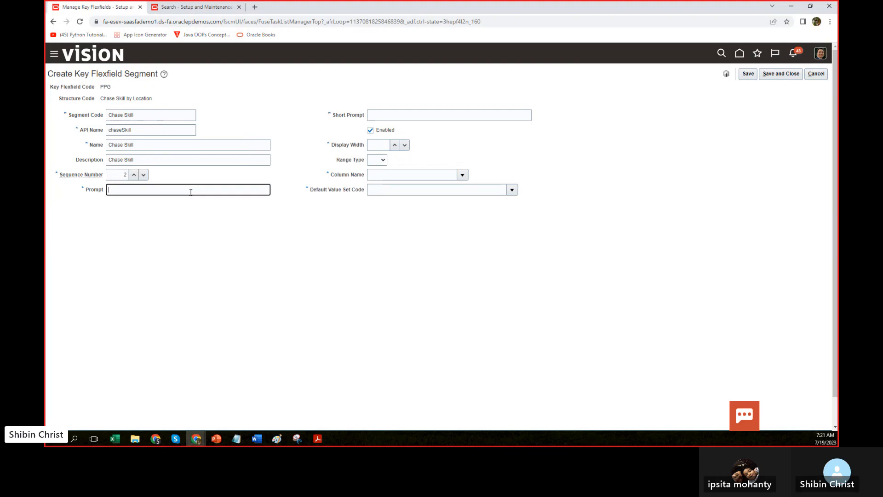
{"action": "type", "text": "Enter"}
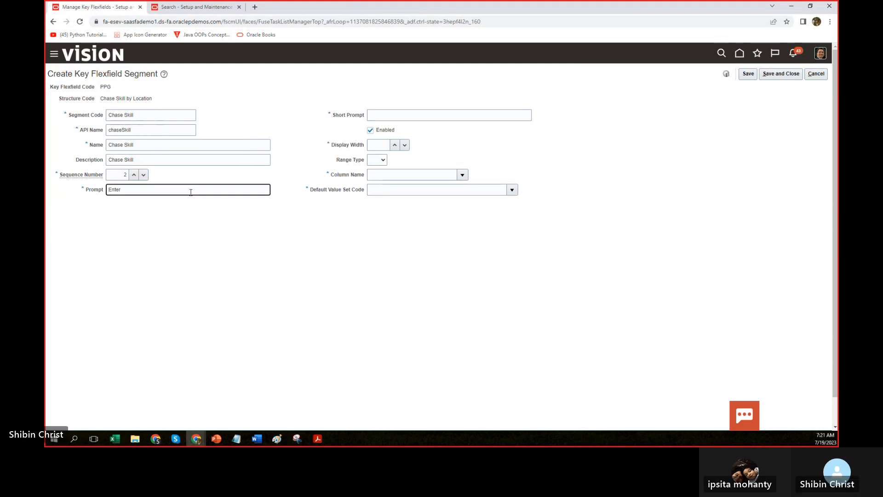
{"action": "type", "text": " Skill"}
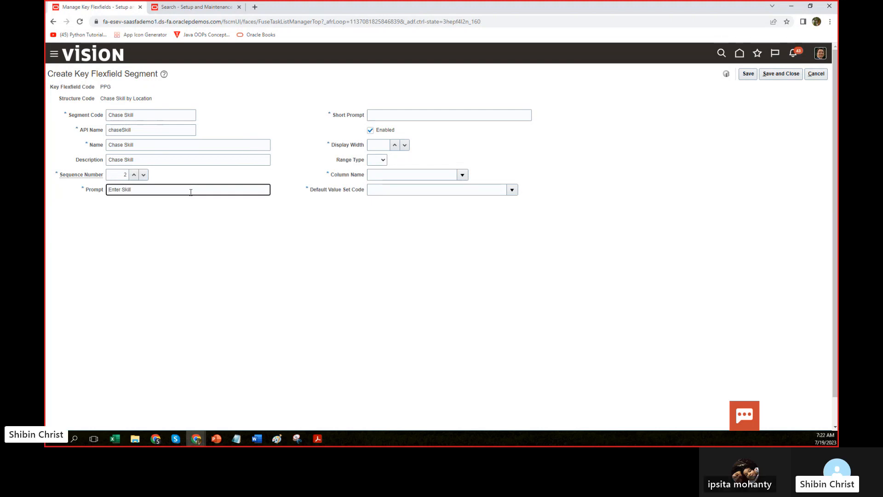
{"action": "type", "text": " Set for the"}
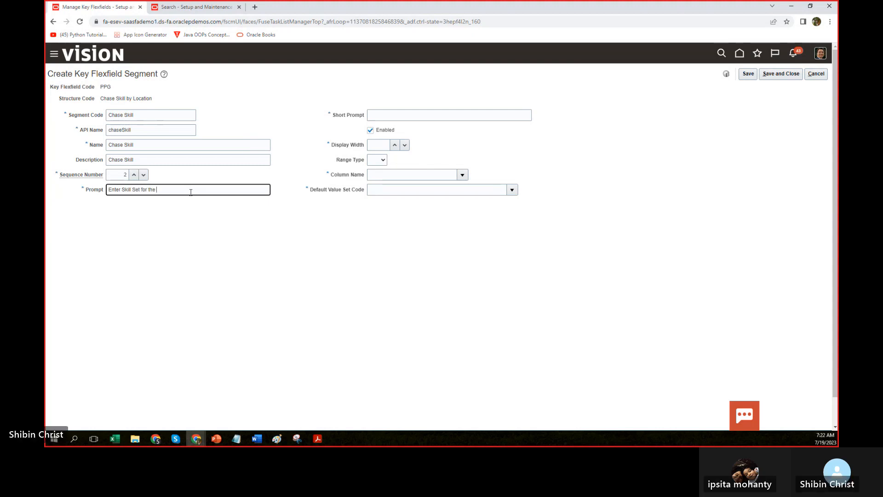
{"action": "type", "text": " Location"}
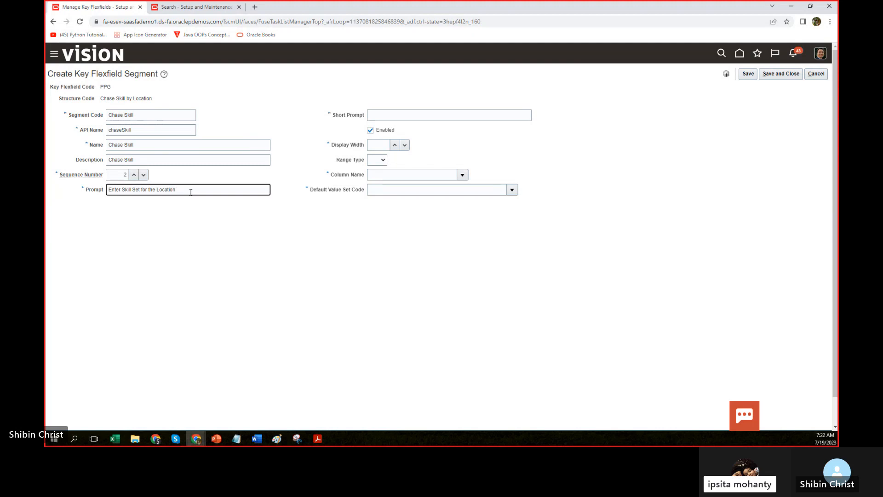
{"action": "key", "text": "BackSpace"}
{"action": "key", "text": "BackSpace"}
{"action": "key", "text": "BackSpace"}
{"action": "key", "text": "BackSpace"}
{"action": "key", "text": "BackSpace"}
{"action": "key", "text": "BackSpace"}
{"action": "key", "text": "BackSpace"}
{"action": "key", "text": "BackSpace"}
{"action": "key", "text": "BackSpace"}
{"action": "key", "text": "BackSpace"}
{"action": "key", "text": "BackSpace"}
{"action": "key", "text": "BackSpace"}
{"action": "key", "text": "BackSpace"}
{"action": "key", "text": "BackSpace"}
{"action": "key", "text": "BackSpace"}
{"action": "key", "text": "BackSpace"}
{"action": "key", "text": "BackSpace"}
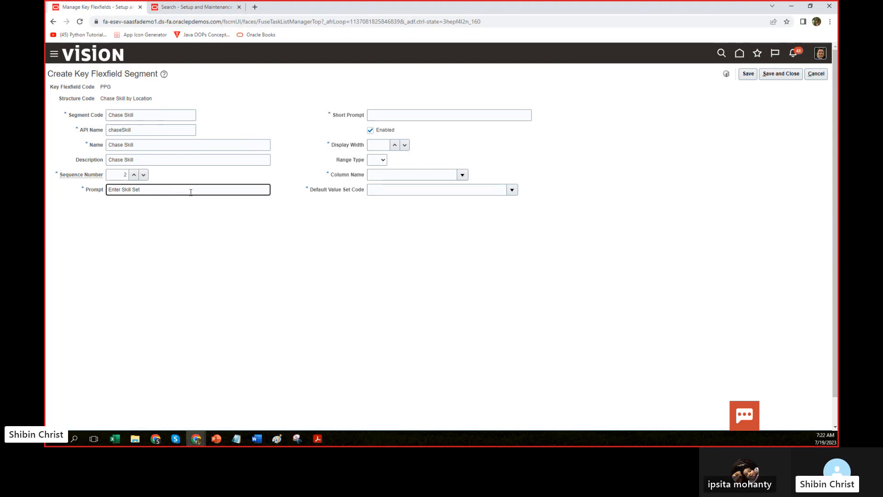
{"action": "key", "text": "BackSpace"}
{"action": "key", "text": "BackSpace"}
{"action": "key", "text": "BackSpace"}
{"action": "key", "text": "BackSpace"}
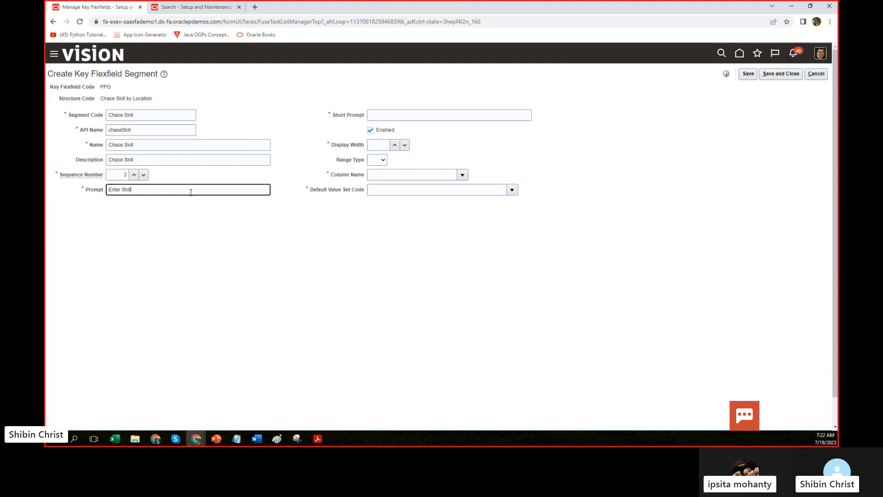
- Give the segment the short prompt Enter Skill and a display width of 30
{"action": "left_click", "coordinate": [381, 118]}
{"action": "type", "text": "Ente"}
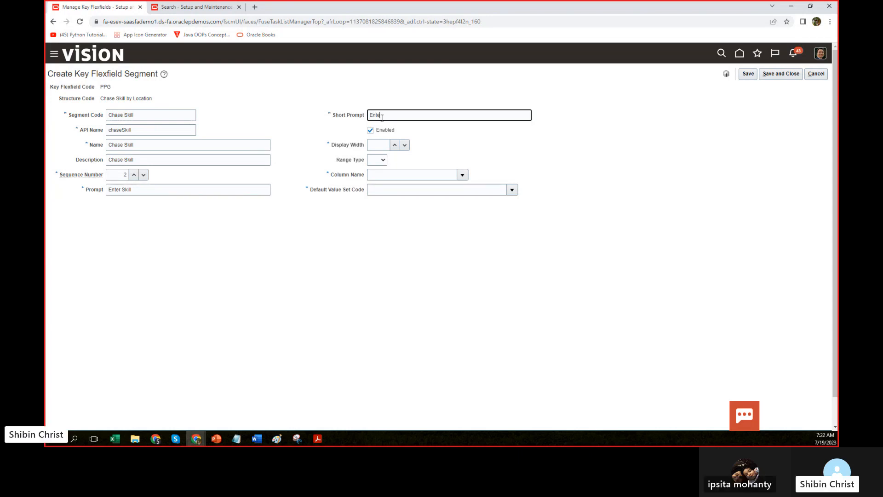
{"action": "type", "text": "r Ski"}
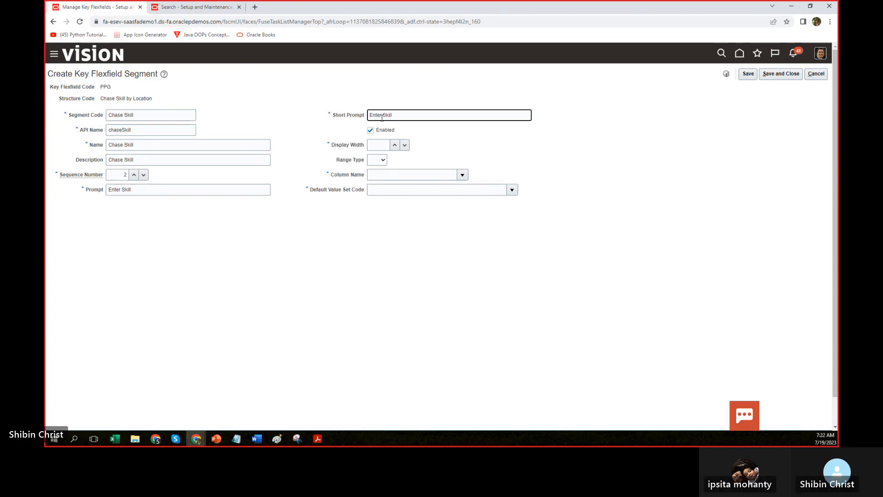
{"action": "type", "text": "ll"}
{"action": "left_click", "coordinate": [382, 144]}
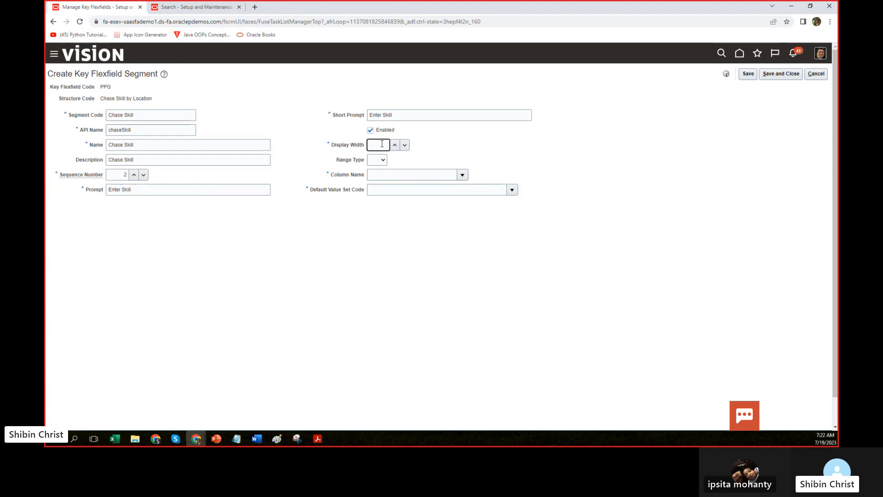
- Choose SEGMENT2 as the column name for the Chase Skill segment
{"action": "left_click", "coordinate": [423, 175]}
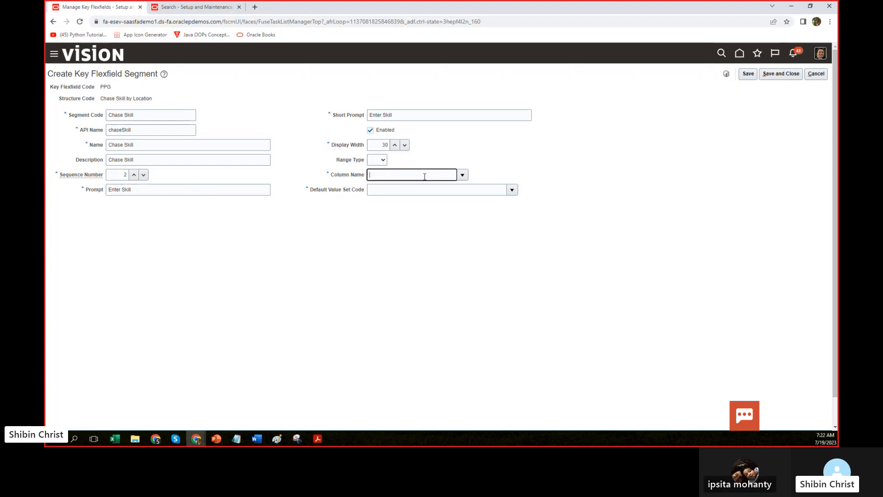
{"action": "left_click", "coordinate": [462, 174]}
{"action": "left_click", "coordinate": [427, 214]}
- Search the value set codes for chase and assign Chase Skills as the segment's default value set code
{"action": "left_click", "coordinate": [512, 190]}
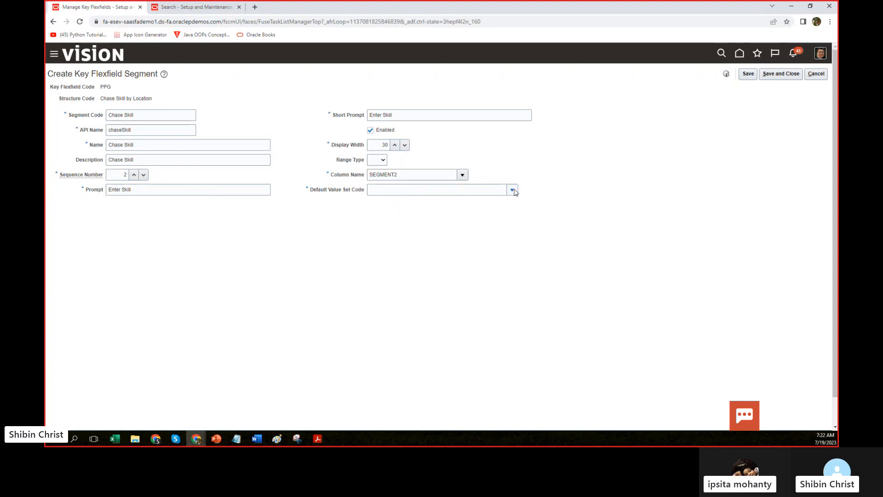
{"action": "left_click", "coordinate": [378, 327]}
{"action": "left_click", "coordinate": [314, 198]}
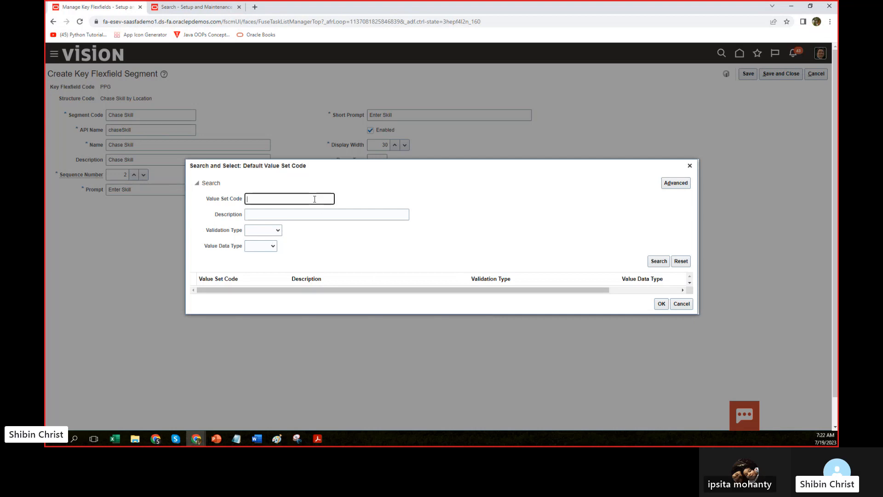
{"action": "type", "text": "chase"}
{"action": "key", "text": "Return"}
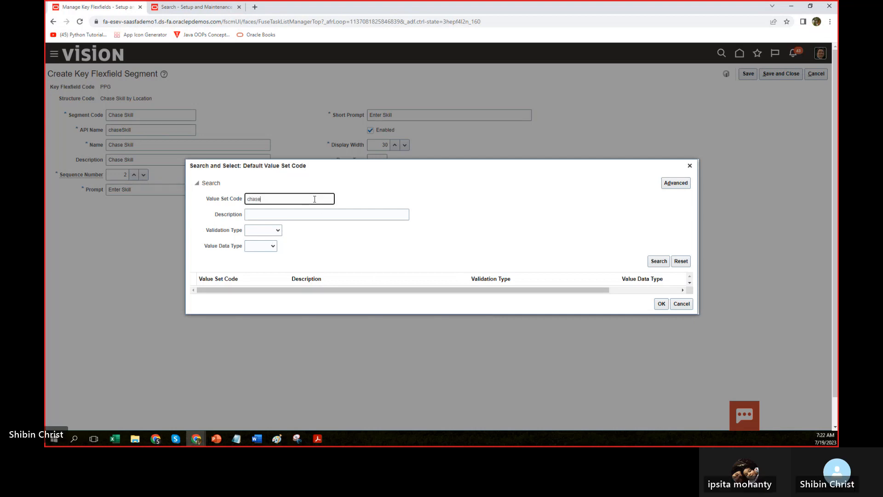
{"action": "left_click", "coordinate": [267, 293]}
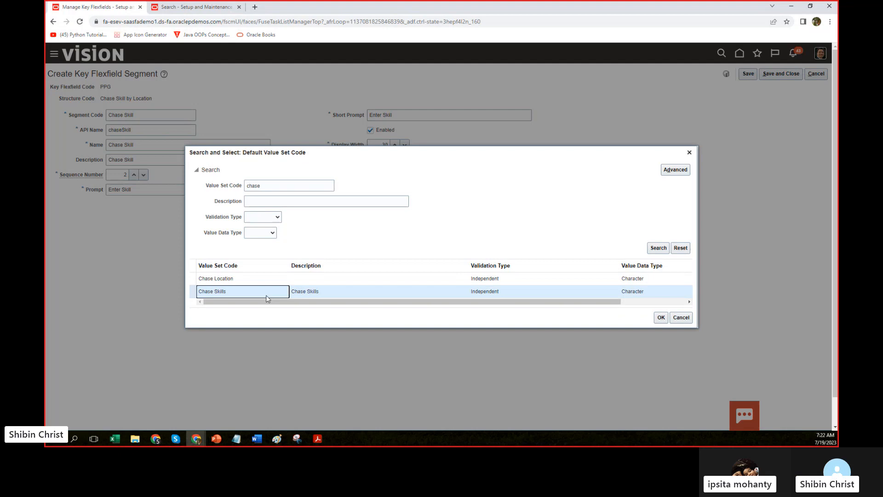
{"action": "left_click", "coordinate": [661, 317]}
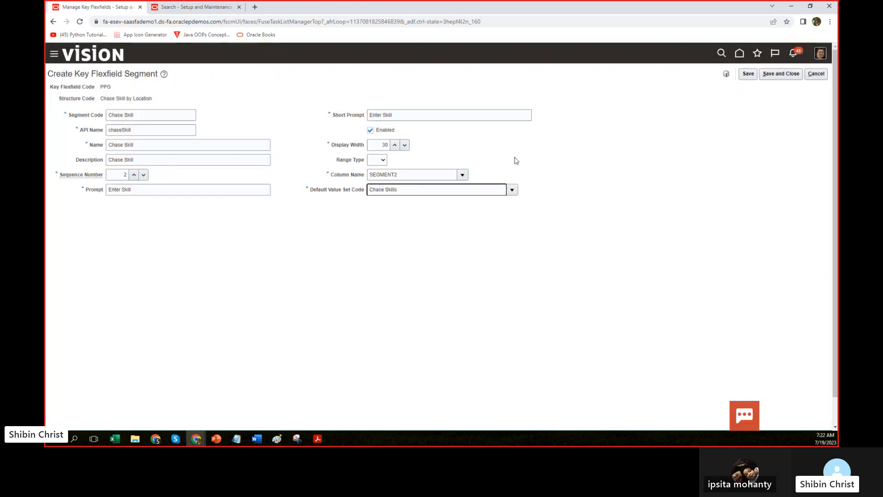
- Save and close the Chase Skill segment and its structure, and return to the key flexfield list
{"action": "left_click", "coordinate": [787, 75]}
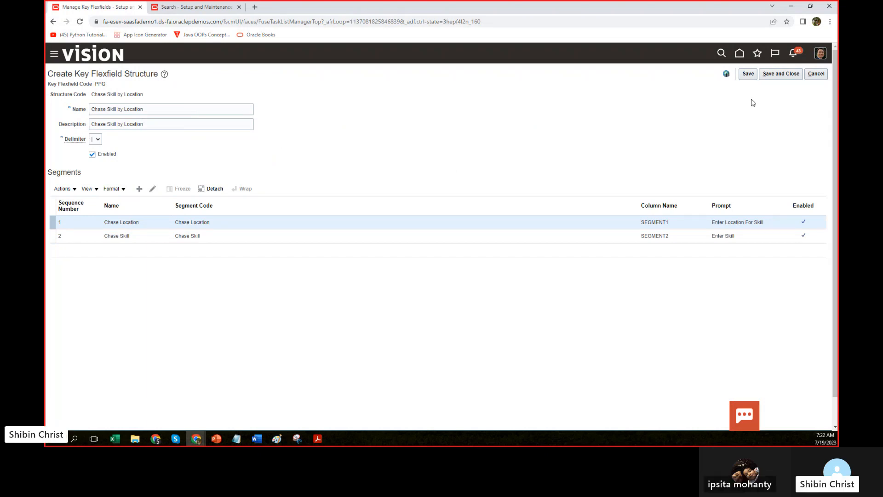
{"action": "left_click", "coordinate": [781, 74]}
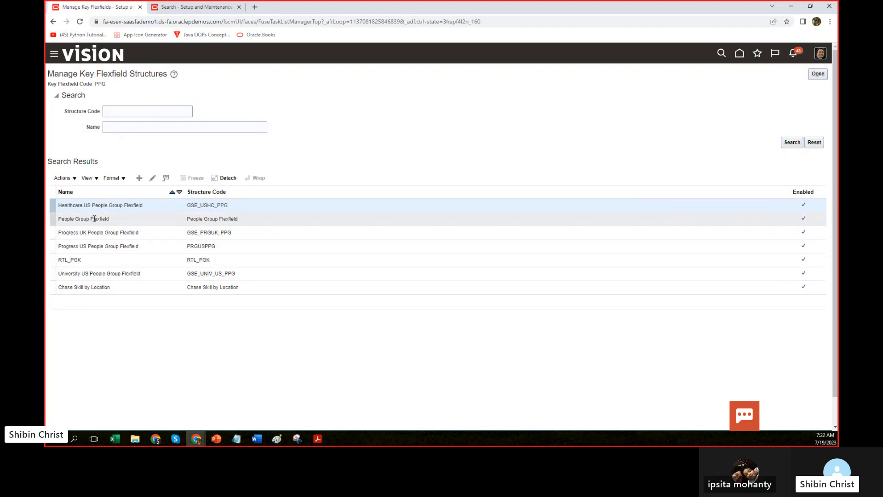
{"action": "left_click", "coordinate": [85, 287]}
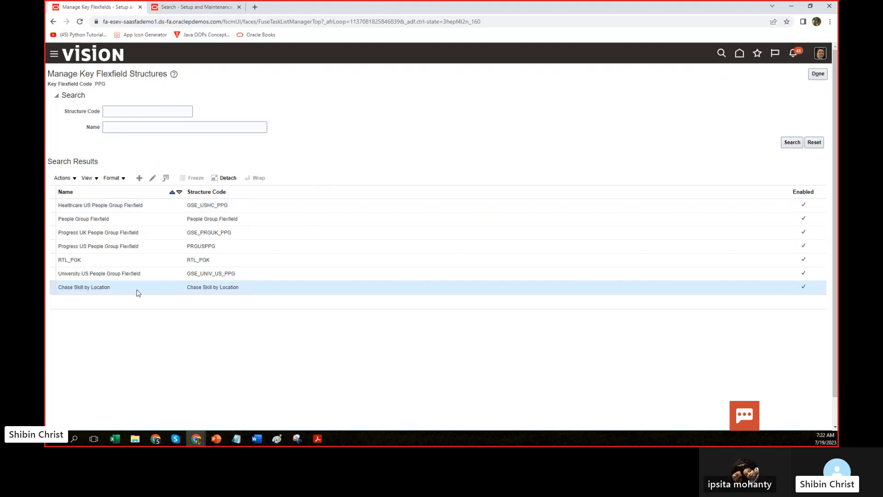
{"action": "left_click", "coordinate": [817, 73]}
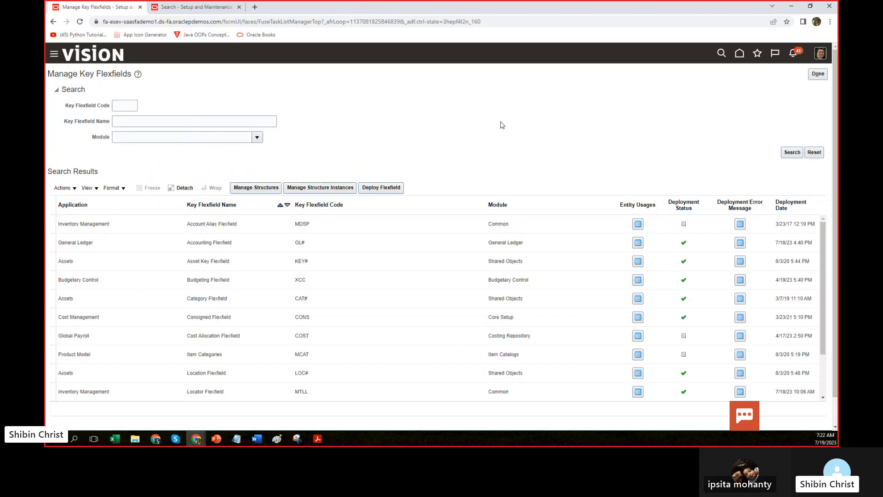
- Open the structure instances of the People Group Flexfield and search for all existing instances
{"action": "scroll", "coordinate": [528, 98], "scroll_direction": "down", "scroll_amount": 1}
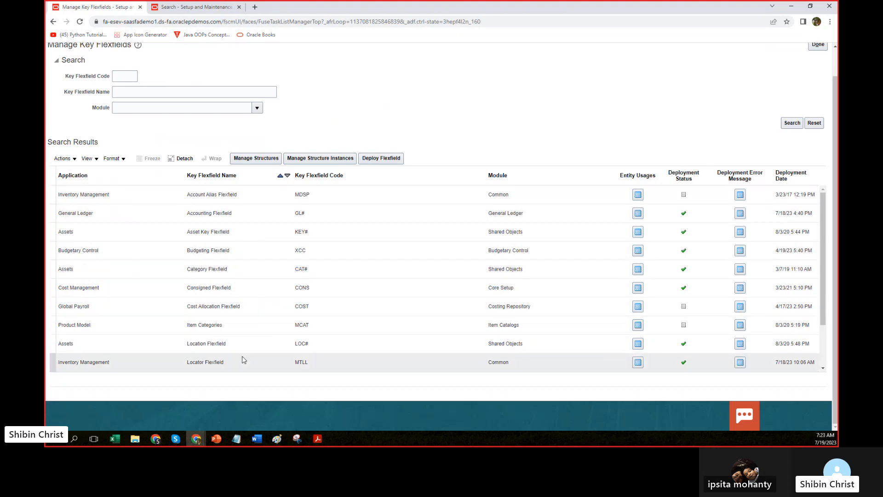
{"action": "scroll", "coordinate": [239, 355], "scroll_direction": "down", "scroll_amount": 1}
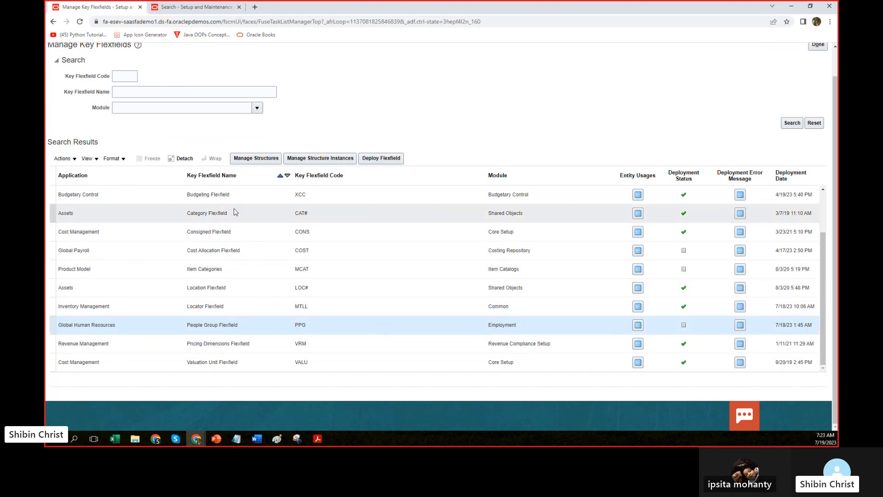
{"action": "left_click", "coordinate": [321, 158]}
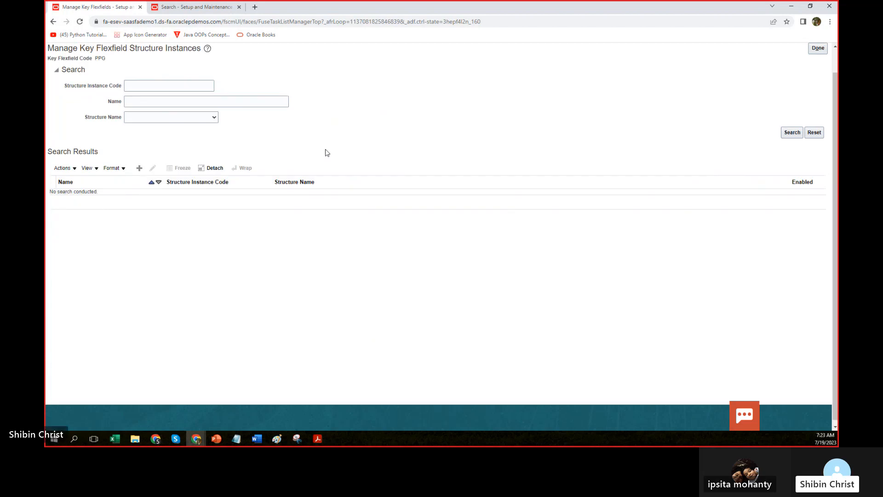
{"action": "left_click", "coordinate": [796, 134]}
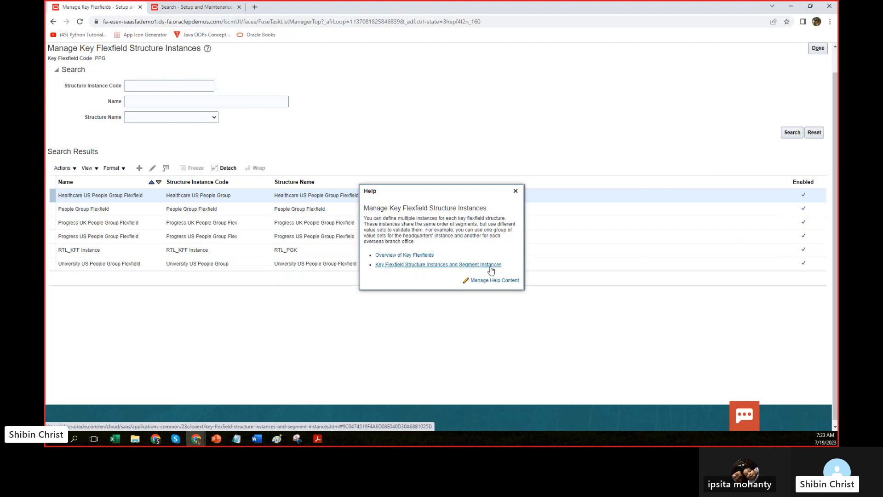
- Read the help topic on key flexfield structure instances and segment instances, including its part number diagram, and close the help pop-up
{"action": "left_click", "coordinate": [403, 265]}
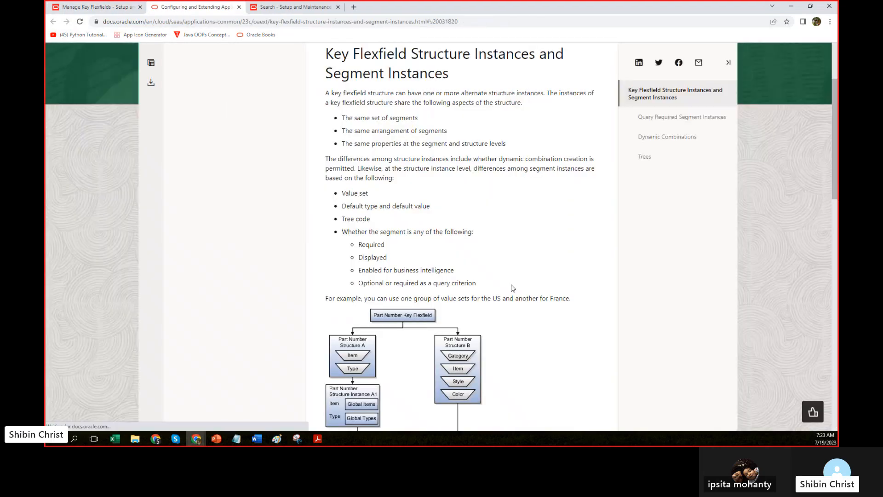
{"action": "scroll", "coordinate": [484, 181], "scroll_direction": "down", "scroll_amount": 5}
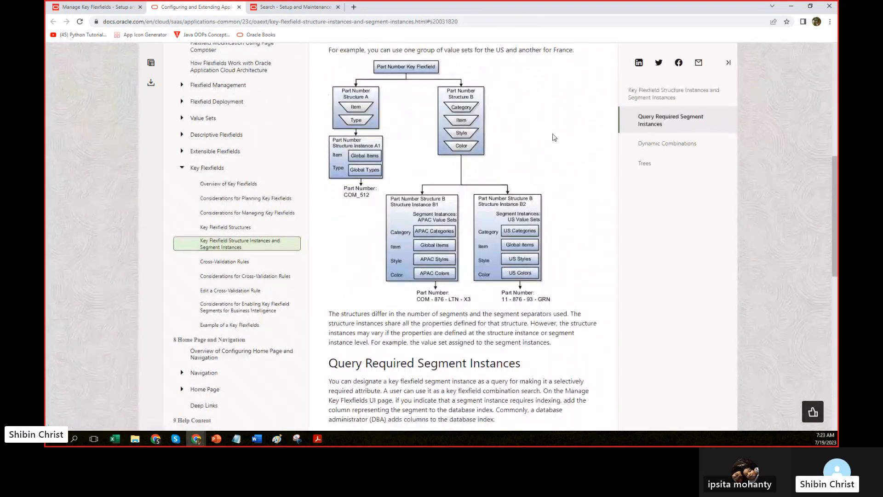
{"action": "scroll", "coordinate": [554, 137], "scroll_direction": "up", "scroll_amount": 5}
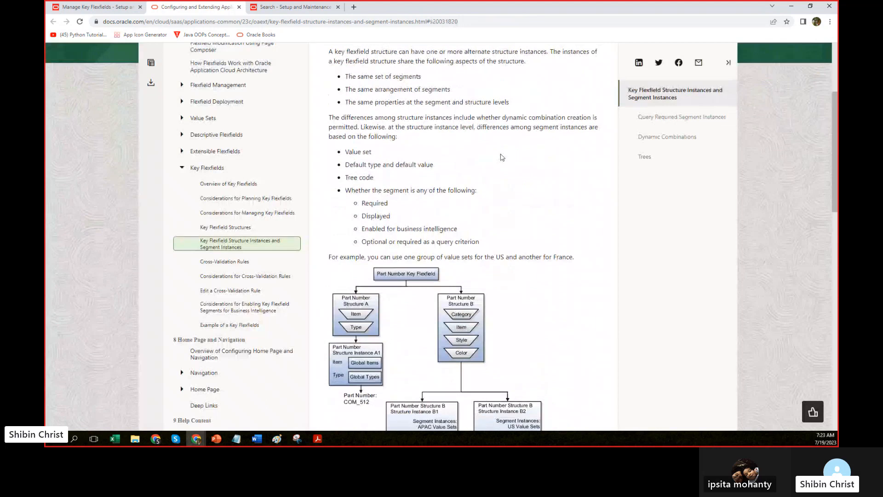
{"action": "scroll", "coordinate": [498, 178], "scroll_direction": "up", "scroll_amount": 3}
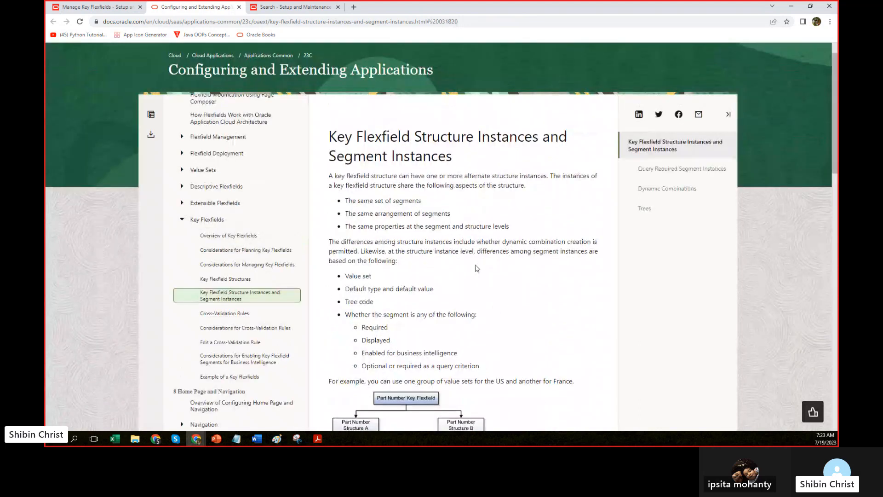
{"action": "scroll", "coordinate": [477, 268], "scroll_direction": "down", "scroll_amount": 3}
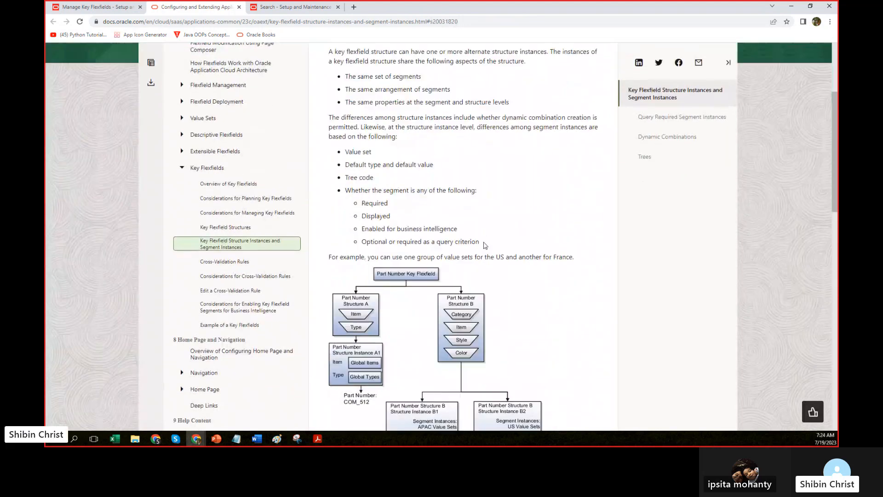
{"action": "scroll", "coordinate": [485, 245], "scroll_direction": "up", "scroll_amount": 3}
{"action": "left_click", "coordinate": [97, 9]}
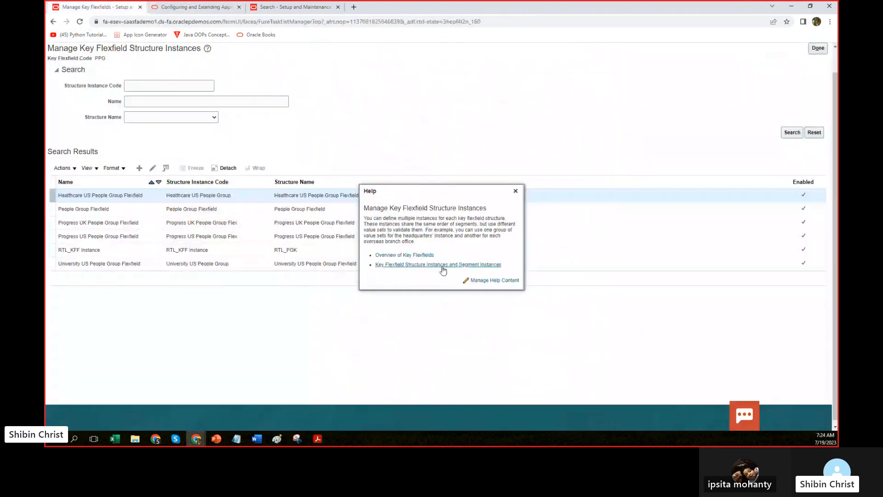
{"action": "left_click", "coordinate": [516, 191]}
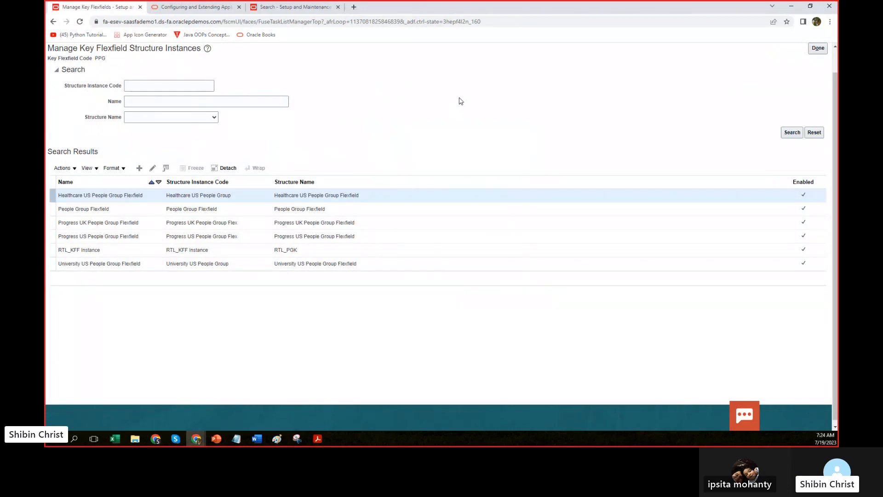
- Start a new People Group structure instance with the structure instance code Chase Skill Location
{"action": "left_click", "coordinate": [148, 72]}
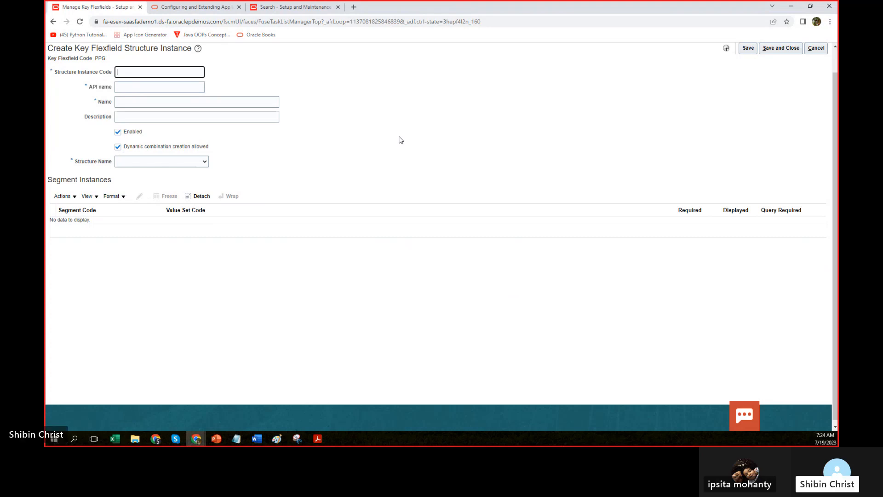
{"action": "type", "text": "Chase"}
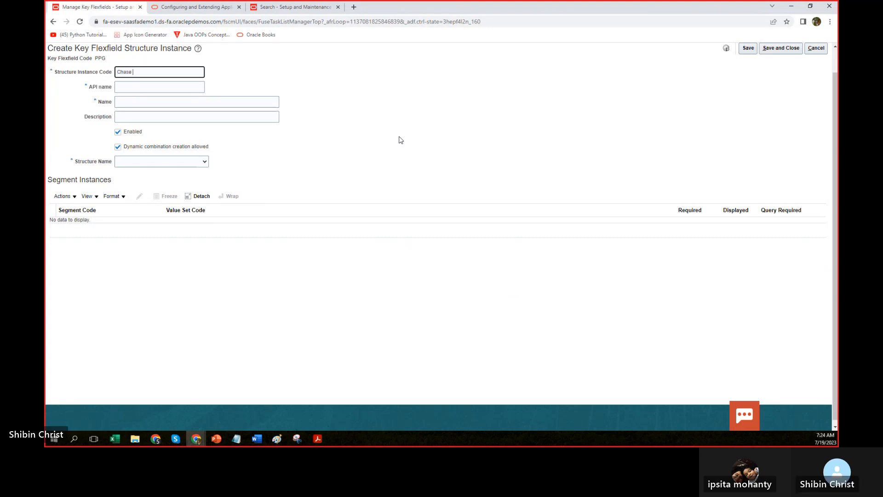
{"action": "type", "text": " Skill Location"}
{"action": "left_click", "coordinate": [342, 80]}
{"action": "triple_click", "coordinate": [180, 70]}
{"action": "key", "text": "ctrl+c"}
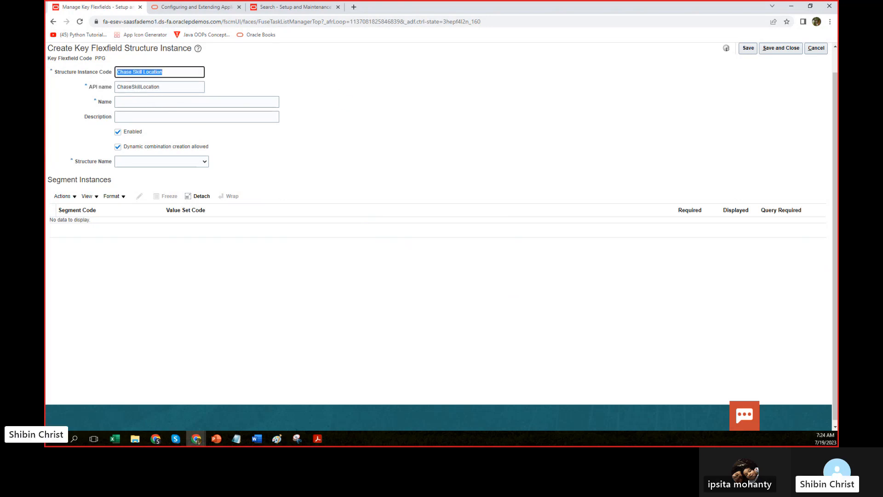
- Set the instance's name and description to Chase Skill Location and choose Chase Skill by Location as its structure
{"action": "left_click", "coordinate": [165, 102]}
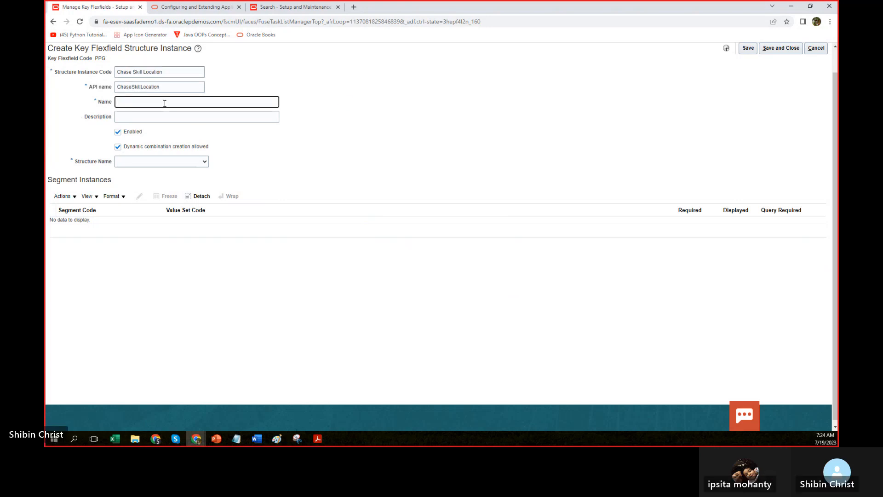
{"action": "key", "text": "ctrl+v"}
{"action": "left_click", "coordinate": [152, 117]}
{"action": "key", "text": "ctrl+v"}
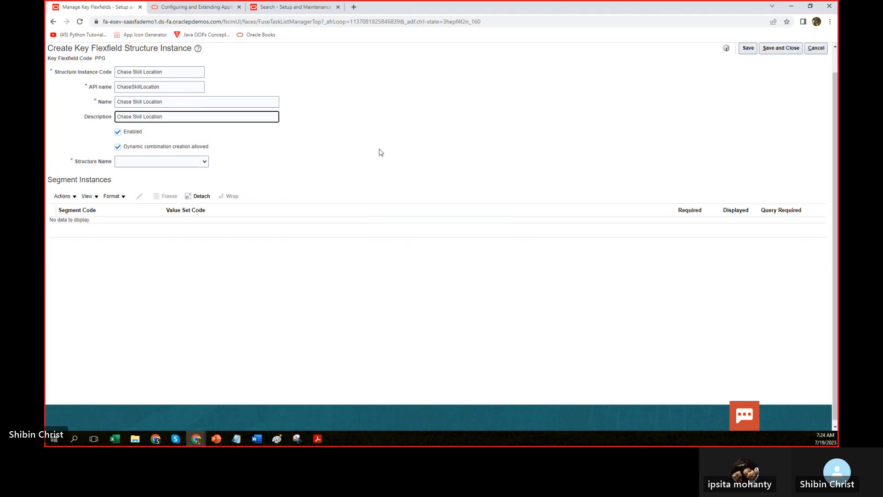
{"action": "left_click", "coordinate": [375, 151]}
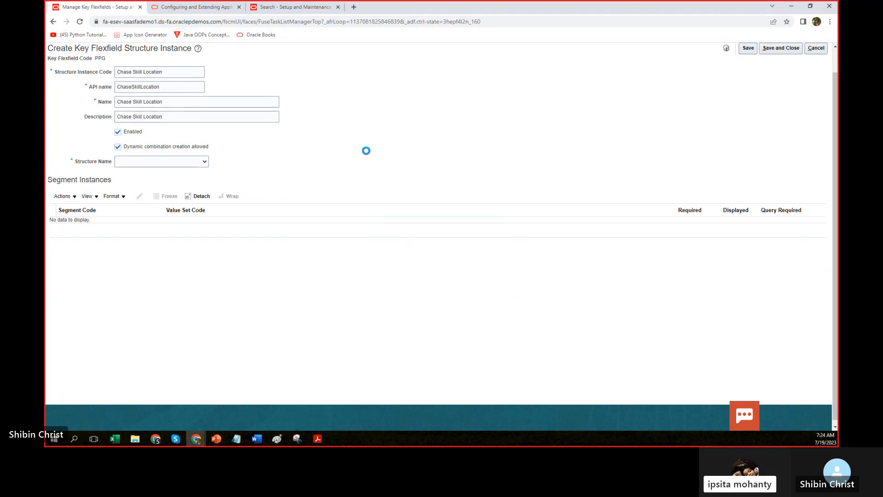
{"action": "left_click", "coordinate": [205, 163]}
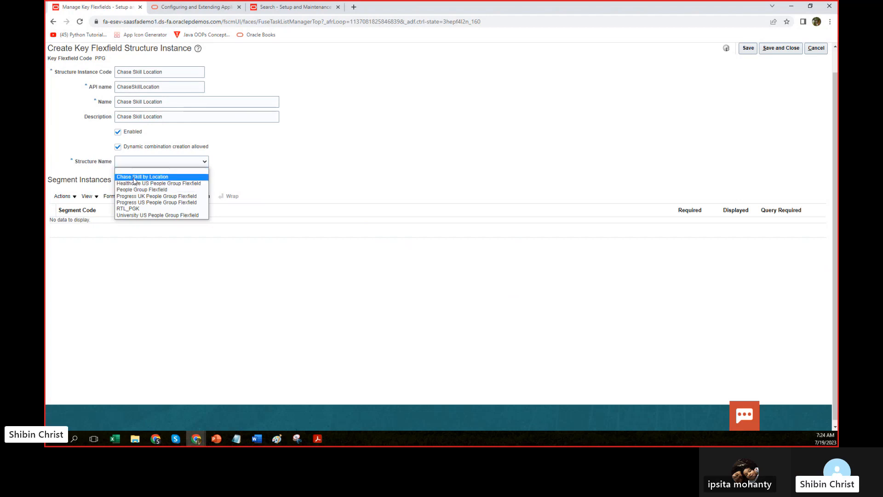
{"action": "left_click", "coordinate": [152, 177]}
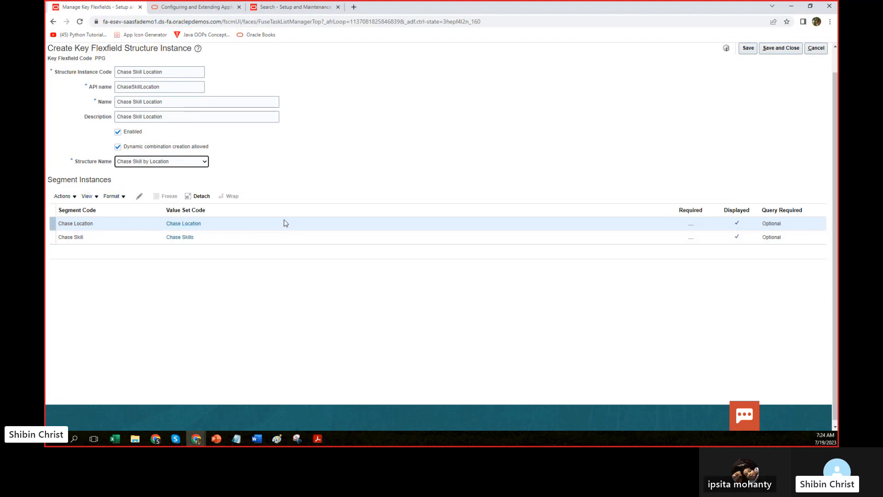
- Inspect the Chase Location segment instance's settings, including its default type choices, and close the dialog without changes
{"action": "left_click", "coordinate": [141, 197]}
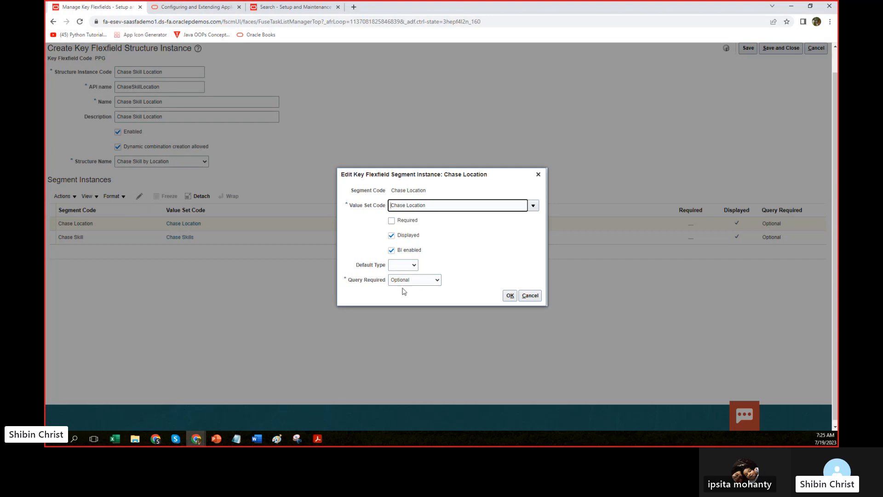
{"action": "left_click", "coordinate": [412, 266]}
{"action": "left_click", "coordinate": [503, 258]}
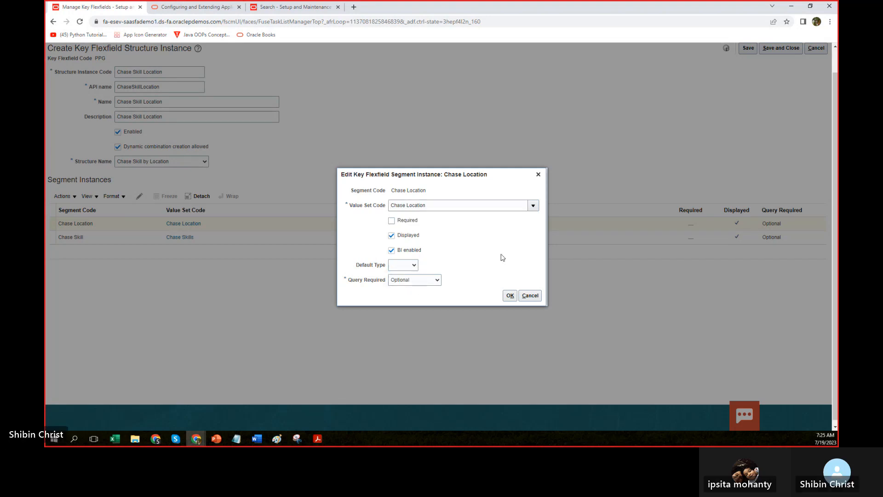
{"action": "left_click", "coordinate": [539, 175]}
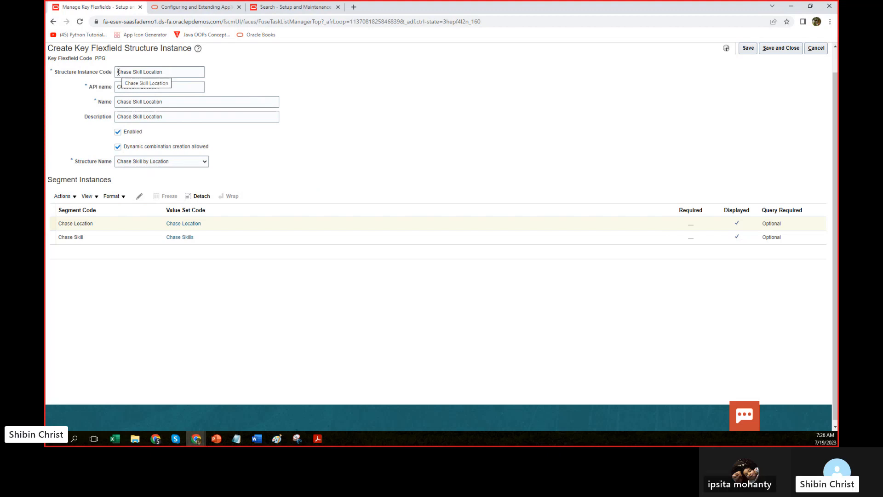
- Try adding the prefix UK_ to the structure instance code, and remove it again
{"action": "left_click", "coordinate": [202, 74]}
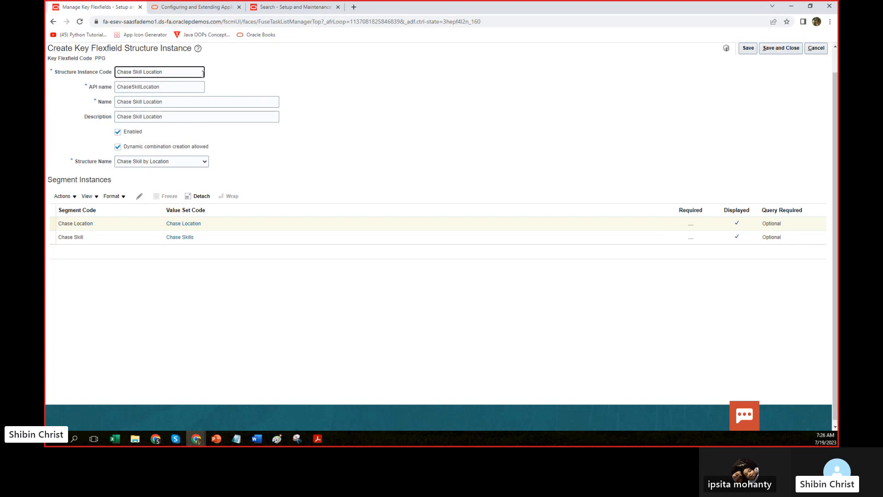
{"action": "key", "text": "Home"}
{"action": "type", "text": "UK_"}
{"action": "left_click", "coordinate": [227, 88]}
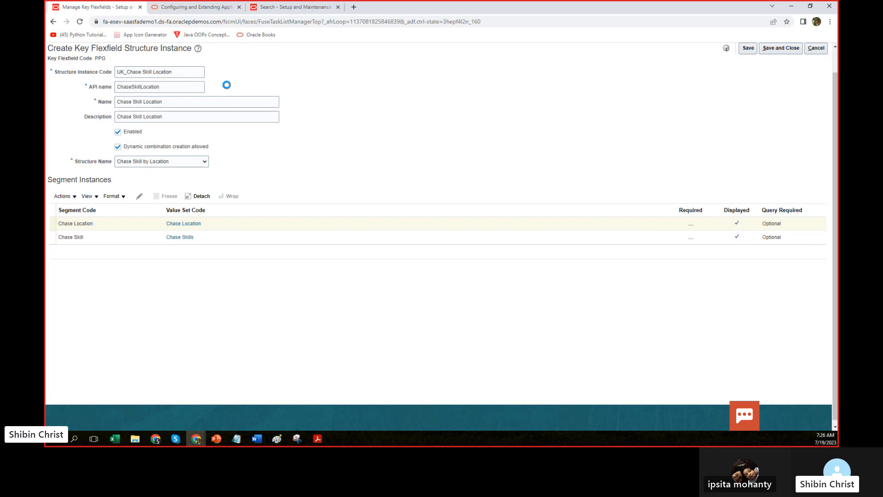
{"action": "left_click", "coordinate": [127, 74]}
{"action": "key", "text": "BackSpace"}
{"action": "key", "text": "BackSpace"}
{"action": "key", "text": "BackSpace"}
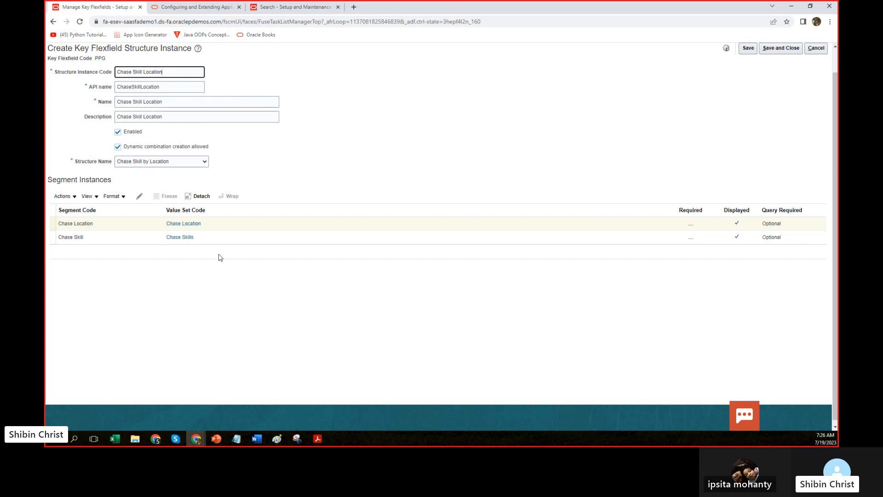
- Save and close the Chase Skill Location instance and return to the key flexfield list
{"action": "left_click", "coordinate": [748, 48]}
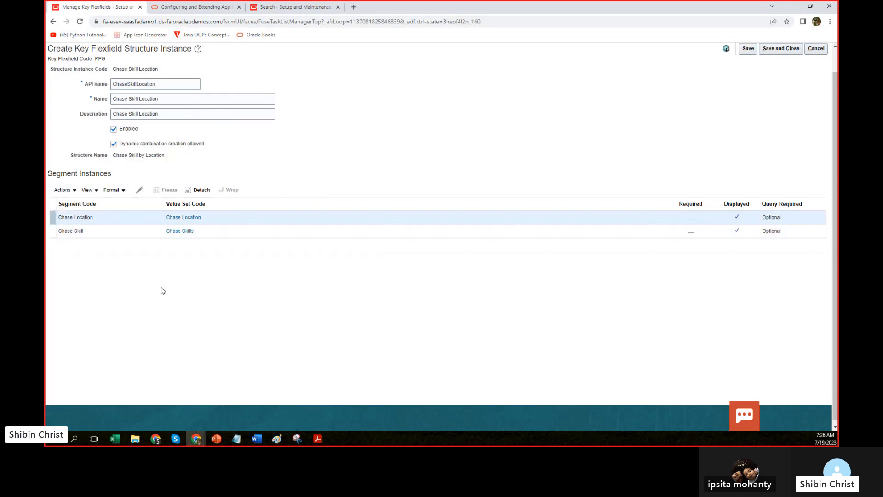
{"action": "left_click", "coordinate": [769, 50]}
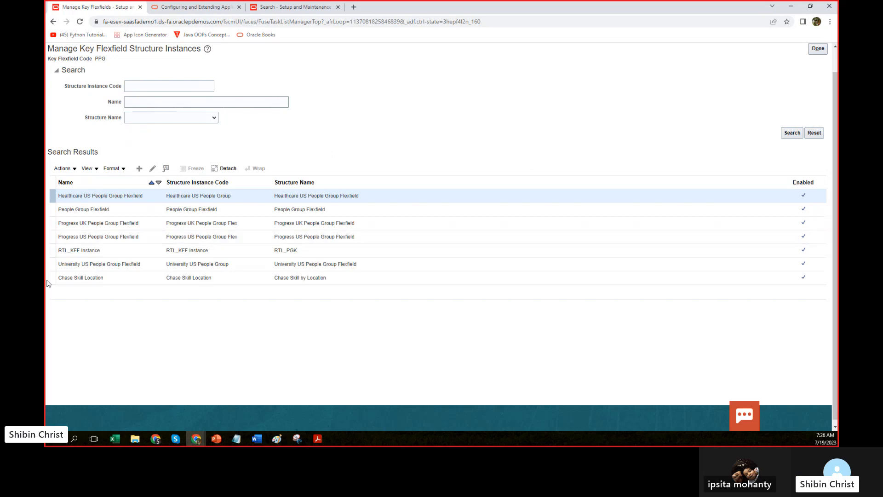
{"action": "left_click", "coordinate": [106, 277]}
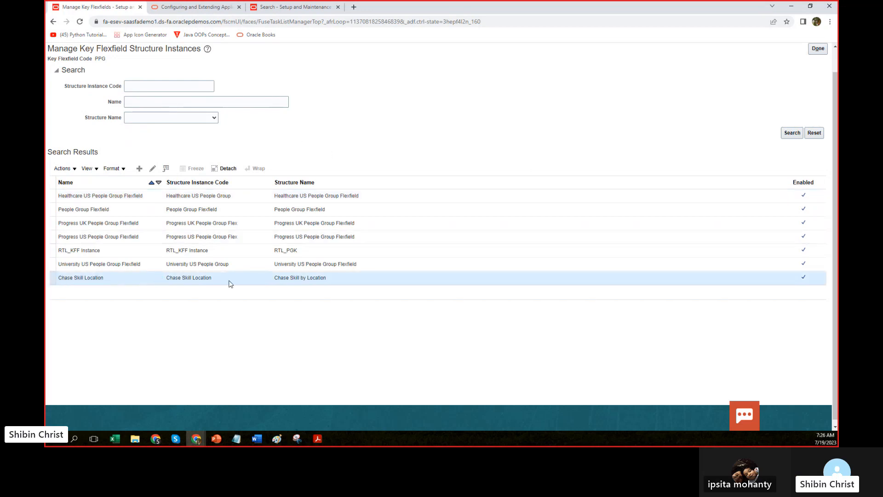
{"action": "left_click", "coordinate": [816, 49]}
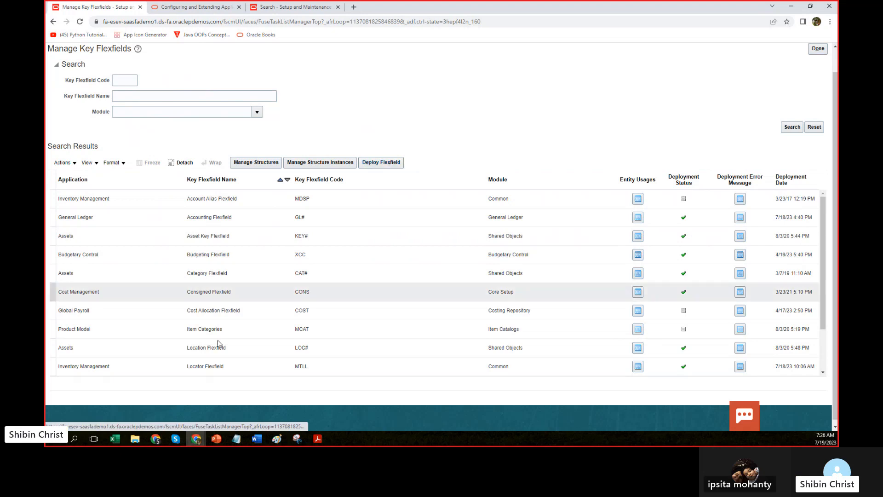
- Deploy the People Group Flexfield and dismiss the deployment confirmation
{"action": "scroll", "coordinate": [134, 264], "scroll_direction": "down", "scroll_amount": 3}
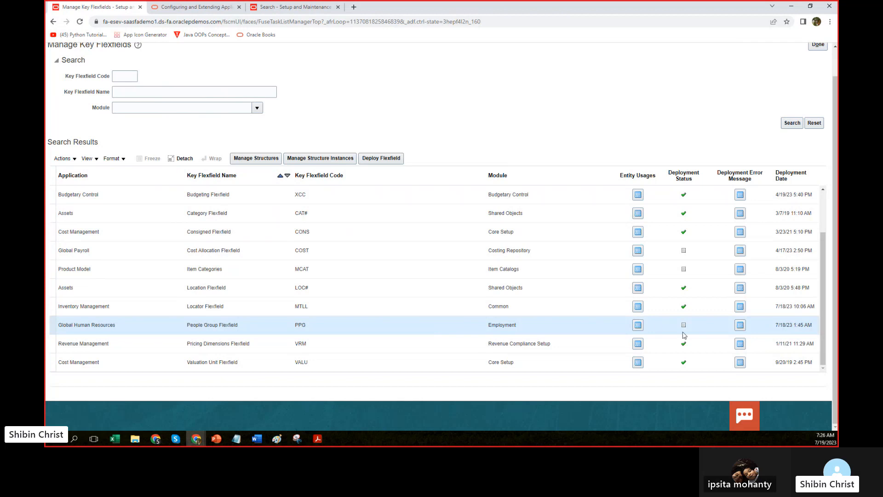
{"action": "left_click", "coordinate": [383, 158]}
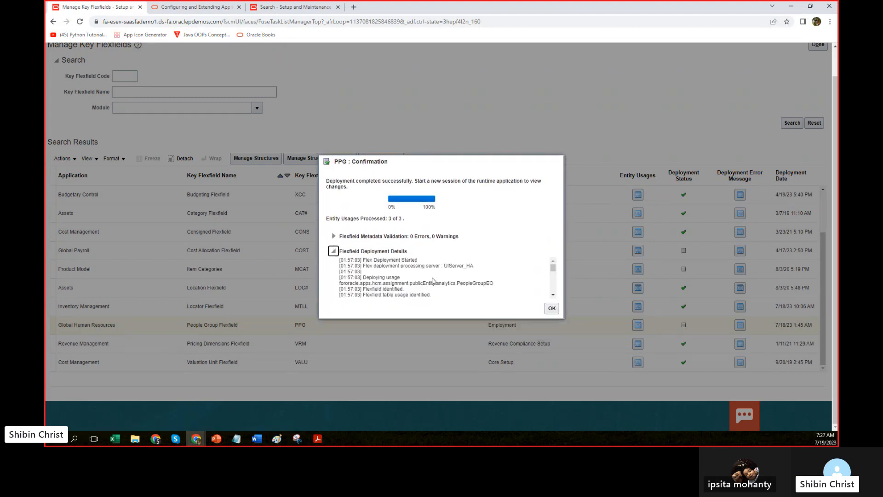
{"action": "left_click", "coordinate": [554, 309]}
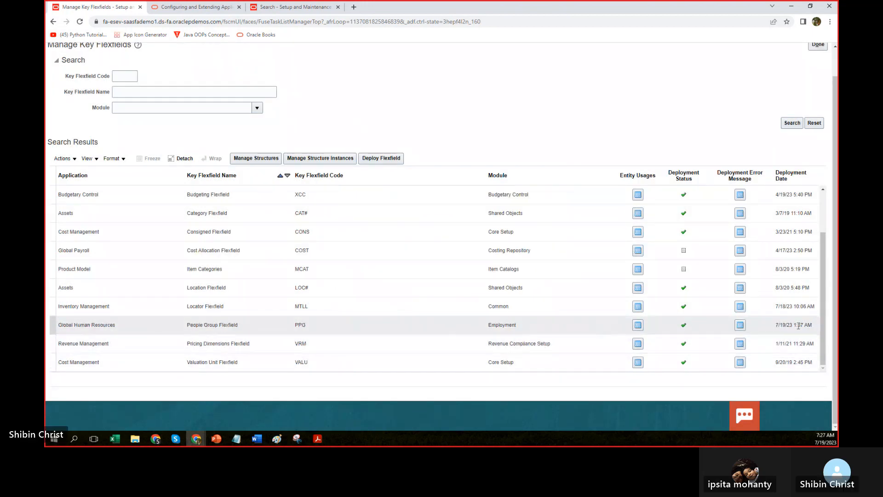
- Go to Setup and Maintenance and try to open the New Person page of My Client Groups
{"action": "scroll", "coordinate": [516, 118], "scroll_direction": "up", "scroll_amount": 1}
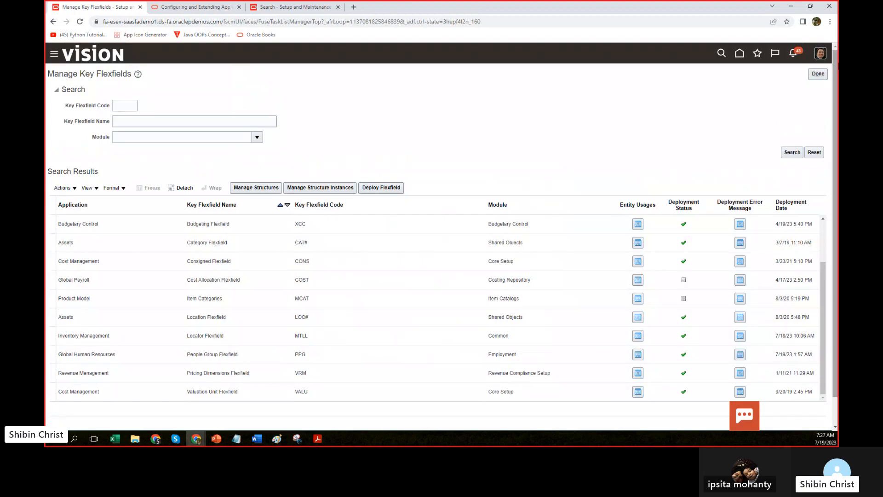
{"action": "left_click", "coordinate": [820, 54]}
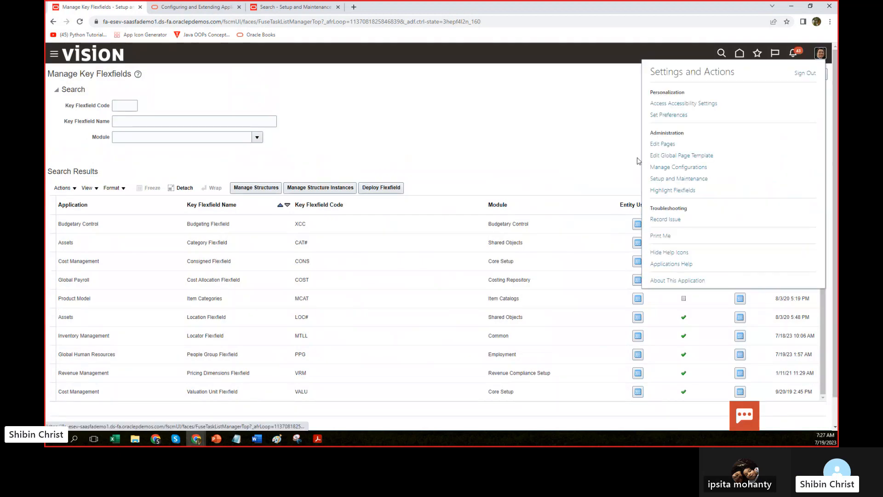
{"action": "left_click", "coordinate": [679, 178]}
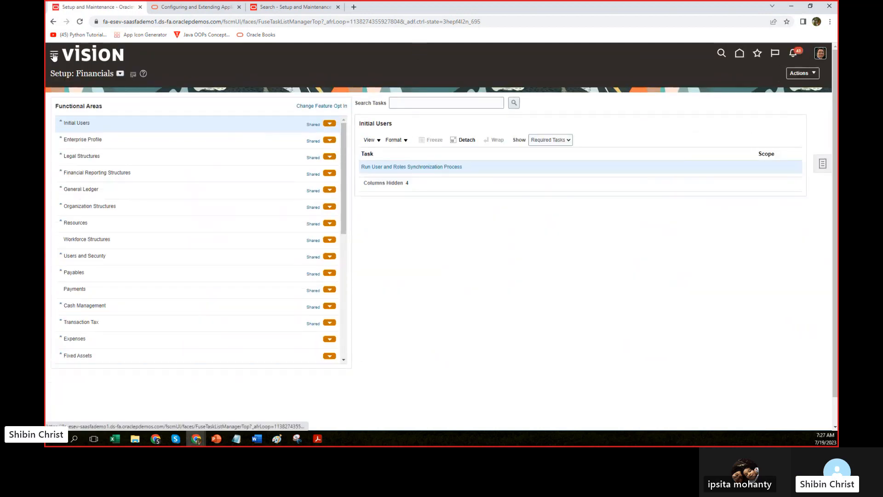
{"action": "left_click", "coordinate": [54, 56]}
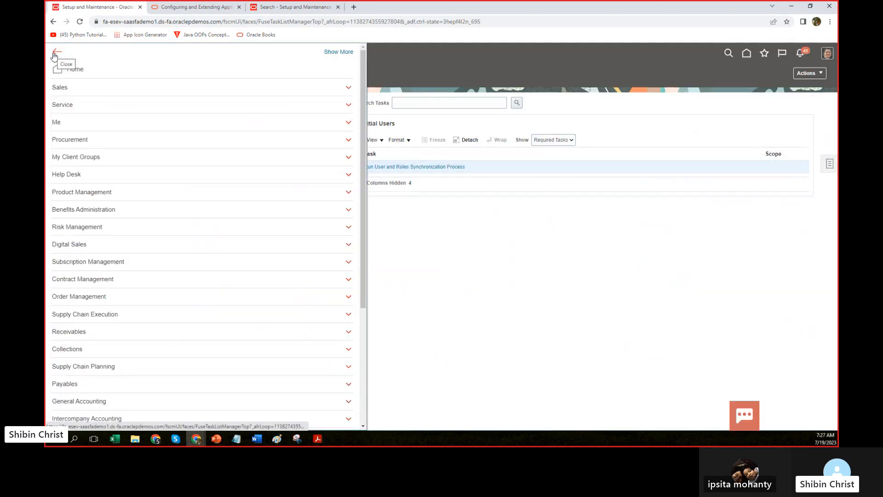
{"action": "left_click", "coordinate": [88, 156]}
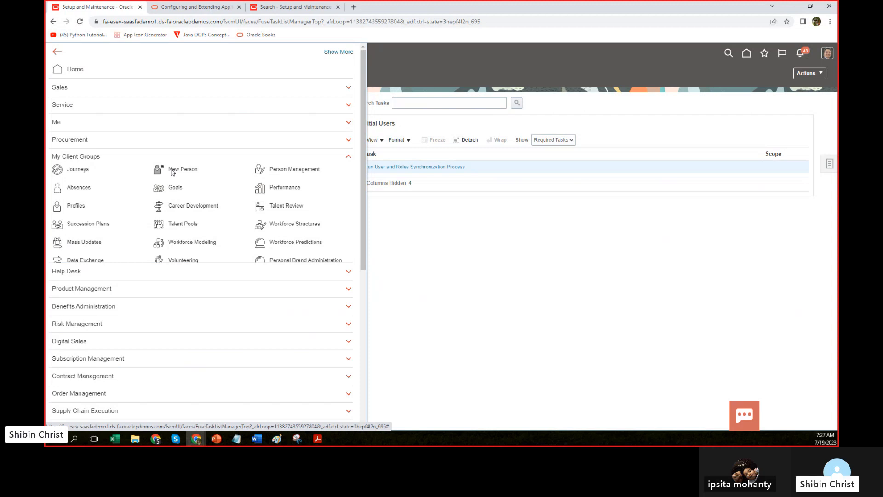
{"action": "left_click", "coordinate": [177, 168]}
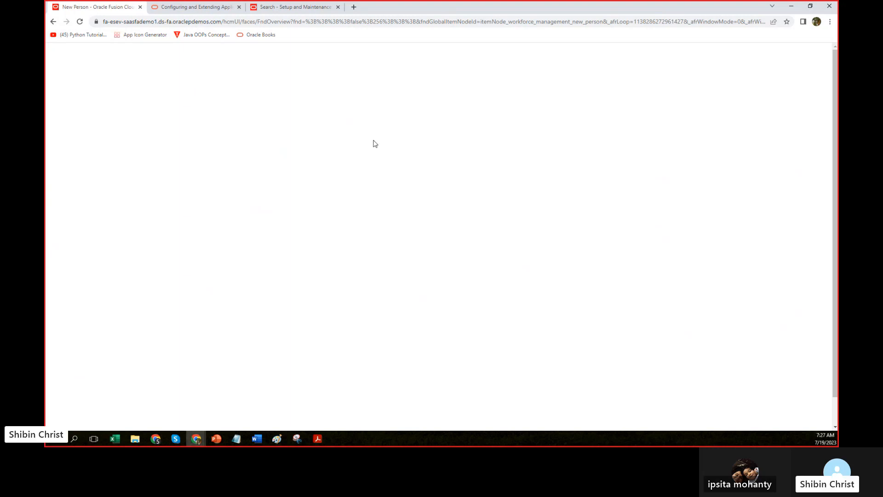
- In the browser tab with the manage value task search, open New Person under My Client Groups and start Hire an Employee
{"action": "left_click", "coordinate": [283, 9]}
{"action": "left_click", "coordinate": [82, 10]}
{"action": "left_click", "coordinate": [271, 9]}
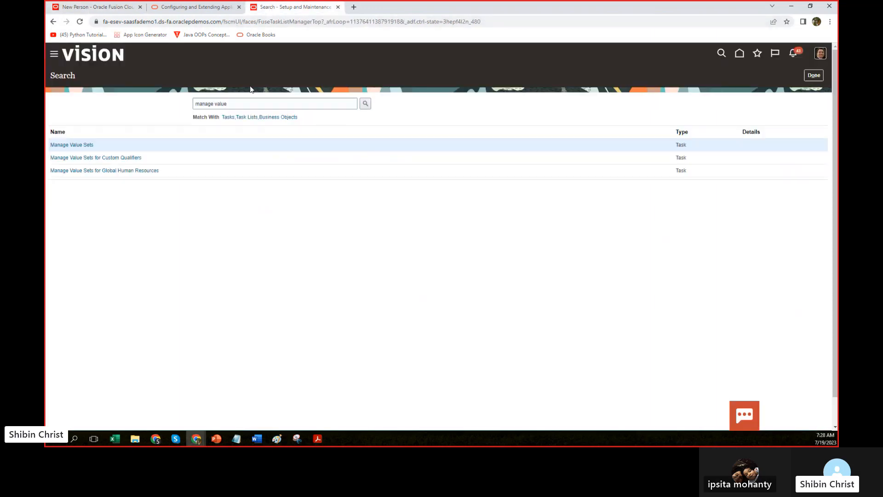
{"action": "left_click", "coordinate": [53, 55]}
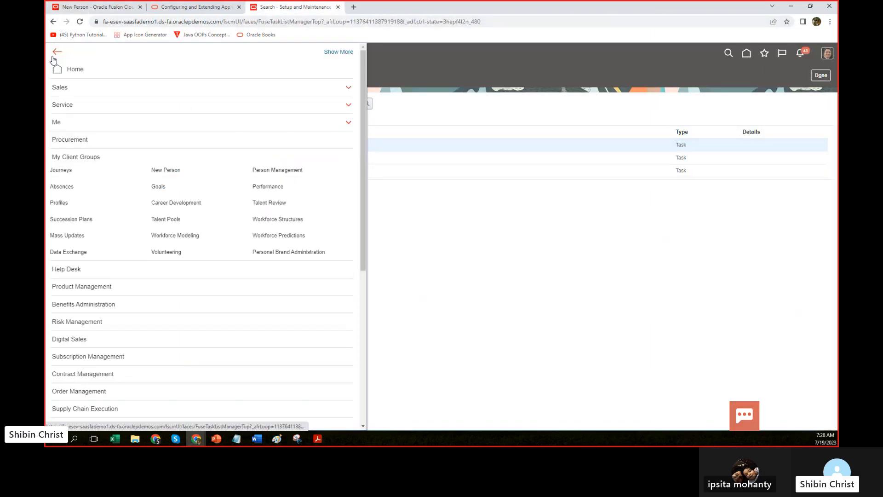
{"action": "left_click", "coordinate": [170, 170]}
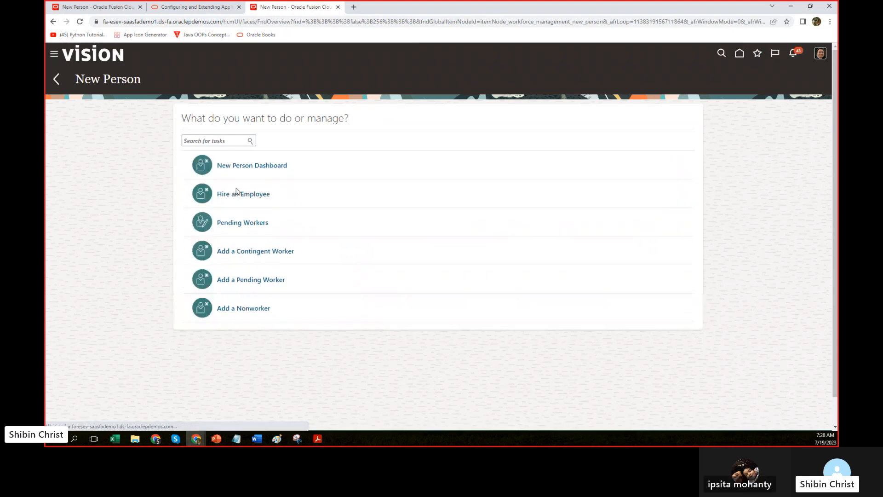
{"action": "left_click", "coordinate": [236, 194]}
- Close the blank New Person browser tab and look over the identification page of the Hire an Employee form
{"action": "left_click", "coordinate": [93, 8]}
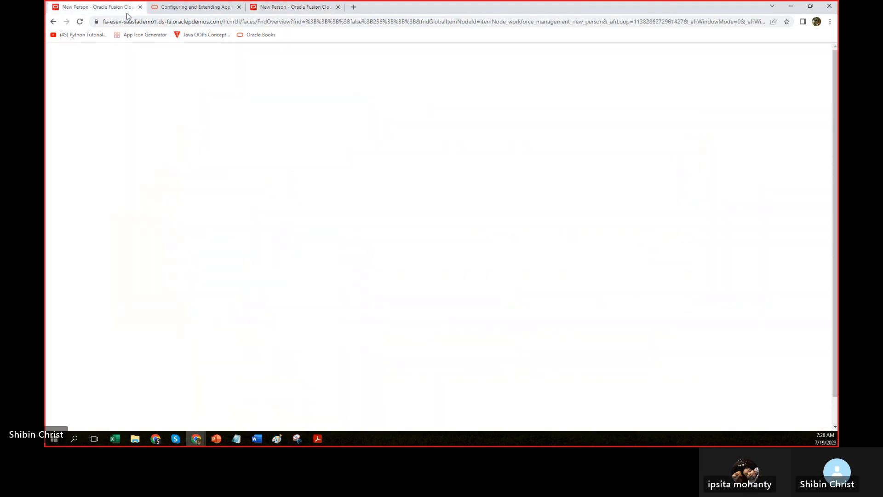
{"action": "left_click", "coordinate": [139, 7]}
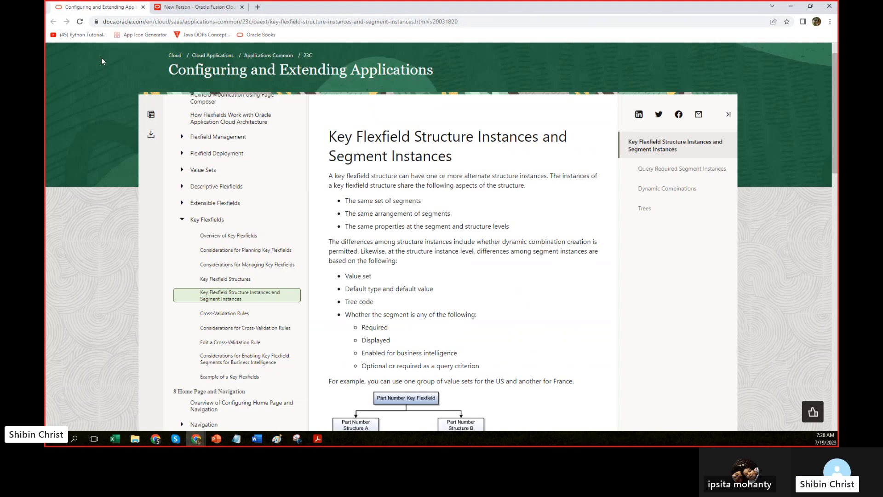
{"action": "left_click", "coordinate": [195, 7]}
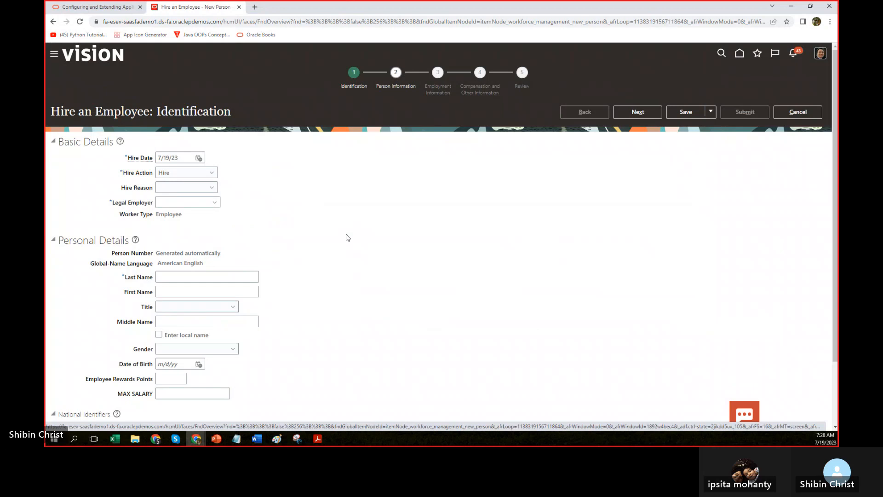
{"action": "scroll", "coordinate": [347, 238], "scroll_direction": "down", "scroll_amount": 2}
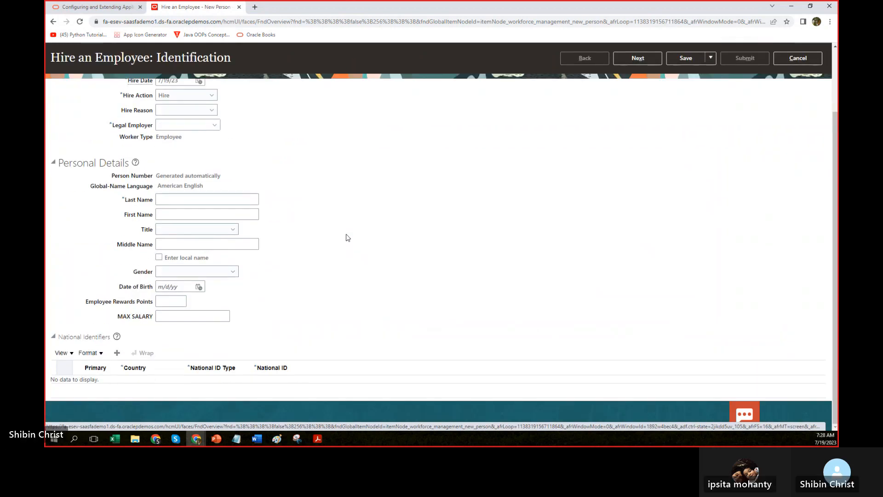
{"action": "scroll", "coordinate": [347, 237], "scroll_direction": "up", "scroll_amount": 2}
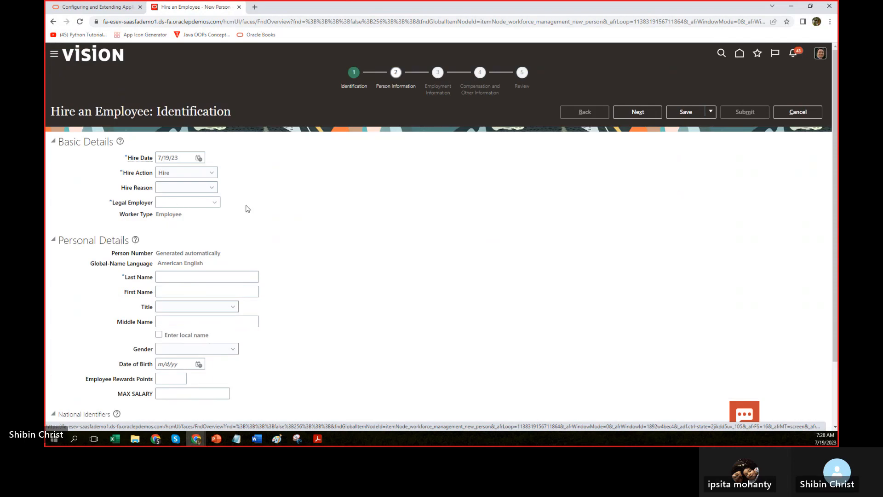
- Set the hire reason to Hire to fill vacant position and the legal employer to US1 Legal Entity
{"action": "left_click", "coordinate": [180, 188]}
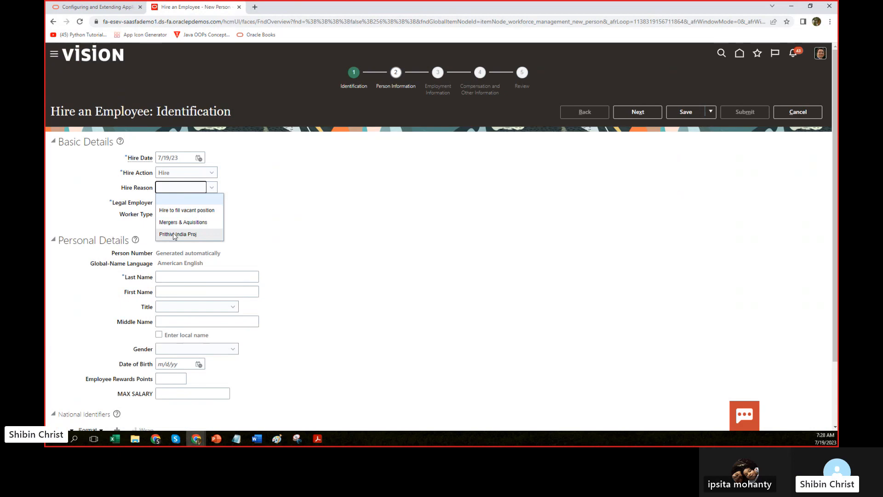
{"action": "left_click", "coordinate": [182, 211]}
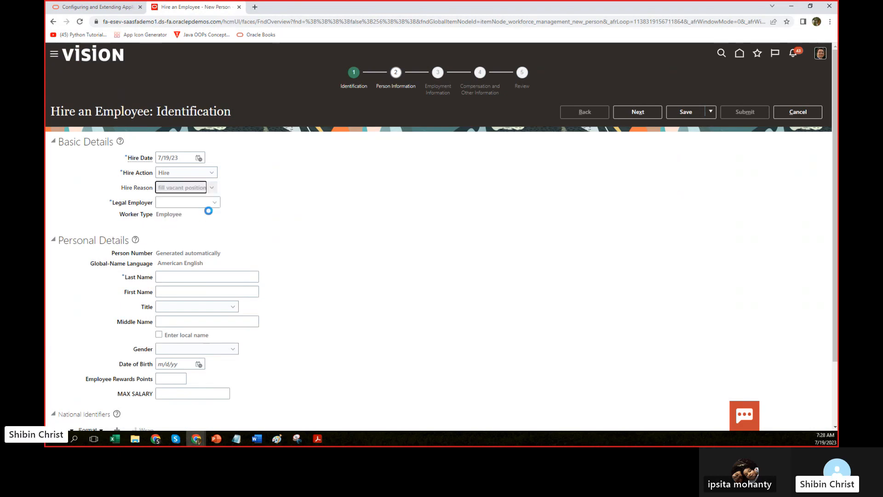
{"action": "left_click", "coordinate": [213, 204]}
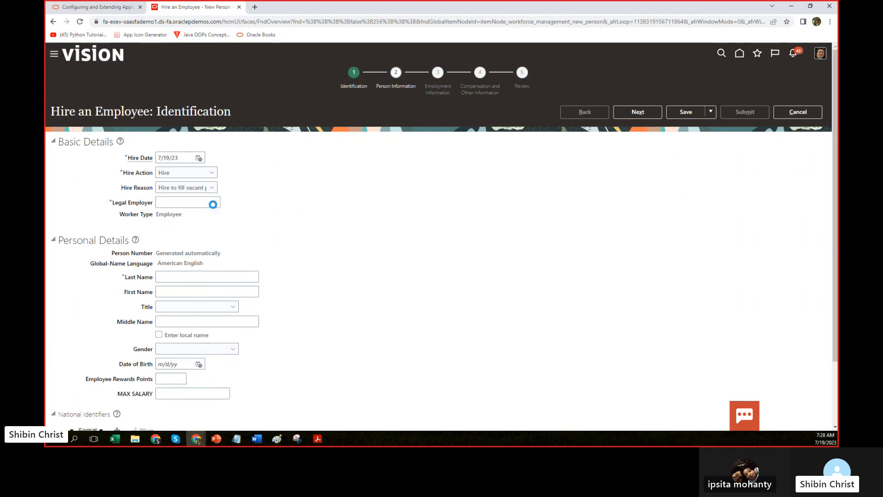
{"action": "left_click", "coordinate": [168, 216]}
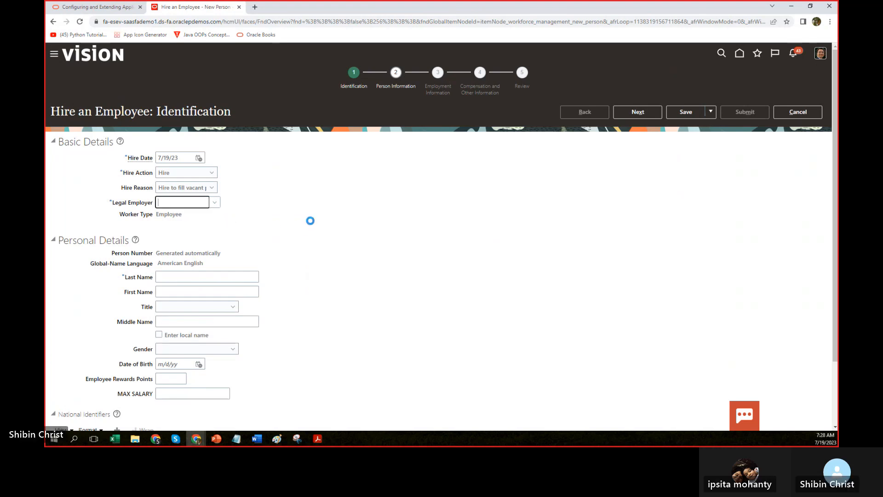
- Enter Sample1 as the last name in the personal details and check the remaining identification fields
{"action": "left_click", "coordinate": [169, 290]}
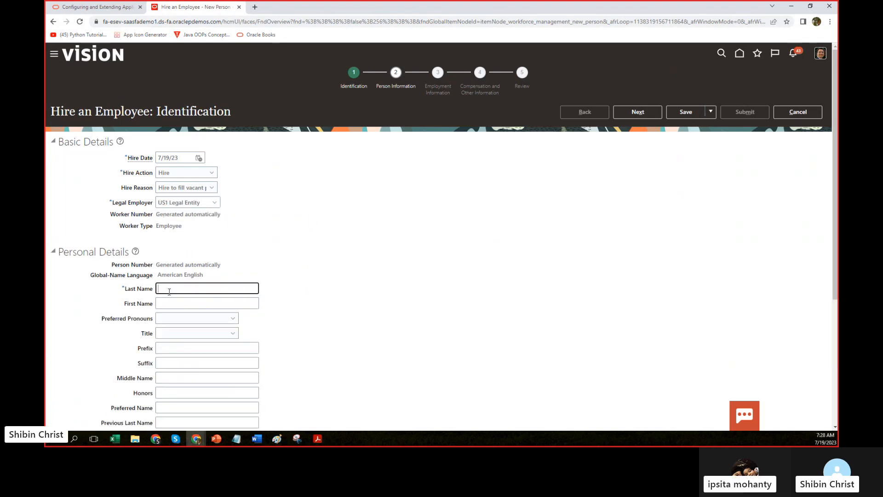
{"action": "scroll", "coordinate": [364, 300], "scroll_direction": "down", "scroll_amount": 3}
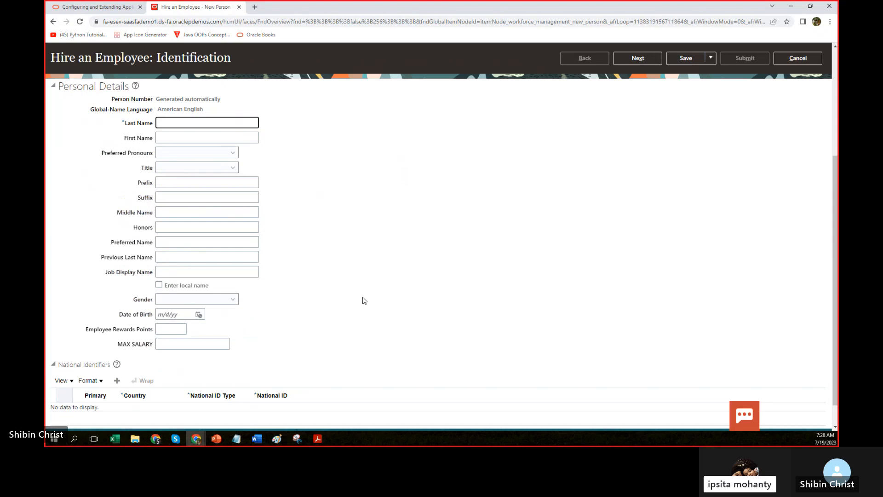
{"action": "scroll", "coordinate": [364, 300], "scroll_direction": "down", "scroll_amount": 1}
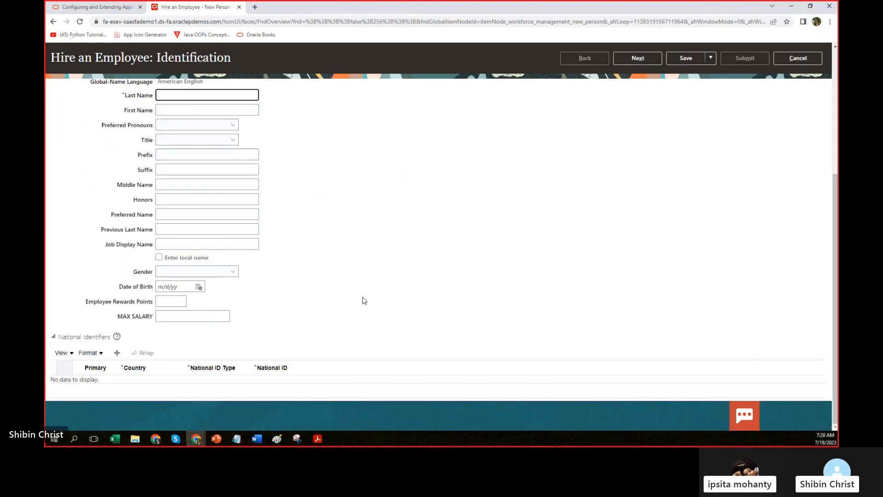
{"action": "scroll", "coordinate": [364, 300], "scroll_direction": "up", "scroll_amount": 2}
{"action": "type", "text": "Sam"}
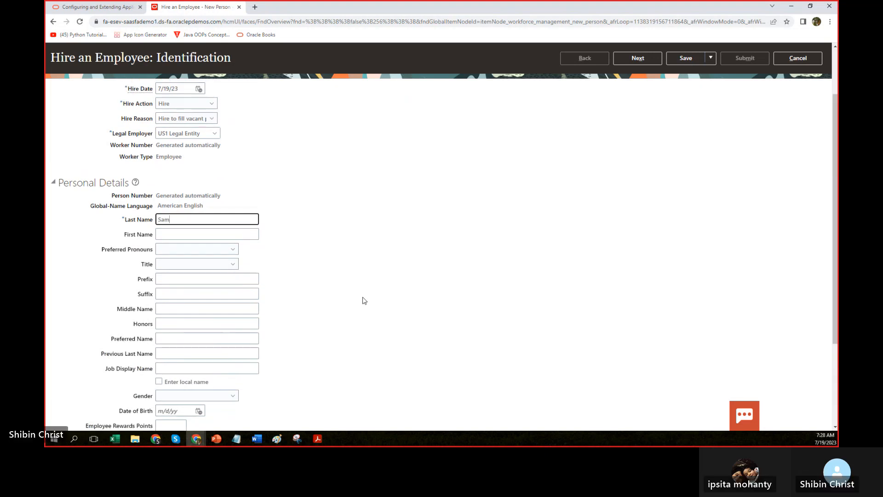
{"action": "type", "text": "ple1"}
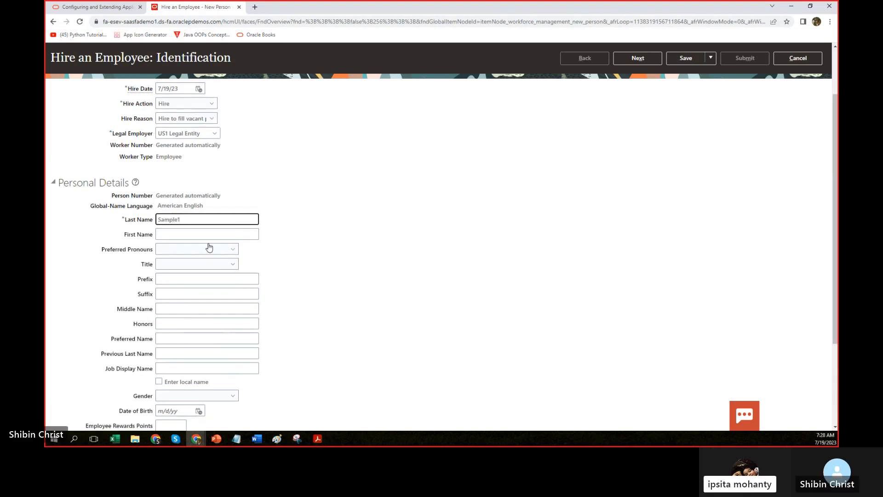
{"action": "scroll", "coordinate": [359, 301], "scroll_direction": "down", "scroll_amount": 2}
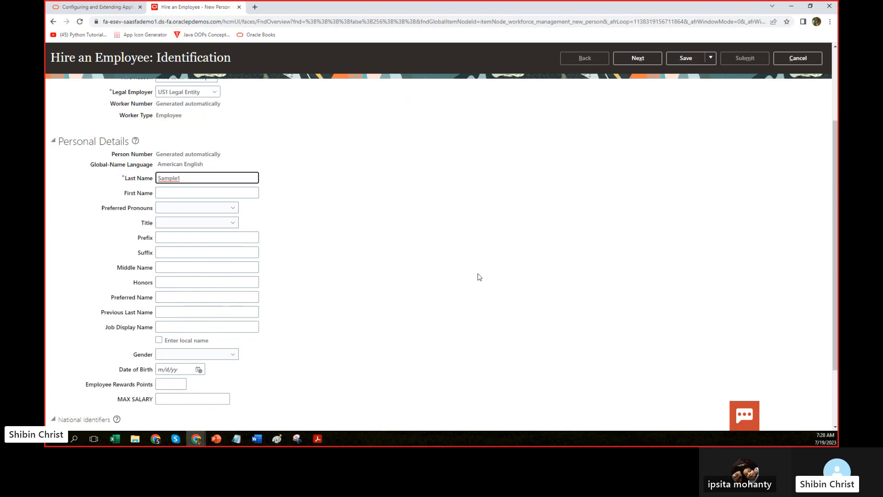
- Advance the employee hire to Person Information and review its address, phone, email, legislative and contact sections
{"action": "scroll", "coordinate": [478, 277], "scroll_direction": "up", "scroll_amount": 3}
{"action": "left_click", "coordinate": [637, 112]}
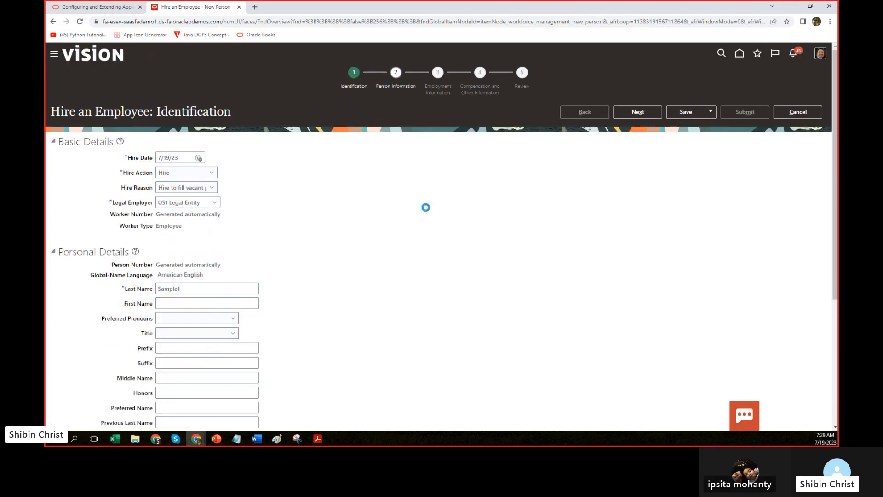
{"action": "scroll", "coordinate": [429, 237], "scroll_direction": "down", "scroll_amount": 1}
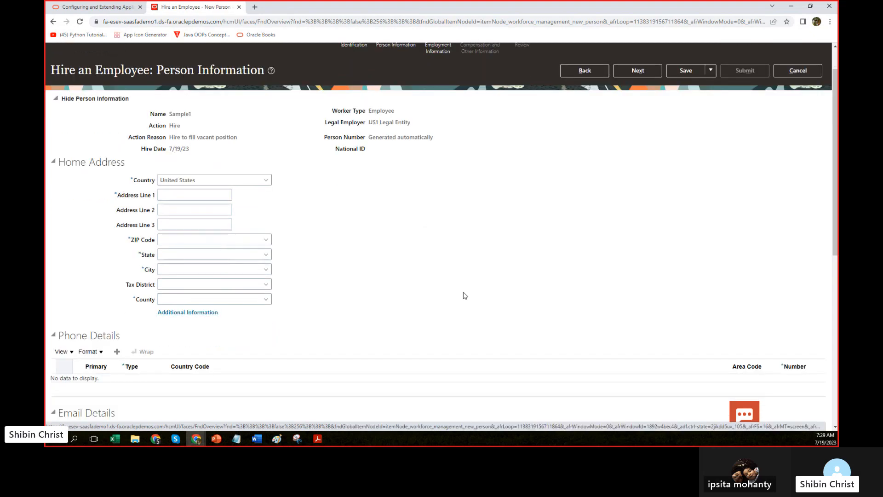
{"action": "scroll", "coordinate": [347, 274], "scroll_direction": "down", "scroll_amount": 3}
{"action": "scroll", "coordinate": [347, 271], "scroll_direction": "down", "scroll_amount": 3}
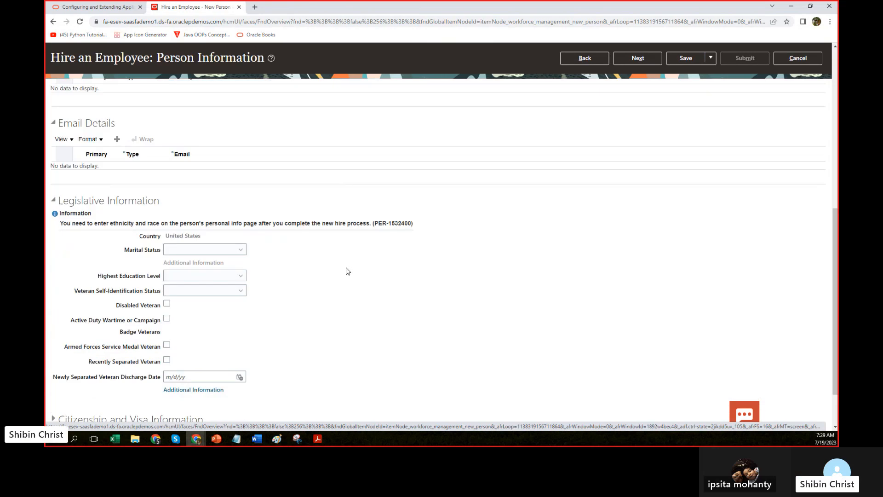
{"action": "scroll", "coordinate": [347, 272], "scroll_direction": "up", "scroll_amount": 8}
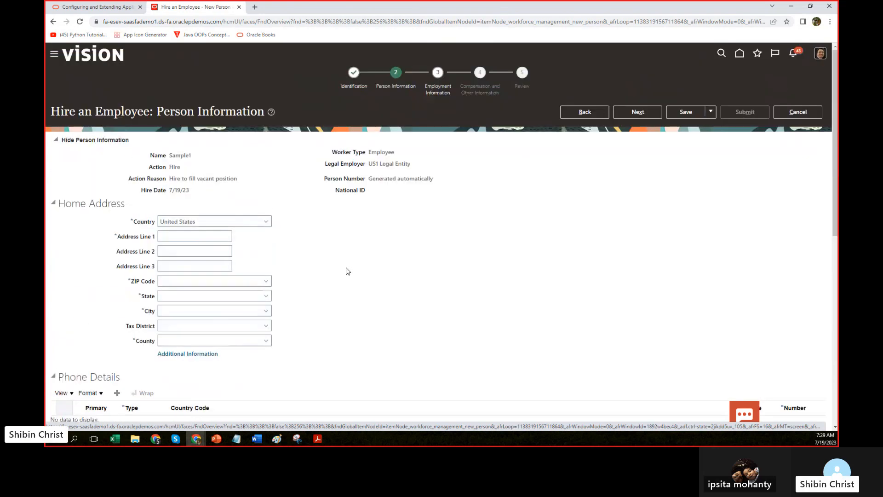
{"action": "scroll", "coordinate": [347, 272], "scroll_direction": "down", "scroll_amount": 10}
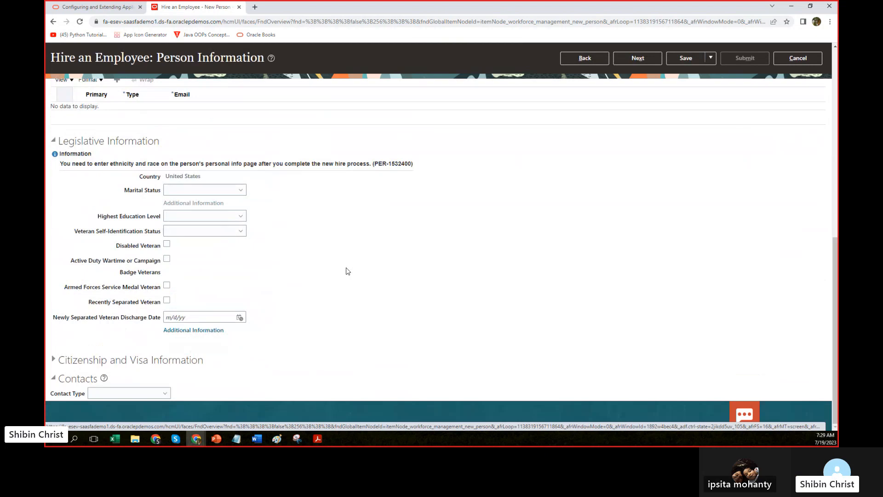
{"action": "scroll", "coordinate": [357, 282], "scroll_direction": "up", "scroll_amount": 2}
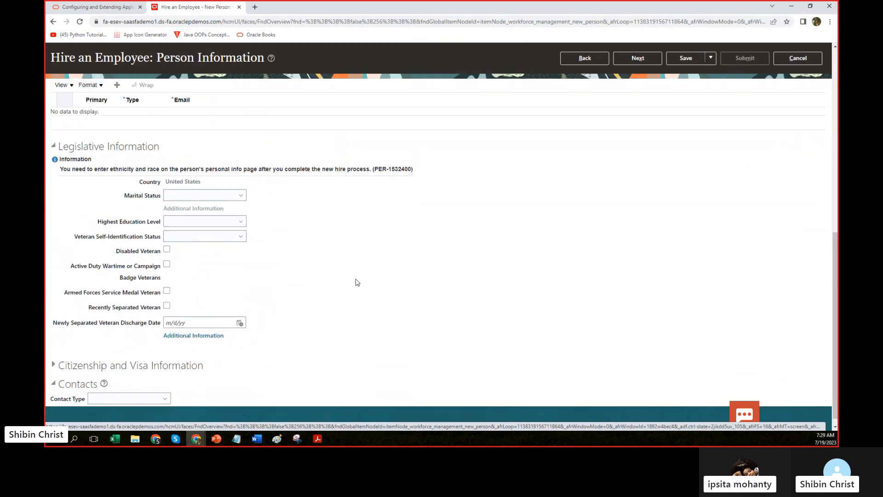
{"action": "scroll", "coordinate": [313, 201], "scroll_direction": "up", "scroll_amount": 3}
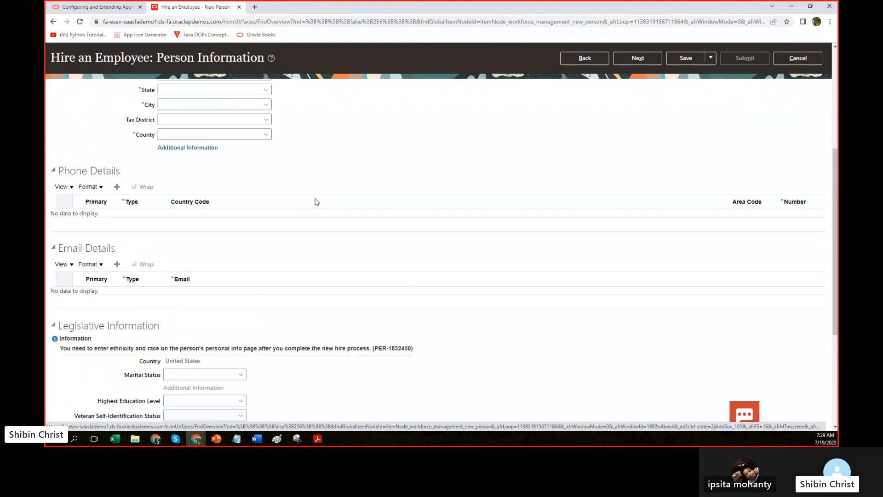
{"action": "scroll", "coordinate": [353, 207], "scroll_direction": "up", "scroll_amount": 3}
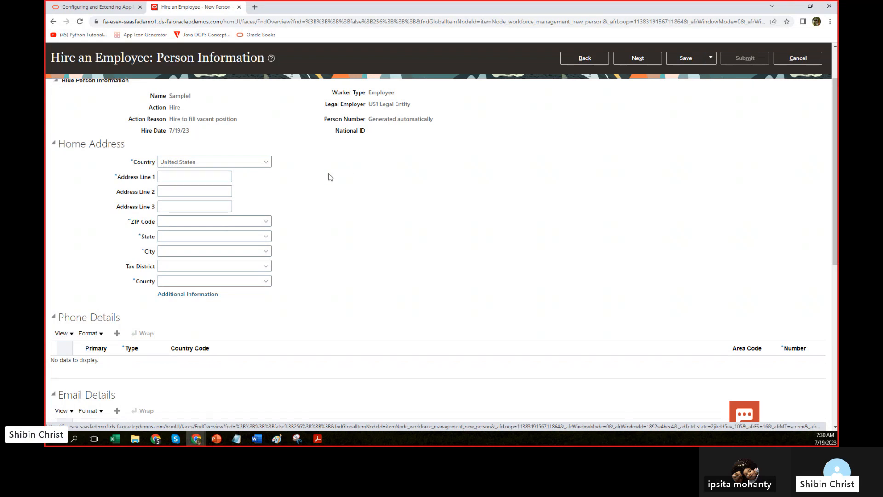
- Fill in the first address line of the home address and try a six-digit ZIP code
{"action": "left_click", "coordinate": [191, 178]}
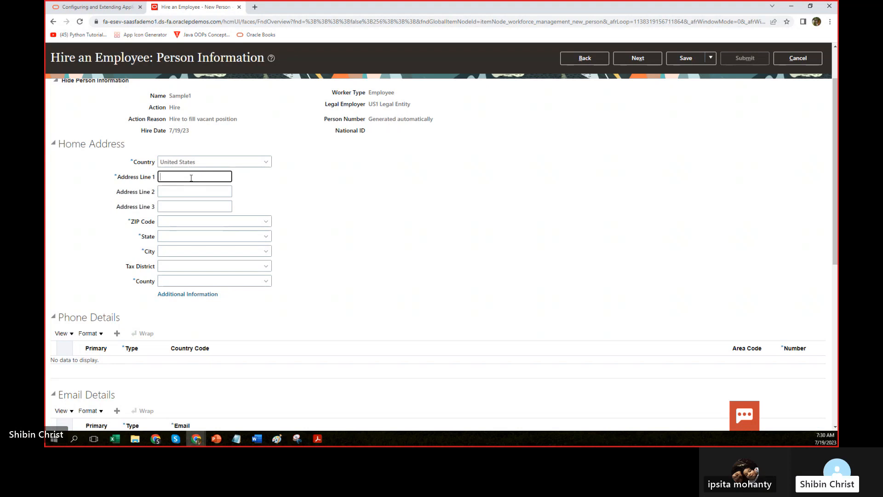
{"action": "type", "text": "123"}
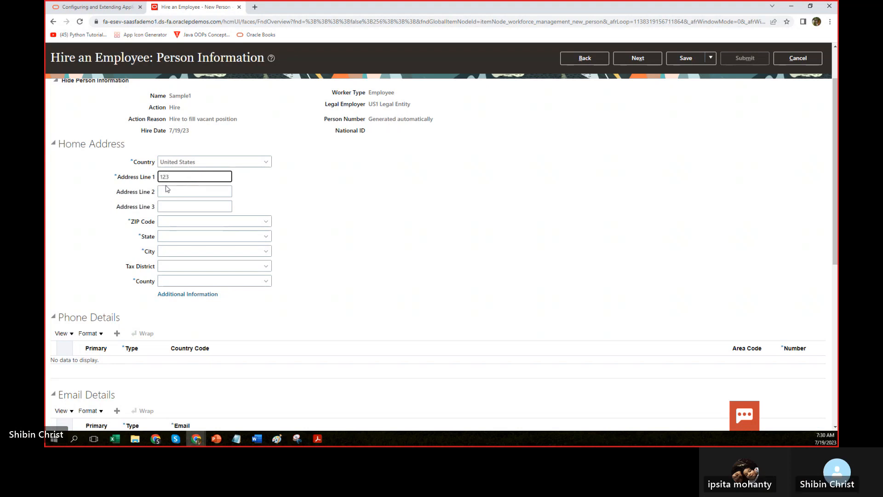
{"action": "left_click", "coordinate": [178, 224]}
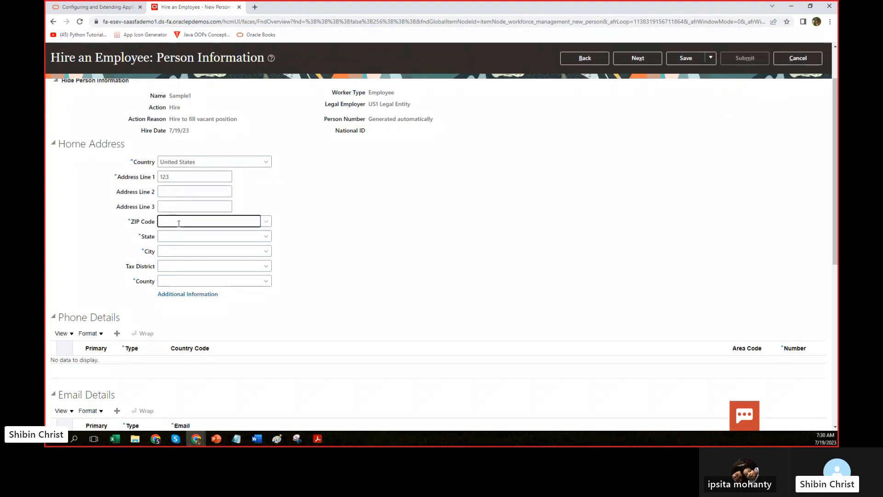
{"action": "type", "text": "210"}
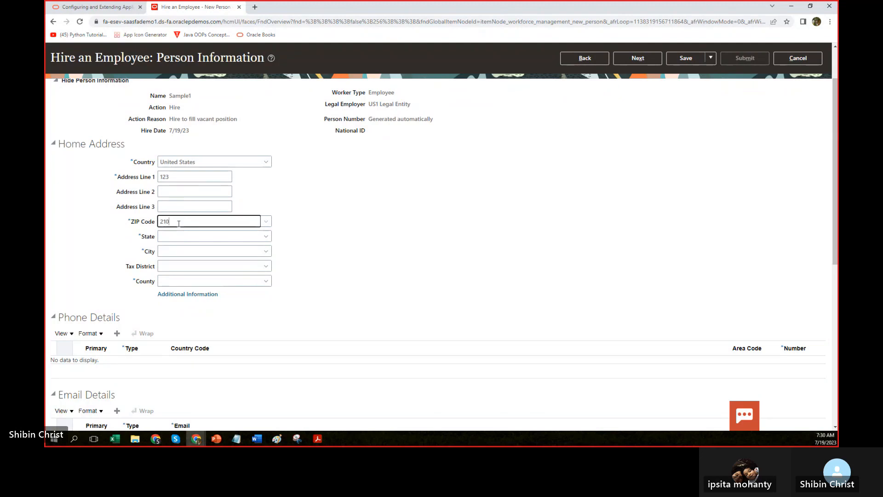
{"action": "type", "text": "033"}
{"action": "left_click", "coordinate": [384, 239]}
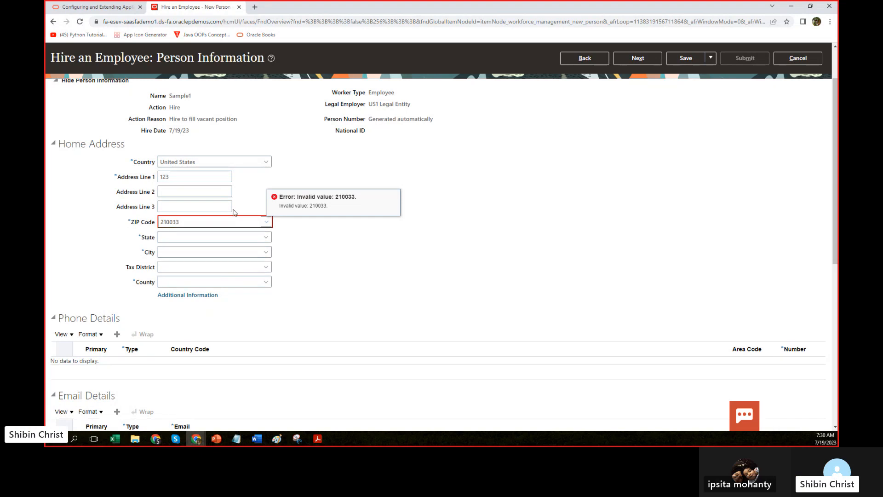
{"action": "left_click", "coordinate": [255, 7]}
{"action": "left_click", "coordinate": [252, 18]}
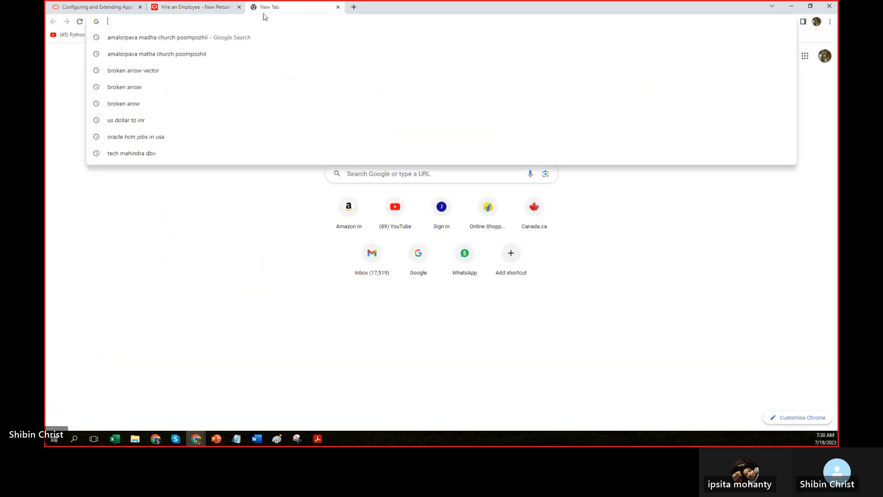
{"action": "left_click_drag", "start_coordinate": [302, 8], "coordinate": [45, 87]}
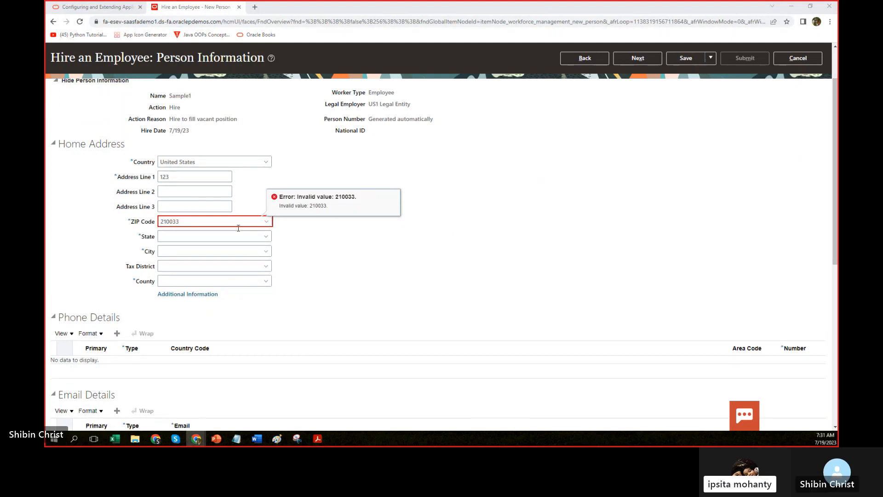
- Replace the home address ZIP code with a valid five-digit code so that state, city and county are filled in
{"action": "left_click_drag", "start_coordinate": [188, 222], "coordinate": [69, 223]}
{"action": "type", "text": "4"}
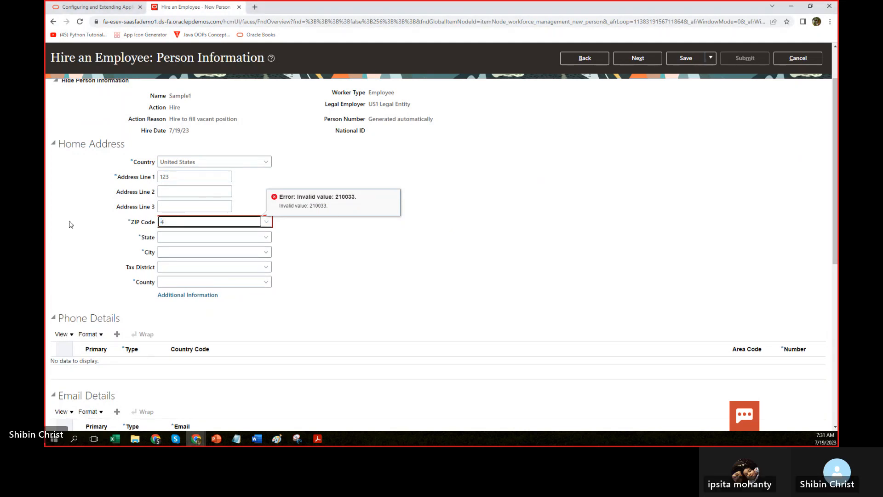
{"action": "type", "text": "30821"}
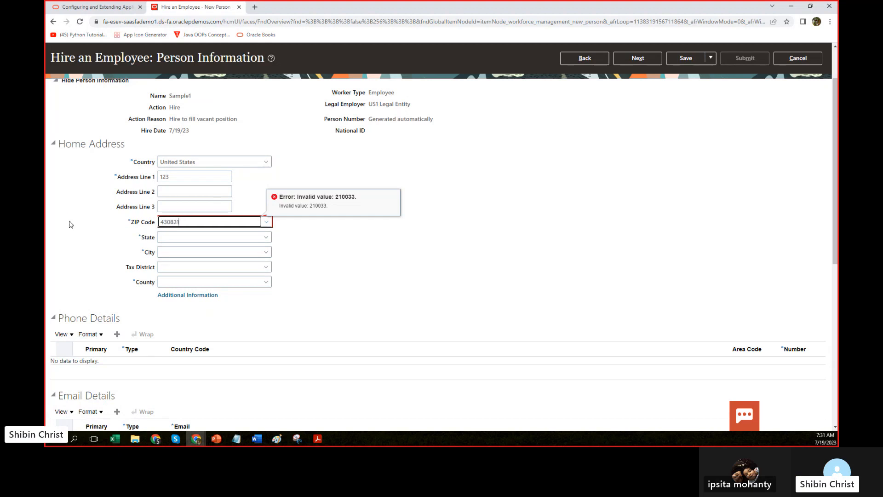
{"action": "left_click", "coordinate": [373, 289]}
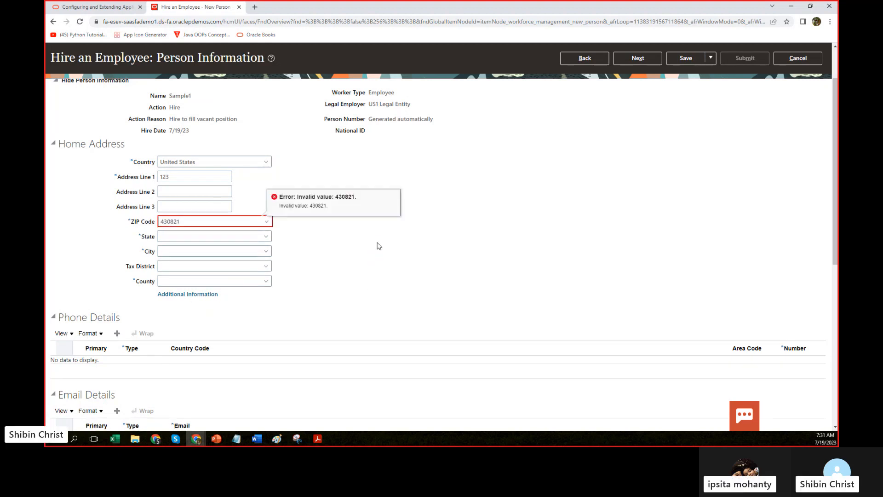
{"action": "left_click", "coordinate": [174, 222]}
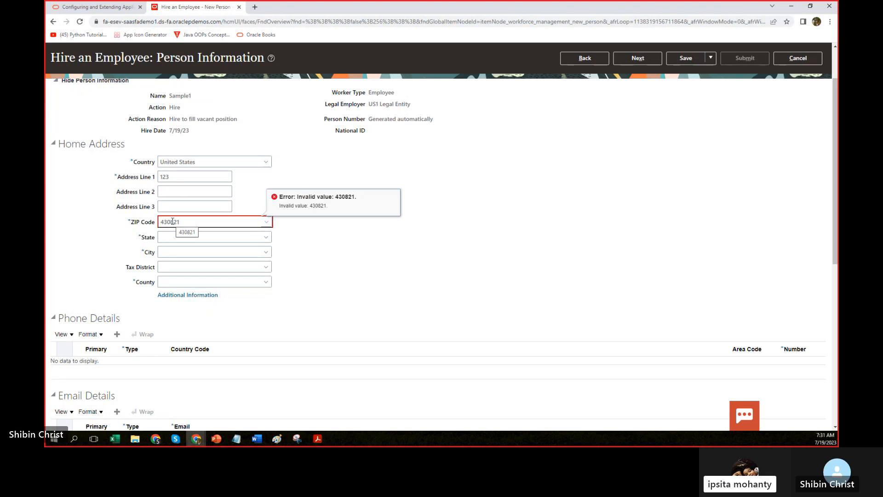
{"action": "key", "text": "BackSpace"}
{"action": "left_click", "coordinate": [397, 269]}
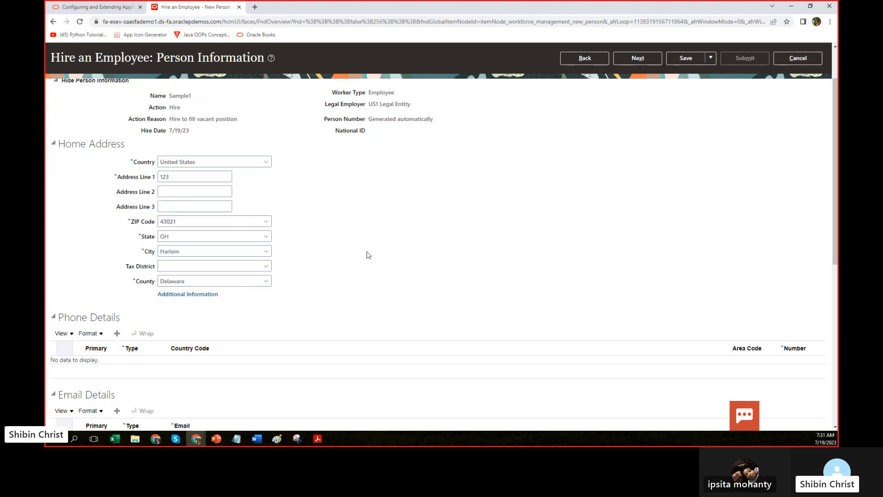
- Look over the remaining Person Information sections and advance the hire to Employment Information
{"action": "scroll", "coordinate": [373, 241], "scroll_direction": "down", "scroll_amount": 2}
{"action": "scroll", "coordinate": [372, 241], "scroll_direction": "up", "scroll_amount": 1}
{"action": "scroll", "coordinate": [373, 242], "scroll_direction": "down", "scroll_amount": 2}
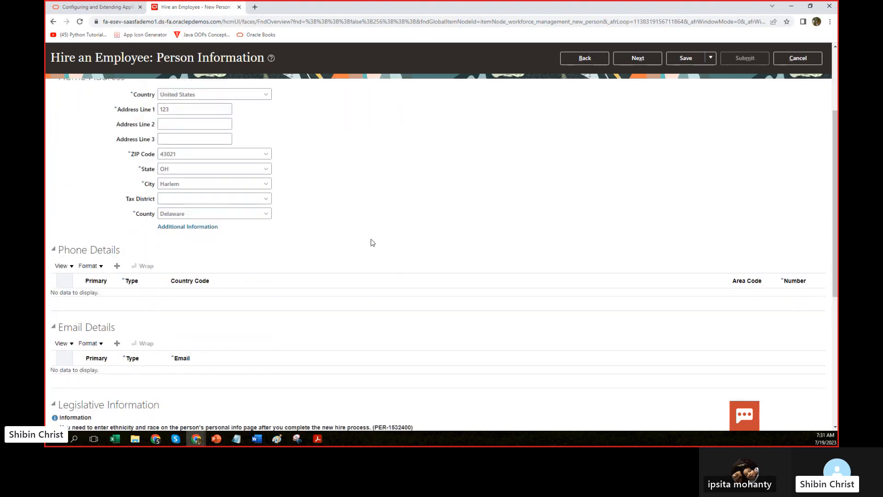
{"action": "scroll", "coordinate": [372, 242], "scroll_direction": "down", "scroll_amount": 5}
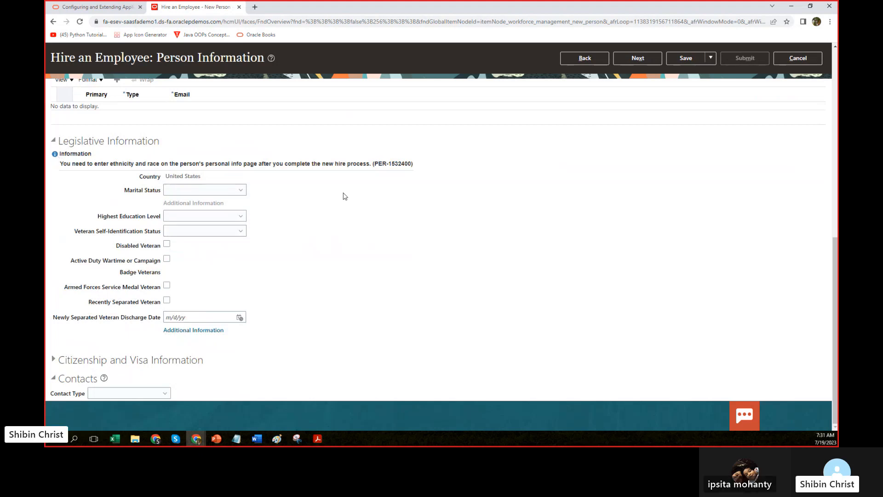
{"action": "left_click", "coordinate": [646, 59]}
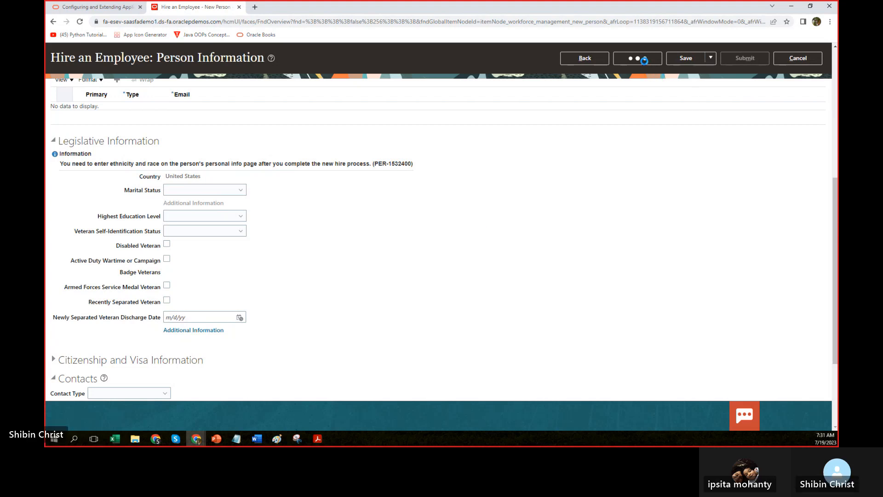
{"action": "scroll", "coordinate": [623, 203], "scroll_direction": "up", "scroll_amount": 3}
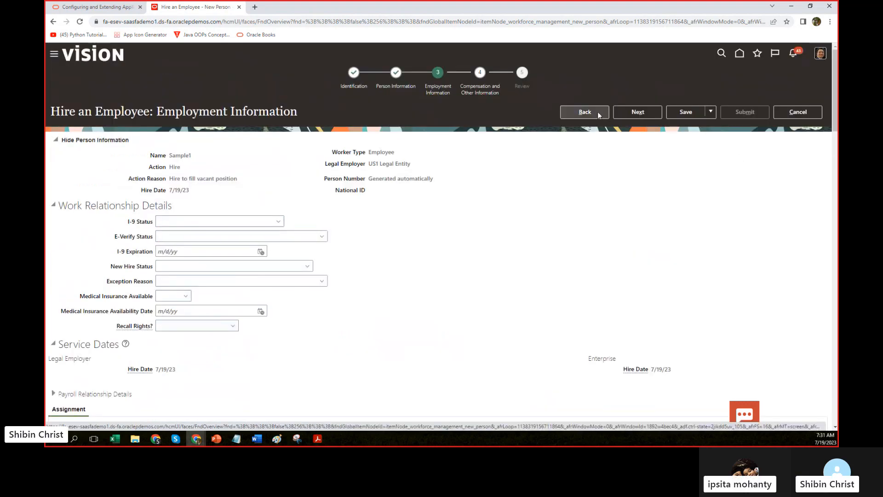
- Cancel the employee hire, discarding its unsaved changes, and open Setup and Maintenance
{"action": "left_click", "coordinate": [798, 114]}
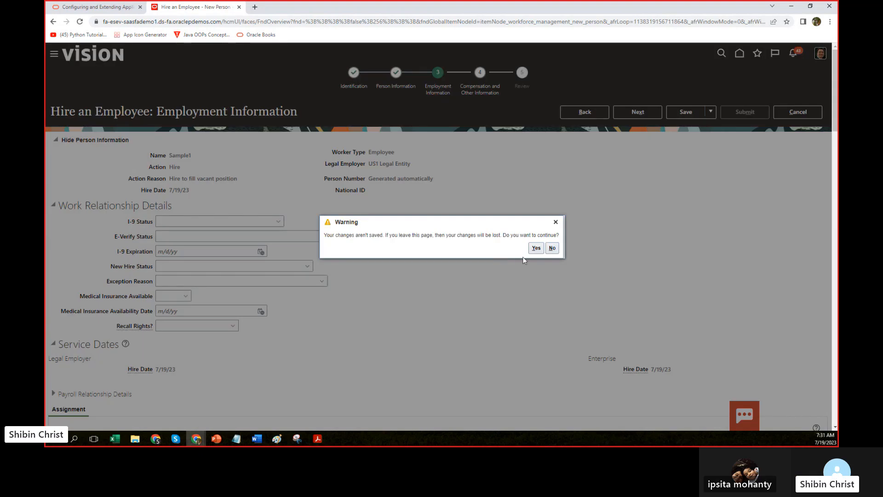
{"action": "left_click", "coordinate": [534, 248]}
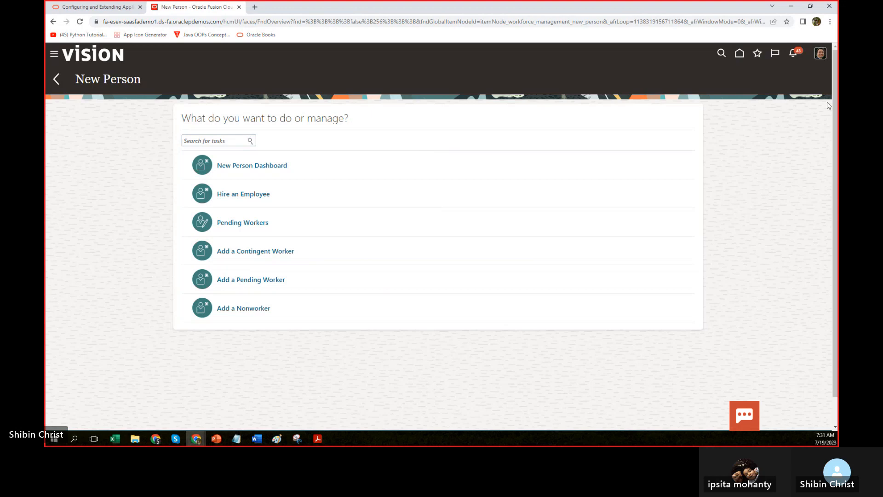
{"action": "left_click", "coordinate": [820, 54]}
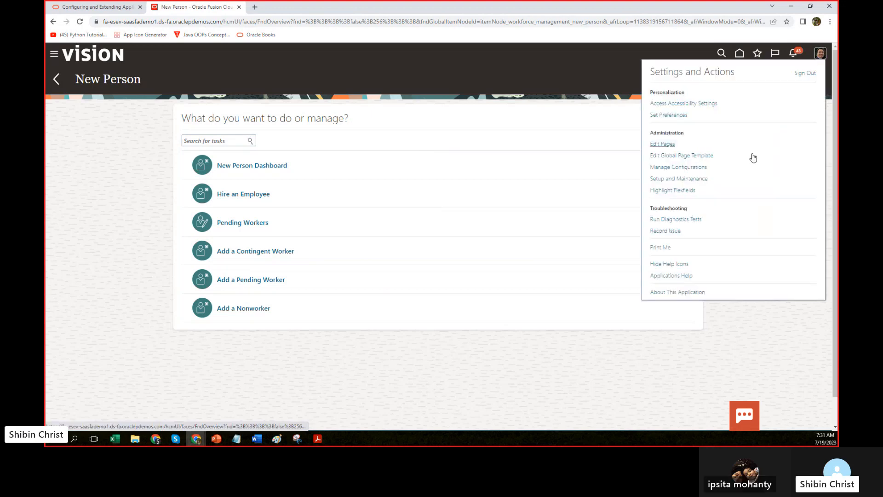
{"action": "left_click", "coordinate": [684, 169]}
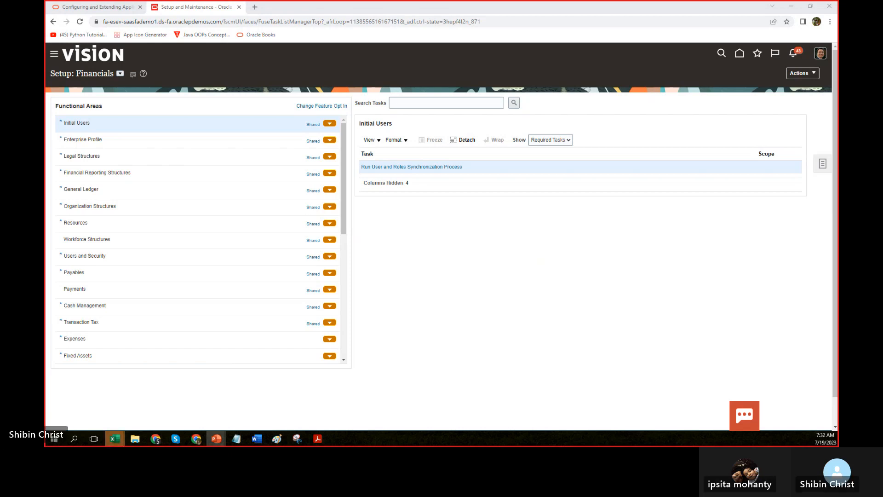
- Switch to the training presentation in PowerPoint, maximize it and examine the enterprise structure diagram on slide 3
{"action": "left_click_drag", "start_coordinate": [45, 131], "coordinate": [476, 130]}
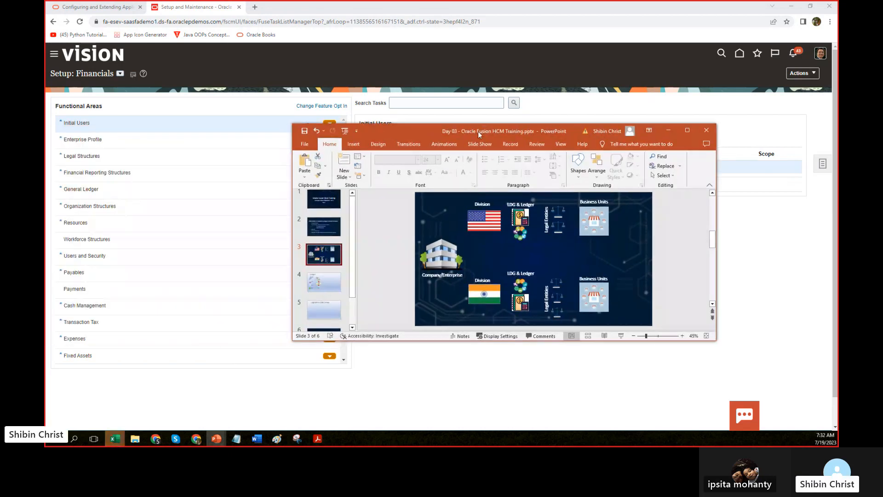
{"action": "double_click", "coordinate": [478, 131]}
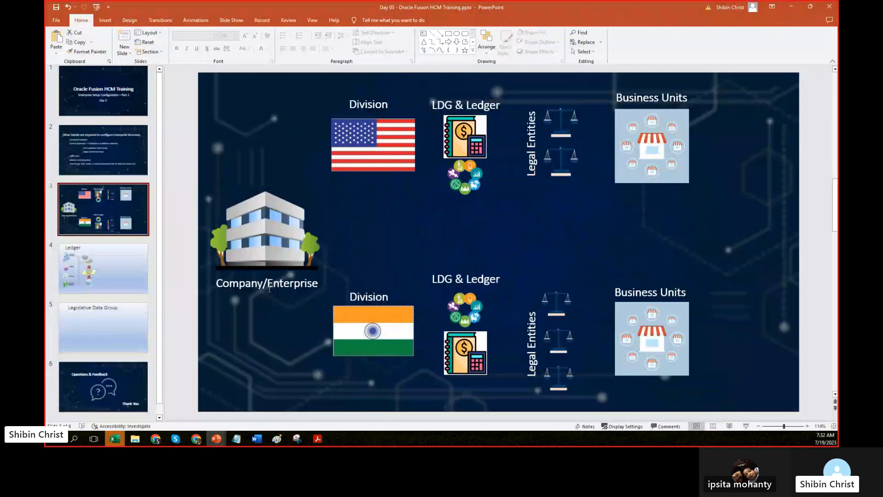
{"action": "left_click", "coordinate": [228, 282]}
{"action": "left_click", "coordinate": [434, 193]}
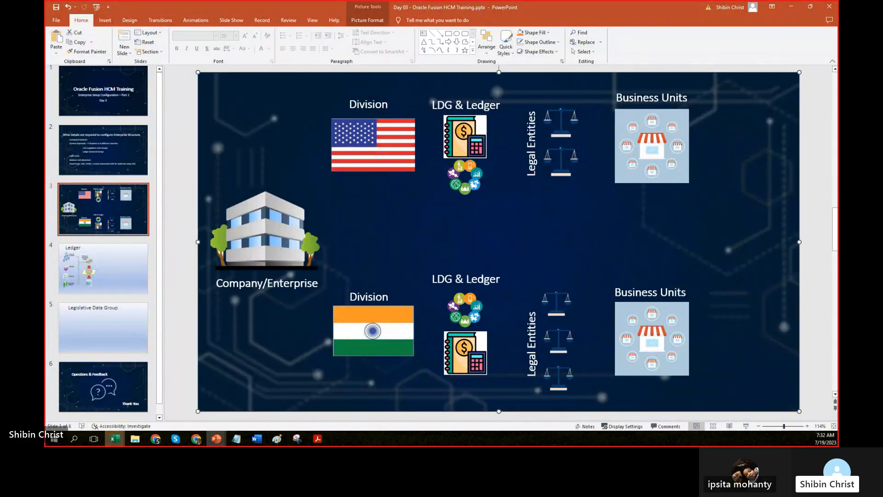
{"action": "left_click", "coordinate": [532, 137]}
{"action": "left_click", "coordinate": [501, 234]}
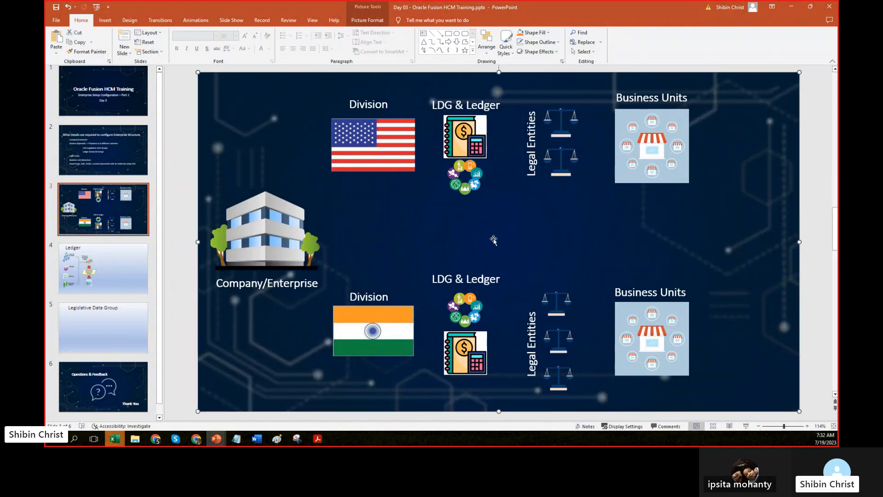
{"action": "left_click", "coordinate": [263, 281]}
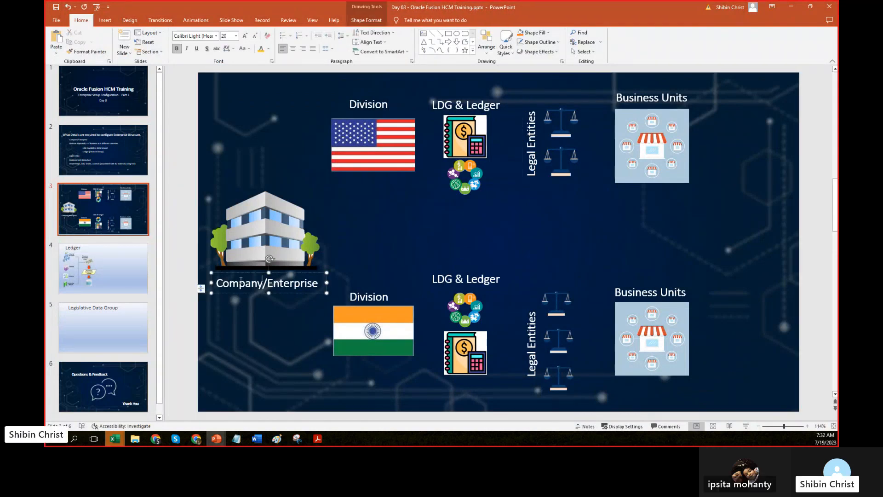
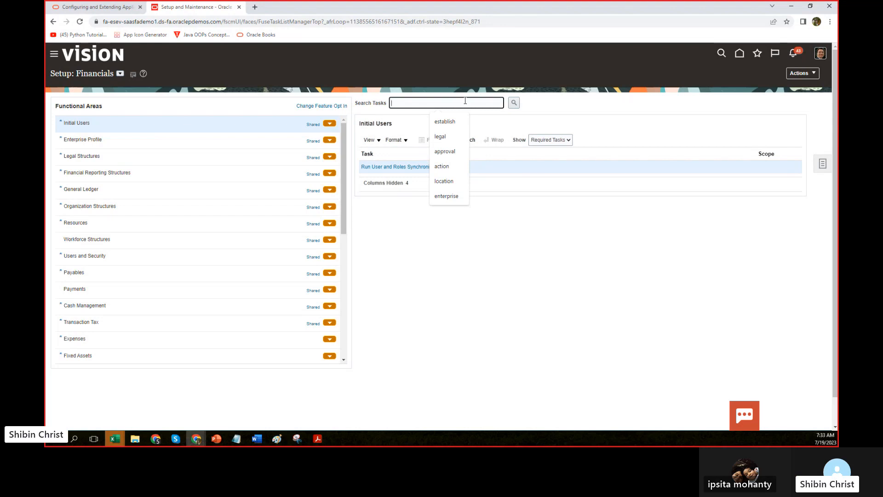
- Search the setup tasks for "enterprise" and open Manage Enterprise HCM Information
{"action": "left_click", "coordinate": [443, 197]}
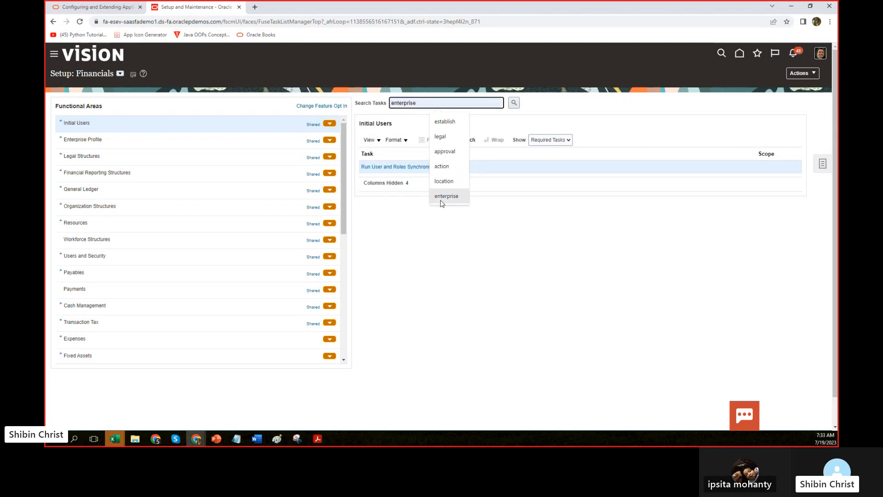
{"action": "left_click", "coordinate": [514, 103]}
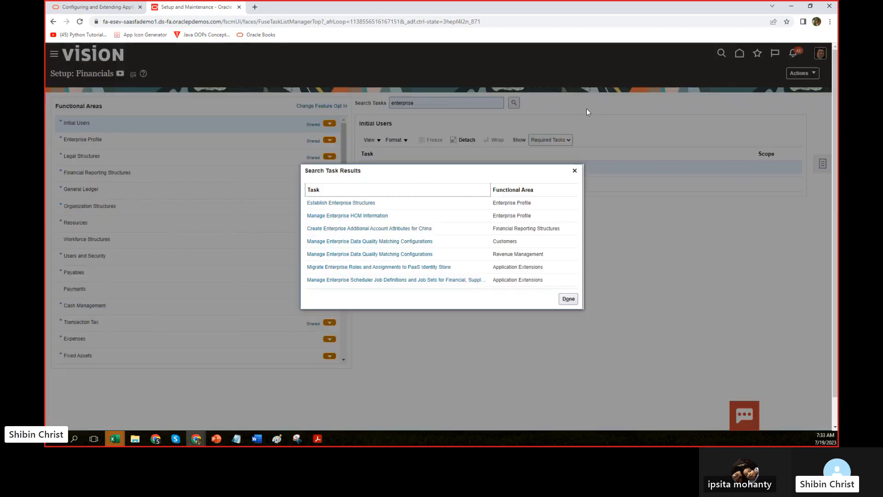
{"action": "left_click", "coordinate": [343, 216]}
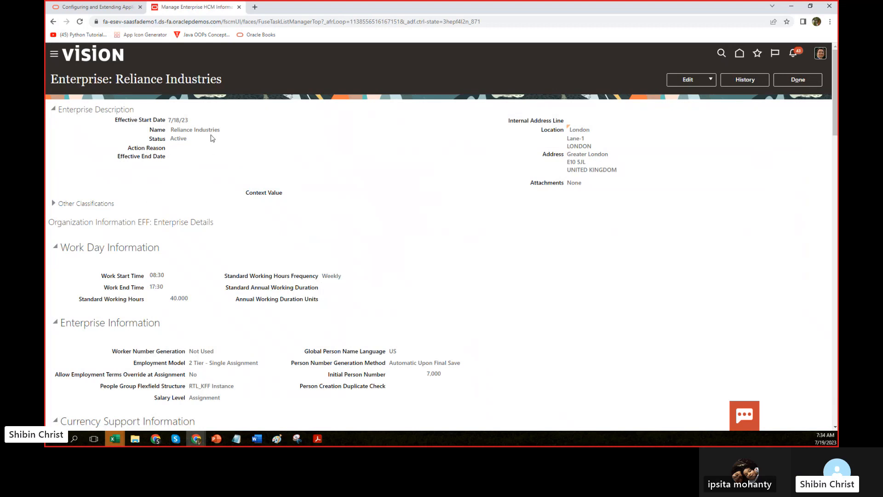
- Open the Reliance Industries enterprise record for editing and check the Context Value field in its description
{"action": "left_click", "coordinate": [707, 79]}
{"action": "left_click", "coordinate": [688, 106]}
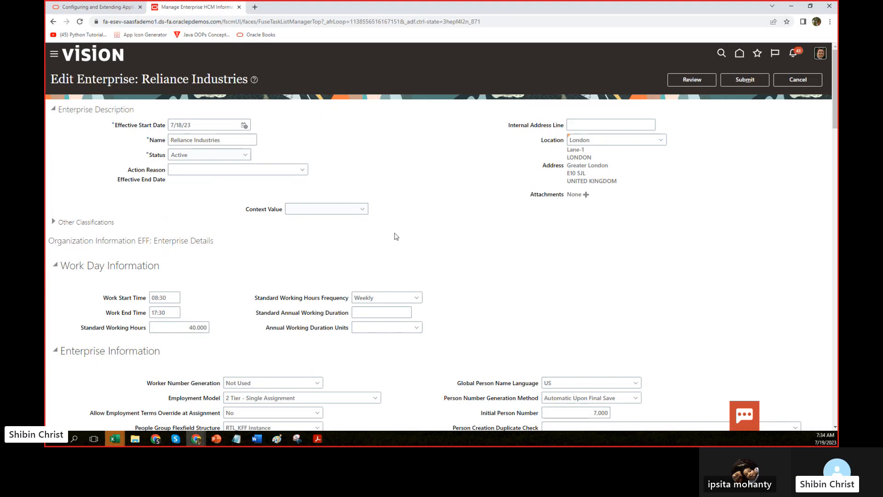
{"action": "scroll", "coordinate": [411, 234], "scroll_direction": "down", "scroll_amount": 3}
{"action": "scroll", "coordinate": [411, 234], "scroll_direction": "up", "scroll_amount": 3}
{"action": "left_click", "coordinate": [357, 210]}
{"action": "left_click", "coordinate": [358, 211]}
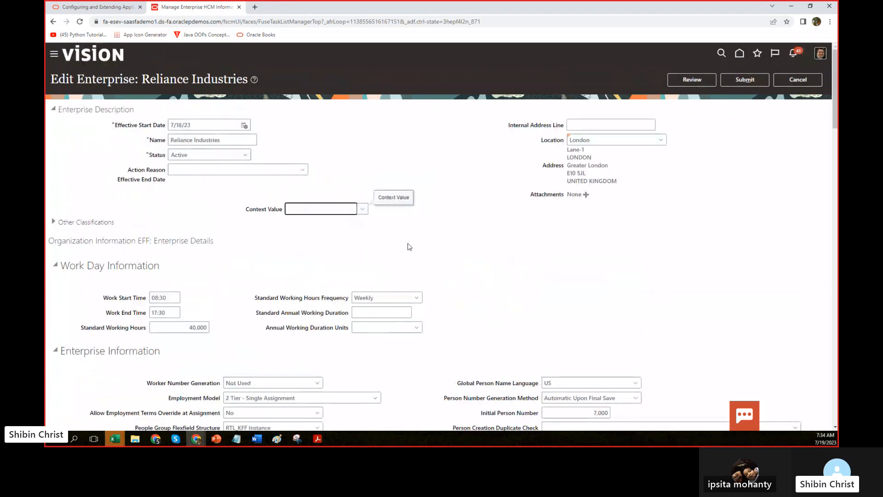
- Examine the enterprise's work day, enterprise, currency support, user and role provisioning, and global payroll sections
{"action": "scroll", "coordinate": [449, 242], "scroll_direction": "down", "scroll_amount": 1}
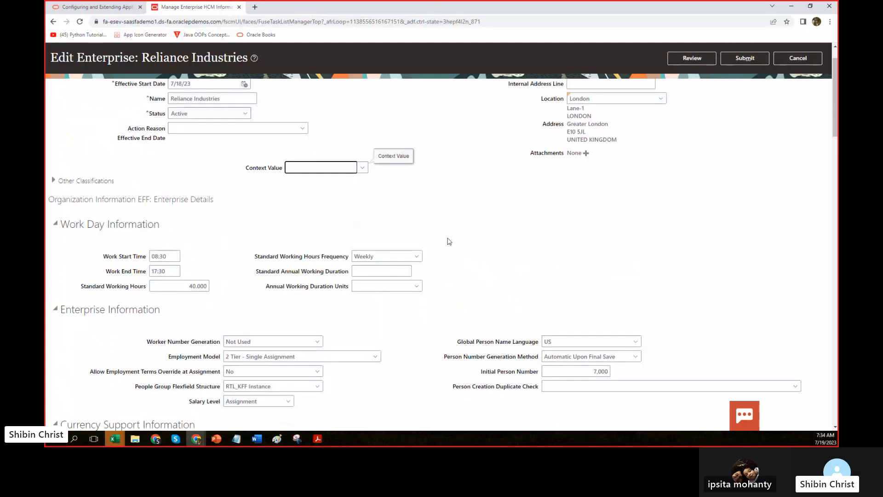
{"action": "scroll", "coordinate": [449, 242], "scroll_direction": "down", "scroll_amount": 1}
{"action": "scroll", "coordinate": [449, 241], "scroll_direction": "down", "scroll_amount": 3}
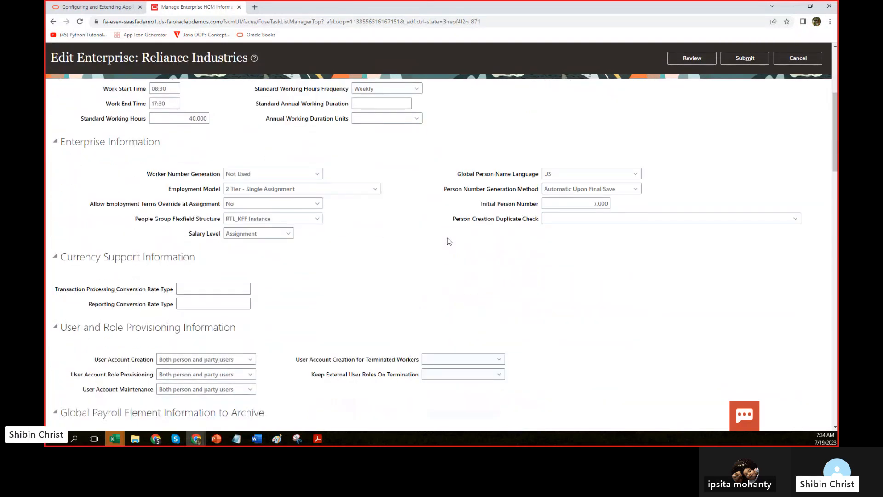
{"action": "scroll", "coordinate": [449, 242], "scroll_direction": "down", "scroll_amount": 4}
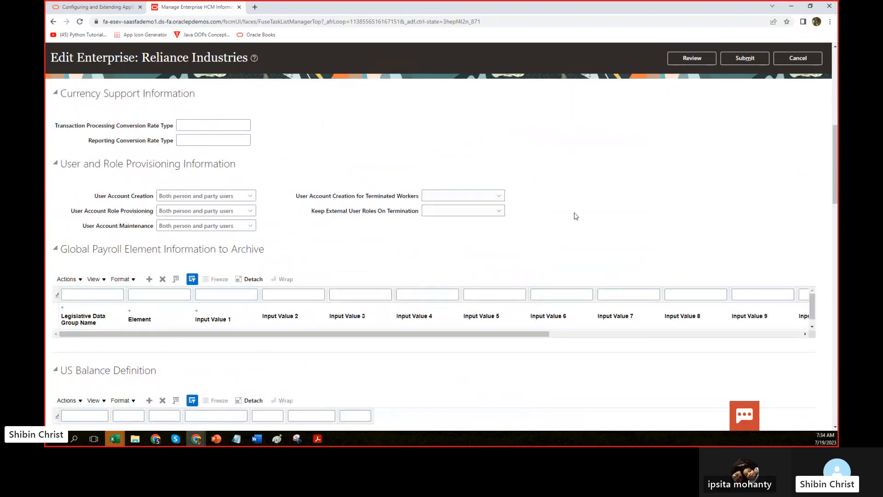
{"action": "scroll", "coordinate": [576, 216], "scroll_direction": "down", "scroll_amount": 3}
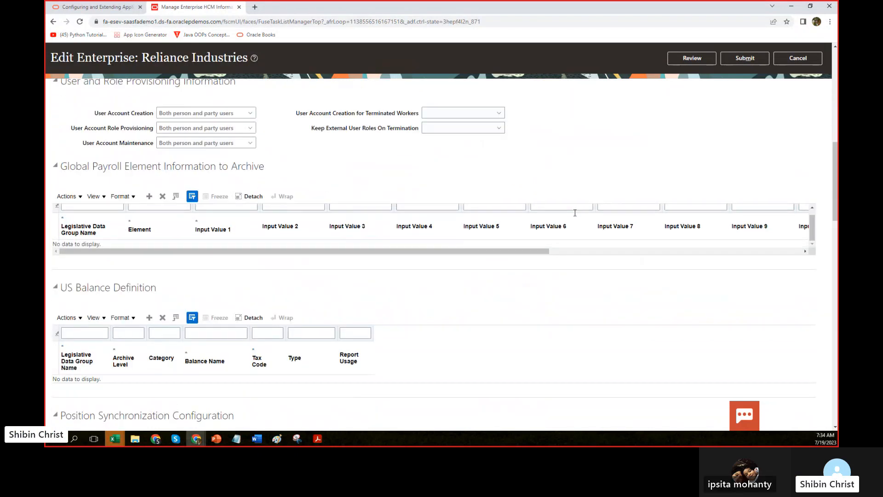
{"action": "scroll", "coordinate": [576, 217], "scroll_direction": "up", "scroll_amount": 4}
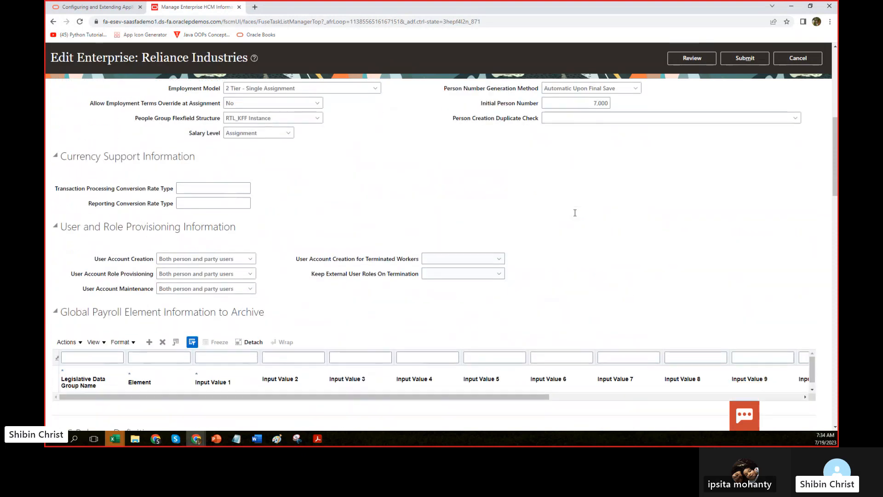
{"action": "scroll", "coordinate": [779, 287], "scroll_direction": "down", "scroll_amount": 3}
{"action": "scroll", "coordinate": [780, 286], "scroll_direction": "down", "scroll_amount": 3}
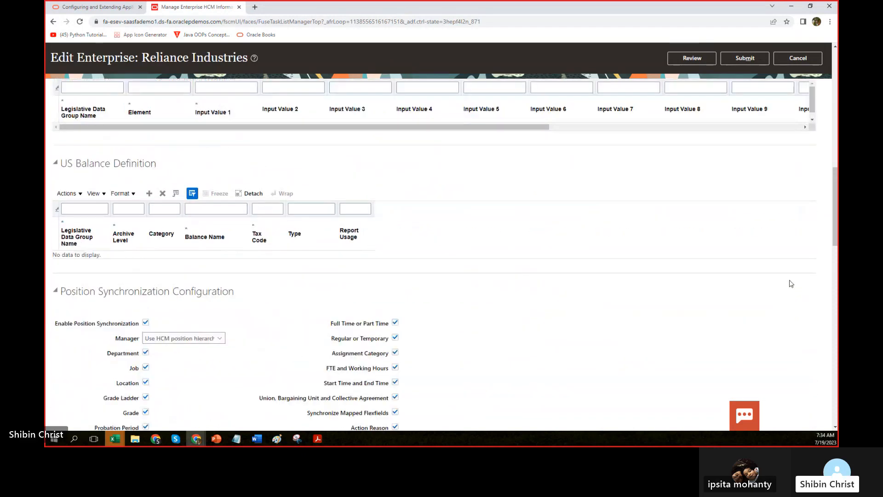
- Examine the sections from Position Synchronization Configuration through HCM Connections Configuration, including the Editing Enabled choices for HCM business objects
{"action": "scroll", "coordinate": [789, 284], "scroll_direction": "down", "scroll_amount": 1}
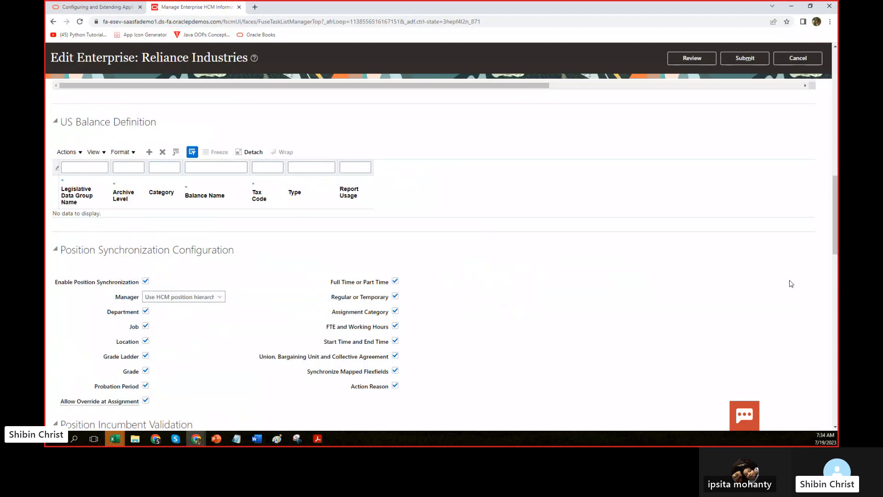
{"action": "scroll", "coordinate": [790, 283], "scroll_direction": "down", "scroll_amount": 5}
{"action": "scroll", "coordinate": [810, 278], "scroll_direction": "down", "scroll_amount": 2}
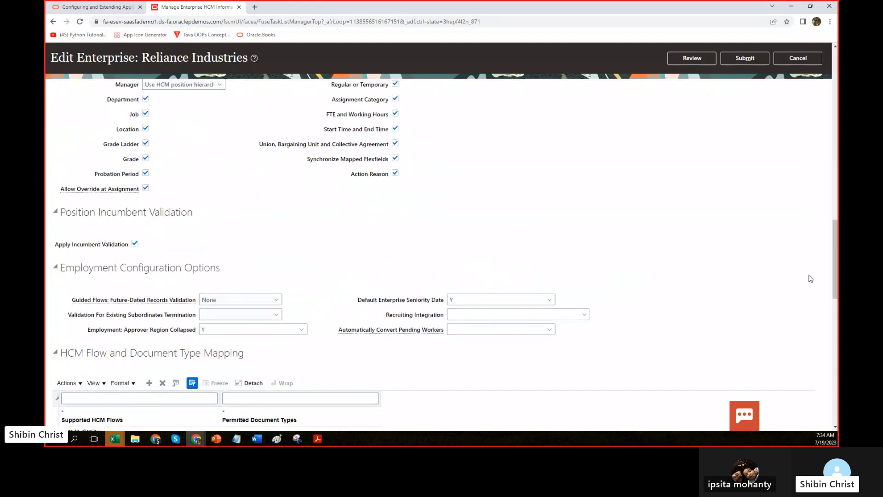
{"action": "scroll", "coordinate": [810, 278], "scroll_direction": "down", "scroll_amount": 4}
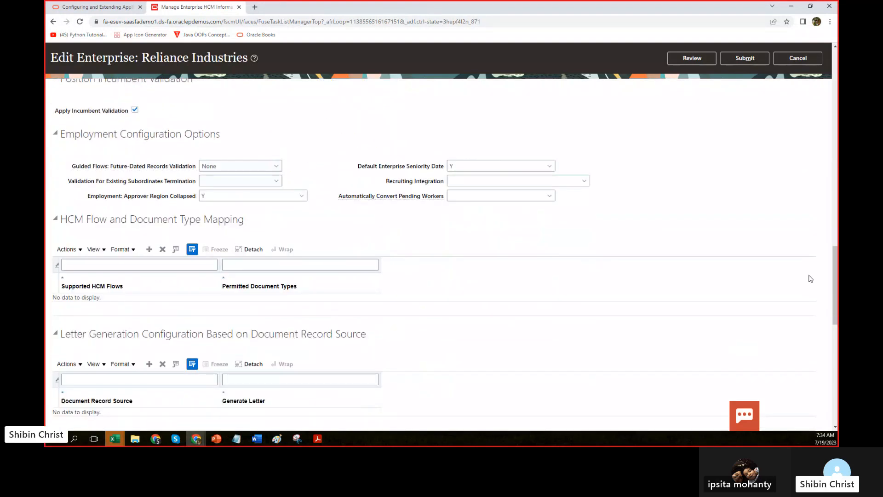
{"action": "scroll", "coordinate": [810, 279], "scroll_direction": "down", "scroll_amount": 3}
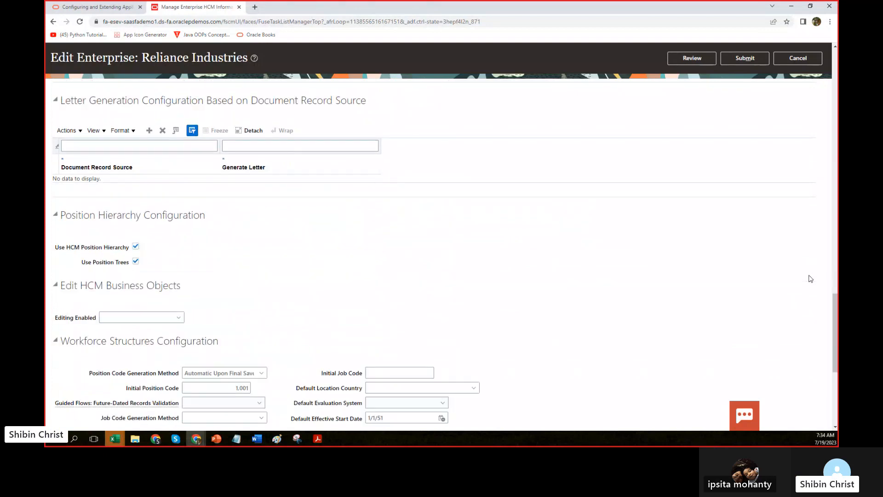
{"action": "scroll", "coordinate": [810, 278], "scroll_direction": "down", "scroll_amount": 3}
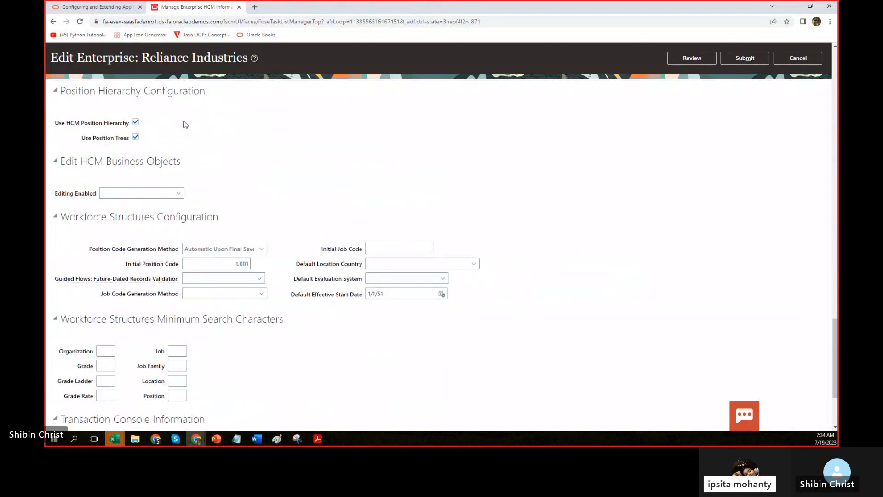
{"action": "left_click", "coordinate": [178, 193]}
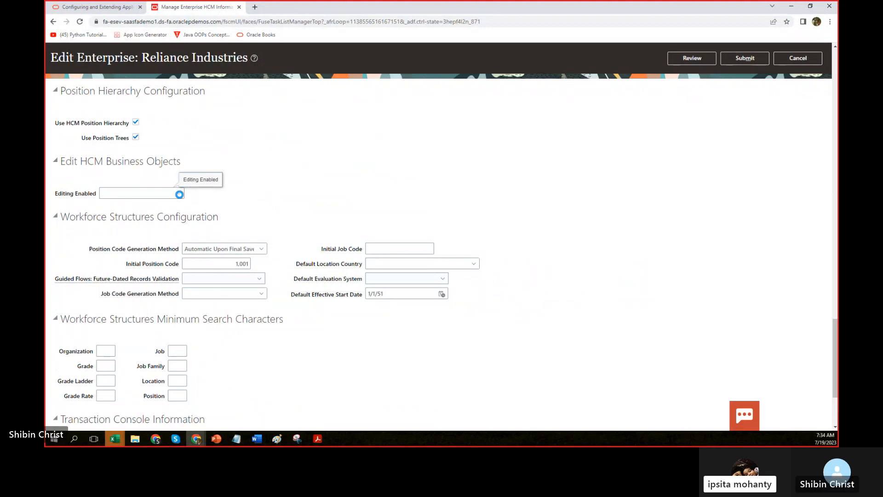
{"action": "left_click", "coordinate": [206, 185]}
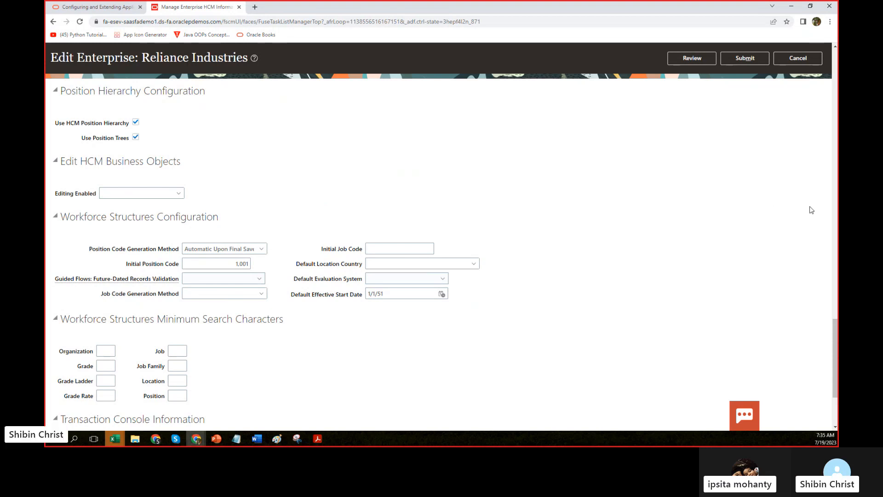
{"action": "scroll", "coordinate": [811, 210], "scroll_direction": "down", "scroll_amount": 3}
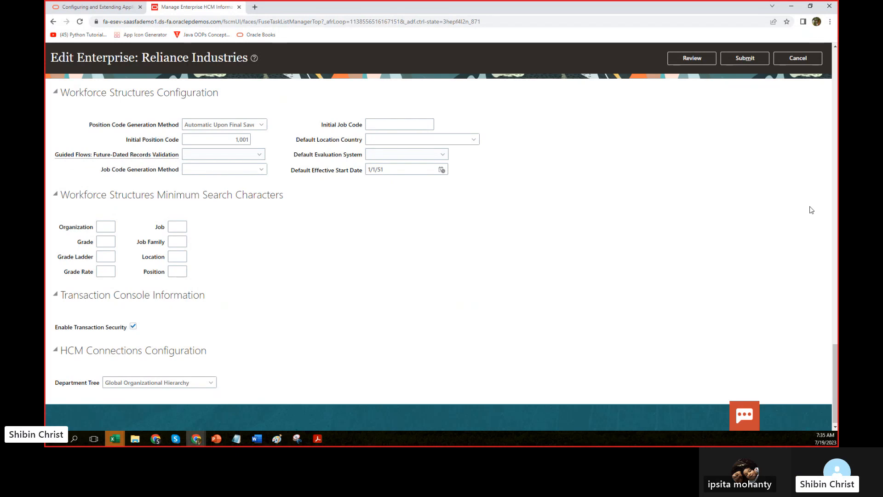
{"action": "scroll", "coordinate": [811, 210], "scroll_direction": "up", "scroll_amount": 7}
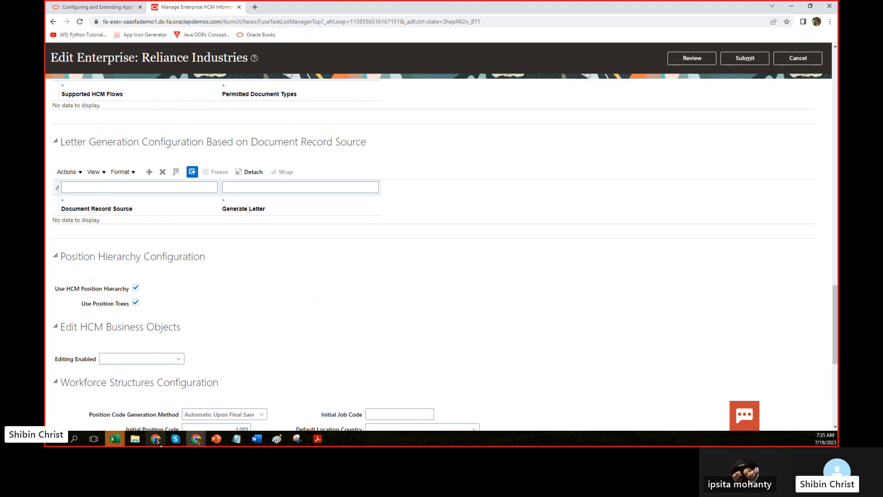
- Switch to the Day 13 training presentation in PowerPoint and examine the descriptive, extensible and key flexfield slides
{"action": "left_click", "coordinate": [217, 445]}
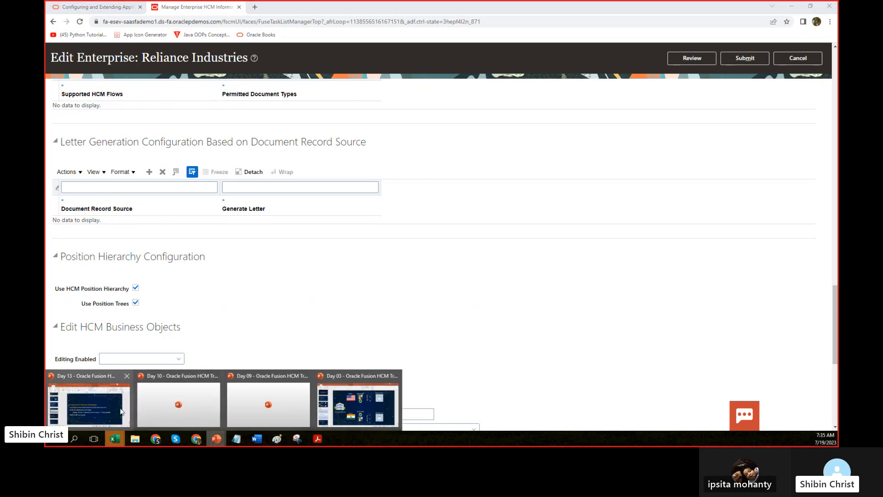
{"action": "left_click", "coordinate": [87, 404]}
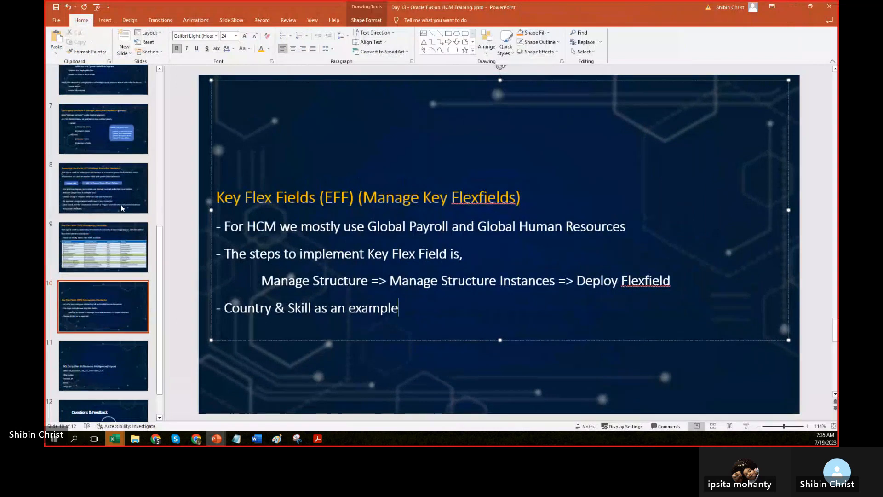
{"action": "left_click", "coordinate": [104, 203]}
{"action": "key", "text": "Up"}
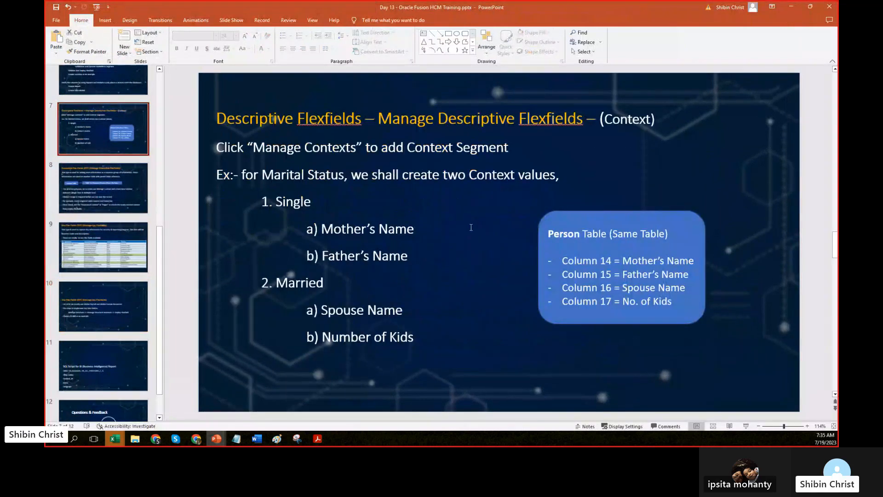
{"action": "left_click", "coordinate": [84, 78]}
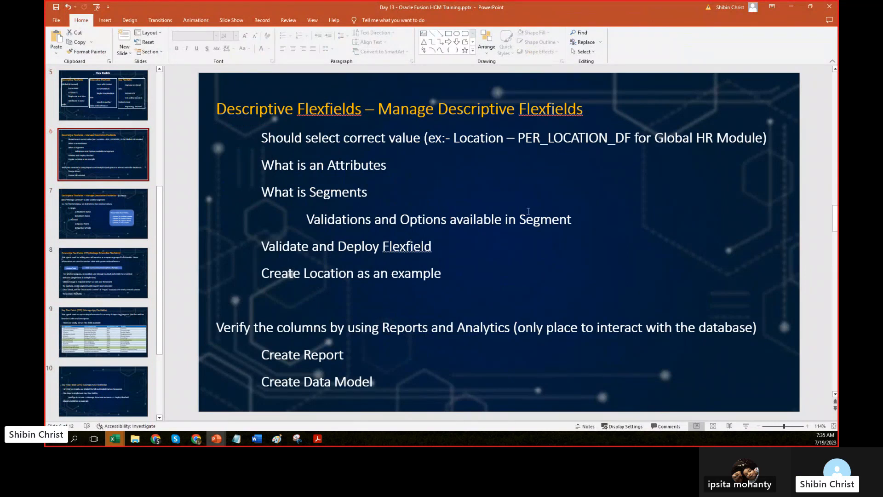
{"action": "left_click", "coordinate": [85, 327]}
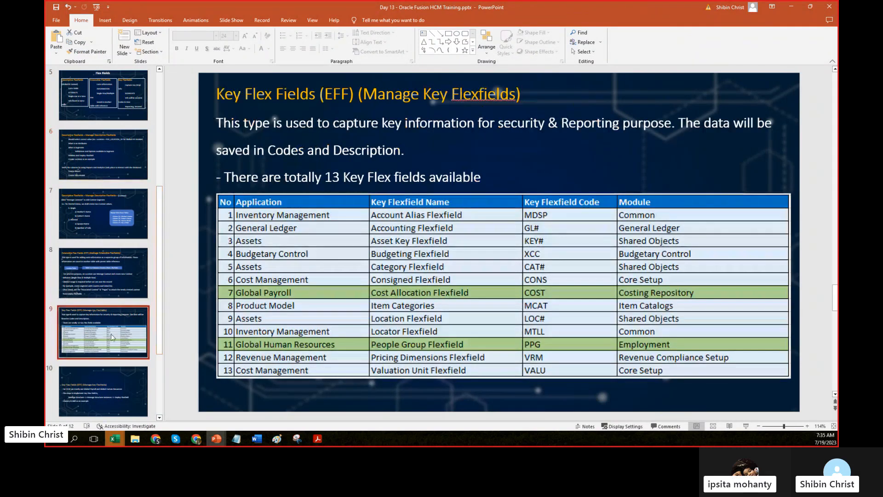
{"action": "left_click", "coordinate": [84, 213]}
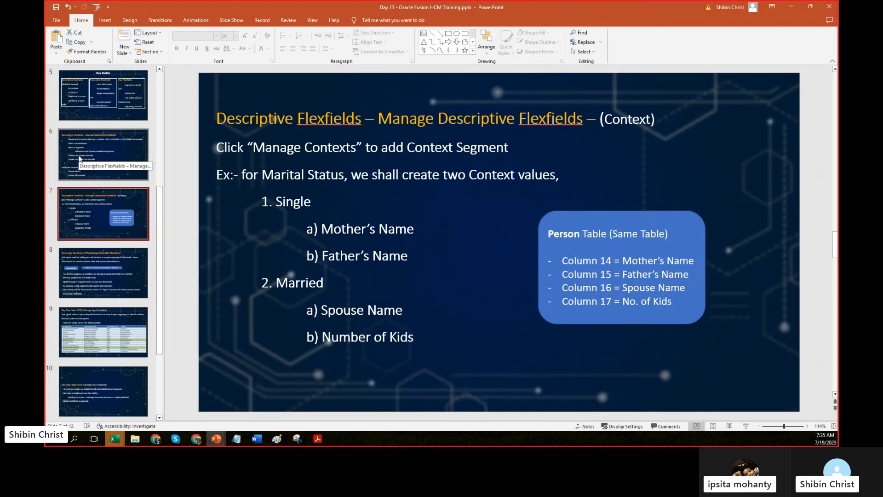
{"action": "left_click", "coordinate": [84, 272]}
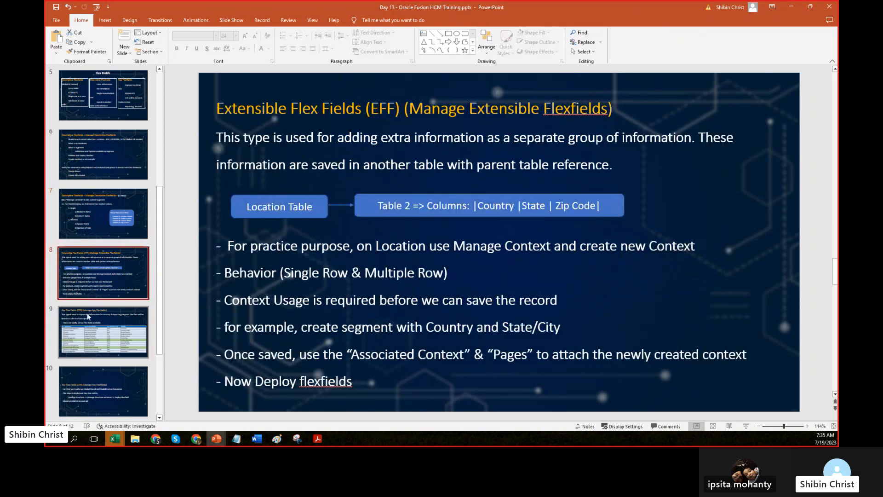
{"action": "left_click", "coordinate": [104, 357]}
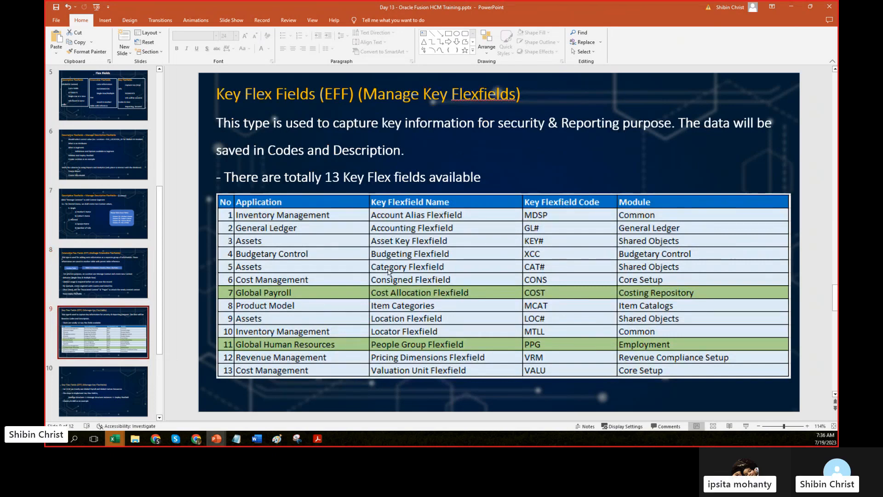
- Return to the enterprise edit page in Chrome and review its sections back up to Work Day Information
{"action": "left_click", "coordinate": [789, 6]}
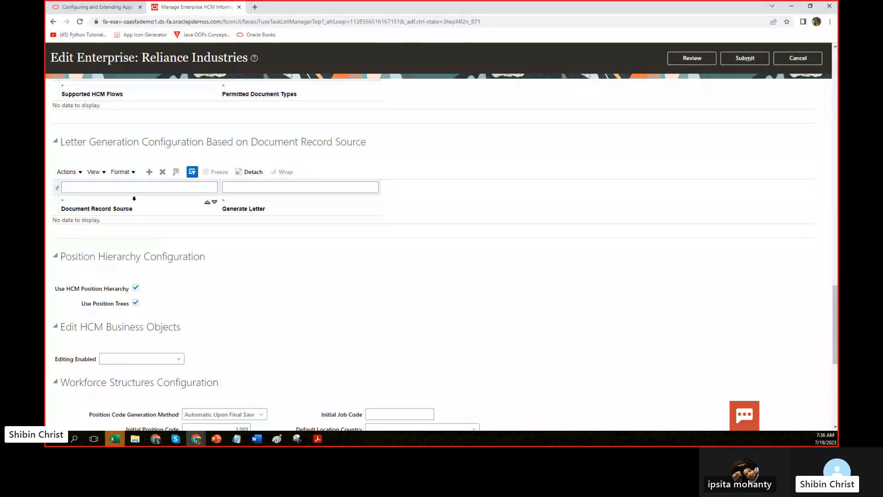
{"action": "scroll", "coordinate": [437, 262], "scroll_direction": "up", "scroll_amount": 5}
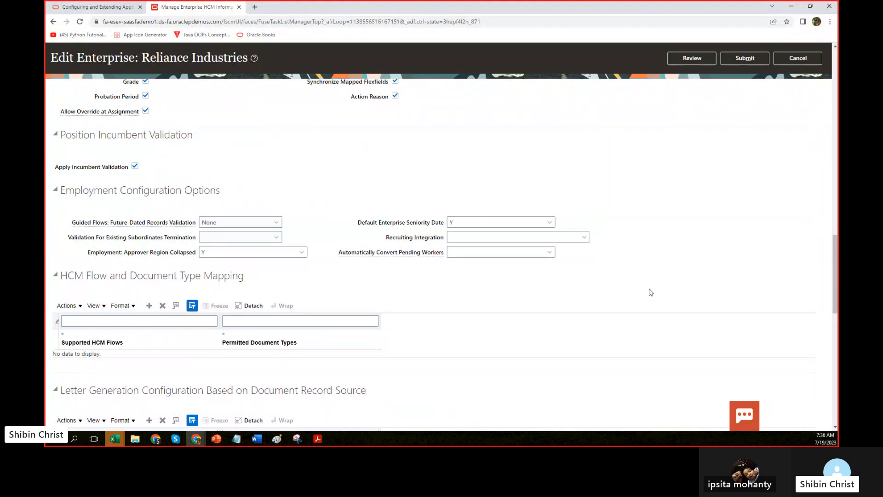
{"action": "scroll", "coordinate": [651, 292], "scroll_direction": "up", "scroll_amount": 5}
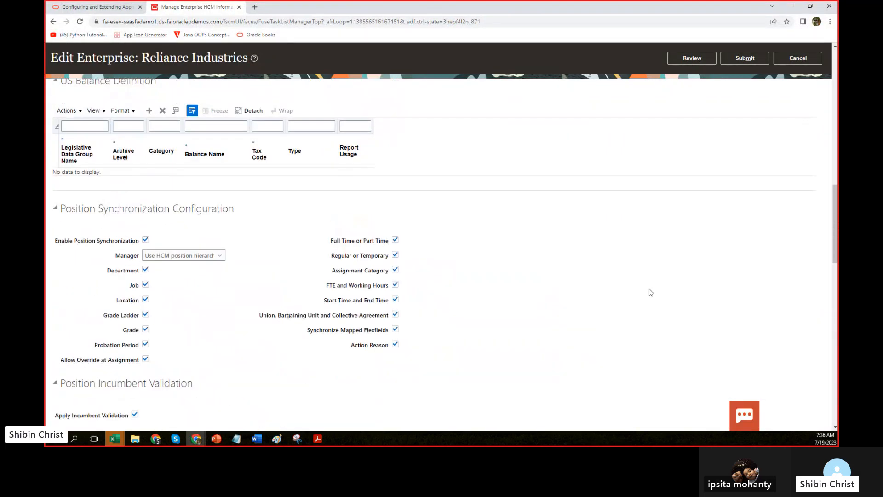
{"action": "scroll", "coordinate": [651, 292], "scroll_direction": "up", "scroll_amount": 3}
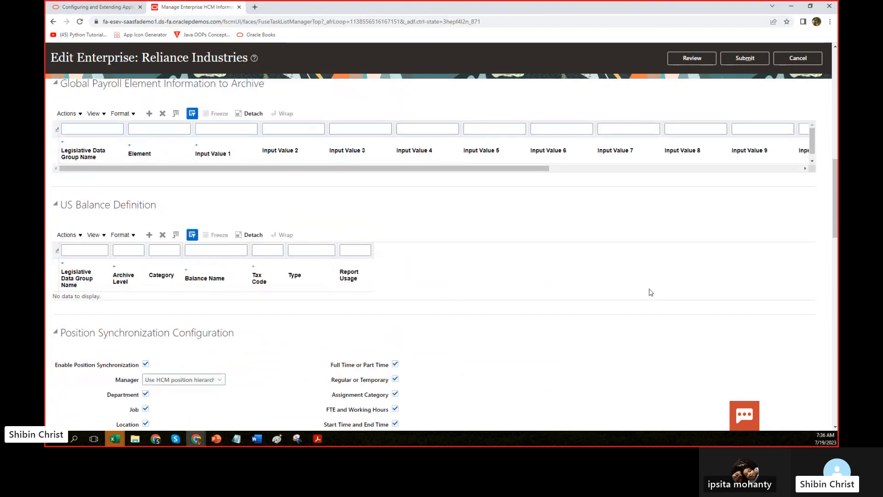
{"action": "scroll", "coordinate": [650, 292], "scroll_direction": "up", "scroll_amount": 5}
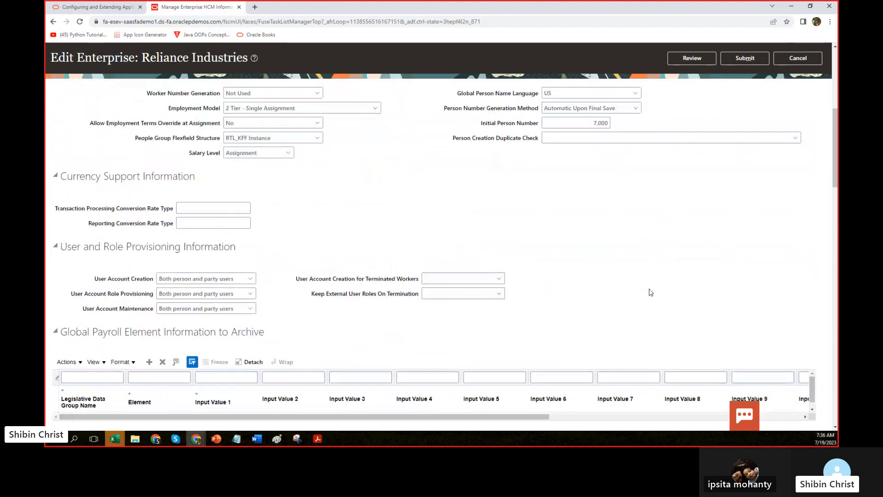
{"action": "left_click", "coordinate": [457, 278]}
{"action": "scroll", "coordinate": [470, 223], "scroll_direction": "up", "scroll_amount": 1}
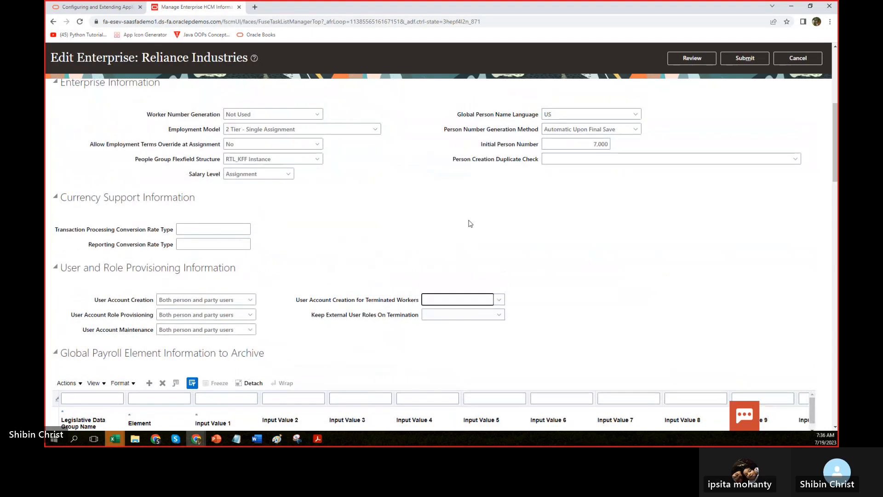
{"action": "scroll", "coordinate": [470, 223], "scroll_direction": "up", "scroll_amount": 3}
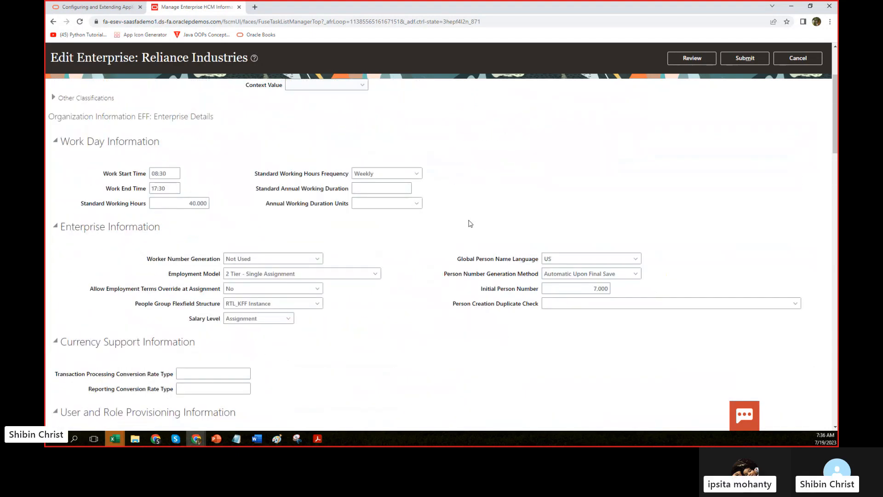
- Examine the Enterprise Description section and expand Other Classifications on the enterprise edit page
{"action": "scroll", "coordinate": [470, 223], "scroll_direction": "up", "scroll_amount": 2}
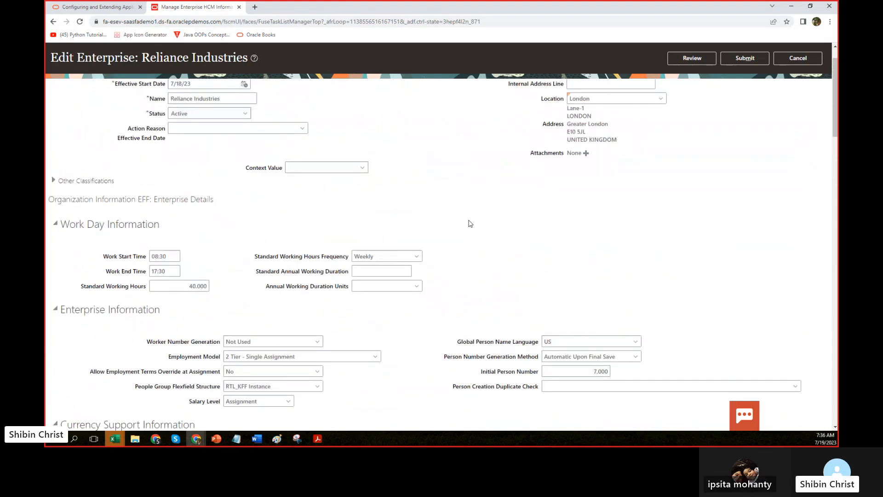
{"action": "scroll", "coordinate": [470, 224], "scroll_direction": "up", "scroll_amount": 1}
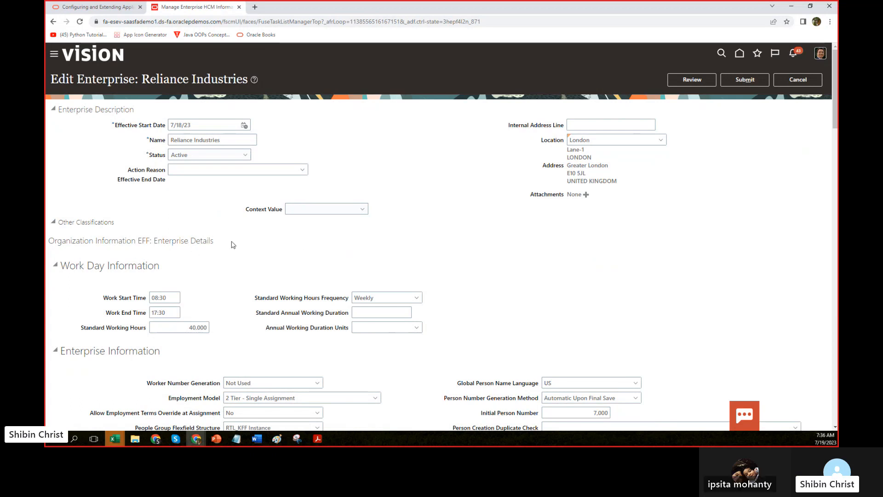
{"action": "scroll", "coordinate": [473, 260], "scroll_direction": "down", "scroll_amount": 2}
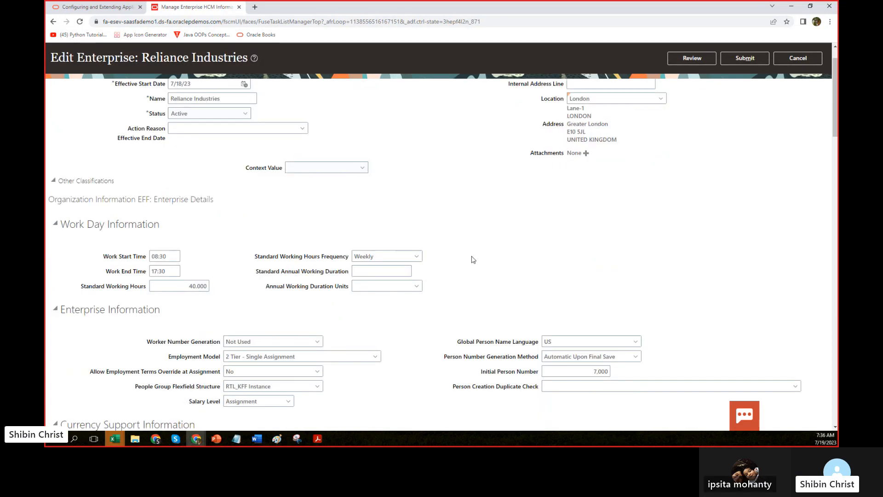
{"action": "scroll", "coordinate": [473, 259], "scroll_direction": "up", "scroll_amount": 2}
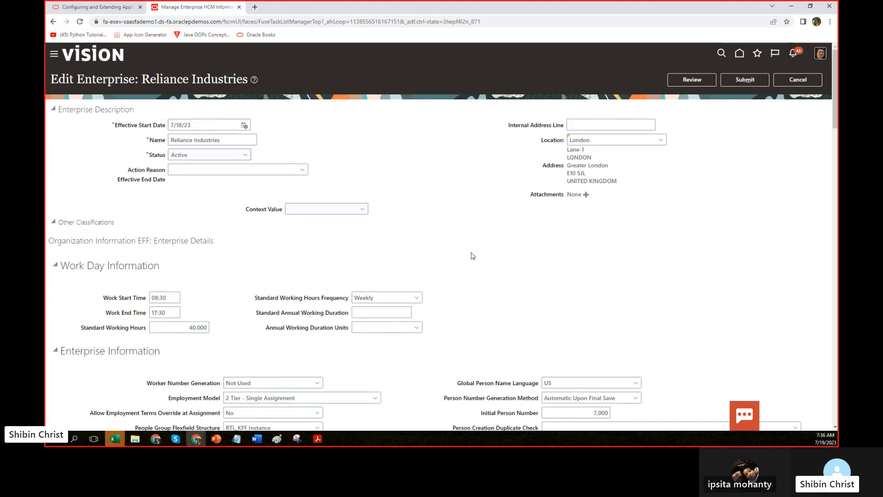
- Examine the enterprise sections from Work Day Information through Position Synchronization and Employment Configuration Options to Workforce Structures Configuration
{"action": "scroll", "coordinate": [469, 222], "scroll_direction": "down", "scroll_amount": 5}
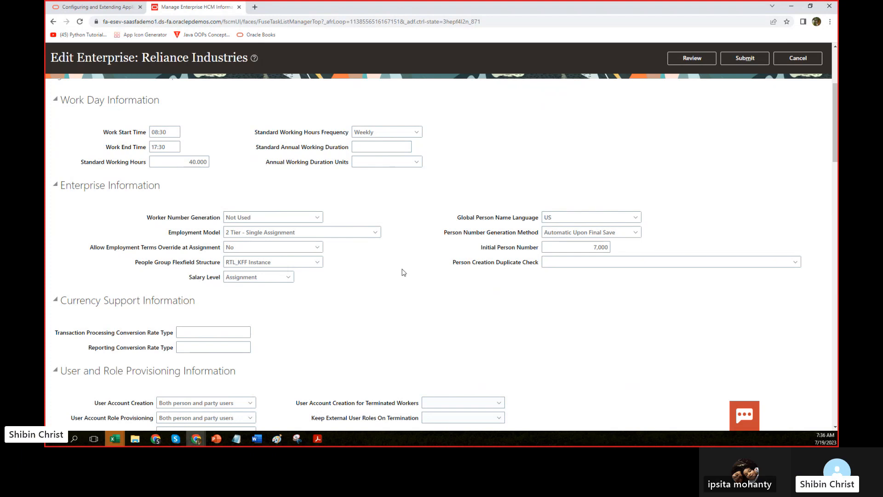
{"action": "scroll", "coordinate": [403, 273], "scroll_direction": "down", "scroll_amount": 1}
{"action": "scroll", "coordinate": [403, 271], "scroll_direction": "down", "scroll_amount": 4}
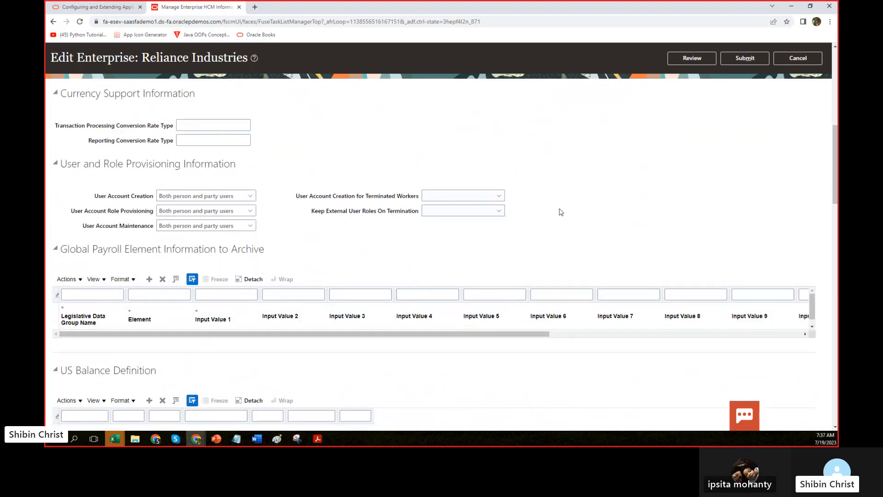
{"action": "scroll", "coordinate": [564, 203], "scroll_direction": "down", "scroll_amount": 3}
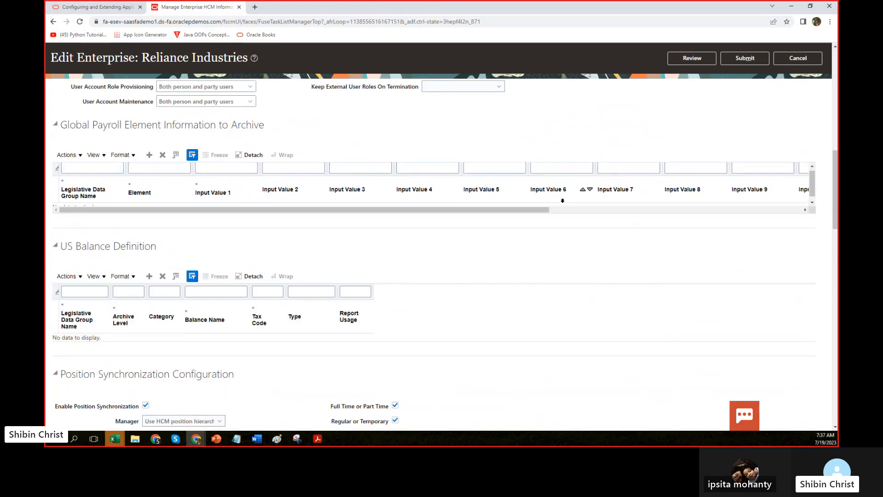
{"action": "scroll", "coordinate": [579, 354], "scroll_direction": "down", "scroll_amount": 6}
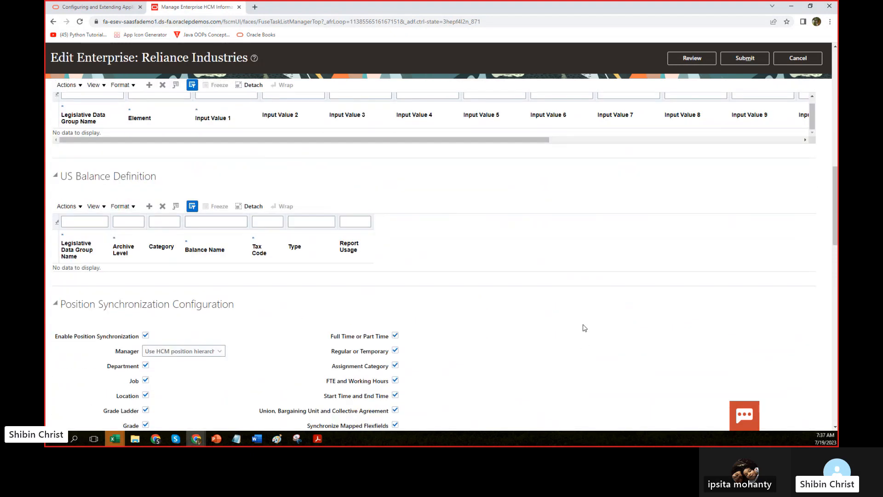
{"action": "scroll", "coordinate": [584, 323], "scroll_direction": "down", "scroll_amount": 2}
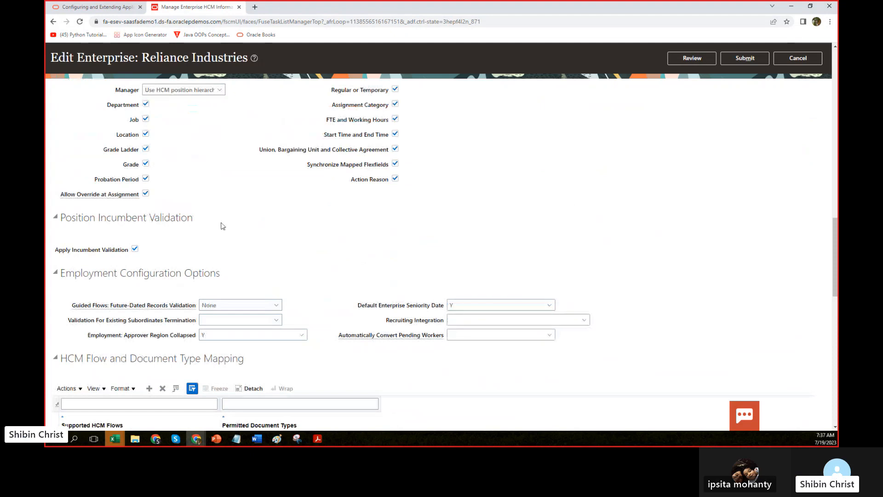
{"action": "scroll", "coordinate": [546, 219], "scroll_direction": "down", "scroll_amount": 1}
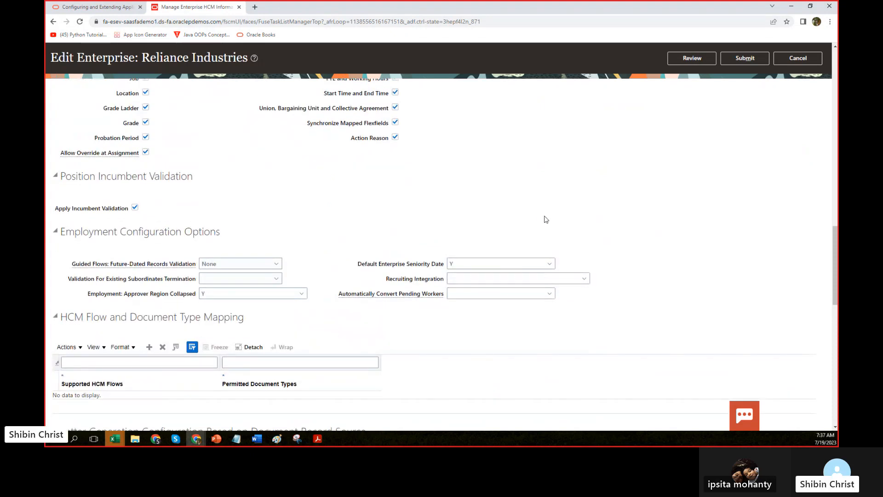
{"action": "scroll", "coordinate": [546, 220], "scroll_direction": "down", "scroll_amount": 5}
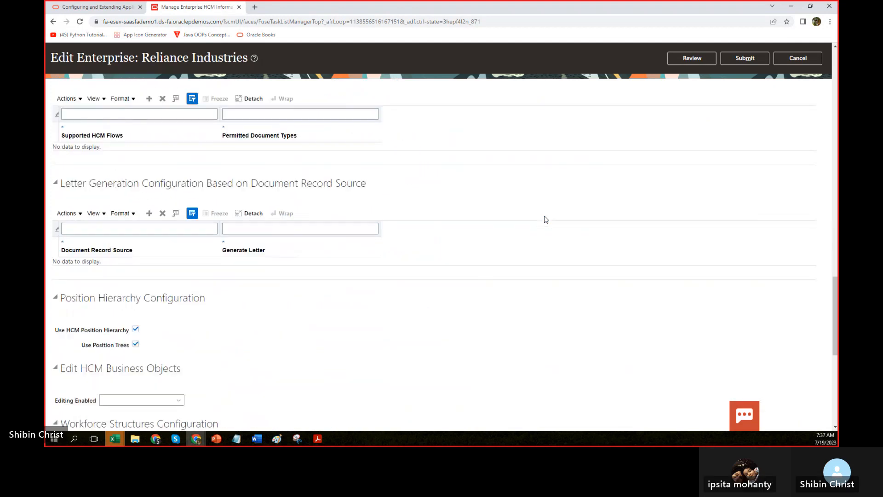
{"action": "scroll", "coordinate": [546, 219], "scroll_direction": "down", "scroll_amount": 3}
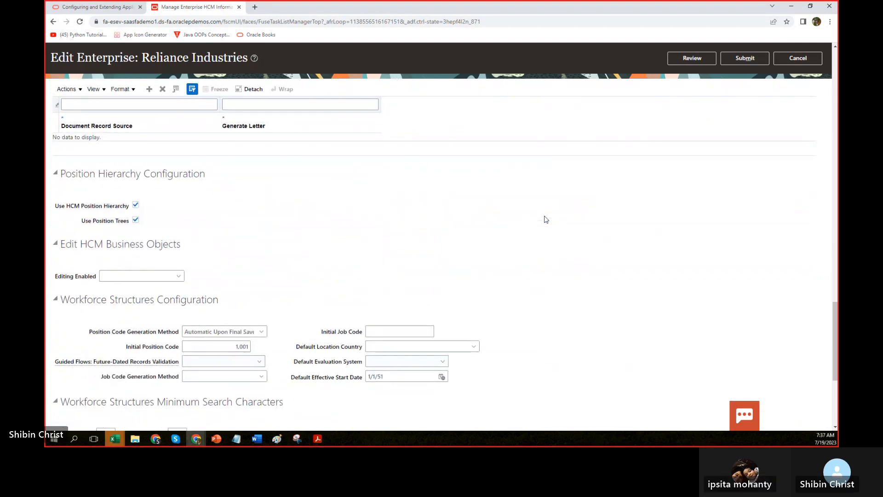
{"action": "scroll", "coordinate": [478, 248], "scroll_direction": "down", "scroll_amount": 2}
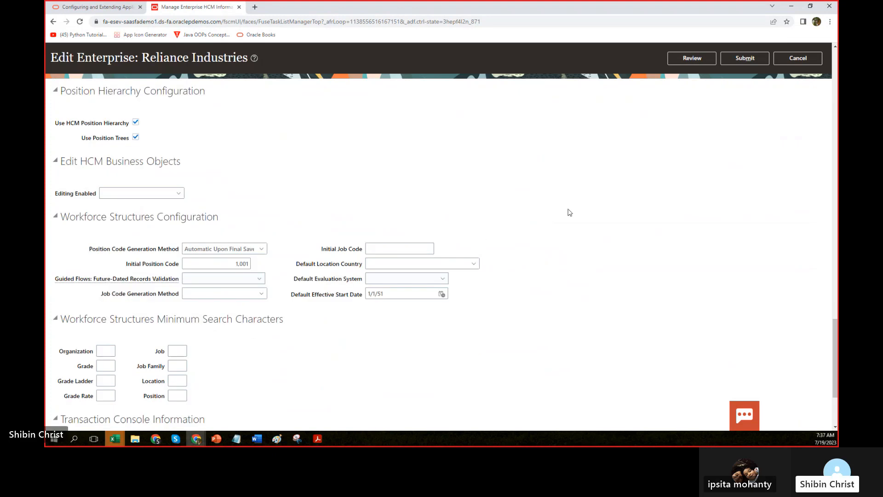
- Try Yes for Editing Enabled under Edit HCM Business Objects and clear the choice again
{"action": "left_click", "coordinate": [179, 191]}
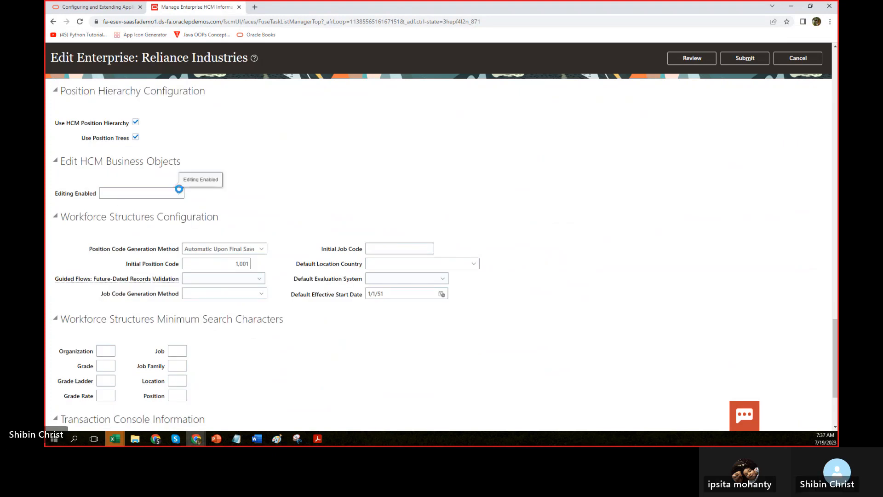
{"action": "left_click", "coordinate": [116, 234]}
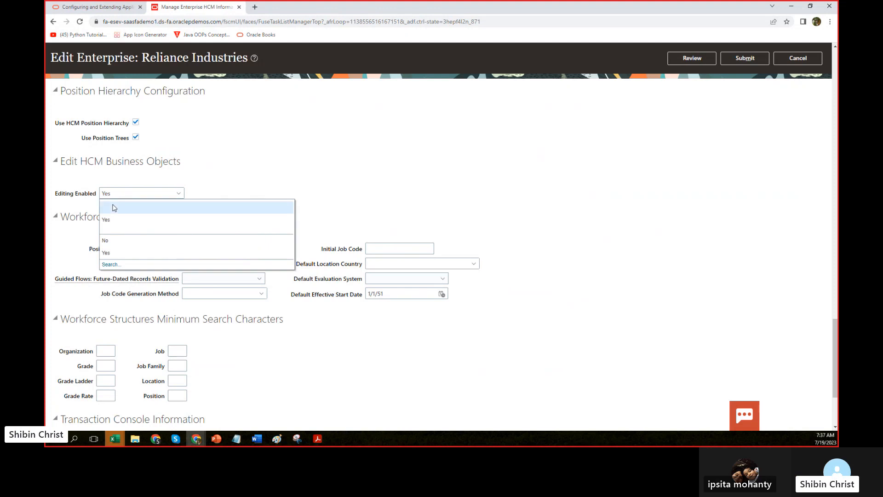
{"action": "left_click", "coordinate": [507, 180]}
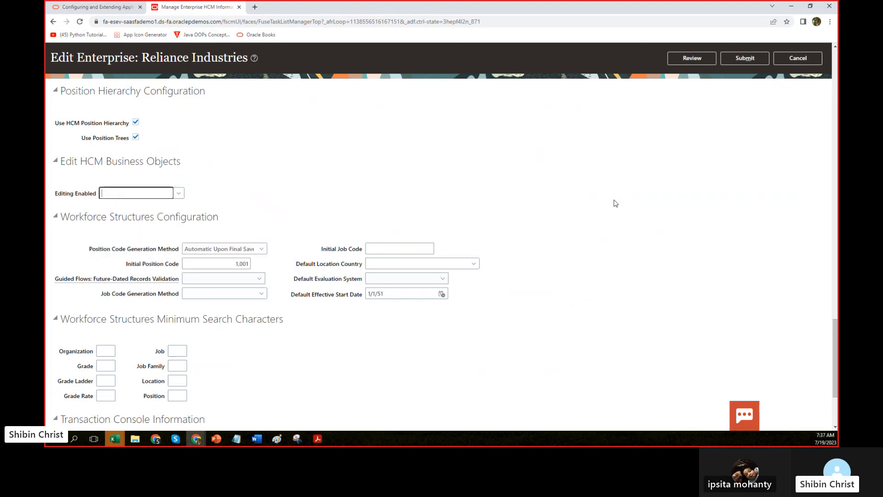
- Examine the workforce structures, minimum search characters, transaction console and HCM connections sections
{"action": "scroll", "coordinate": [613, 201], "scroll_direction": "down", "scroll_amount": 2}
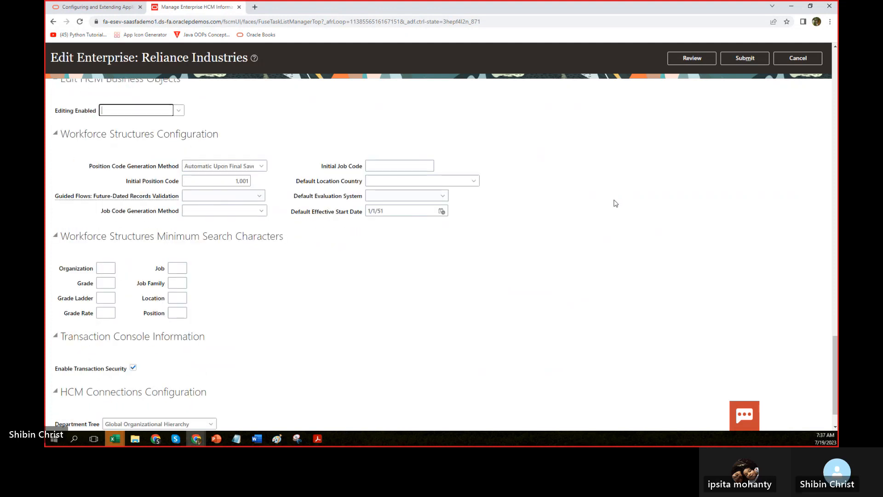
{"action": "scroll", "coordinate": [616, 203], "scroll_direction": "down", "scroll_amount": 1}
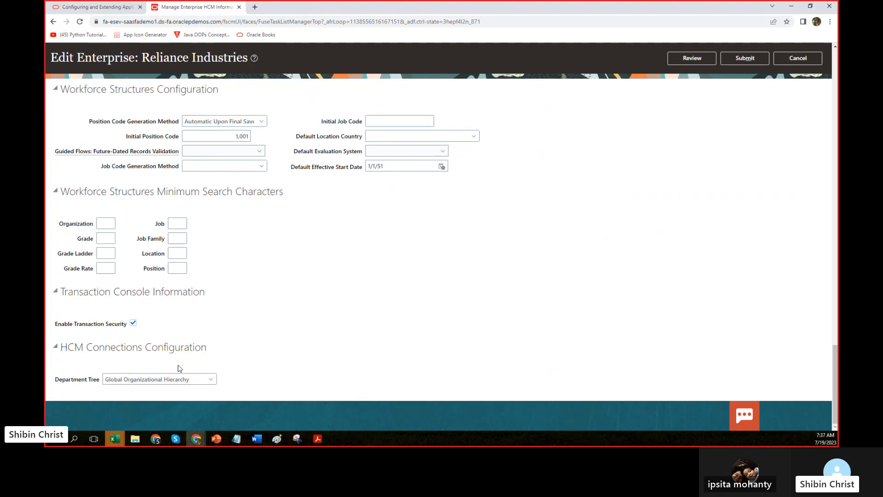
{"action": "scroll", "coordinate": [541, 303], "scroll_direction": "up", "scroll_amount": 2}
{"action": "scroll", "coordinate": [541, 304], "scroll_direction": "up", "scroll_amount": 6}
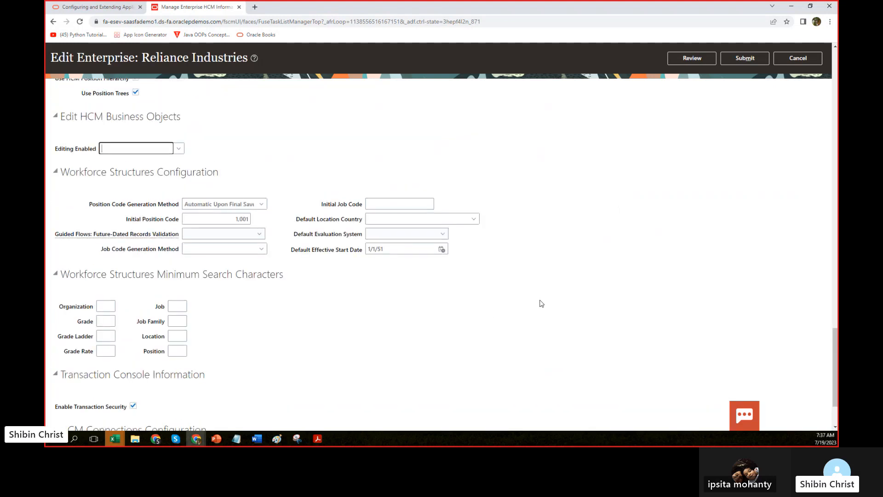
- Return to User and Role Provisioning Information and view the choices for Keep External User Roles On Termination
{"action": "scroll", "coordinate": [541, 304], "scroll_direction": "up", "scroll_amount": 10}
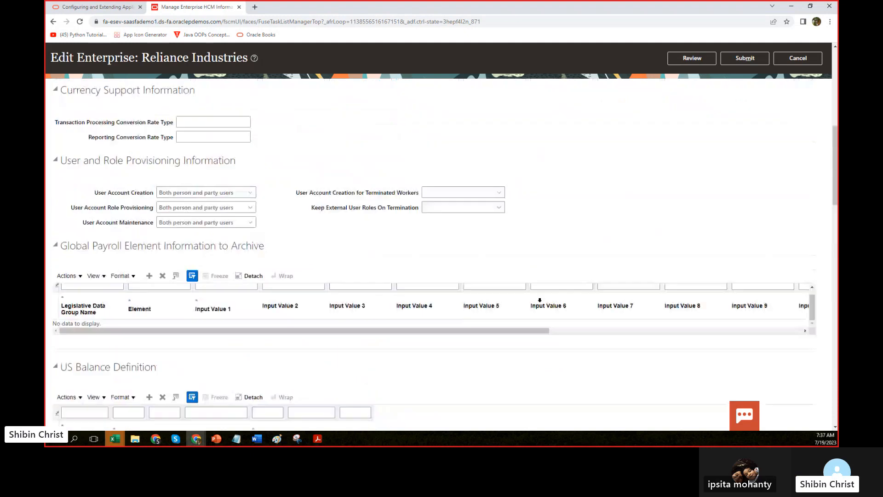
{"action": "scroll", "coordinate": [574, 337], "scroll_direction": "down", "scroll_amount": 2}
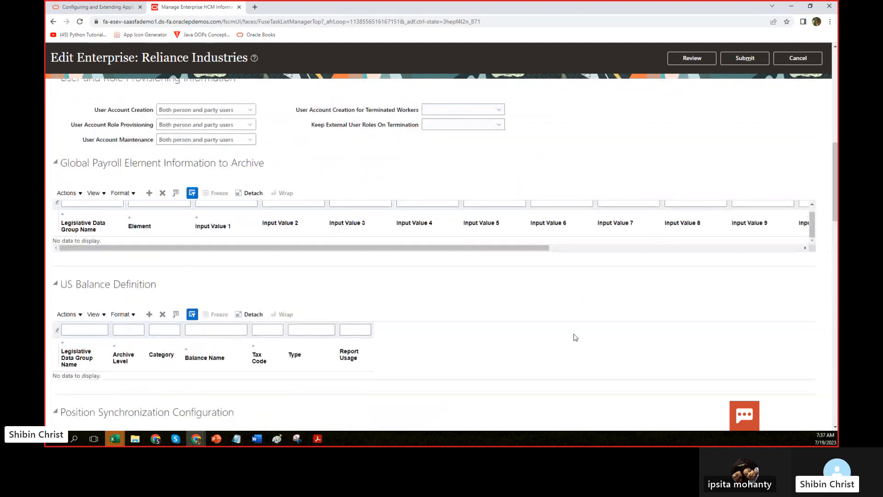
{"action": "scroll", "coordinate": [574, 336], "scroll_direction": "up", "scroll_amount": 4}
{"action": "scroll", "coordinate": [575, 335], "scroll_direction": "down", "scroll_amount": 2}
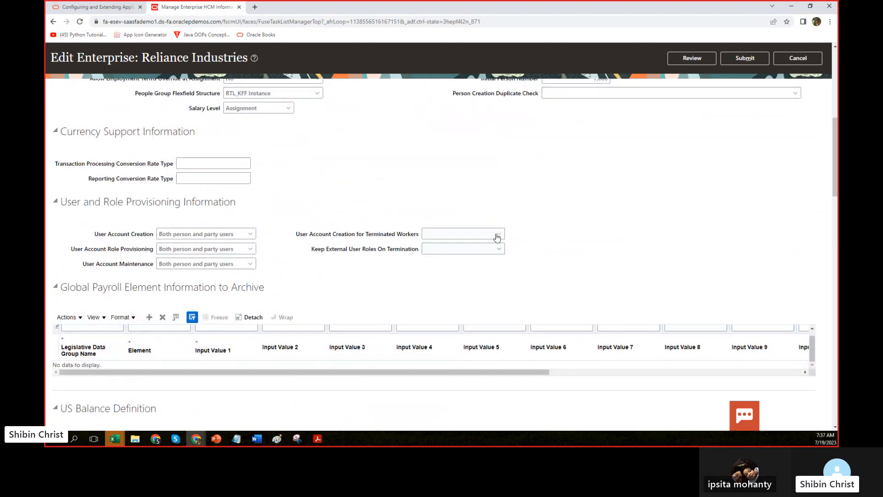
{"action": "left_click", "coordinate": [450, 249]}
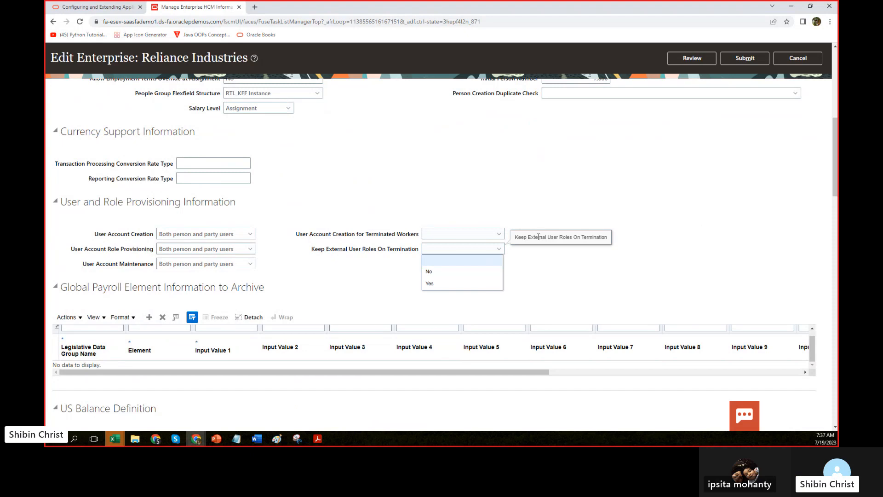
{"action": "left_click", "coordinate": [526, 186]}
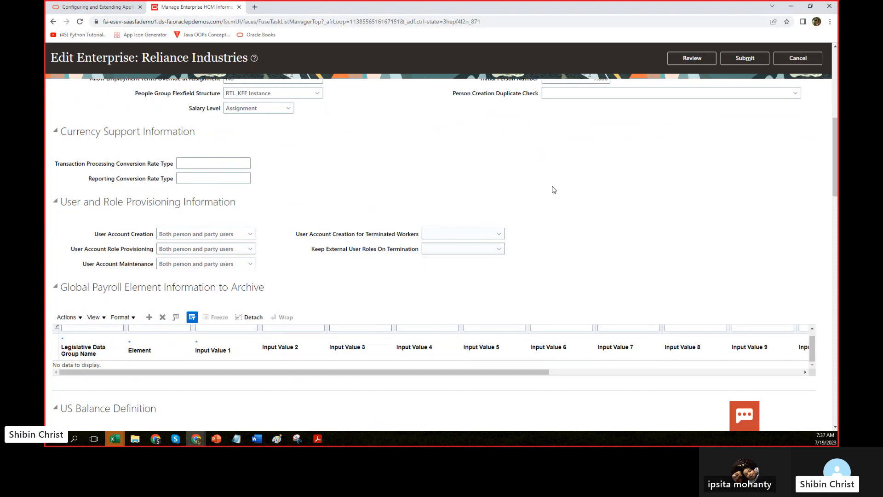
- Set the People Group Flexfield Structure in Enterprise Information to Chase Skill Location and recheck the available structures
{"action": "scroll", "coordinate": [512, 265], "scroll_direction": "up", "scroll_amount": 3}
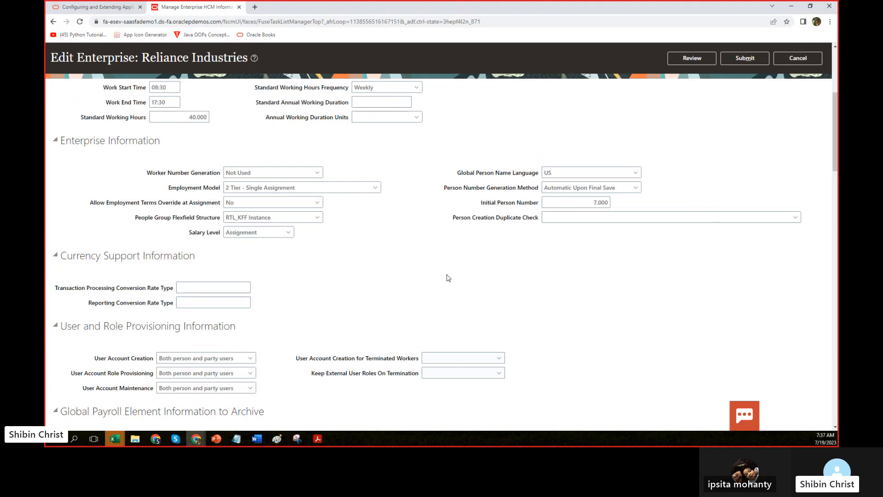
{"action": "scroll", "coordinate": [446, 277], "scroll_direction": "up", "scroll_amount": 2}
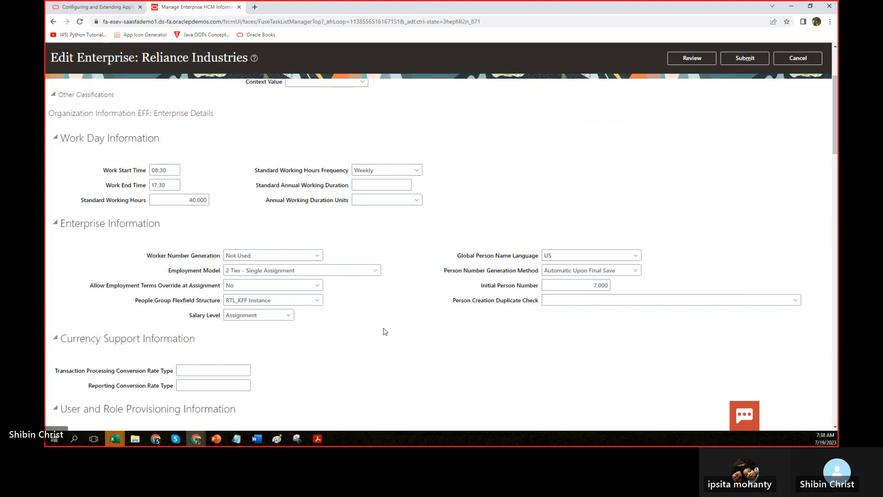
{"action": "left_click", "coordinate": [318, 302]}
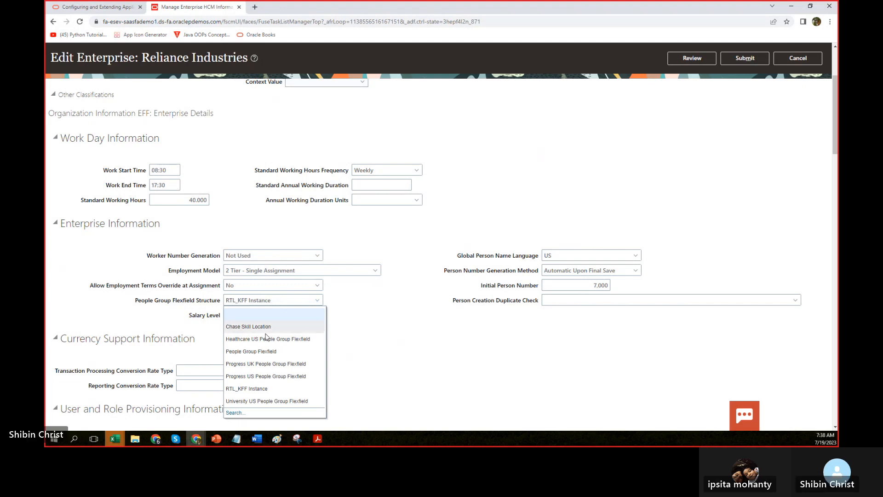
{"action": "left_click", "coordinate": [270, 328]}
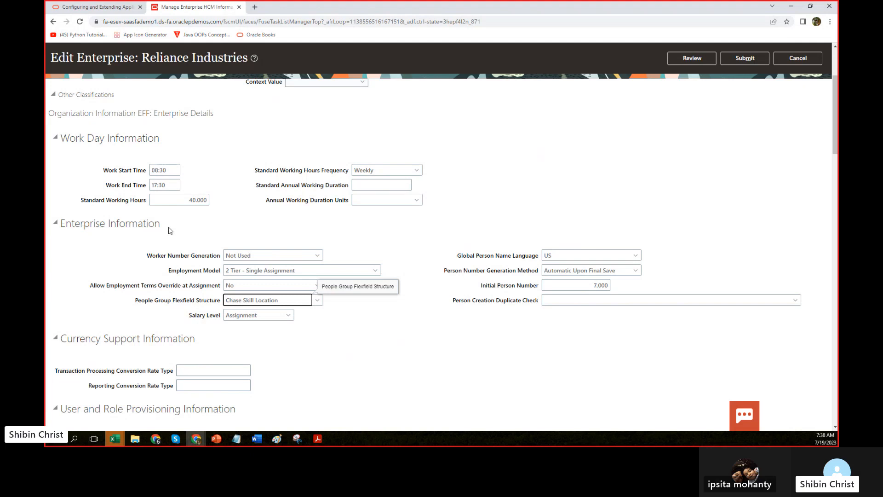
{"action": "left_click_drag", "start_coordinate": [133, 301], "coordinate": [229, 301]}
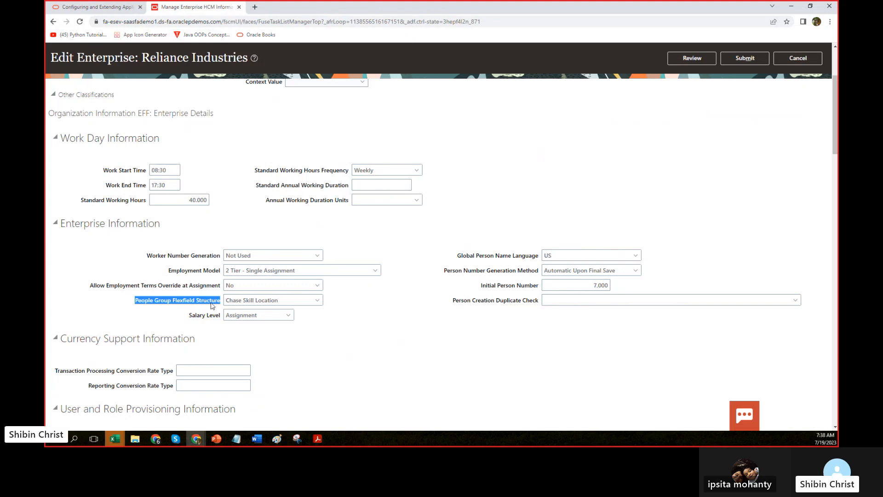
{"action": "left_click", "coordinate": [316, 302]}
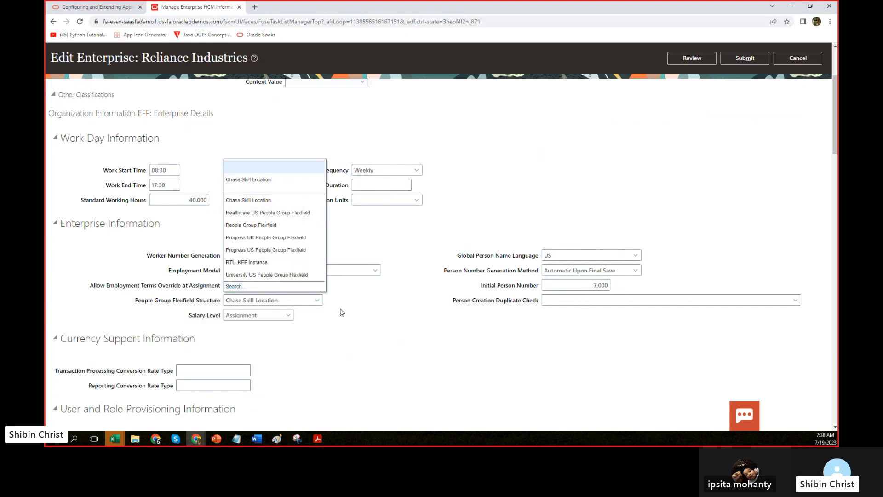
{"action": "left_click", "coordinate": [366, 329]}
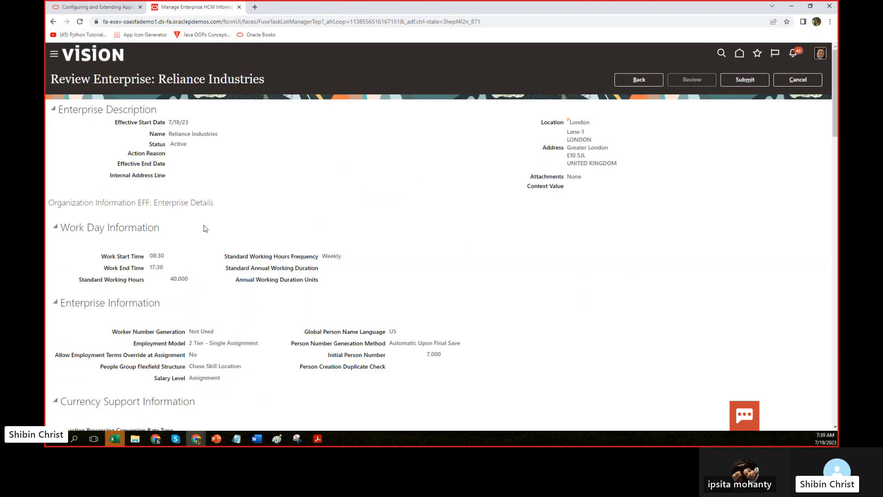
- Check the enterprise details on the review page, submit the request and acknowledge the submission
{"action": "scroll", "coordinate": [244, 187], "scroll_direction": "down", "scroll_amount": 3}
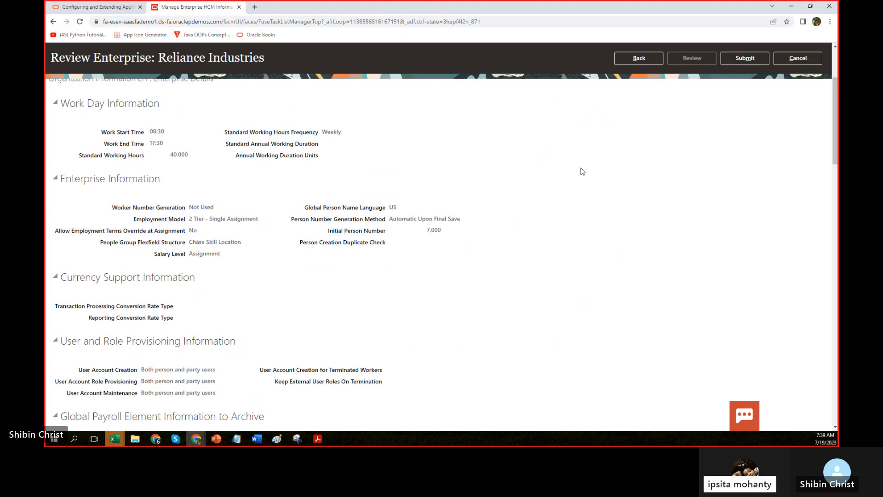
{"action": "left_click", "coordinate": [742, 58]}
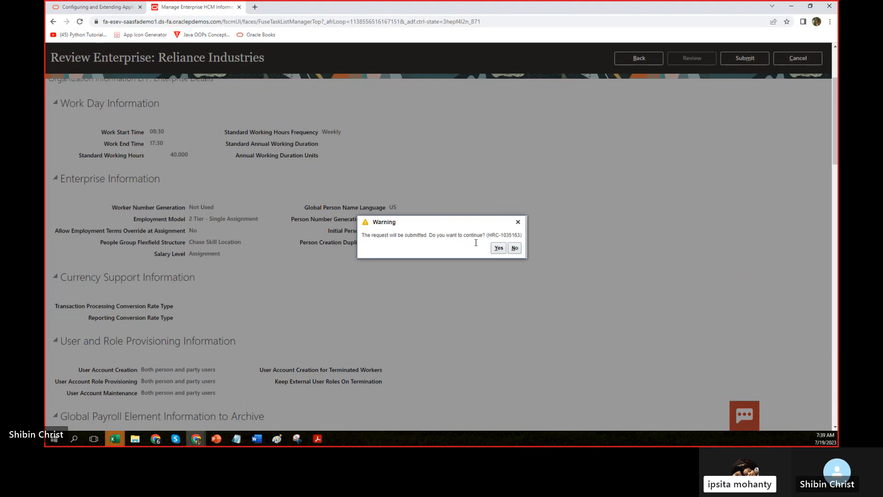
{"action": "left_click", "coordinate": [498, 248]}
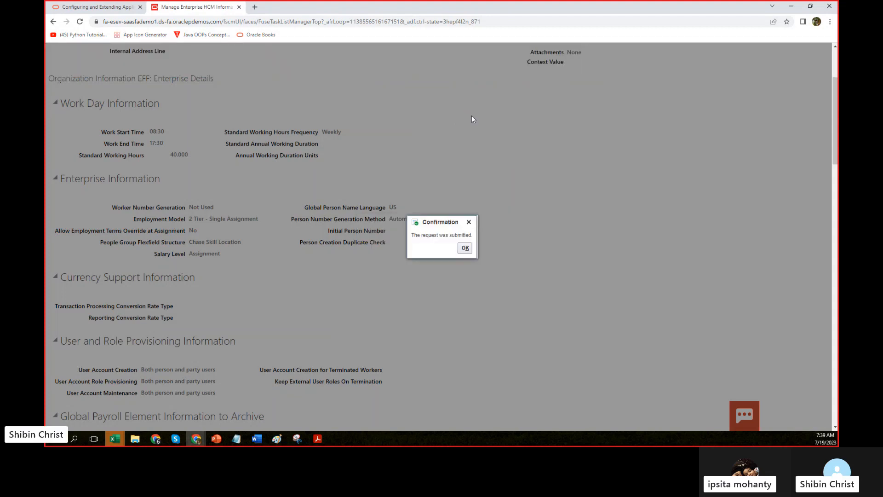
{"action": "left_click", "coordinate": [465, 248]}
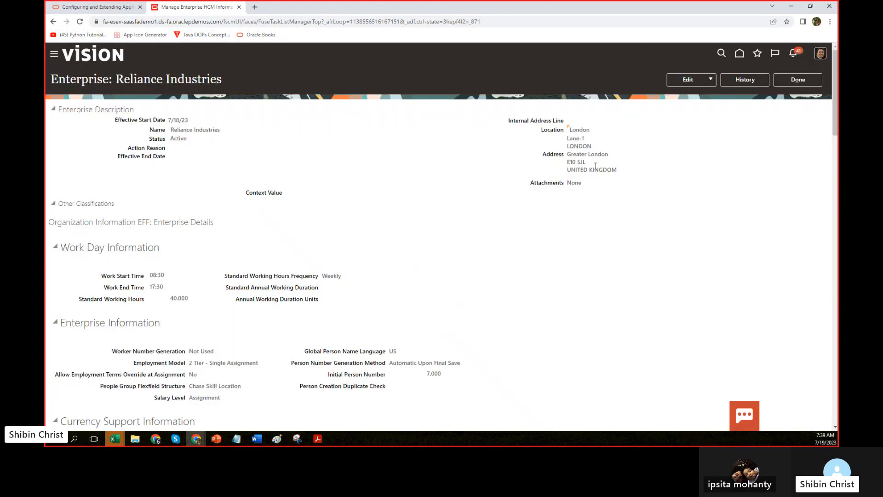
- Close the enterprise record and start the Hire an Employee task from New Person
{"action": "left_click", "coordinate": [803, 82]}
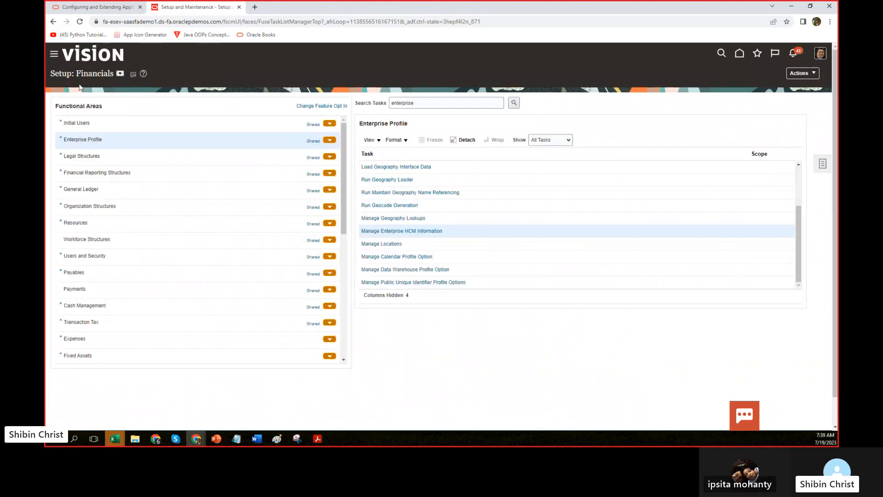
{"action": "left_click", "coordinate": [54, 56]}
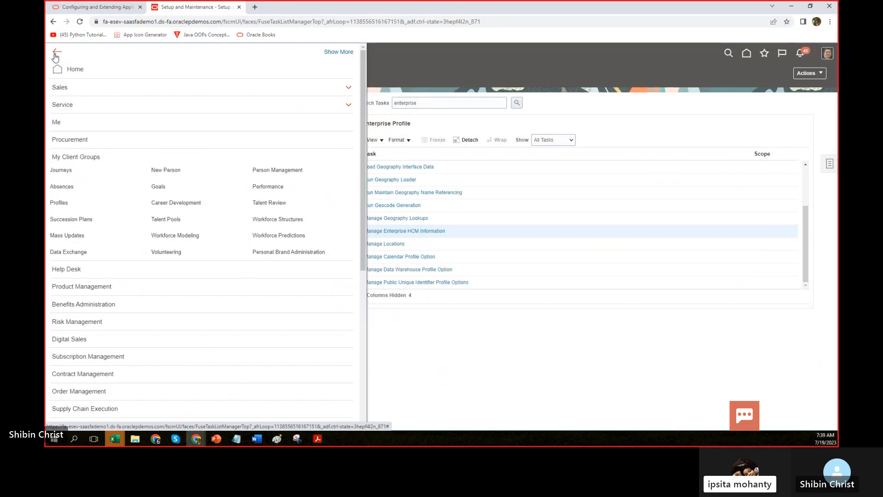
{"action": "left_click", "coordinate": [182, 169]}
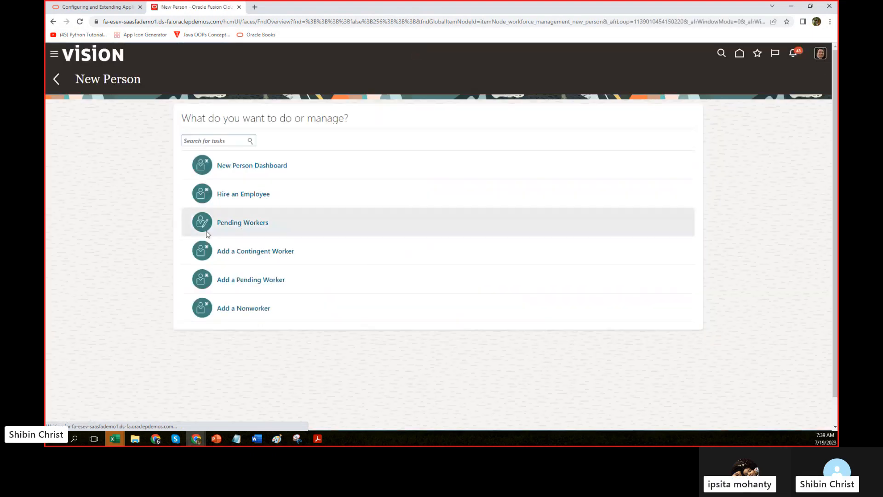
{"action": "left_click", "coordinate": [257, 194]}
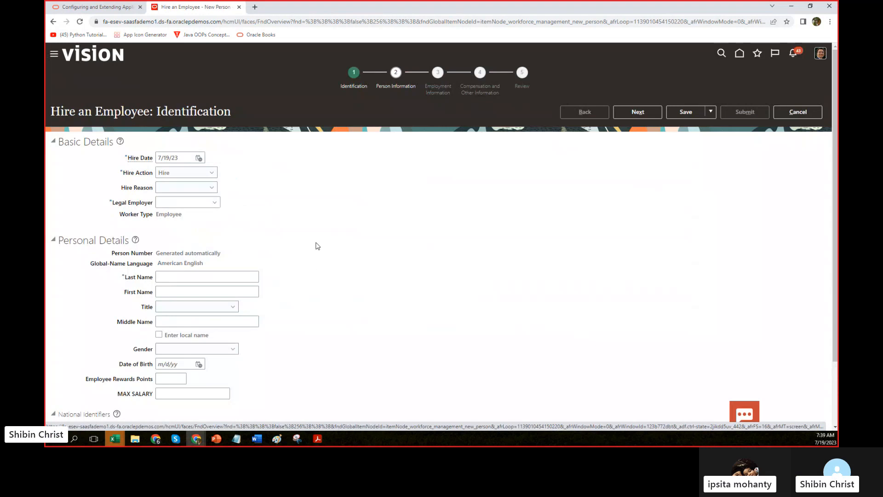
{"action": "scroll", "coordinate": [316, 246], "scroll_direction": "down", "scroll_amount": 2}
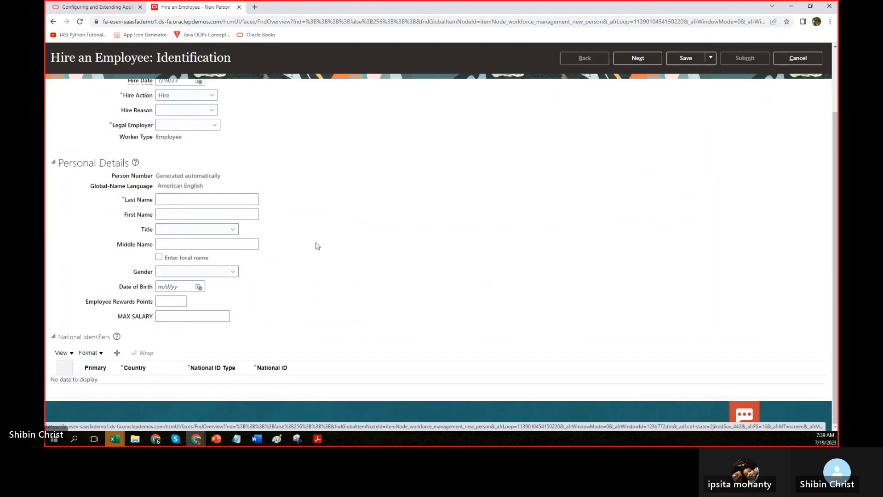
{"action": "scroll", "coordinate": [316, 246], "scroll_direction": "up", "scroll_amount": 2}
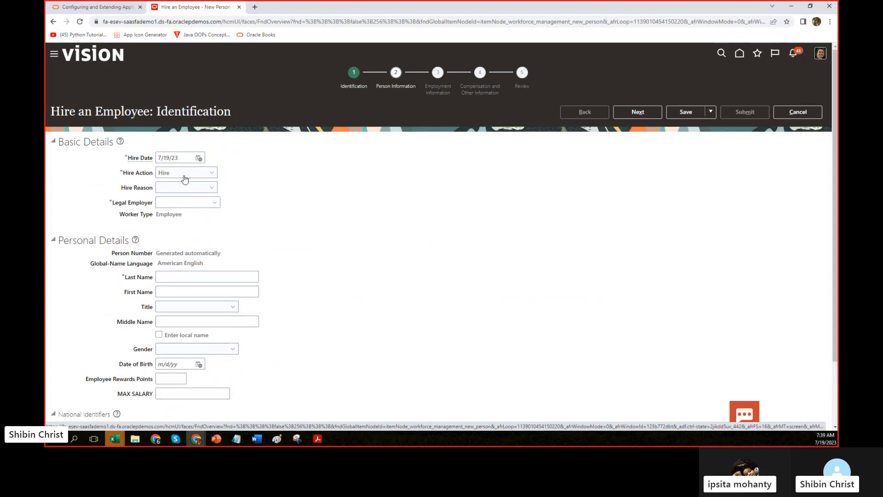
- Set the hire reason to Hire to fill vacant position and the legal employer to US1 Legal Entity
{"action": "left_click", "coordinate": [180, 190]}
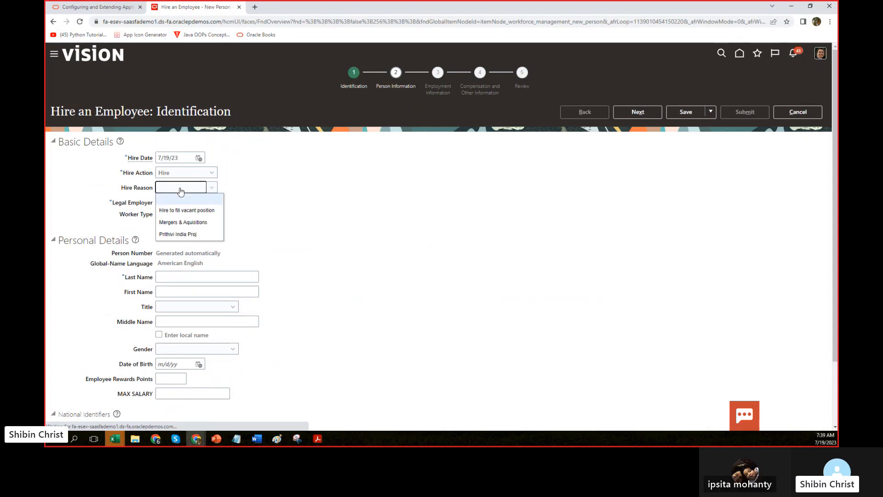
{"action": "left_click", "coordinate": [187, 211]}
{"action": "left_click", "coordinate": [215, 201]}
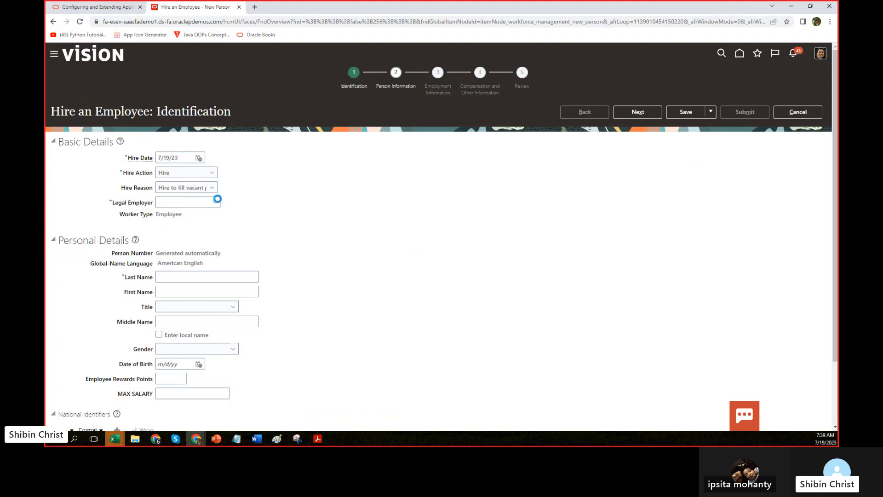
{"action": "left_click", "coordinate": [201, 216]}
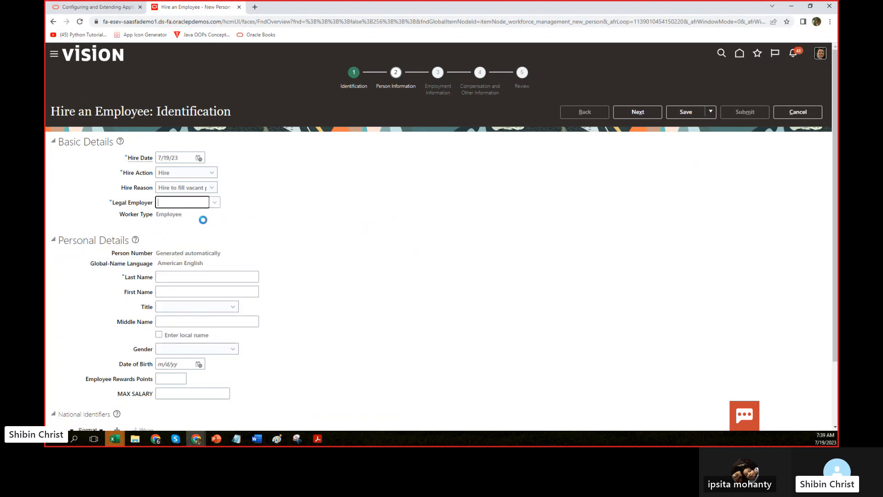
- Enter the employee's last name, check the remaining personal details and continue to Person Information
{"action": "left_click", "coordinate": [179, 290]}
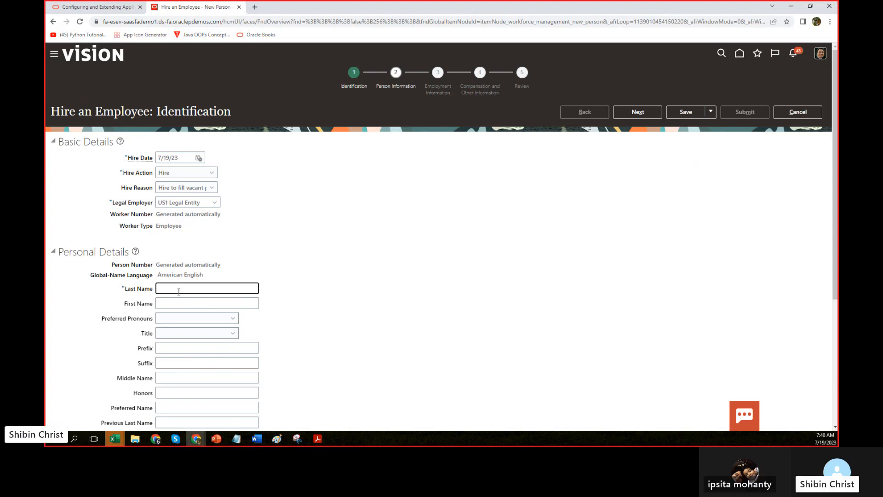
{"action": "type", "text": "Sample"}
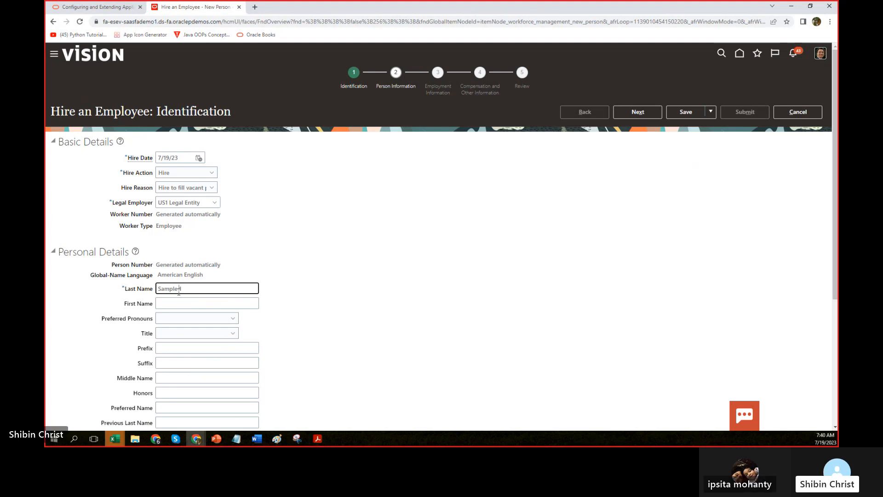
{"action": "left_click", "coordinate": [546, 304]}
{"action": "scroll", "coordinate": [498, 280], "scroll_direction": "down", "scroll_amount": 2}
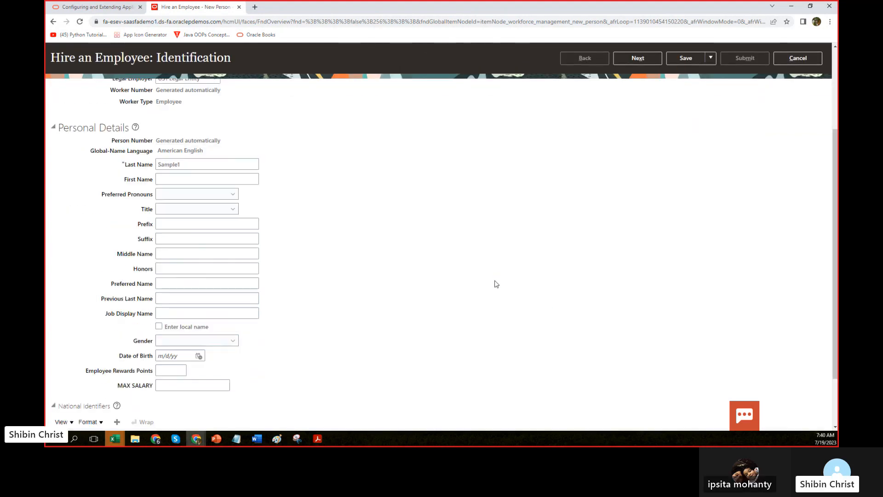
{"action": "scroll", "coordinate": [106, 192], "scroll_direction": "down", "scroll_amount": 3}
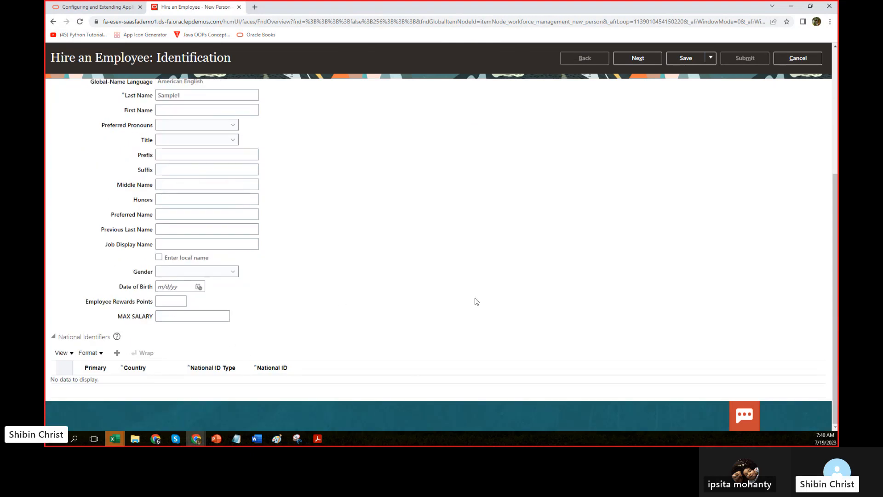
{"action": "scroll", "coordinate": [465, 268], "scroll_direction": "up", "scroll_amount": 5}
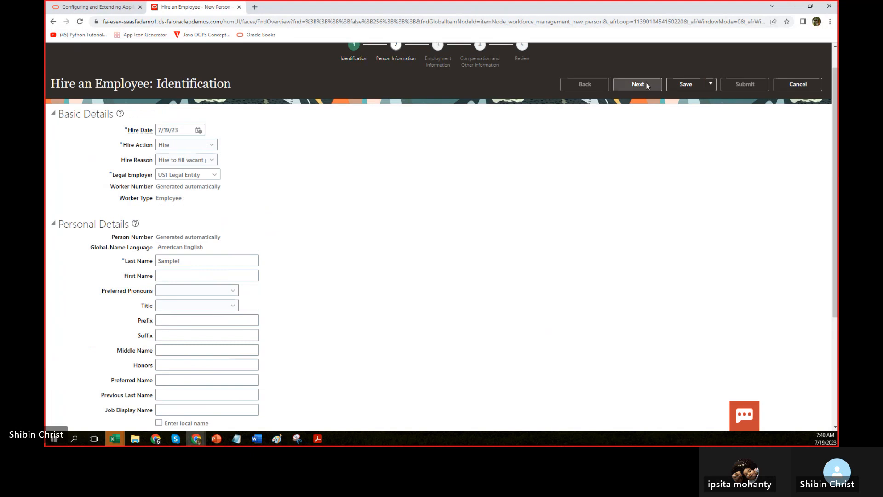
{"action": "left_click", "coordinate": [645, 84]}
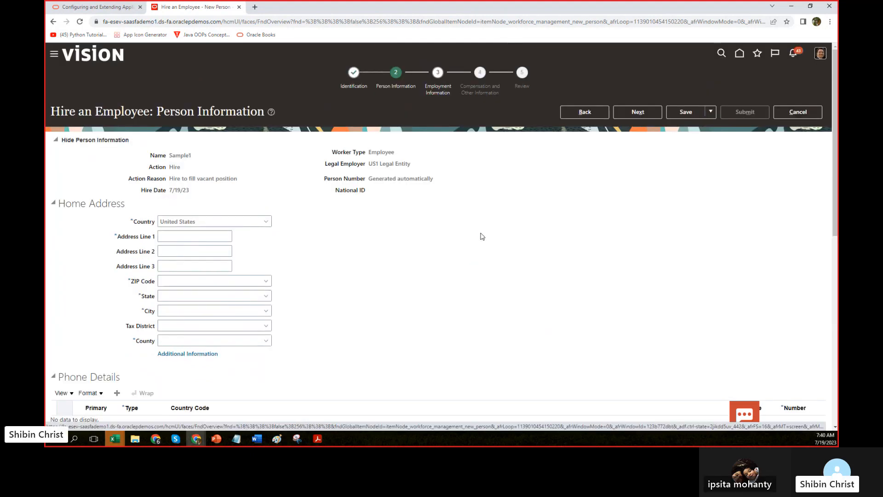
- View the home address's additional information, close it and look through the remaining Person Information sections
{"action": "left_click", "coordinate": [205, 354]}
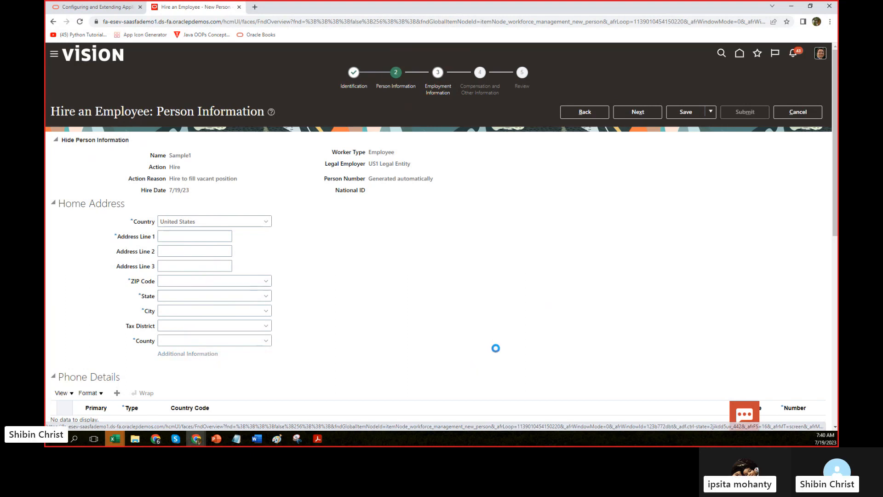
{"action": "left_click", "coordinate": [440, 244]}
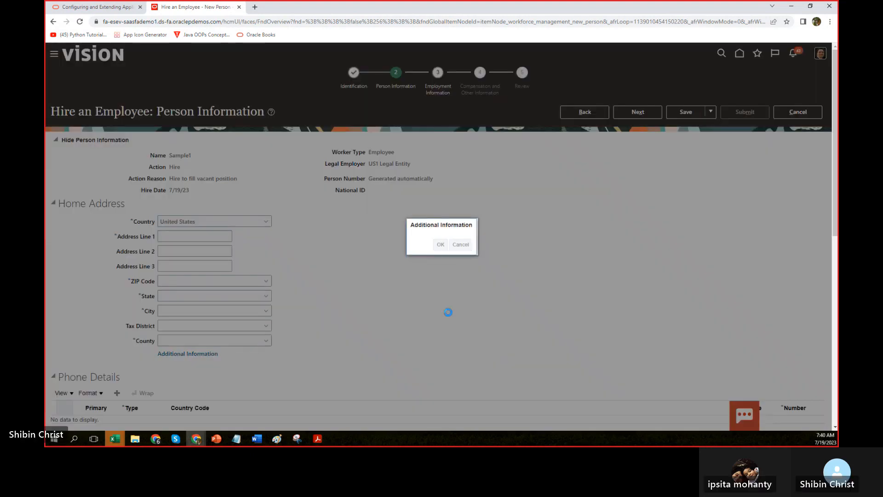
{"action": "scroll", "coordinate": [438, 286], "scroll_direction": "down", "scroll_amount": 3}
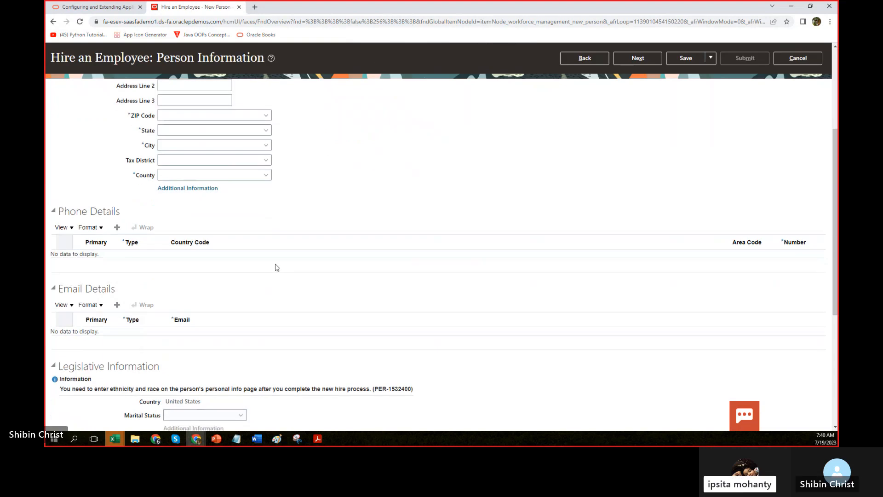
{"action": "scroll", "coordinate": [348, 209], "scroll_direction": "down", "scroll_amount": 5}
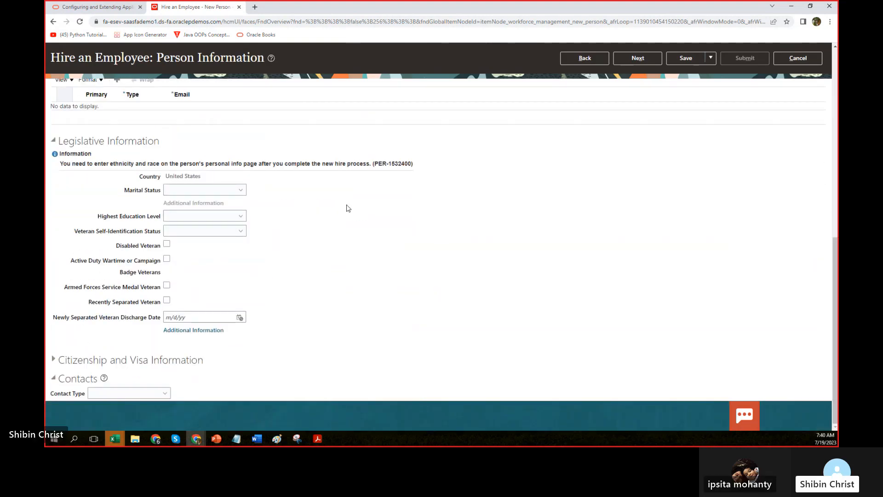
{"action": "scroll", "coordinate": [348, 208], "scroll_direction": "up", "scroll_amount": 10}
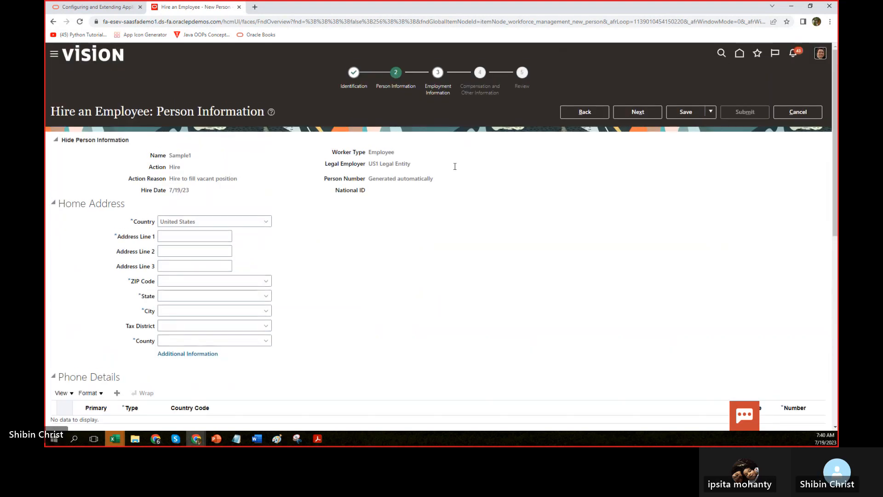
- Go back to Identification, recheck the personal details and return to Person Information
{"action": "left_click", "coordinate": [585, 112]}
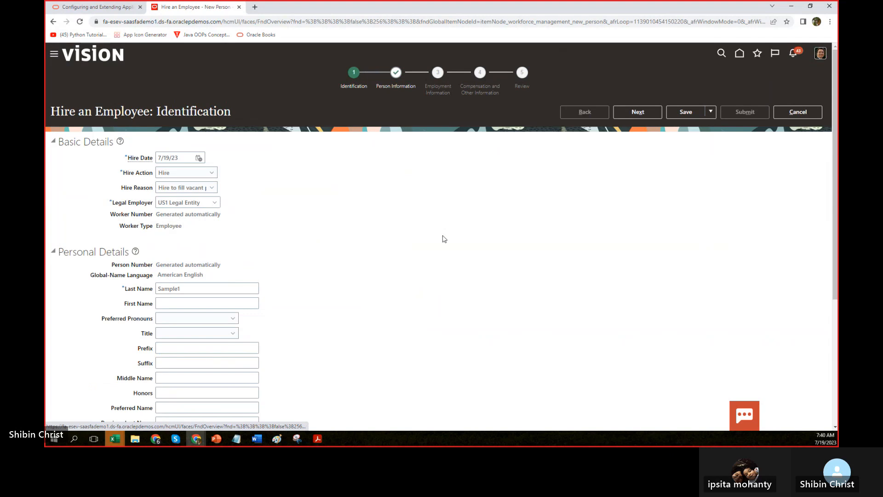
{"action": "scroll", "coordinate": [444, 238], "scroll_direction": "down", "scroll_amount": 5}
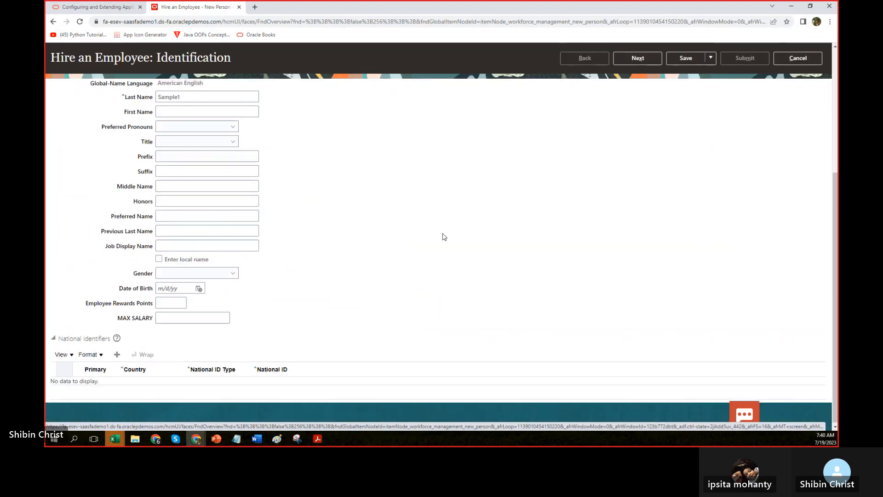
{"action": "scroll", "coordinate": [444, 237], "scroll_direction": "up", "scroll_amount": 5}
{"action": "left_click", "coordinate": [625, 115]}
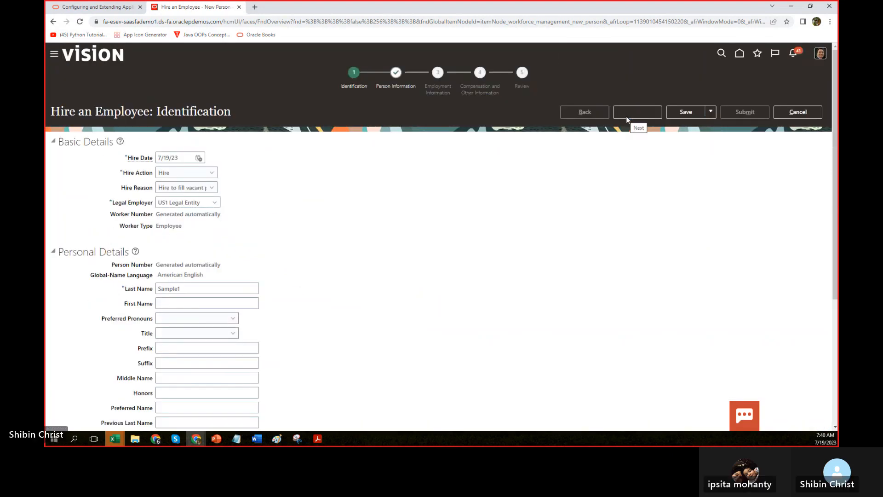
- Fill in the employee's home address with the first address line and a valid ZIP code
{"action": "left_click", "coordinate": [193, 236]}
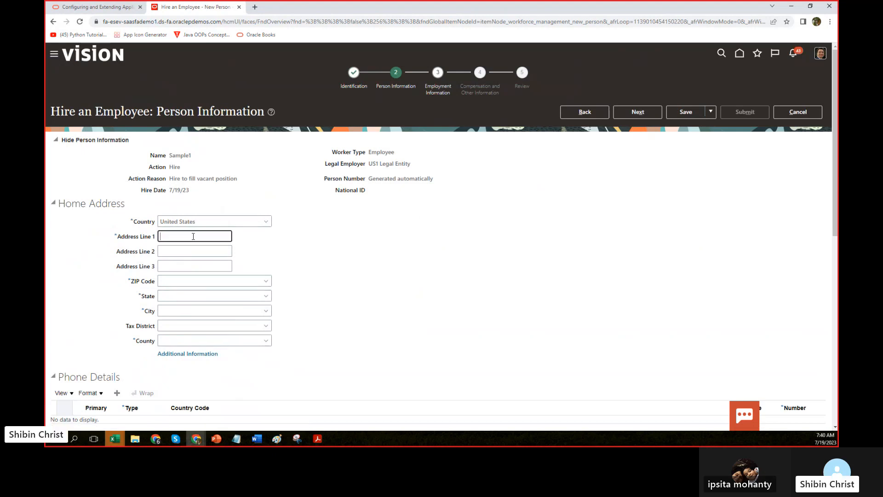
{"action": "type", "text": "1234"}
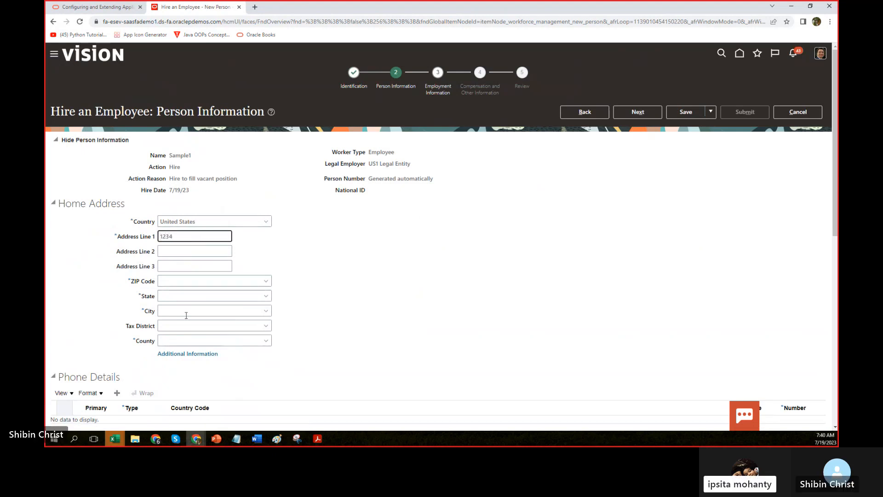
{"action": "left_click", "coordinate": [180, 280]}
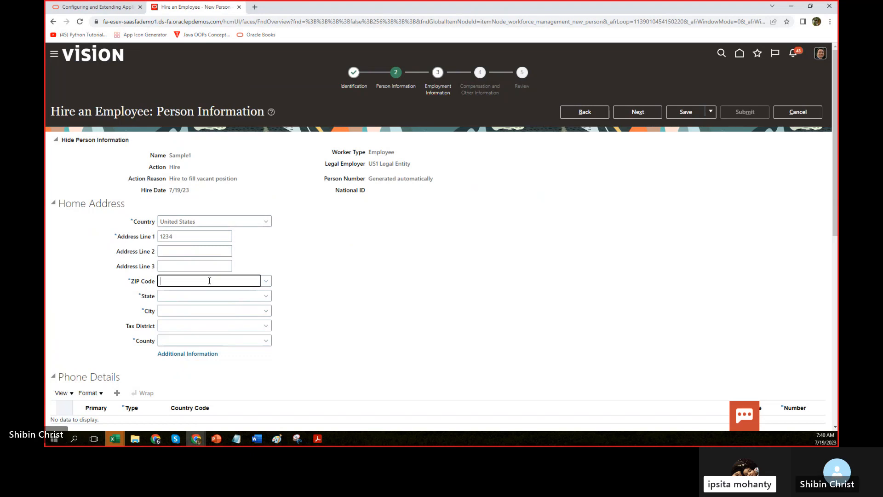
{"action": "type", "text": "2"}
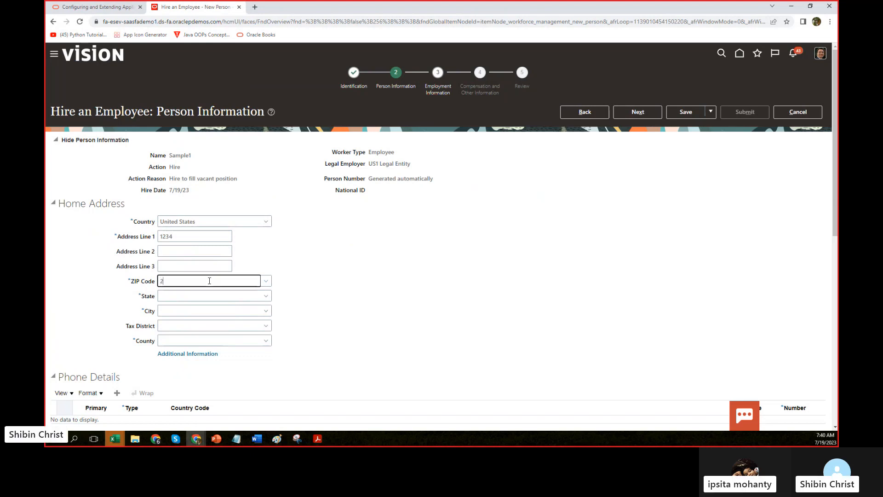
{"action": "type", "text": "0"}
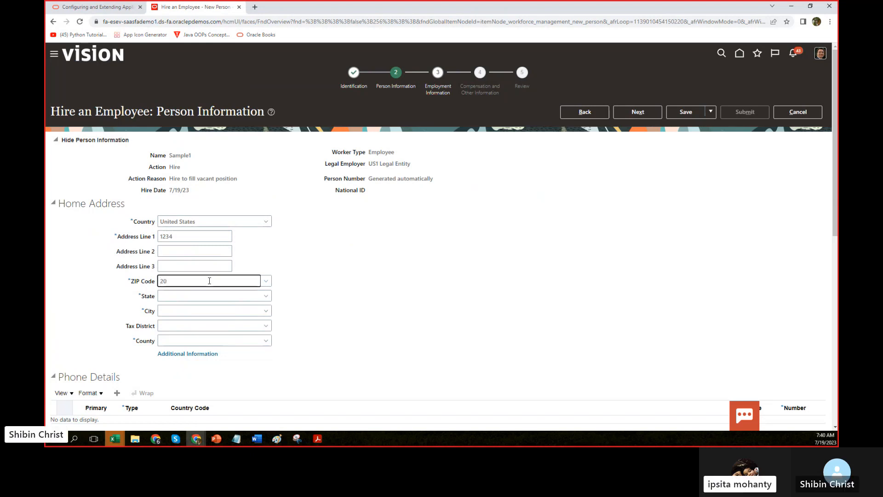
{"action": "key", "text": "BackSpace"}
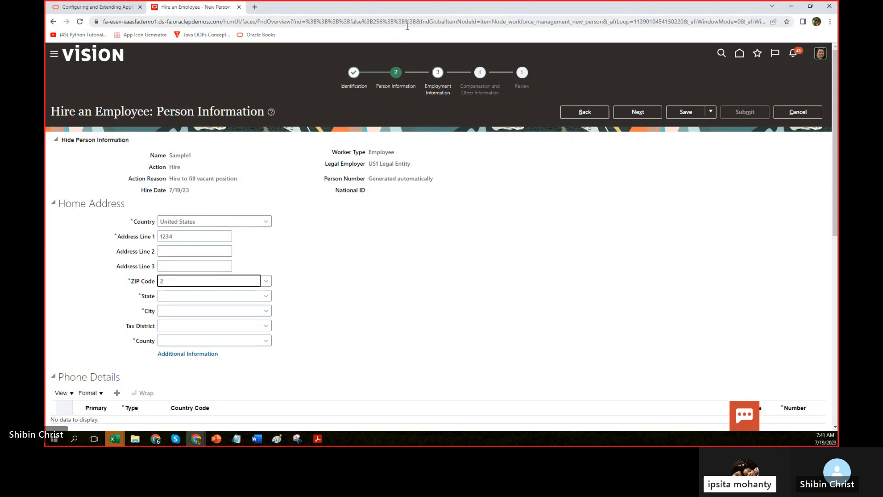
{"action": "key", "text": "BackSpace"}
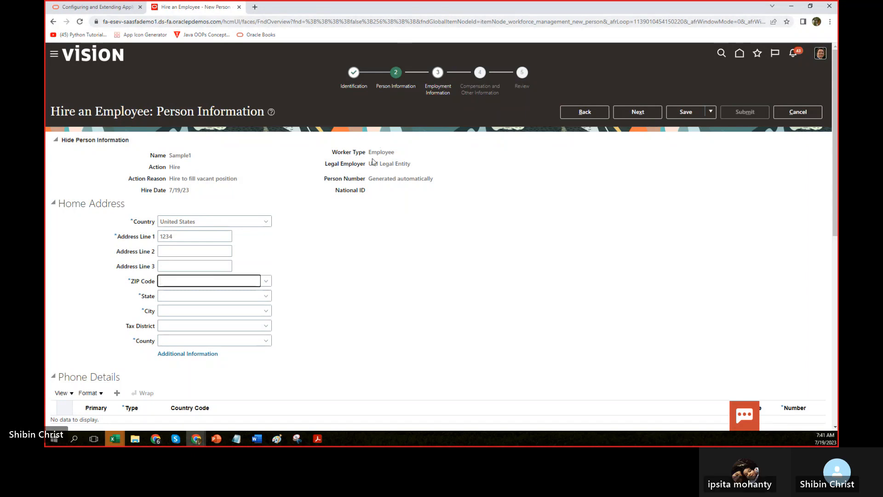
{"action": "type", "text": "43021"}
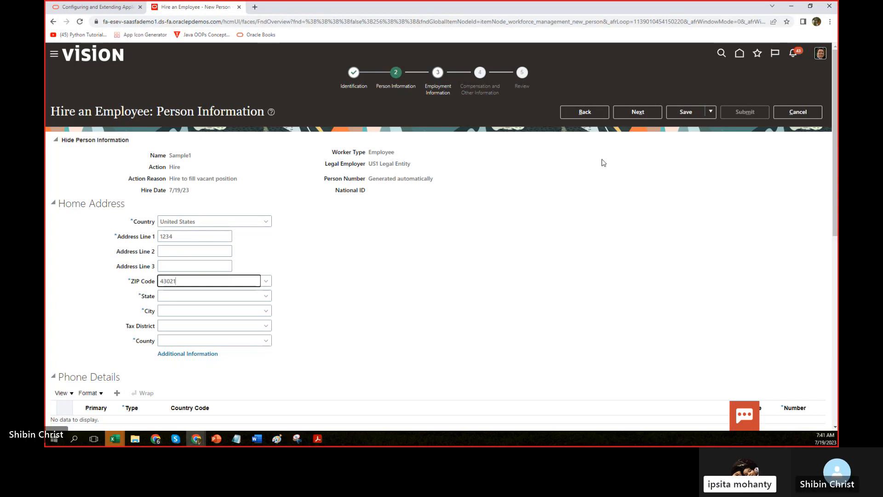
{"action": "left_click", "coordinate": [357, 299]}
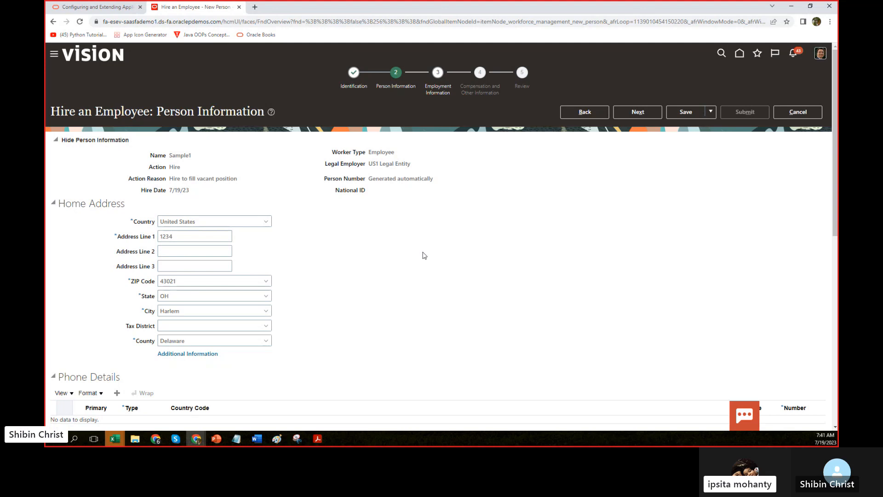
- Review the phone, email and legislative sections, checking the Legislative Information's additional information and marital status options without changing them
{"action": "scroll", "coordinate": [461, 270], "scroll_direction": "down", "scroll_amount": 5}
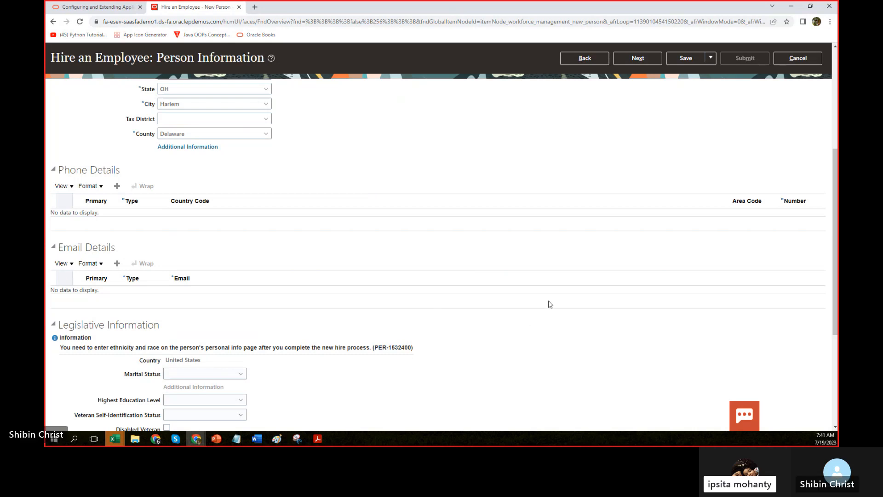
{"action": "scroll", "coordinate": [549, 300], "scroll_direction": "down", "scroll_amount": 2}
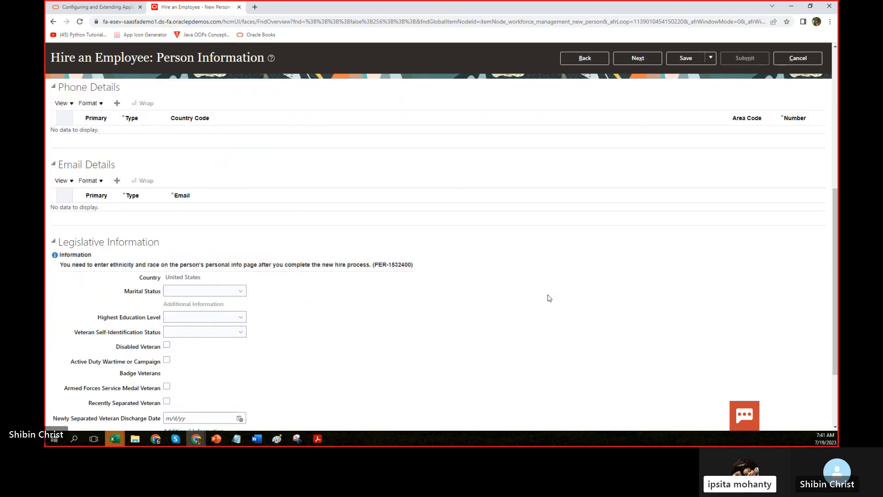
{"action": "scroll", "coordinate": [549, 298], "scroll_direction": "down", "scroll_amount": 2}
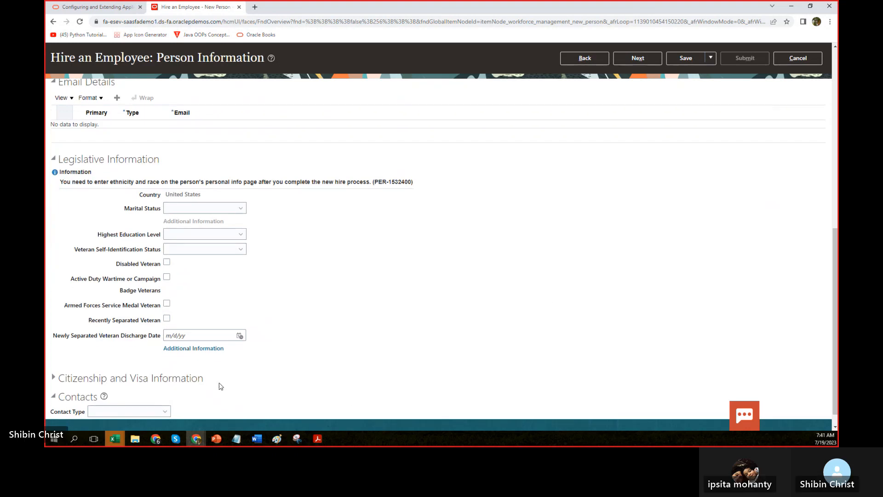
{"action": "left_click", "coordinate": [216, 348]}
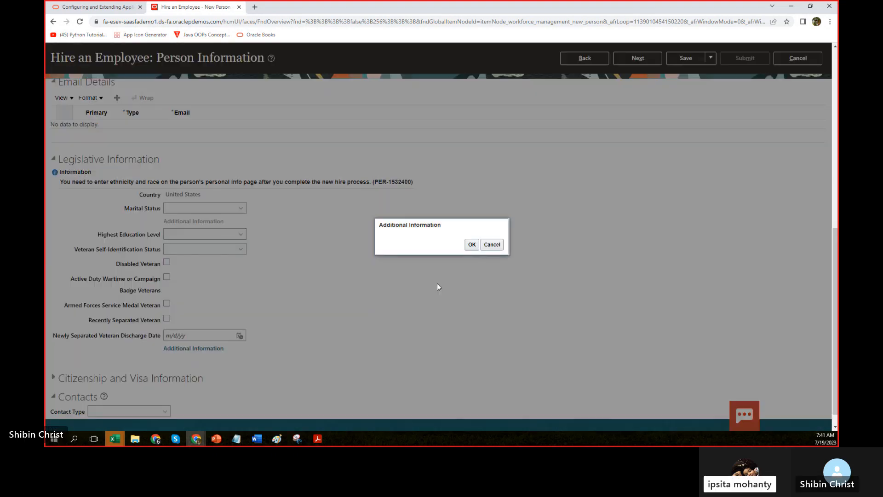
{"action": "left_click", "coordinate": [485, 249]}
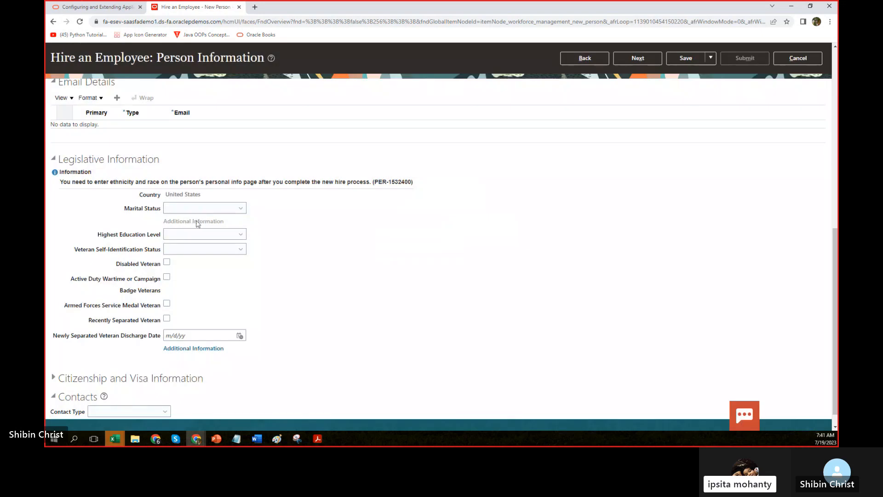
{"action": "scroll", "coordinate": [437, 288], "scroll_direction": "down", "scroll_amount": 2}
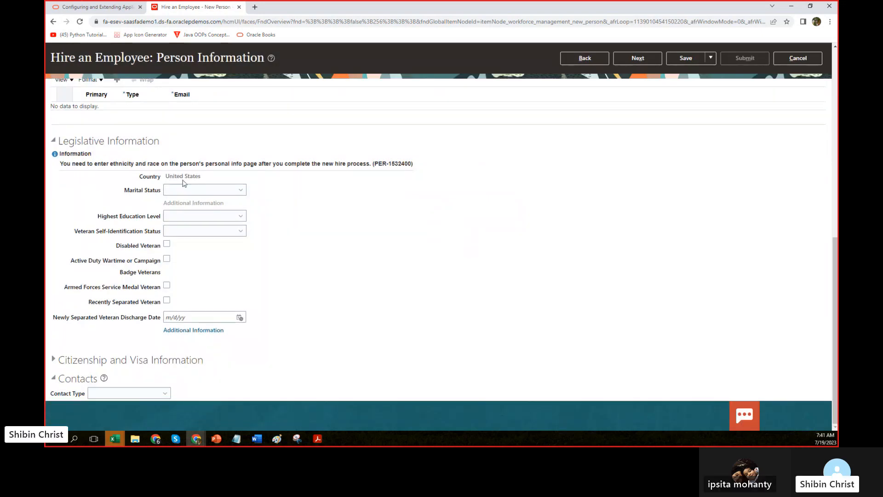
{"action": "left_click", "coordinate": [238, 191]}
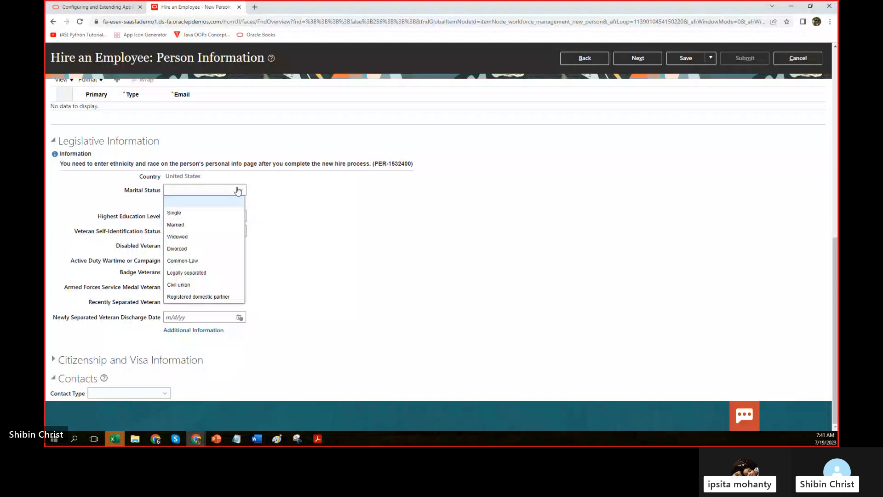
{"action": "left_click", "coordinate": [422, 287]}
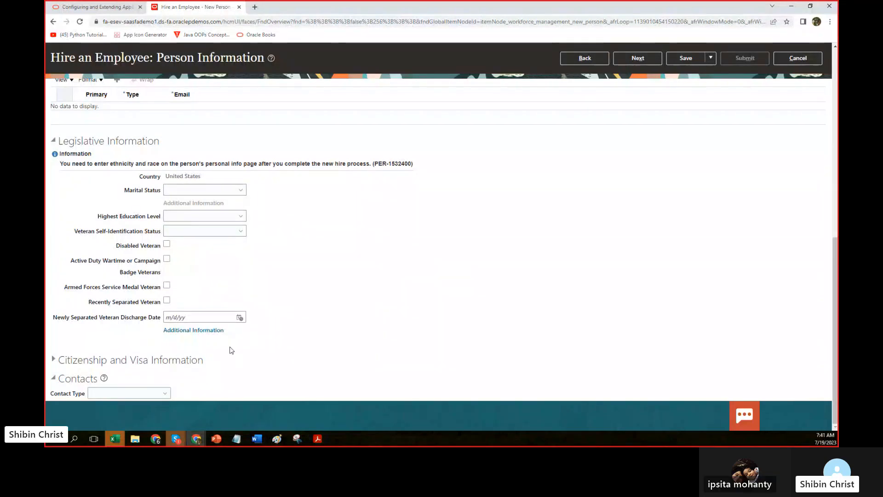
- Expand Citizenship and Visa Information, review its citizenship, passport and visa fields, and continue to Employment Information
{"action": "left_click", "coordinate": [58, 363]}
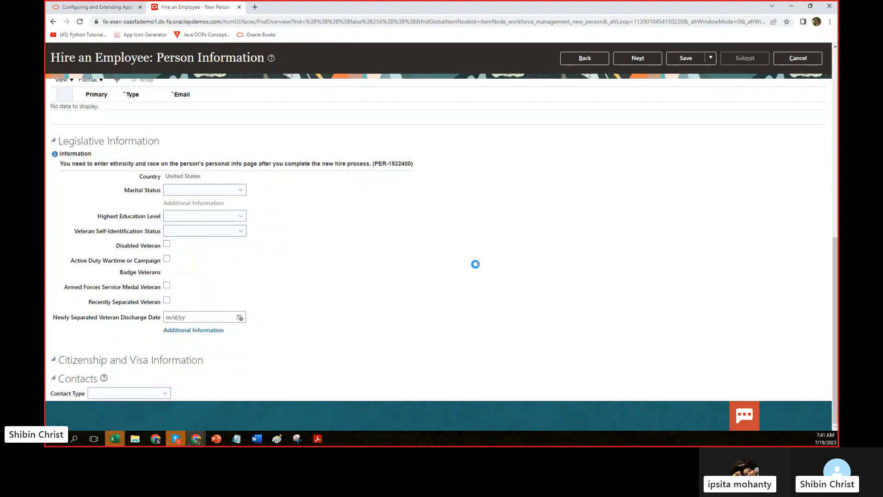
{"action": "scroll", "coordinate": [477, 265], "scroll_direction": "down", "scroll_amount": 5}
{"action": "scroll", "coordinate": [479, 266], "scroll_direction": "down", "scroll_amount": 3}
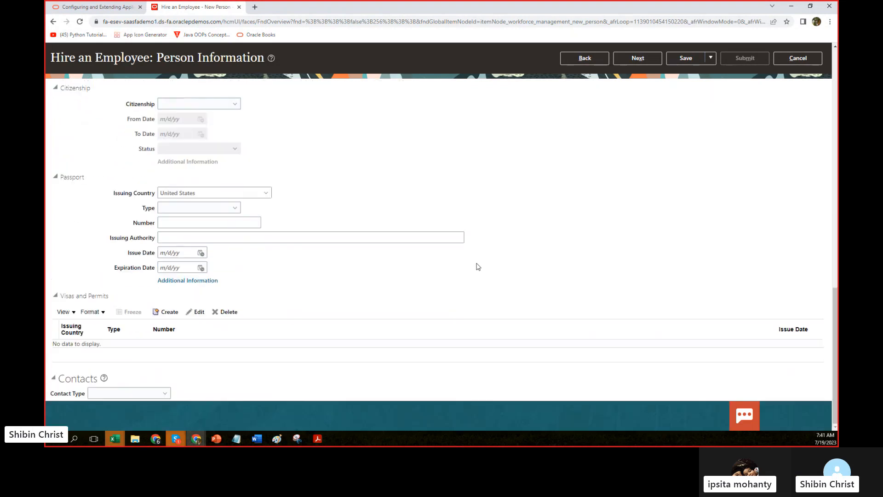
{"action": "scroll", "coordinate": [478, 267], "scroll_direction": "up", "scroll_amount": 15}
{"action": "scroll", "coordinate": [478, 267], "scroll_direction": "up", "scroll_amount": 2}
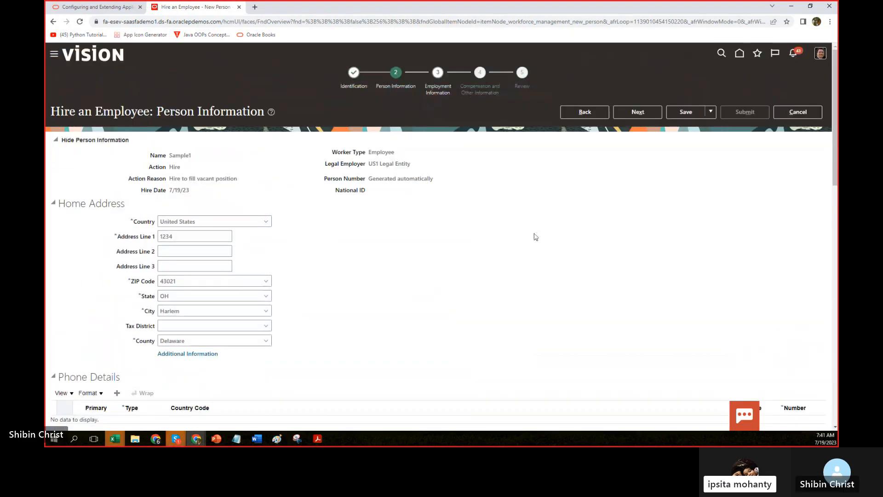
{"action": "left_click", "coordinate": [644, 114]}
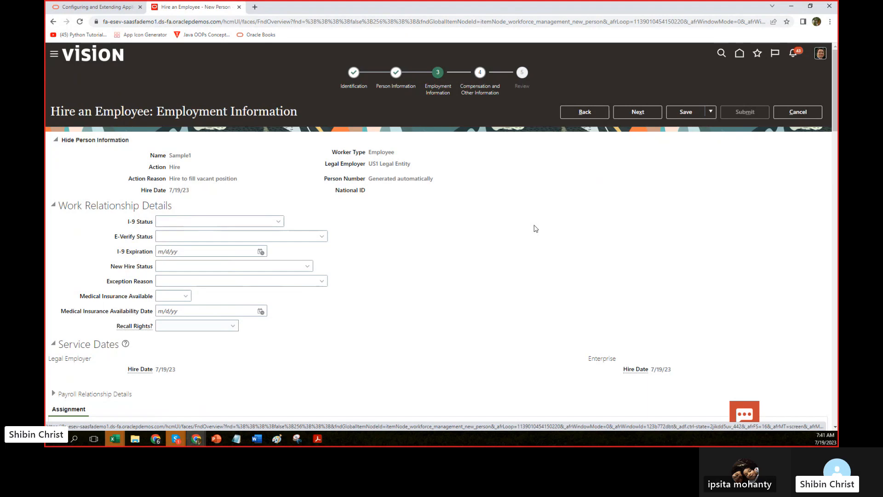
- Glance over the Employment Information page, then switch to PowerPoint to review the table of key flexfields
{"action": "scroll", "coordinate": [536, 229], "scroll_direction": "down", "scroll_amount": 3}
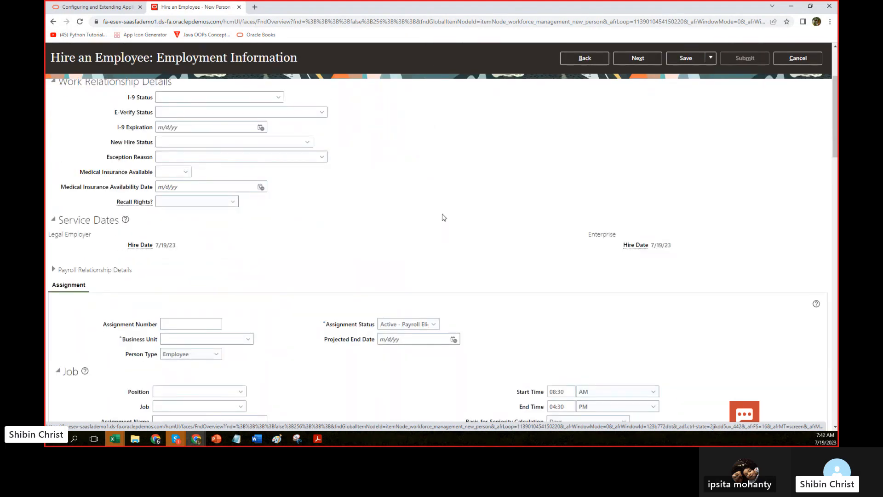
{"action": "scroll", "coordinate": [444, 217], "scroll_direction": "up", "scroll_amount": 1}
{"action": "scroll", "coordinate": [444, 217], "scroll_direction": "up", "scroll_amount": 2}
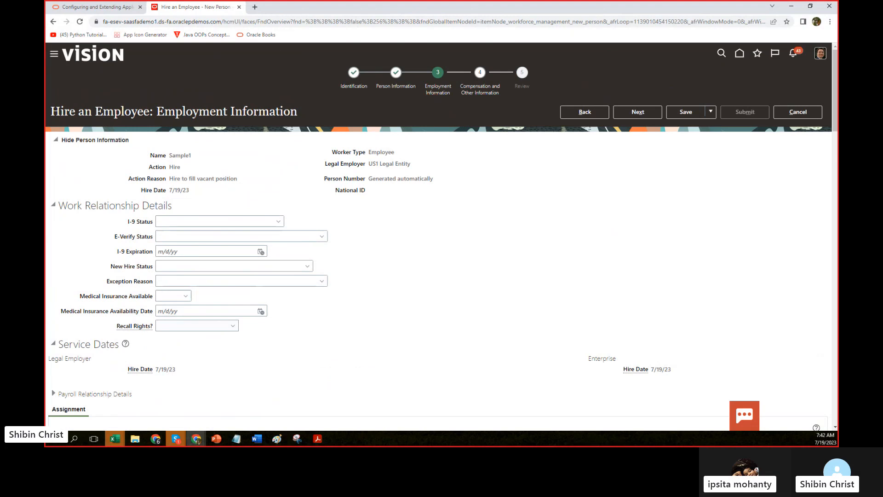
{"action": "key", "text": "alt+Tab"}
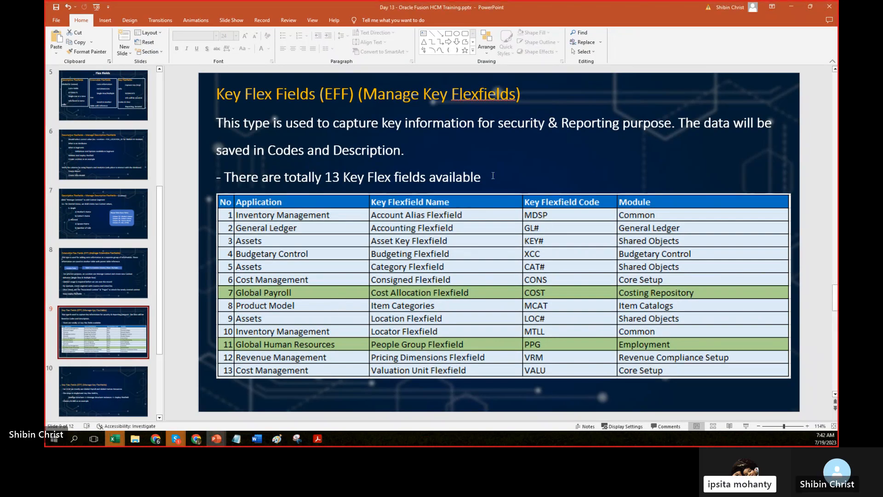
{"action": "left_click", "coordinate": [339, 298]}
{"action": "left_click", "coordinate": [457, 240]}
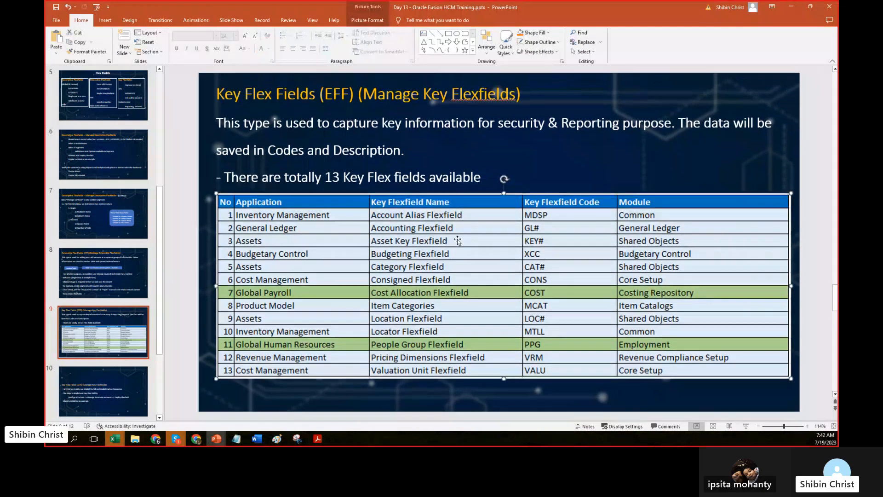
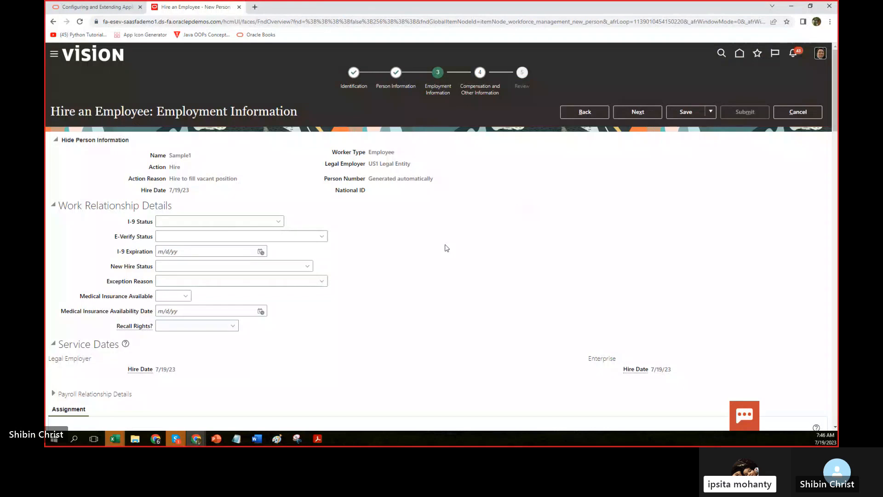
- Try entering free text in the assignment's People Group field on the Employment Information page, and clear it
{"action": "scroll", "coordinate": [446, 219], "scroll_direction": "down", "scroll_amount": 3}
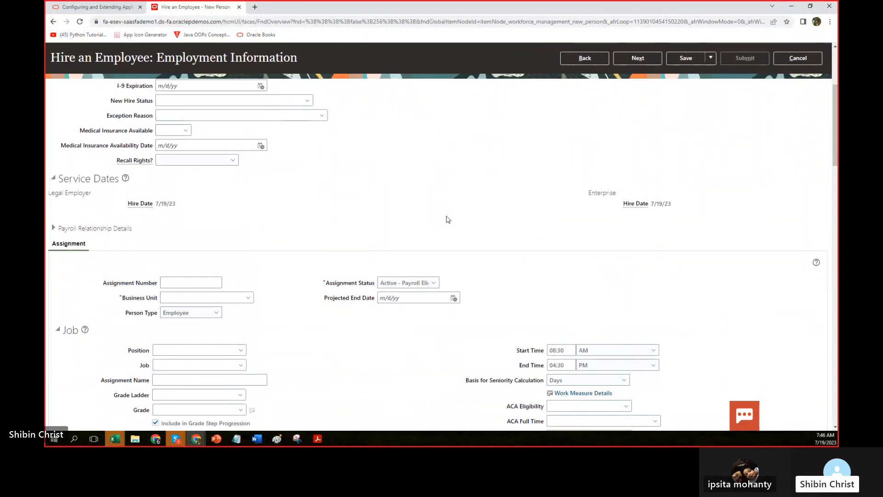
{"action": "scroll", "coordinate": [532, 184], "scroll_direction": "up", "scroll_amount": 4}
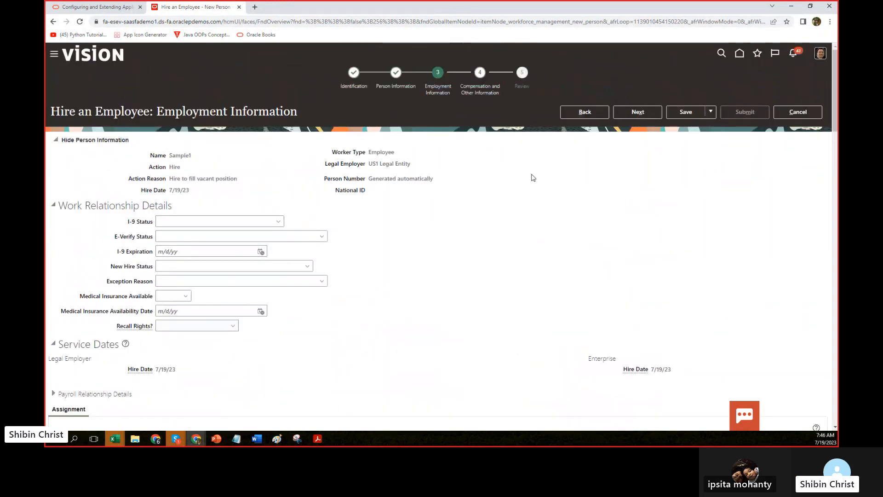
{"action": "scroll", "coordinate": [532, 177], "scroll_direction": "down", "scroll_amount": 1}
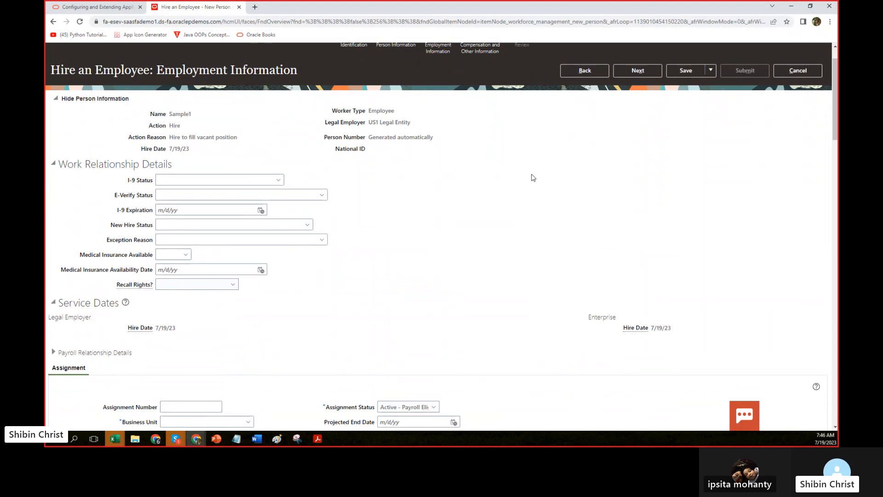
{"action": "scroll", "coordinate": [532, 178], "scroll_direction": "down", "scroll_amount": 7}
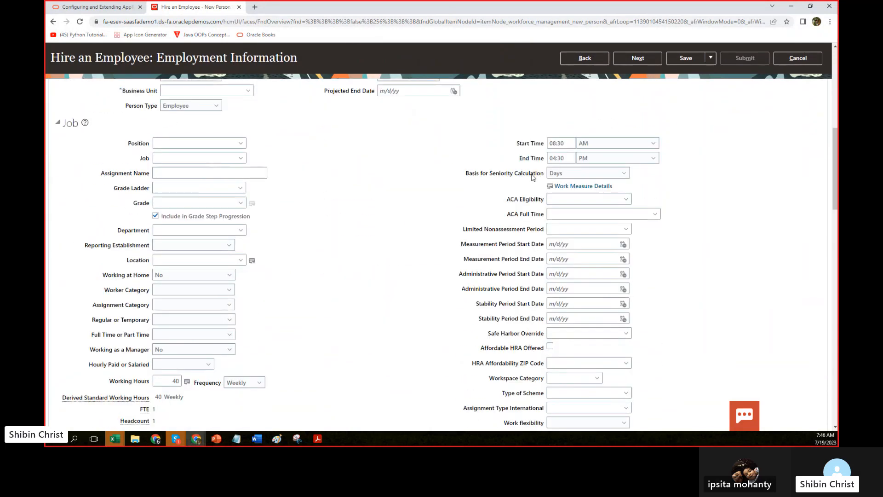
{"action": "scroll", "coordinate": [532, 177], "scroll_direction": "down", "scroll_amount": 3}
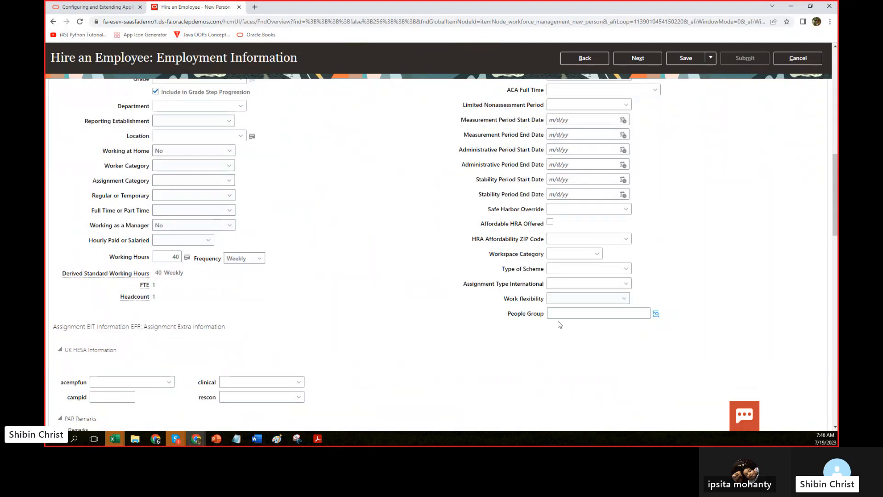
{"action": "left_click", "coordinate": [592, 315]}
{"action": "type", "text": "dsff"}
{"action": "left_click_drag", "start_coordinate": [593, 315], "coordinate": [483, 316]}
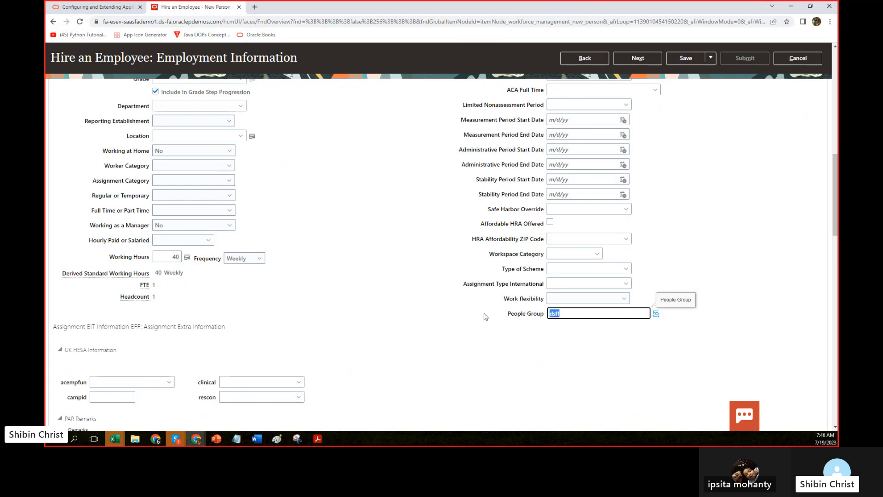
{"action": "key", "text": "BackSpace"}
- View the People Group segments for location and skill, and close them without choosing values
{"action": "left_click", "coordinate": [655, 314]}
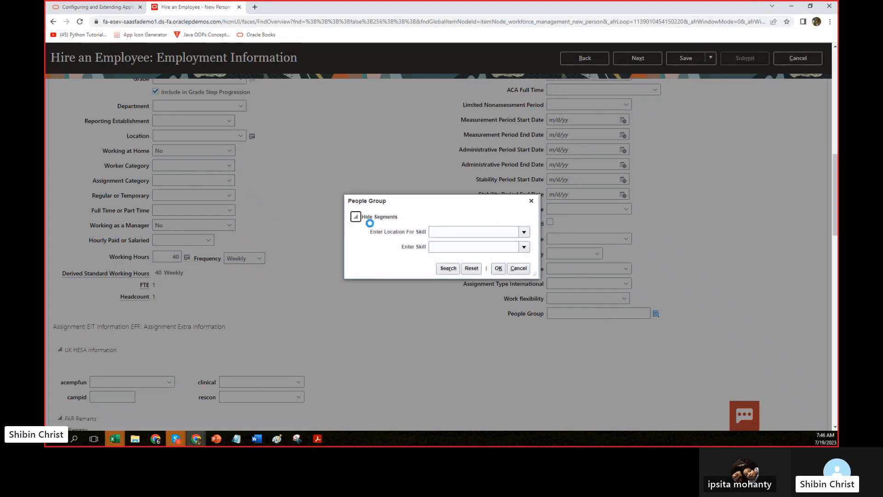
{"action": "left_click", "coordinate": [533, 206]}
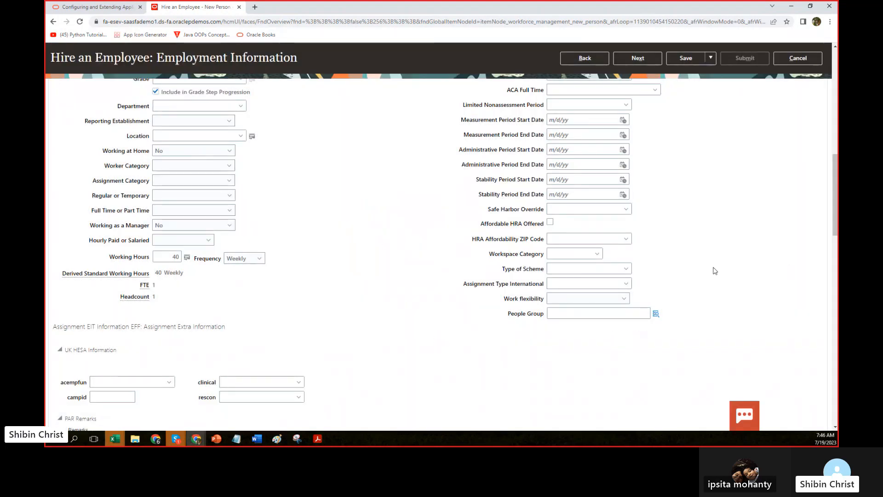
{"action": "scroll", "coordinate": [715, 268], "scroll_direction": "up", "scroll_amount": 10}
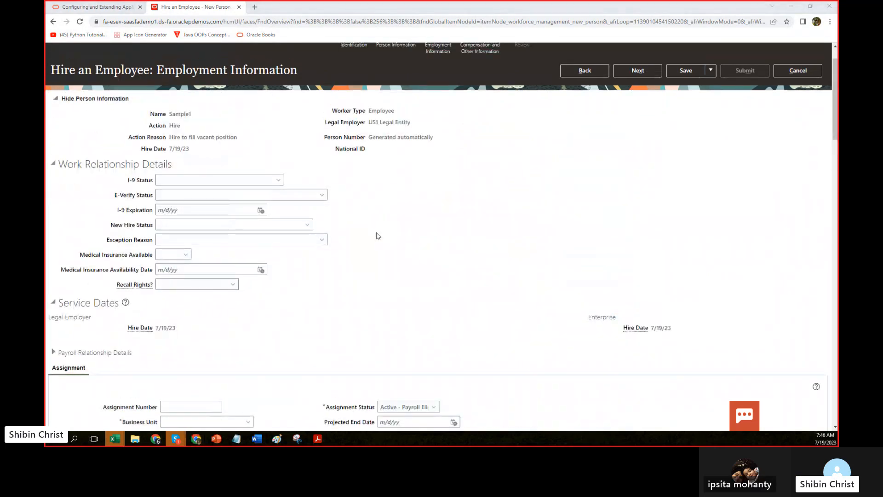
- Switch to the PowerPoint slide listing key flexfields and check the module of the People Group Flexfield
{"action": "key", "text": "alt+Tab"}
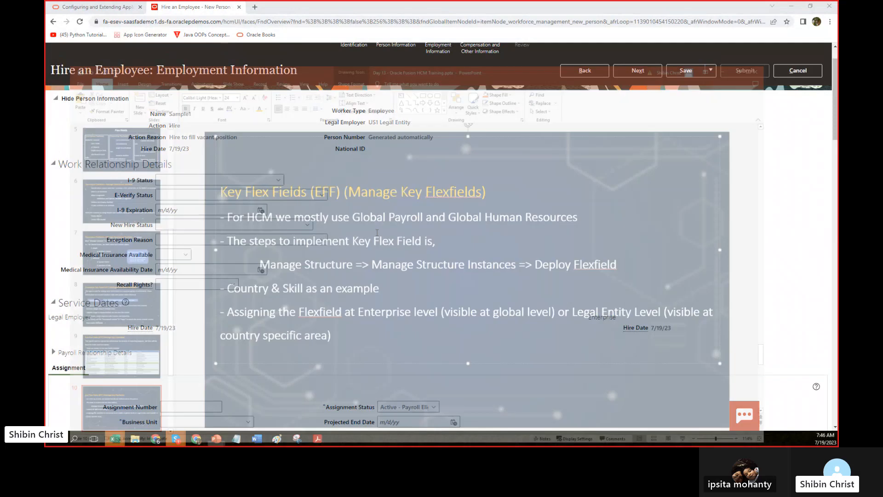
{"action": "scroll", "coordinate": [467, 333], "scroll_direction": "up", "scroll_amount": 3}
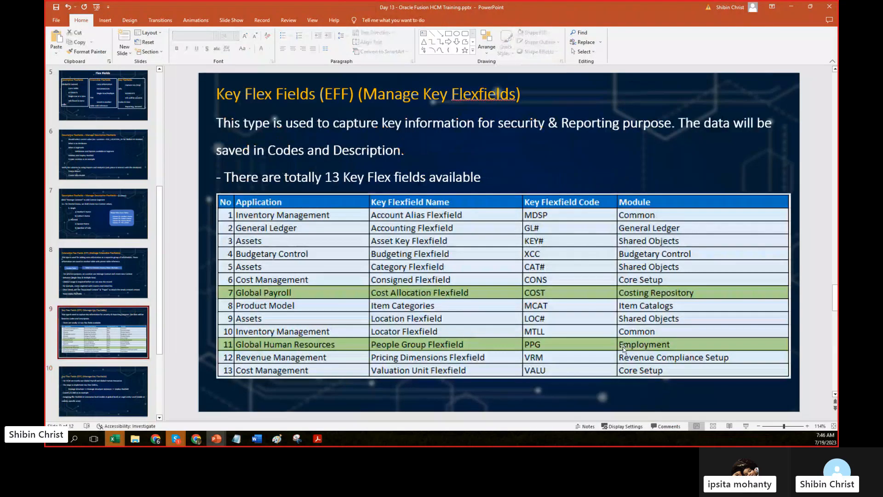
{"action": "left_click", "coordinate": [653, 348]}
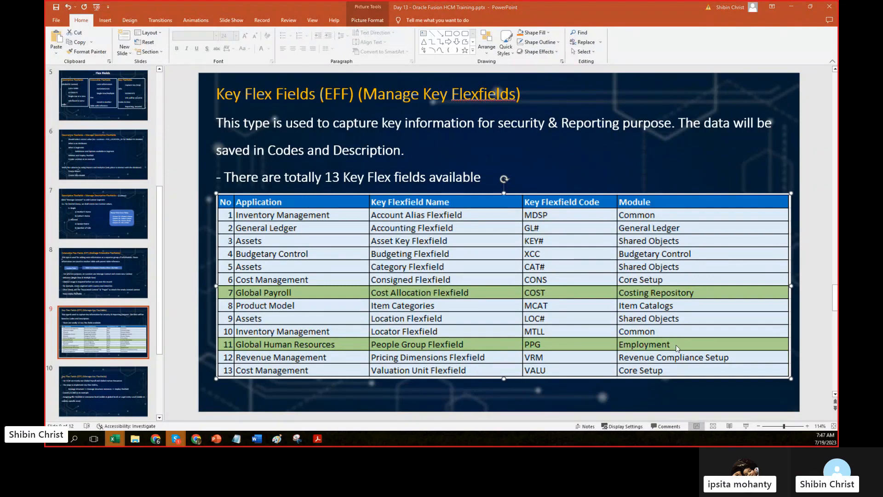
- Return to the hire in Oracle Fusion and examine Employment Information down to the People Group field
{"action": "key", "text": "alt+Tab"}
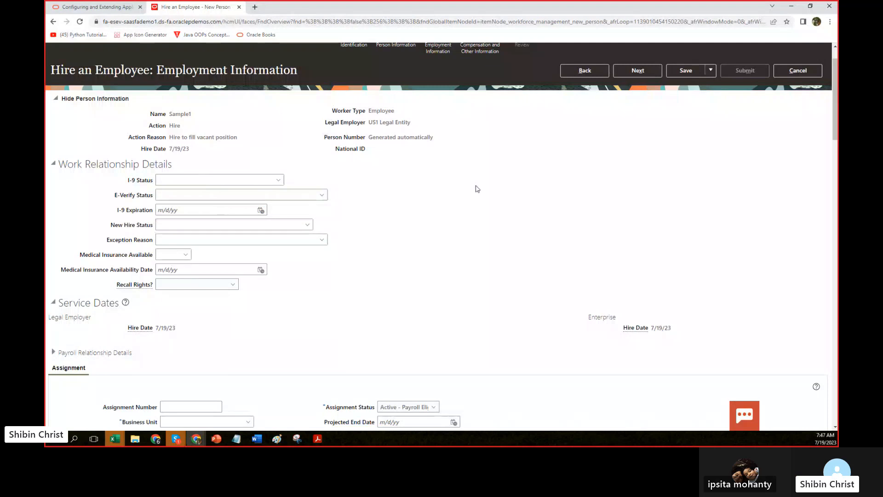
{"action": "scroll", "coordinate": [485, 174], "scroll_direction": "down", "scroll_amount": 5}
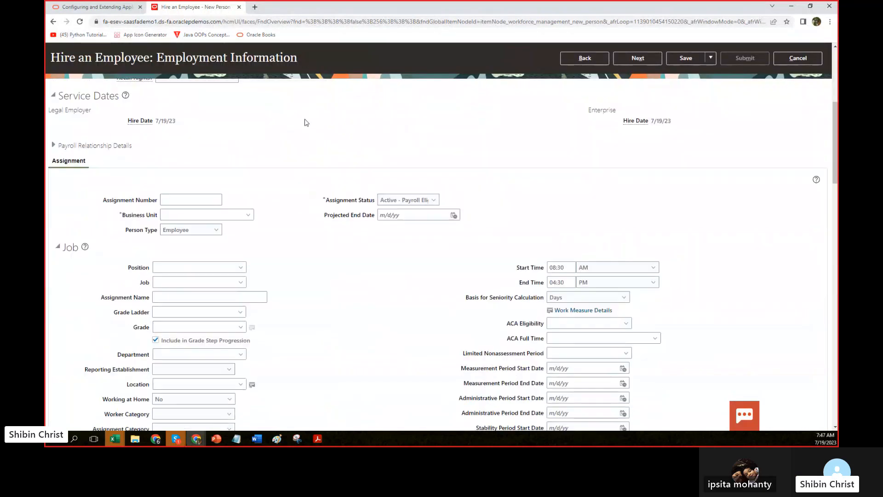
{"action": "scroll", "coordinate": [369, 171], "scroll_direction": "up", "scroll_amount": 5}
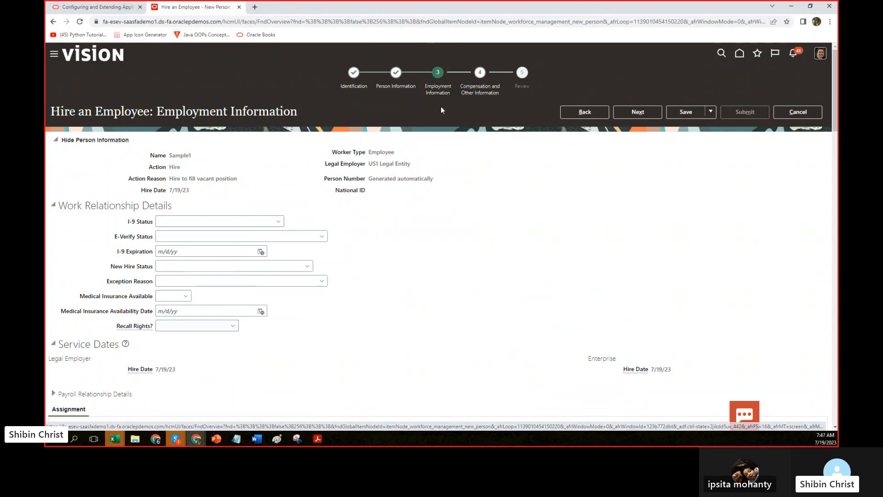
{"action": "scroll", "coordinate": [483, 277], "scroll_direction": "down", "scroll_amount": 8}
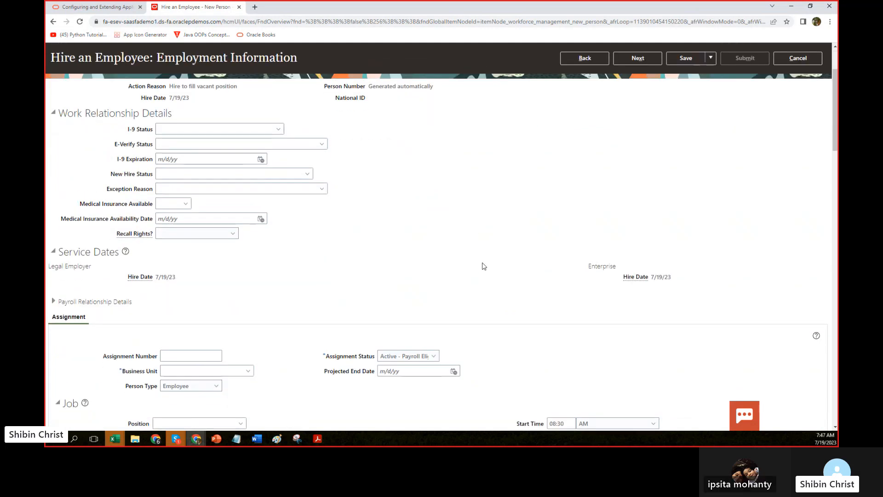
{"action": "scroll", "coordinate": [483, 266], "scroll_direction": "down", "scroll_amount": 4}
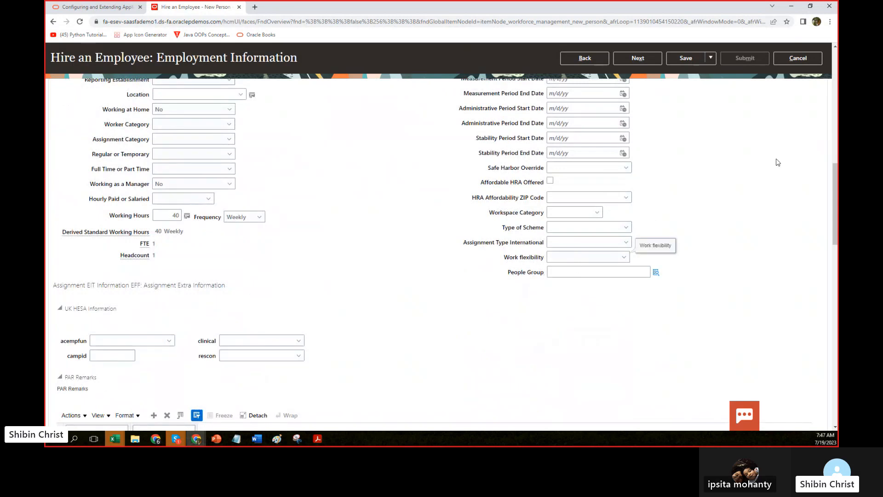
{"action": "scroll", "coordinate": [783, 154], "scroll_direction": "up", "scroll_amount": 12}
{"action": "scroll", "coordinate": [799, 138], "scroll_direction": "up", "scroll_amount": 10}
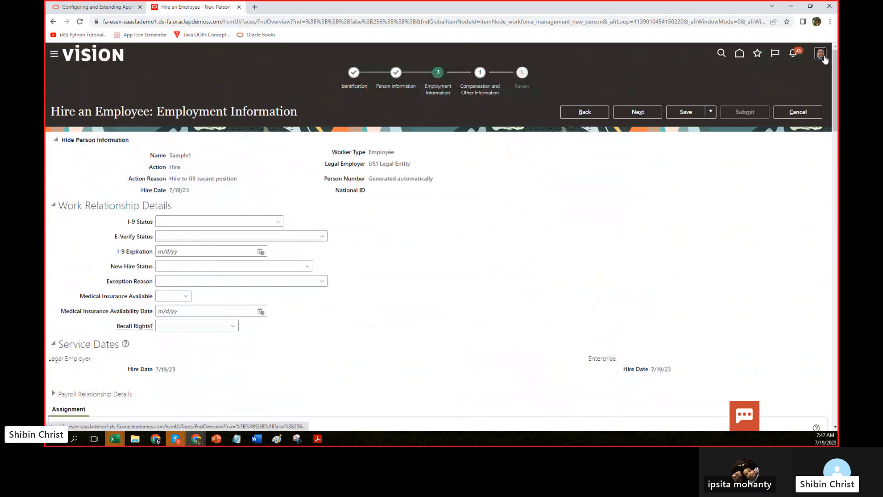
- Turn on flexfield highlighting for the Employment Information page and find the Key Flexfield marker above People Group
{"action": "left_click", "coordinate": [823, 58]}
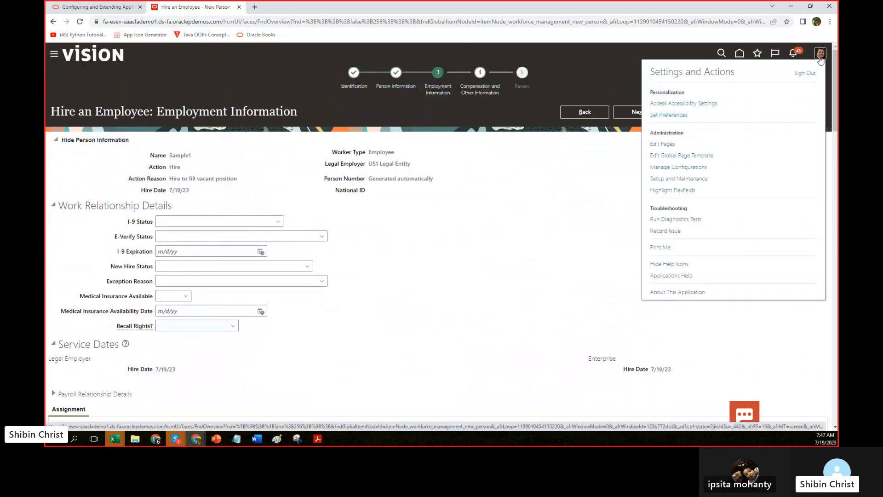
{"action": "left_click", "coordinate": [671, 191]}
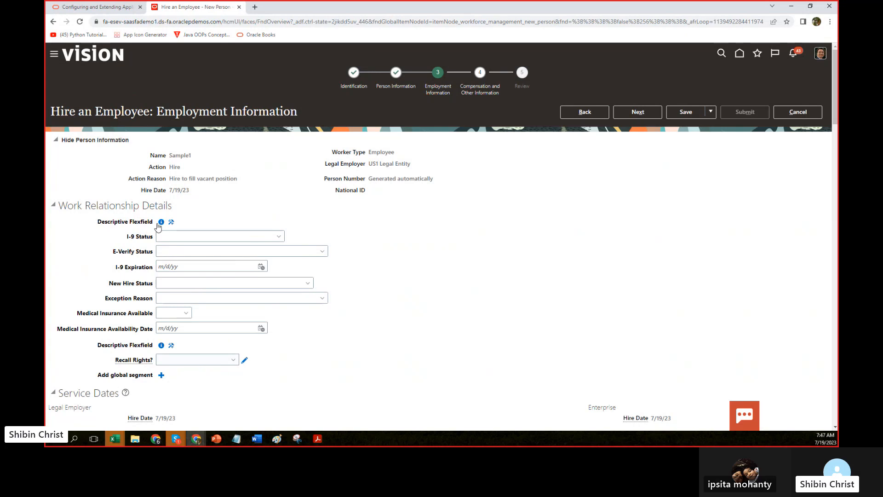
{"action": "scroll", "coordinate": [569, 280], "scroll_direction": "down", "scroll_amount": 1}
{"action": "scroll", "coordinate": [569, 280], "scroll_direction": "down", "scroll_amount": 6}
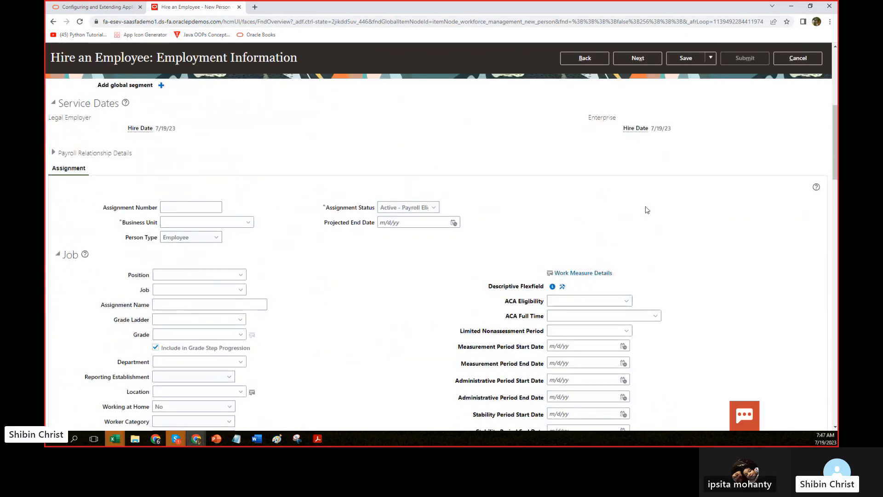
{"action": "scroll", "coordinate": [598, 247], "scroll_direction": "down", "scroll_amount": 3}
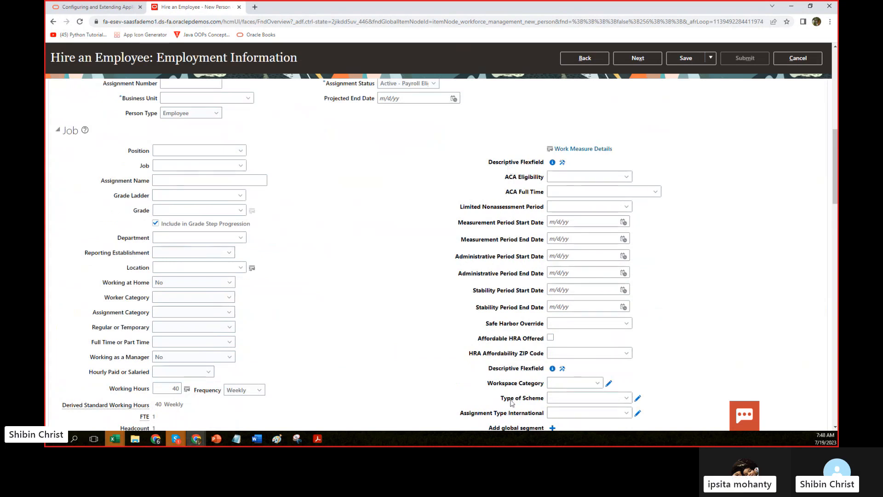
{"action": "scroll", "coordinate": [713, 276], "scroll_direction": "down", "scroll_amount": 1}
{"action": "scroll", "coordinate": [712, 276], "scroll_direction": "down", "scroll_amount": 5}
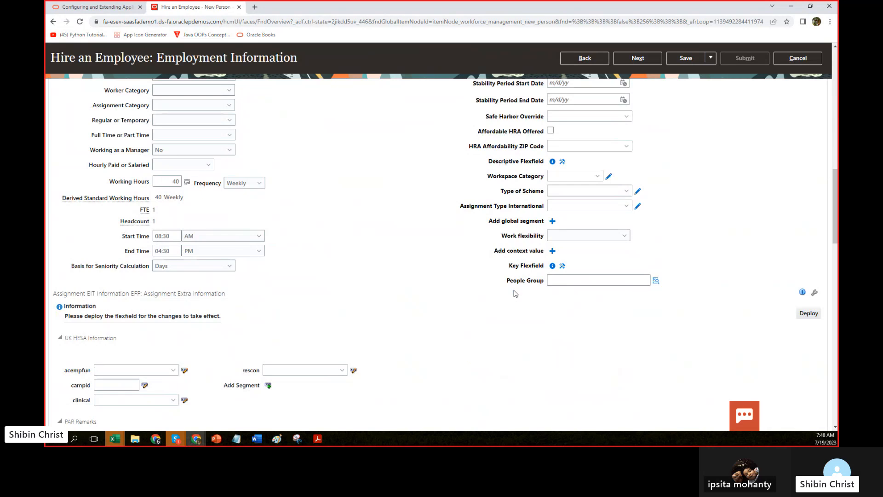
- Examine the highlighted flexfields across Work Relationship Details, Job and Assignment Extra Information, and mark the People Group label
{"action": "scroll", "coordinate": [207, 297], "scroll_direction": "up", "scroll_amount": 3}
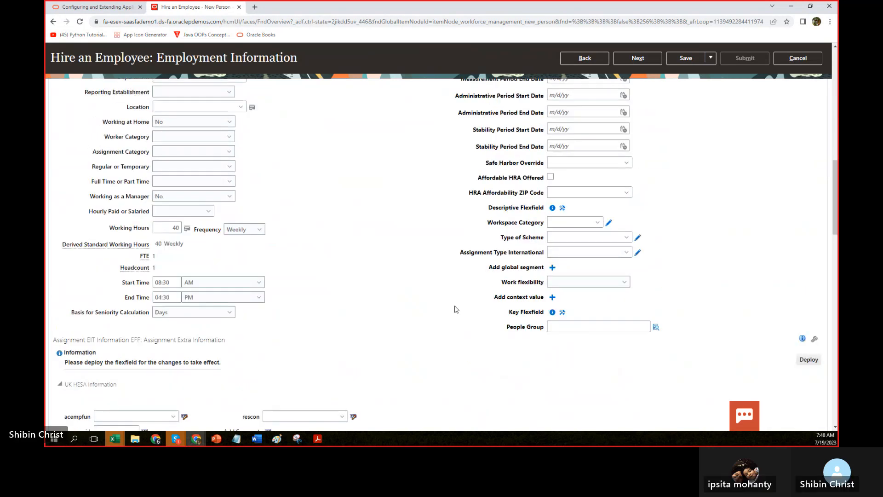
{"action": "scroll", "coordinate": [341, 249], "scroll_direction": "up", "scroll_amount": 2}
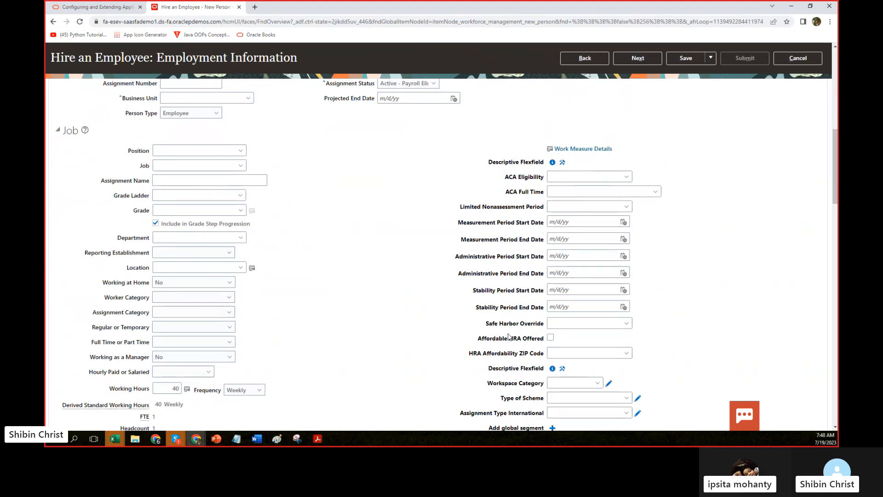
{"action": "scroll", "coordinate": [498, 262], "scroll_direction": "down", "scroll_amount": 3}
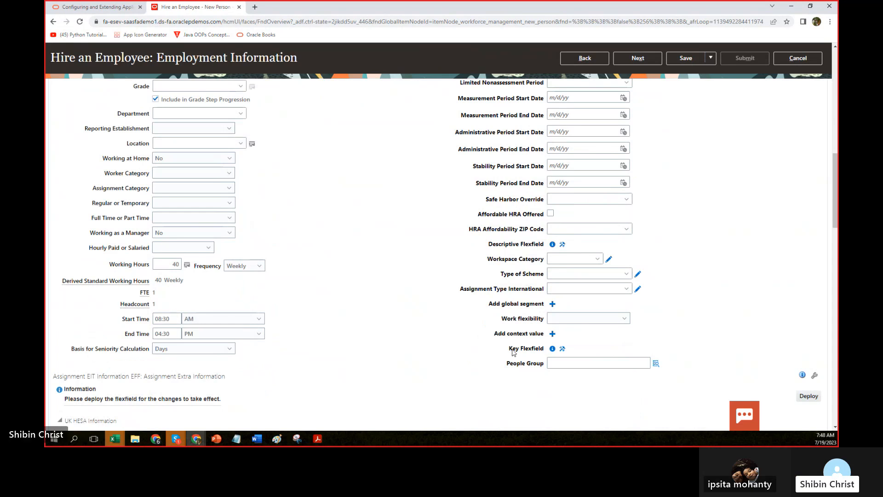
{"action": "left_click", "coordinate": [505, 319]}
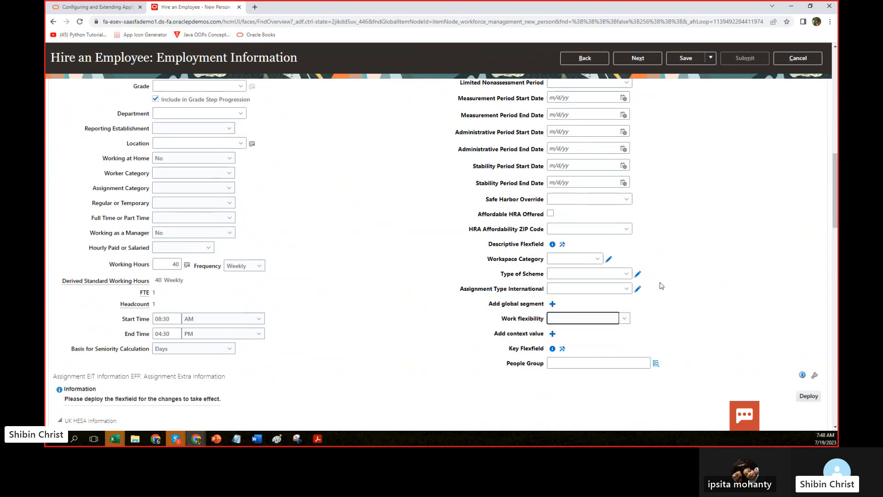
{"action": "scroll", "coordinate": [662, 285], "scroll_direction": "down", "scroll_amount": 1}
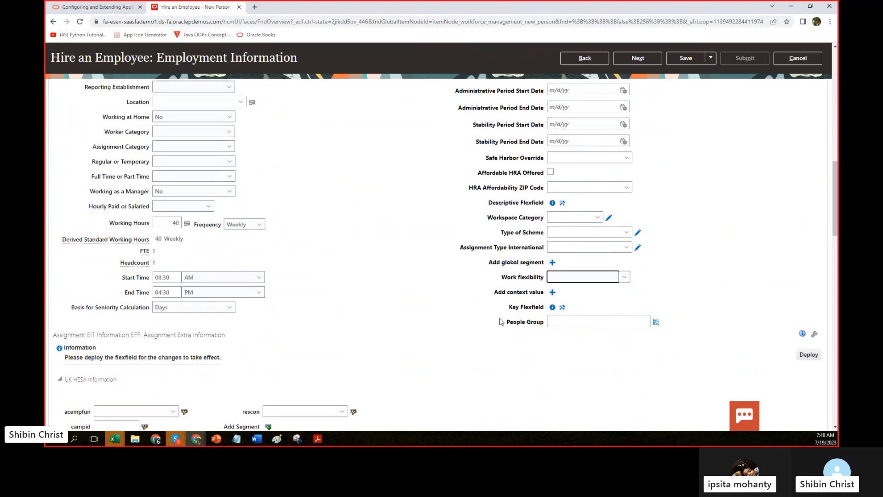
{"action": "scroll", "coordinate": [405, 281], "scroll_direction": "up", "scroll_amount": 10}
{"action": "scroll", "coordinate": [406, 282], "scroll_direction": "up", "scroll_amount": 3}
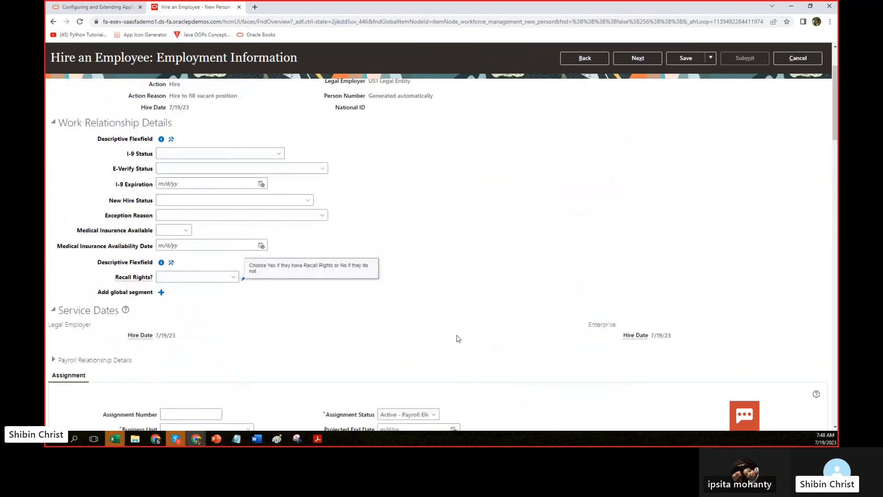
{"action": "scroll", "coordinate": [484, 294], "scroll_direction": "up", "scroll_amount": 2}
{"action": "scroll", "coordinate": [487, 295], "scroll_direction": "down", "scroll_amount": 15}
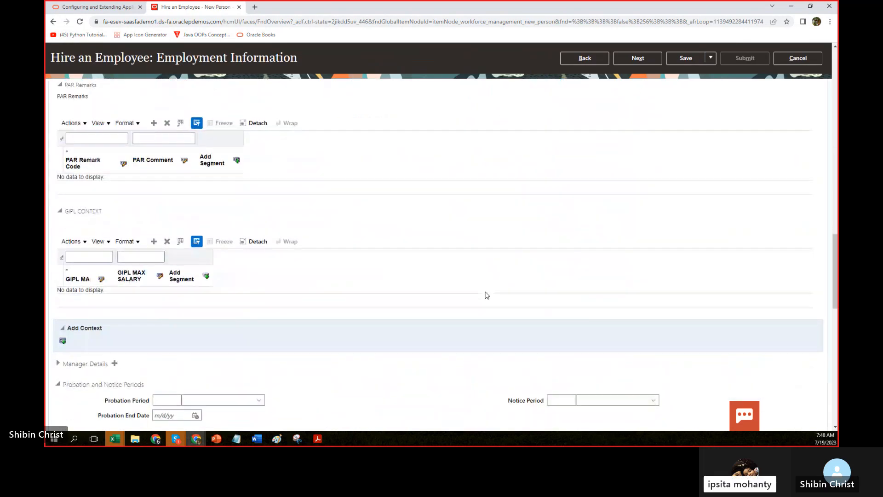
{"action": "scroll", "coordinate": [486, 295], "scroll_direction": "up", "scroll_amount": 8}
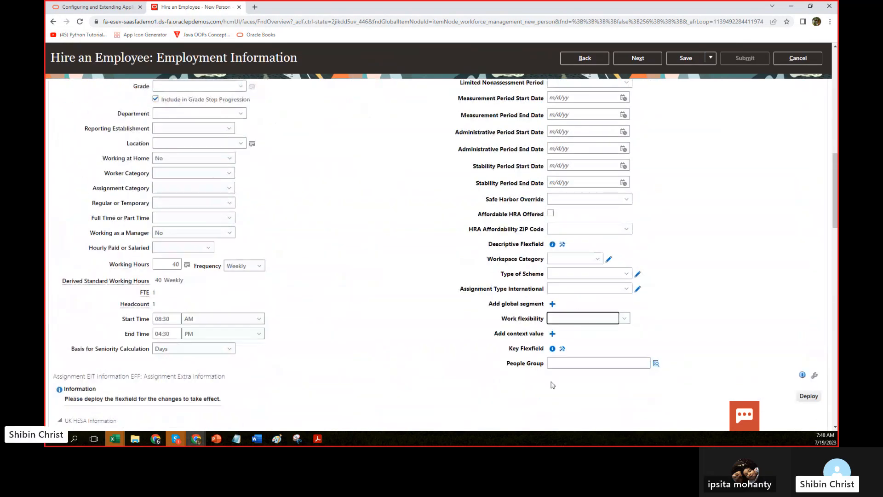
{"action": "left_click", "coordinate": [502, 382]}
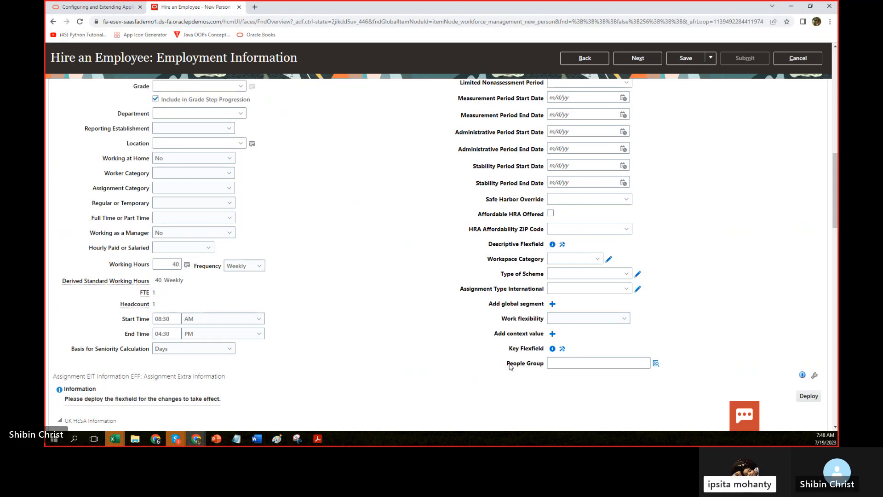
{"action": "left_click_drag", "start_coordinate": [509, 364], "coordinate": [544, 368]}
{"action": "left_click", "coordinate": [510, 381]}
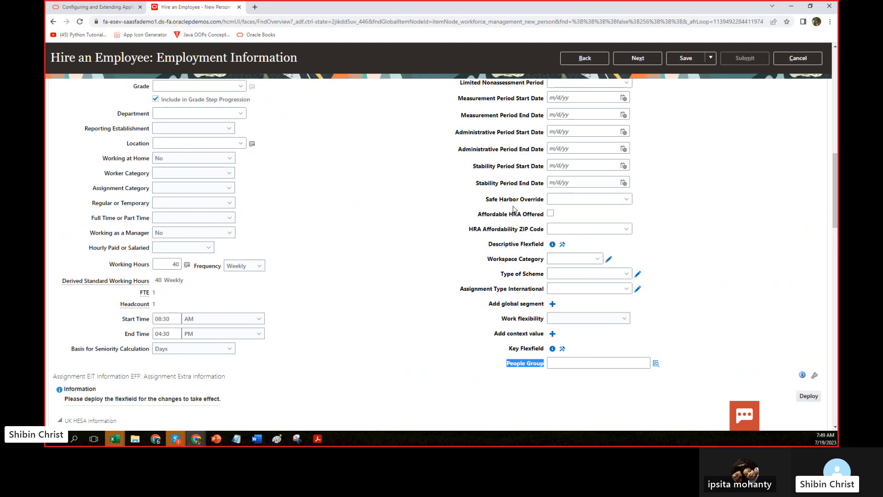
- Compare the Descriptive Flexfield markers in the Job section with the Key Flexfield marker for People Group
{"action": "scroll", "coordinate": [513, 209], "scroll_direction": "up", "scroll_amount": 3}
{"action": "left_click_drag", "start_coordinate": [489, 163], "coordinate": [544, 166]}
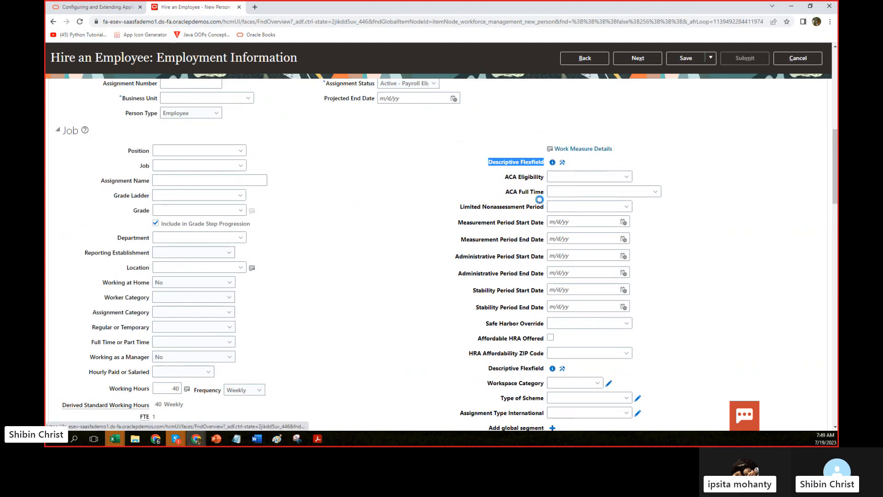
{"action": "scroll", "coordinate": [506, 312], "scroll_direction": "down", "scroll_amount": 3}
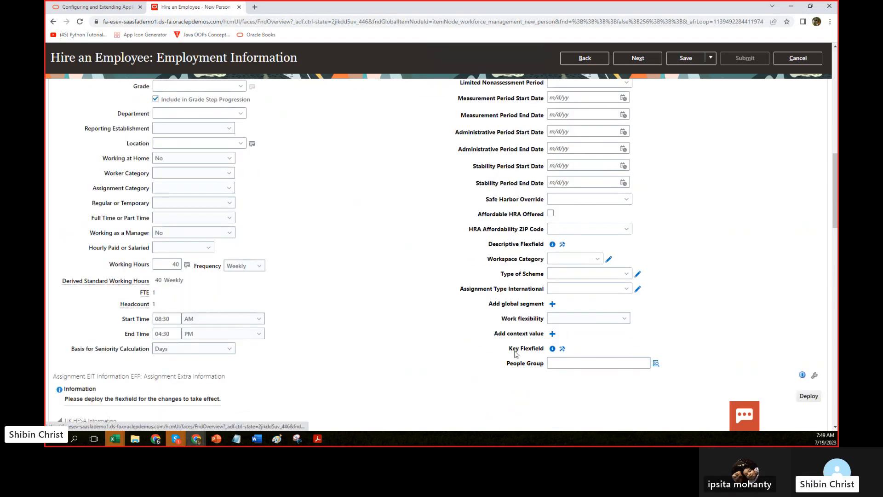
{"action": "left_click_drag", "start_coordinate": [508, 348], "coordinate": [547, 352]}
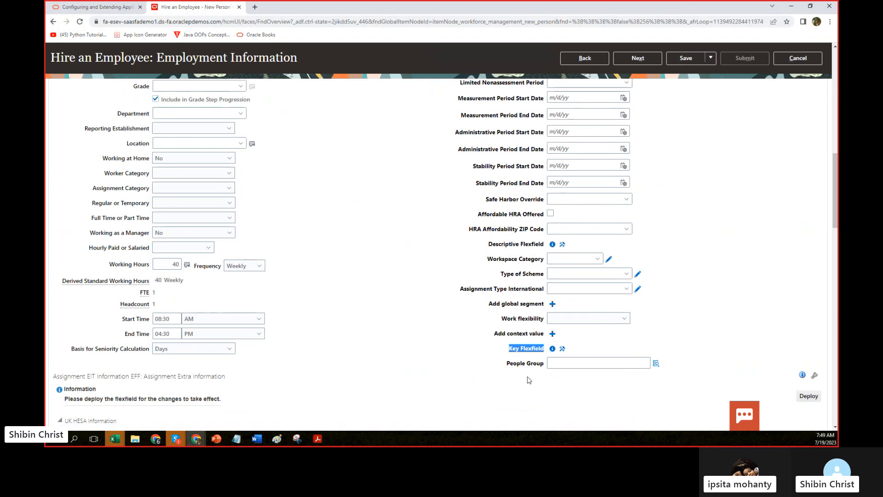
{"action": "left_click_drag", "start_coordinate": [488, 248], "coordinate": [554, 246]}
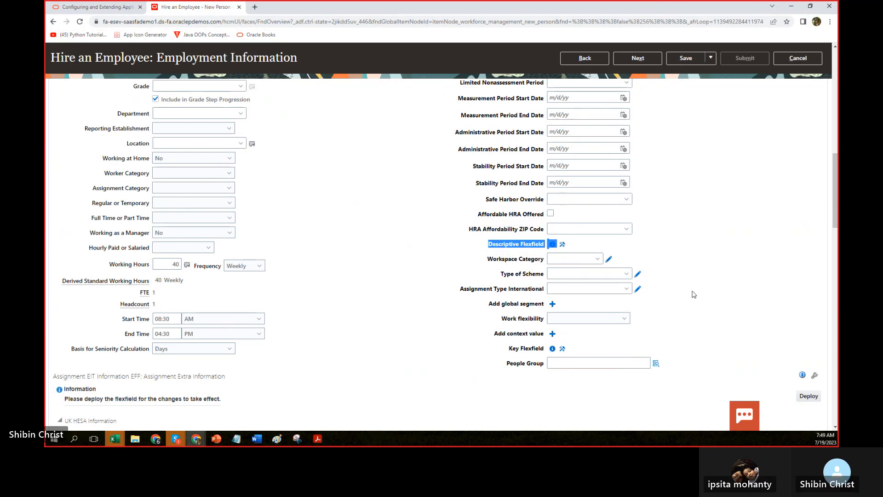
{"action": "scroll", "coordinate": [694, 294], "scroll_direction": "up", "scroll_amount": 3}
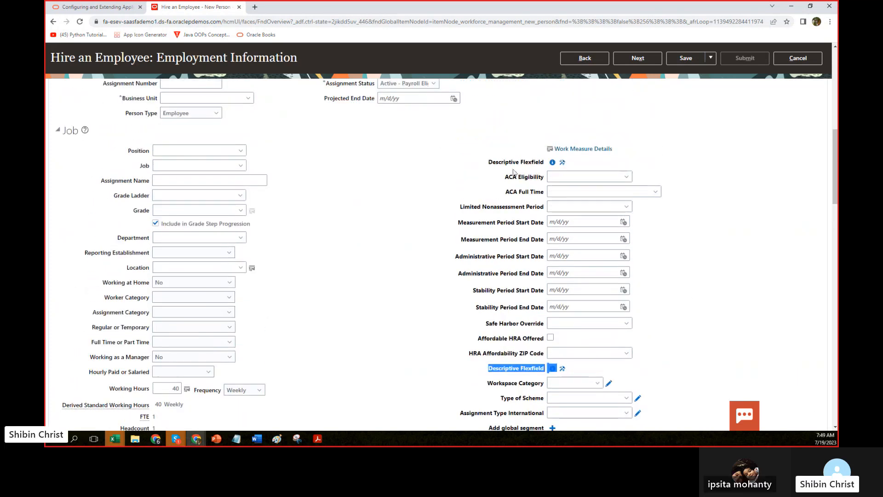
{"action": "scroll", "coordinate": [388, 231], "scroll_direction": "up", "scroll_amount": 2}
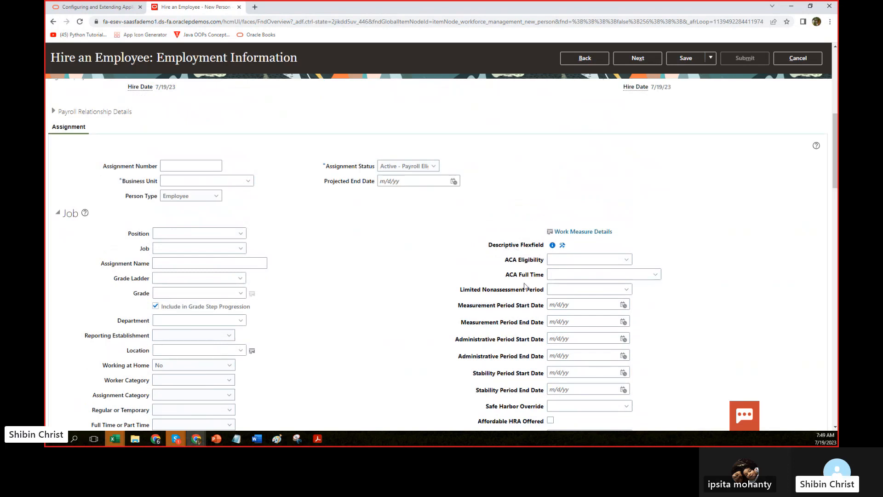
{"action": "scroll", "coordinate": [525, 286], "scroll_direction": "down", "scroll_amount": 3}
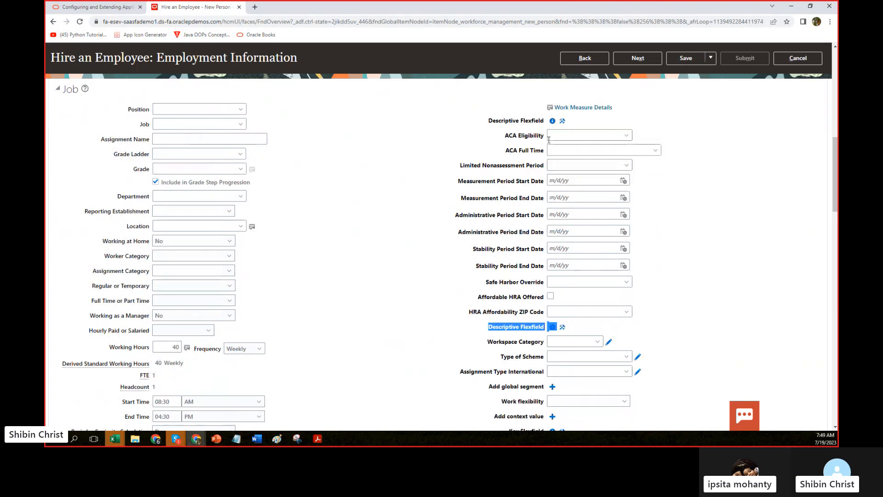
{"action": "scroll", "coordinate": [688, 274], "scroll_direction": "down", "scroll_amount": 2}
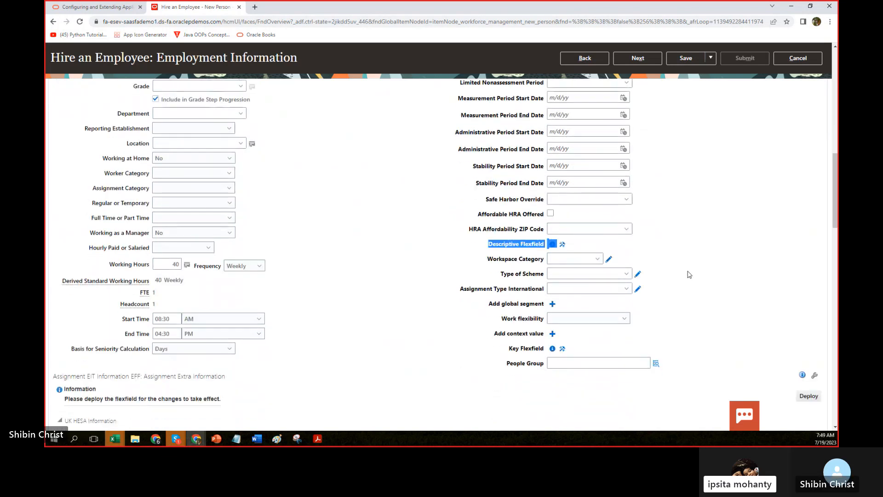
{"action": "left_click", "coordinate": [709, 326]}
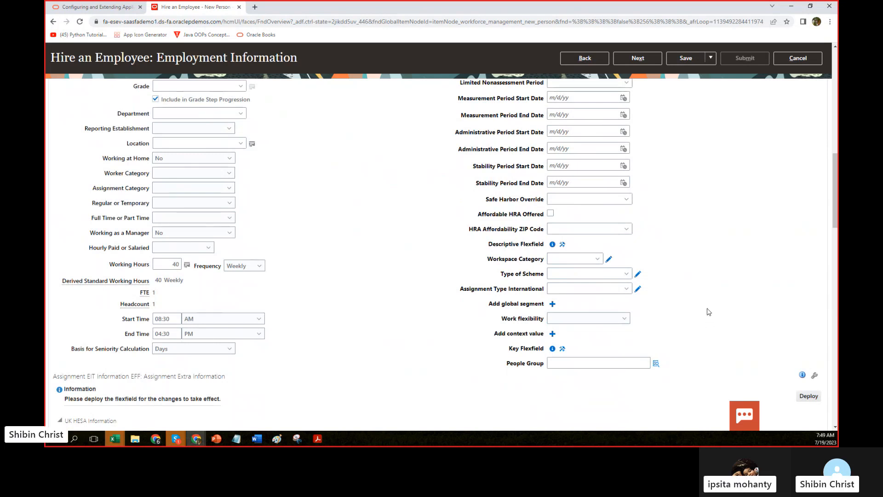
- Compare standard assignment fields such as Working as a Manager with the flexfield segments in the Job section
{"action": "scroll", "coordinate": [703, 290], "scroll_direction": "down", "scroll_amount": 1}
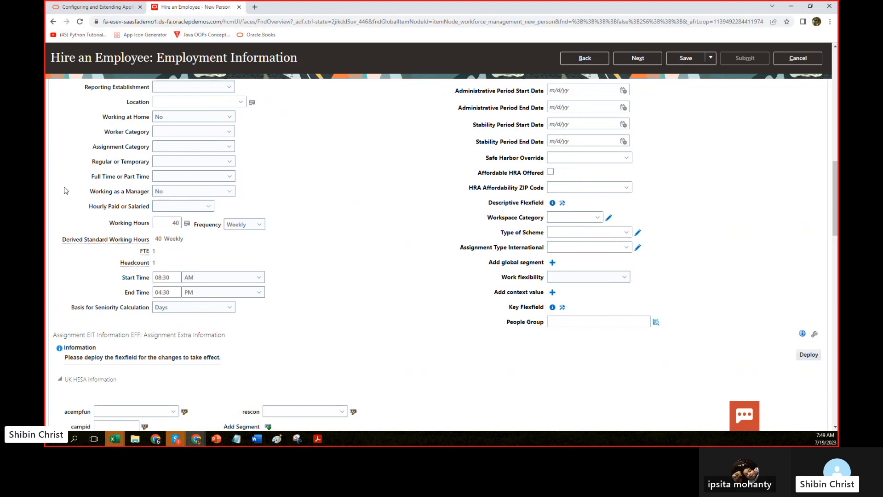
{"action": "left_click_drag", "start_coordinate": [91, 192], "coordinate": [147, 192]}
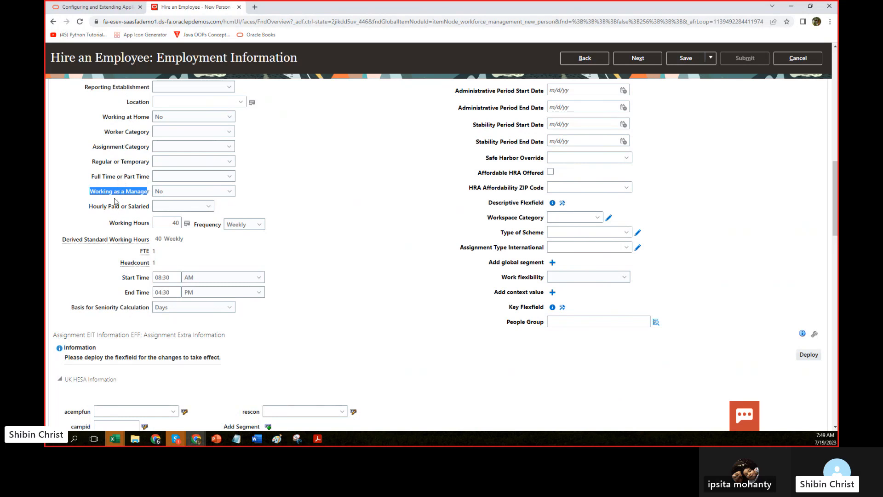
{"action": "scroll", "coordinate": [115, 193], "scroll_direction": "up", "scroll_amount": 1}
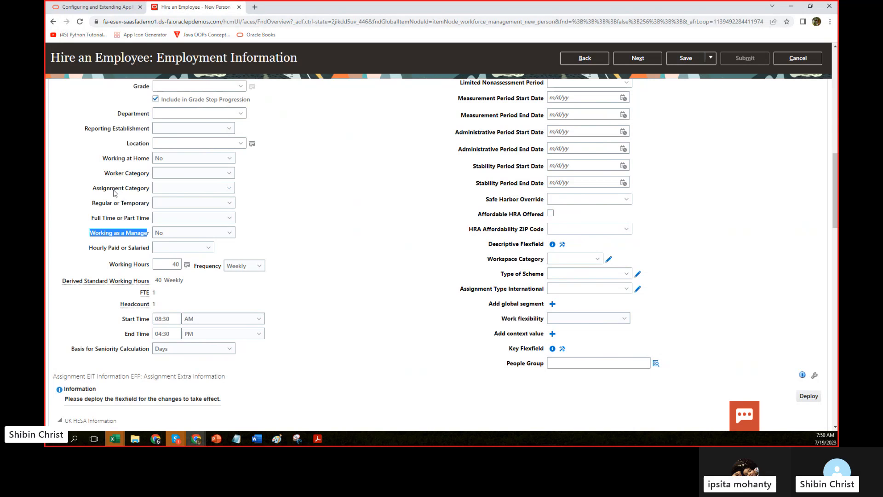
{"action": "scroll", "coordinate": [541, 186], "scroll_direction": "up", "scroll_amount": 3}
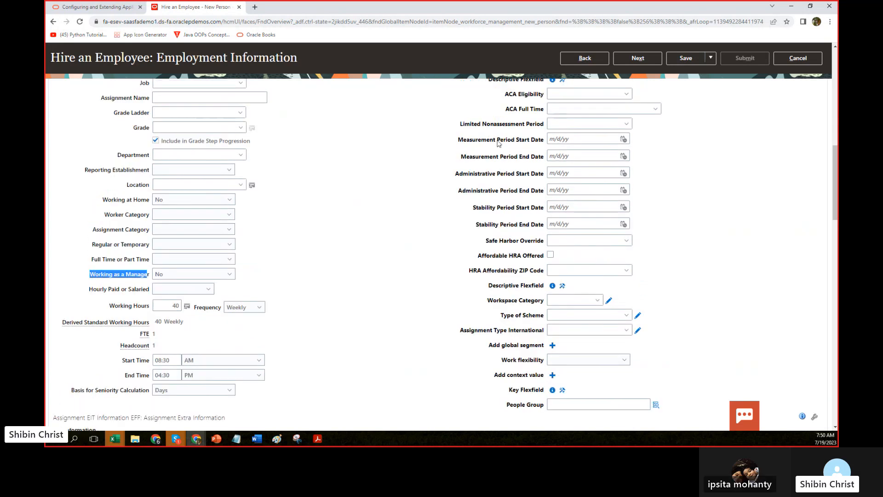
{"action": "scroll", "coordinate": [497, 211], "scroll_direction": "down", "scroll_amount": 3}
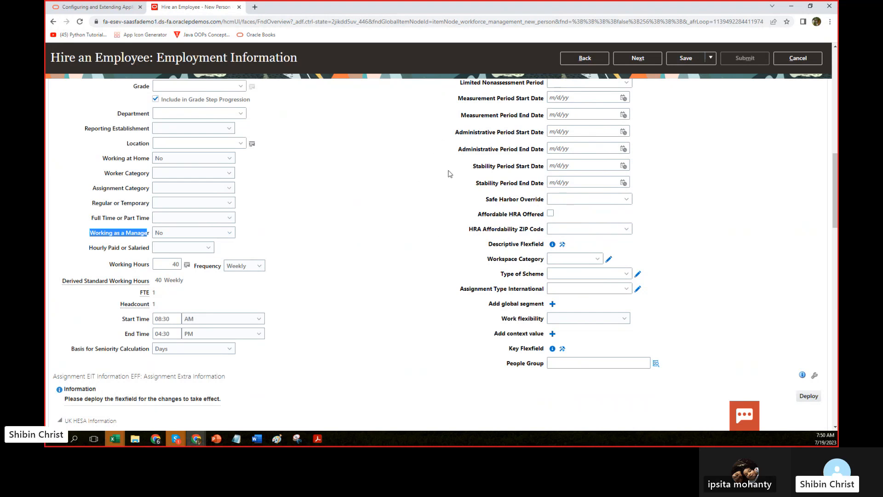
{"action": "scroll", "coordinate": [447, 165], "scroll_direction": "up", "scroll_amount": 1}
{"action": "scroll", "coordinate": [447, 162], "scroll_direction": "up", "scroll_amount": 2}
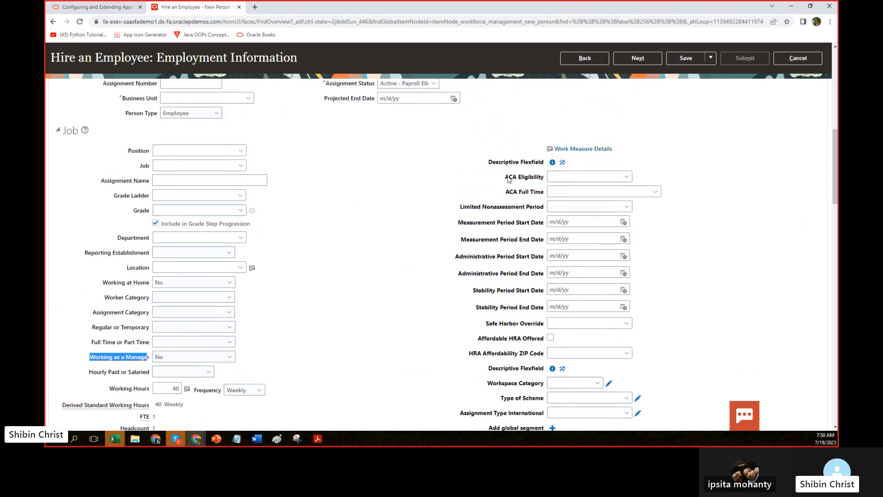
{"action": "scroll", "coordinate": [453, 230], "scroll_direction": "down", "scroll_amount": 2}
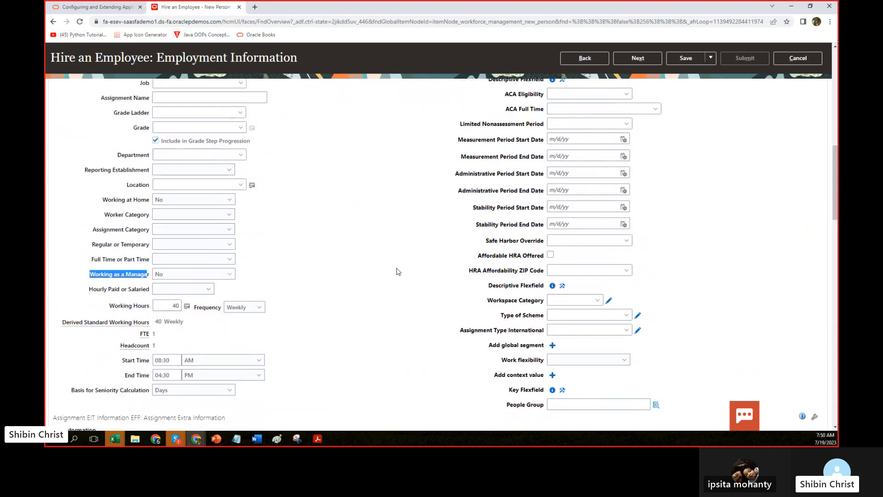
- Review the Assignment EIT Information EFF section with its UK HESA, PAR Remarks and GIPL contexts, continuing down to Direct Reports
{"action": "scroll", "coordinate": [395, 287], "scroll_direction": "down", "scroll_amount": 5}
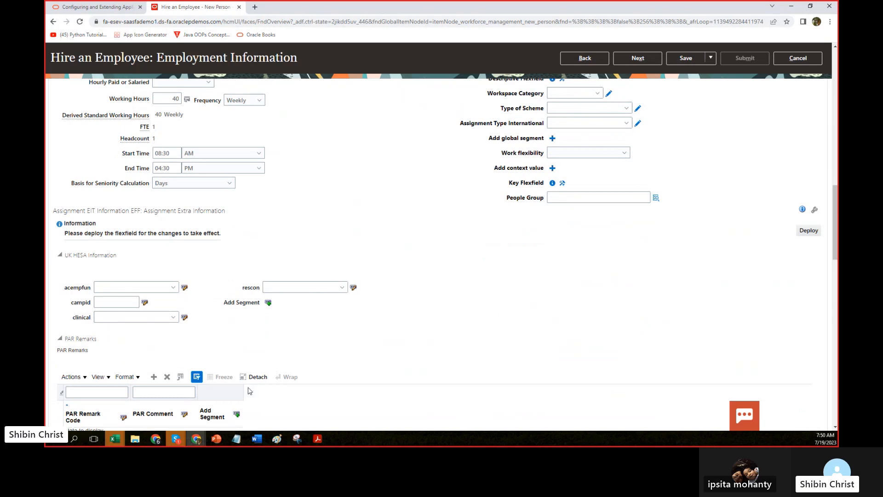
{"action": "scroll", "coordinate": [325, 372], "scroll_direction": "down", "scroll_amount": 1}
{"action": "scroll", "coordinate": [396, 345], "scroll_direction": "down", "scroll_amount": 4}
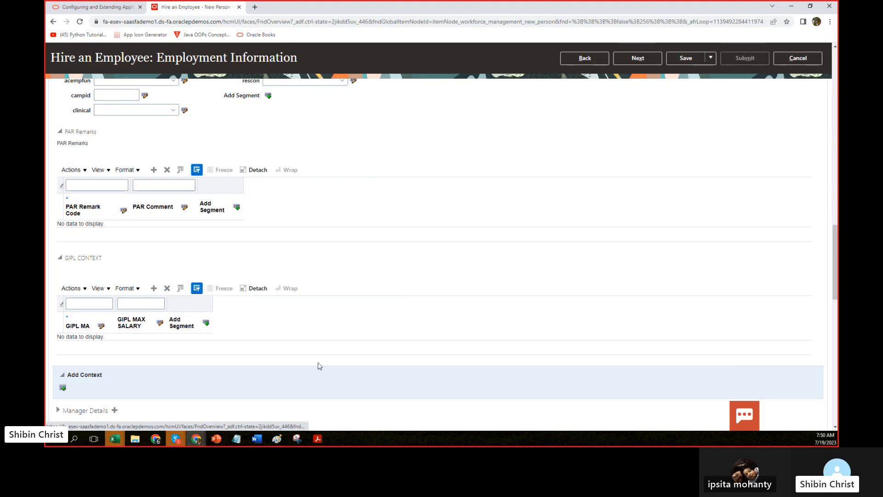
{"action": "scroll", "coordinate": [345, 302], "scroll_direction": "down", "scroll_amount": 4}
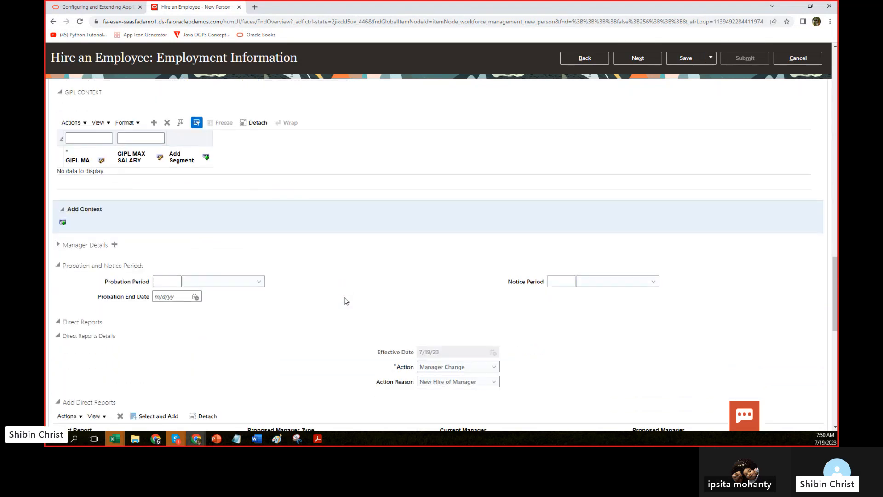
{"action": "scroll", "coordinate": [346, 301], "scroll_direction": "down", "scroll_amount": 2}
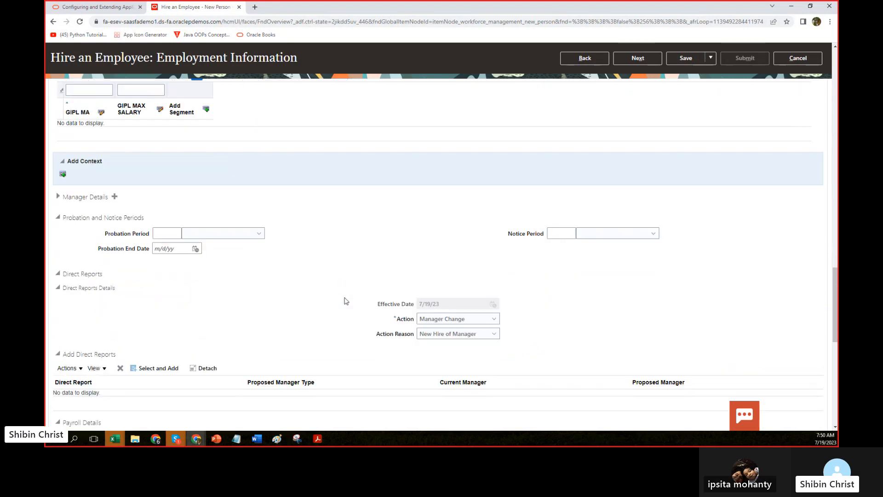
- Compare the flexfields in the Job section with the Assignment EIT Information contexts on the Employment Information page
{"action": "scroll", "coordinate": [319, 260], "scroll_direction": "up", "scroll_amount": 15}
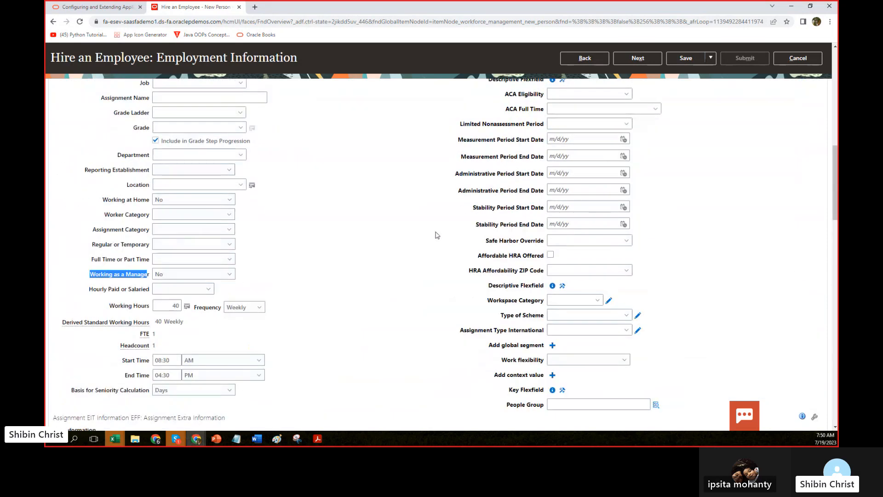
{"action": "scroll", "coordinate": [437, 235], "scroll_direction": "up", "scroll_amount": 3}
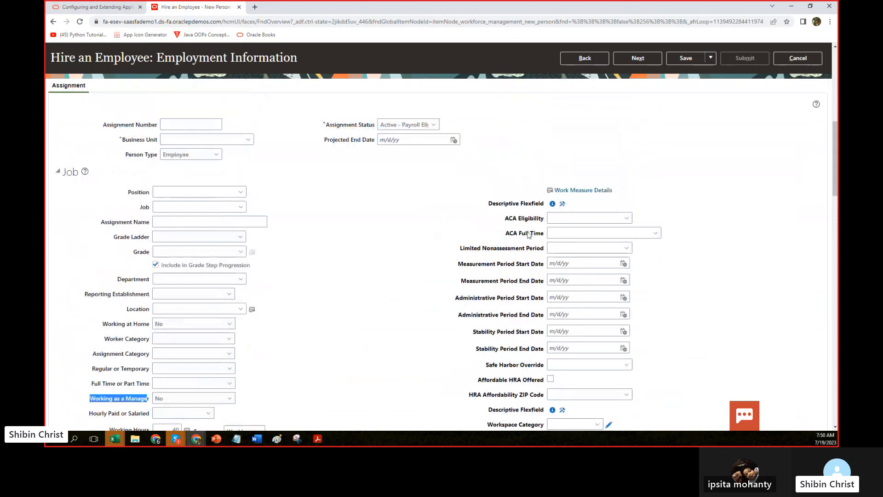
{"action": "scroll", "coordinate": [448, 313], "scroll_direction": "down", "scroll_amount": 1}
{"action": "scroll", "coordinate": [450, 312], "scroll_direction": "down", "scroll_amount": 1}
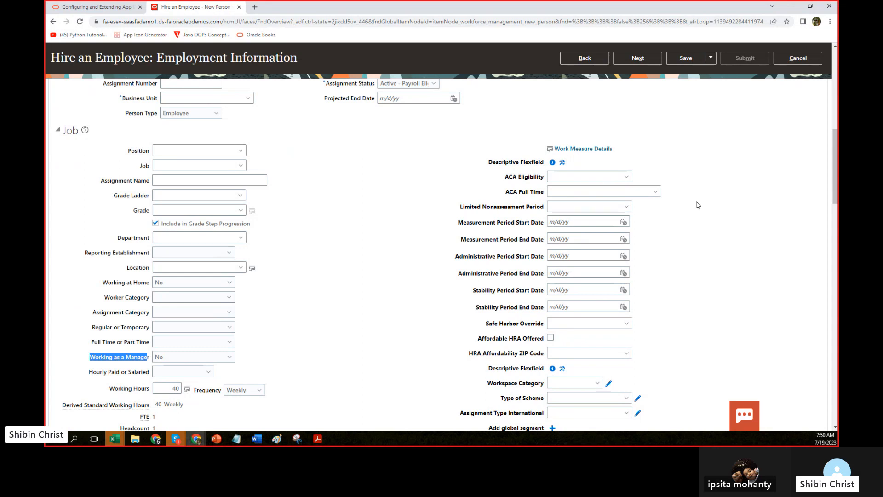
{"action": "scroll", "coordinate": [697, 206], "scroll_direction": "down", "scroll_amount": 5}
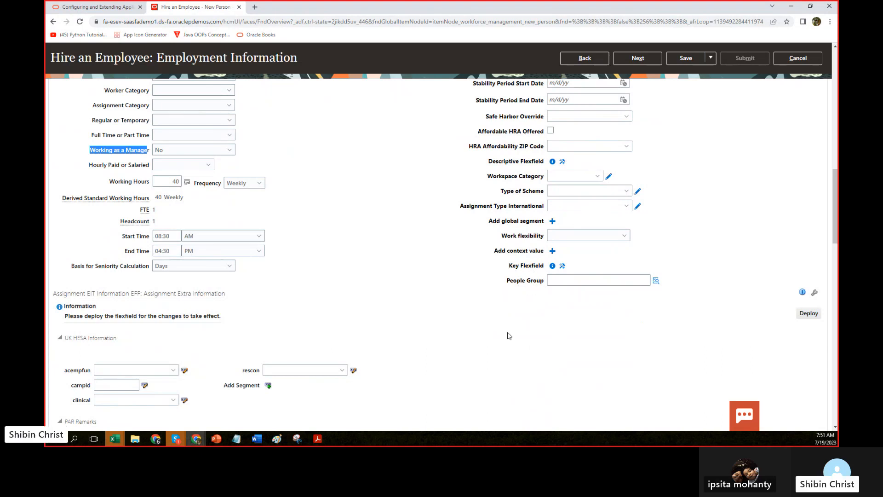
{"action": "scroll", "coordinate": [405, 318], "scroll_direction": "down", "scroll_amount": 6}
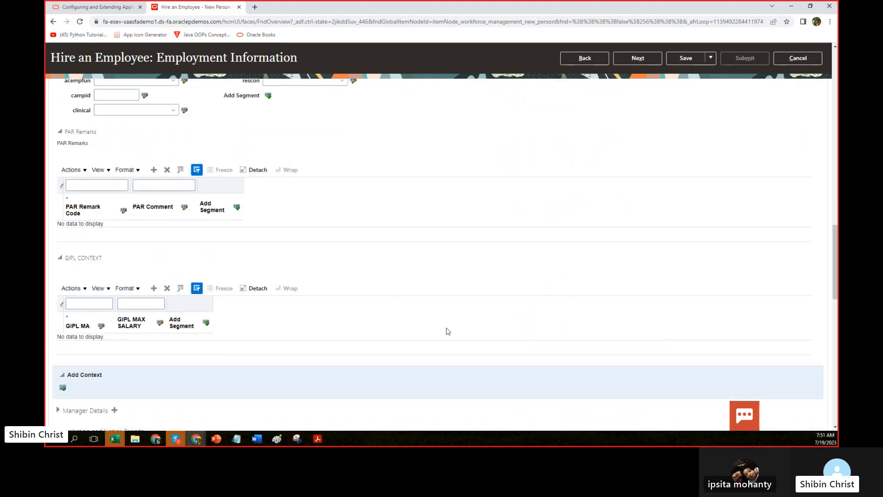
- Set the People Group key flexfield to location USA and skill OHCM, and accept the combination
{"action": "scroll", "coordinate": [477, 272], "scroll_direction": "up", "scroll_amount": 7}
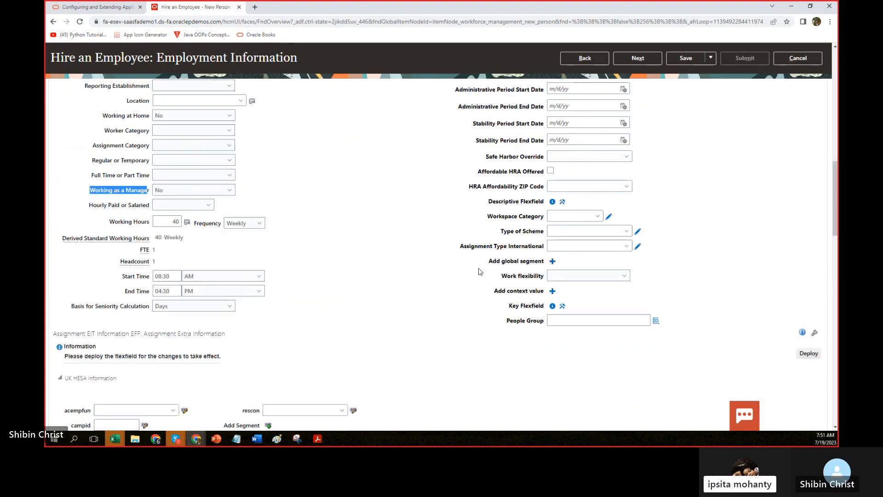
{"action": "left_click", "coordinate": [656, 323]}
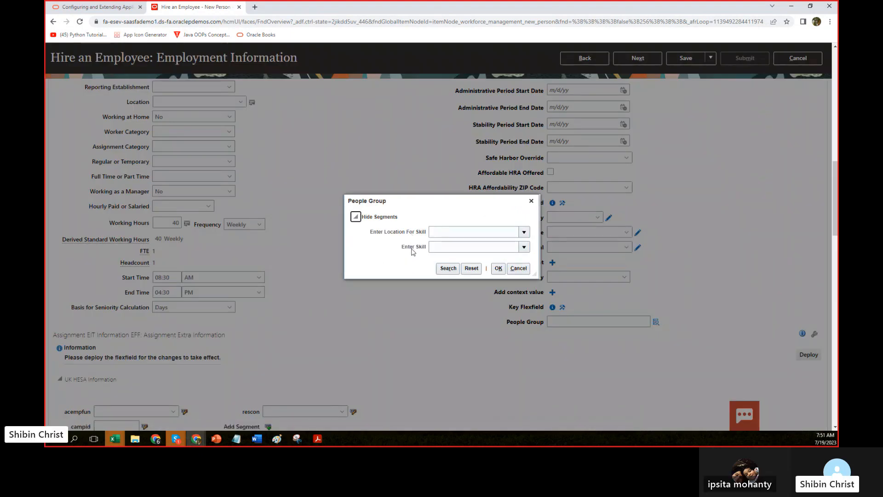
{"action": "left_click", "coordinate": [523, 233]}
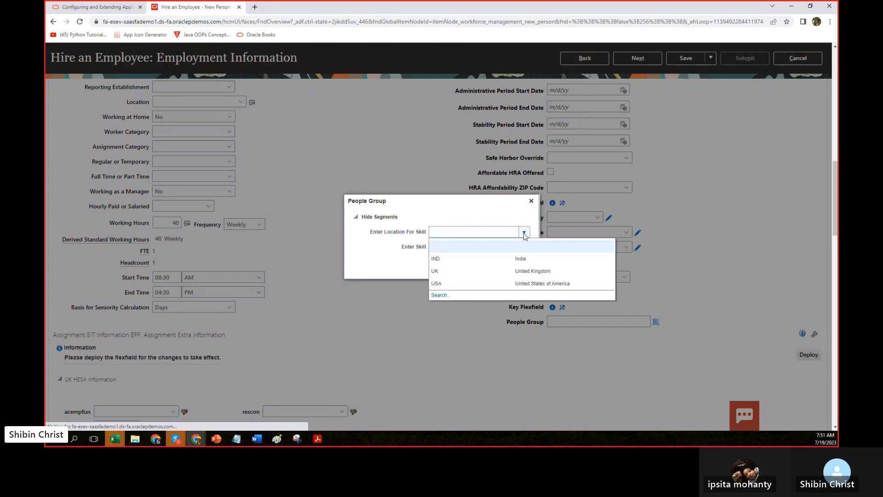
{"action": "left_click", "coordinate": [437, 284]}
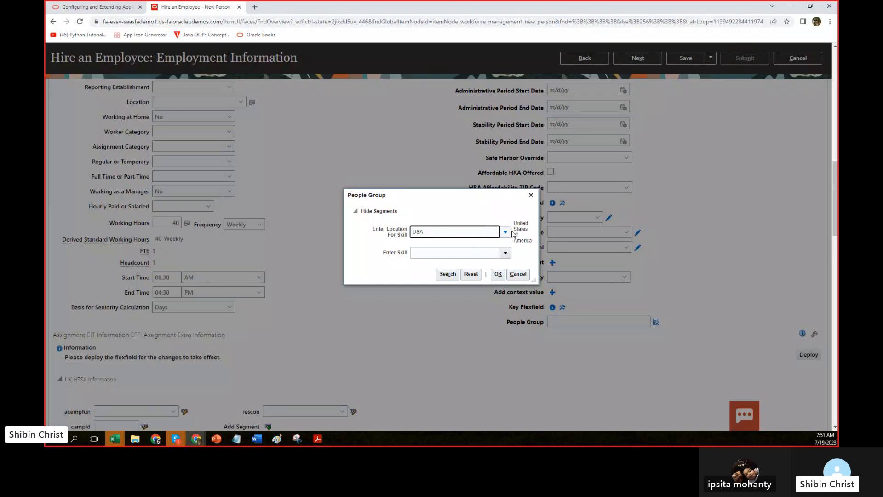
{"action": "left_click", "coordinate": [505, 254]}
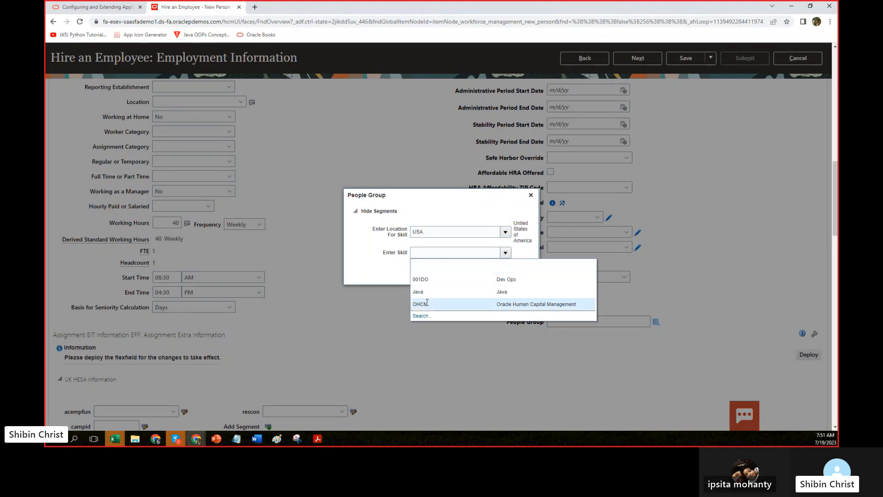
{"action": "left_click", "coordinate": [427, 303]}
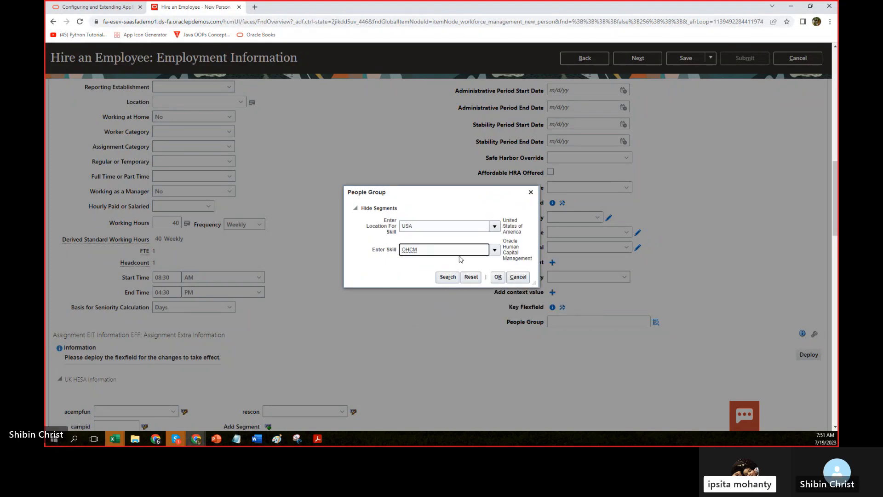
{"action": "left_click", "coordinate": [497, 277]}
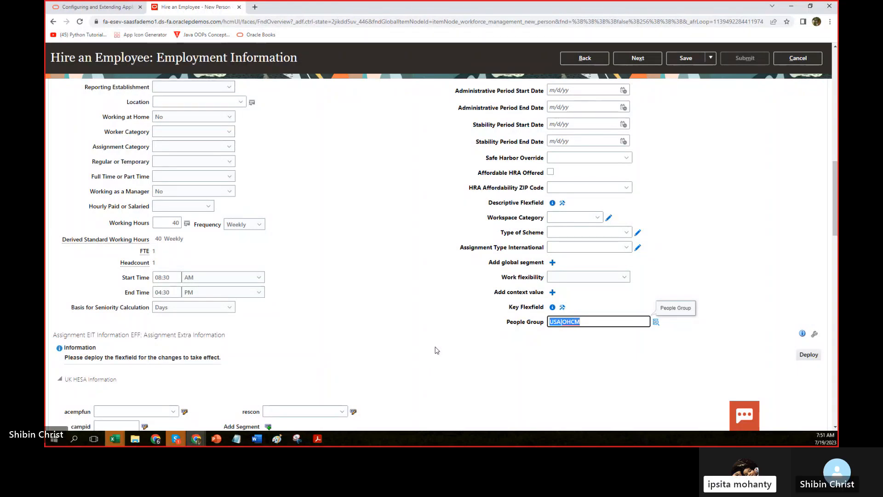
- Examine the location and skill segments of the combined People Group value by highlighting them in the field
{"action": "left_click", "coordinate": [584, 321]}
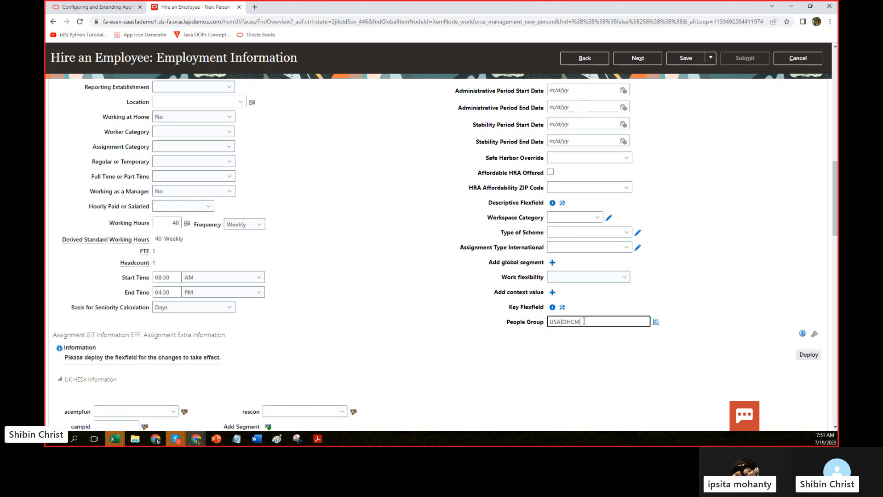
{"action": "left_click_drag", "start_coordinate": [584, 321], "coordinate": [542, 358]}
{"action": "left_click", "coordinate": [542, 358]}
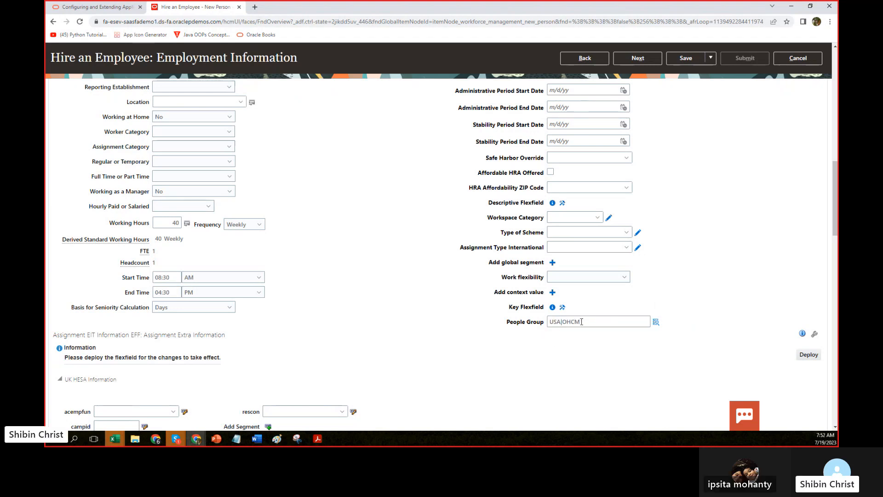
{"action": "left_click_drag", "start_coordinate": [581, 321], "coordinate": [533, 348]}
{"action": "left_click", "coordinate": [555, 357]}
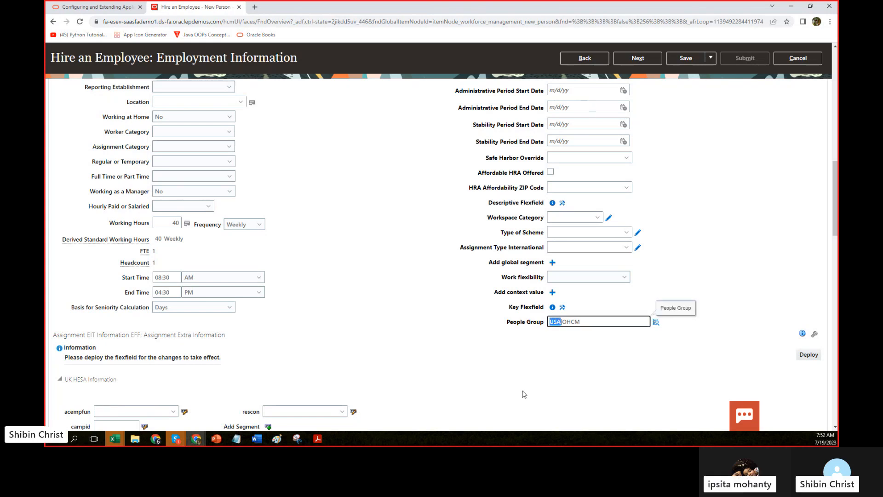
{"action": "left_click", "coordinate": [429, 320]}
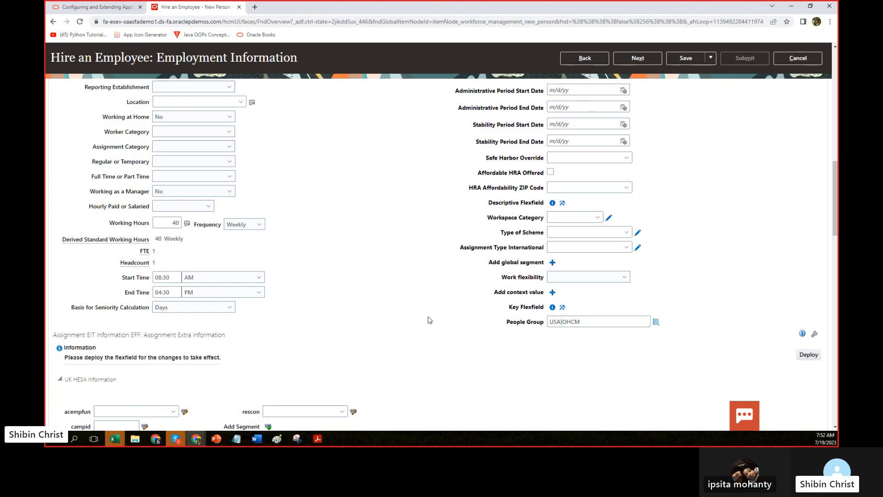
{"action": "scroll", "coordinate": [429, 320], "scroll_direction": "up", "scroll_amount": 1}
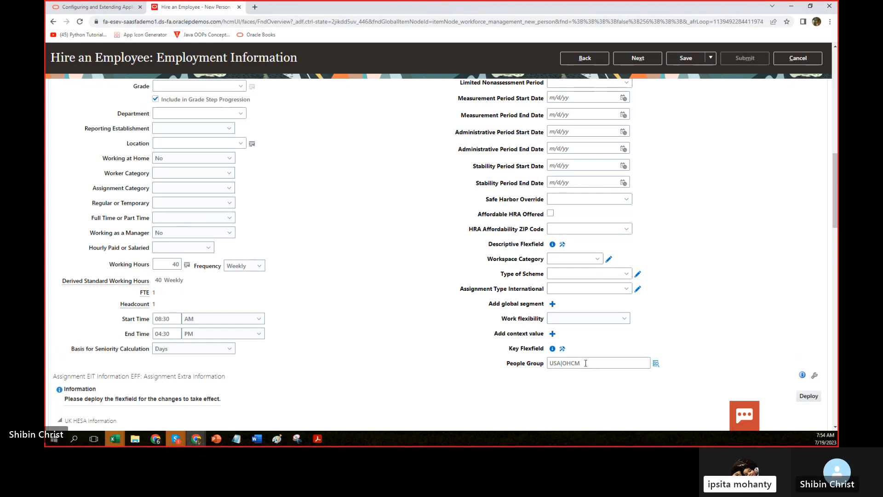
{"action": "left_click_drag", "start_coordinate": [584, 364], "coordinate": [494, 364]}
{"action": "left_click", "coordinate": [455, 371]}
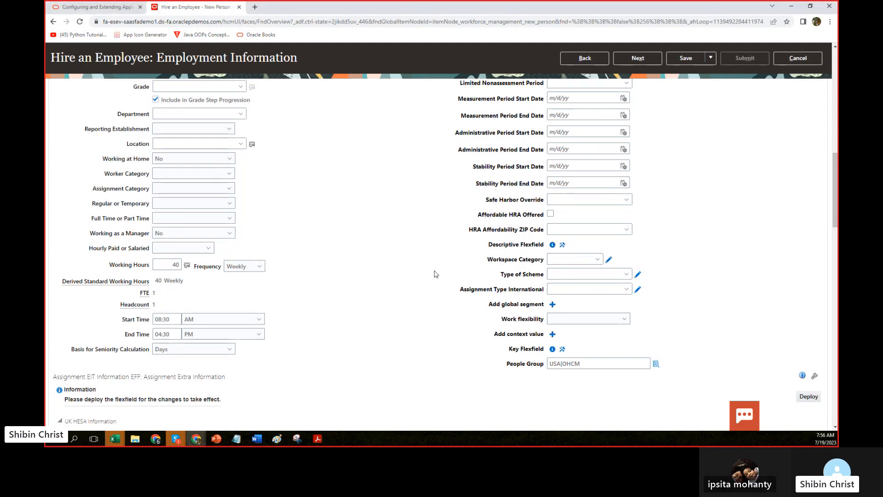
- Switch to the Configuring and Extending Applications guide and expand its Descriptive Flexfields topics in the contents
{"action": "scroll", "coordinate": [436, 274], "scroll_direction": "up", "scroll_amount": 15}
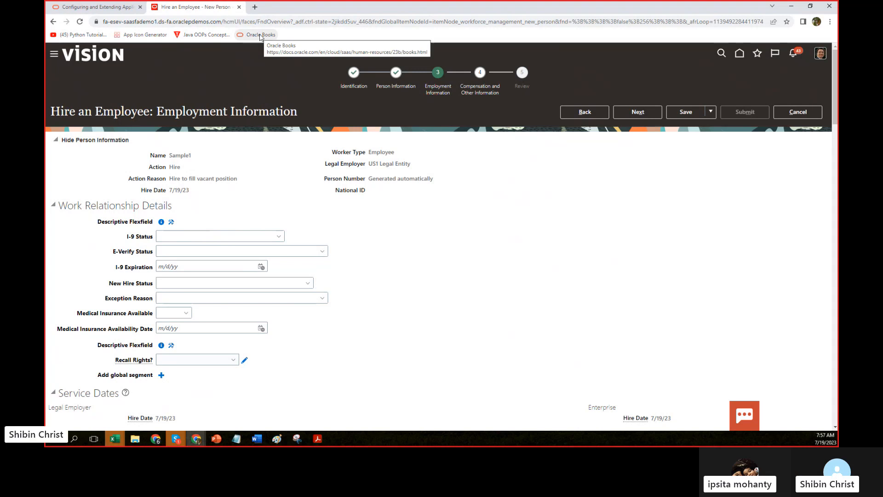
{"action": "left_click", "coordinate": [78, 6]}
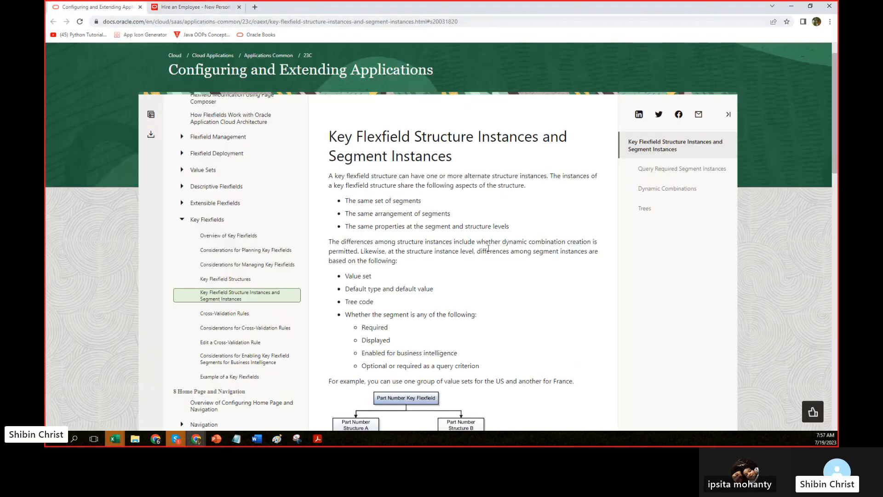
{"action": "scroll", "coordinate": [308, 88], "scroll_direction": "up", "scroll_amount": 1}
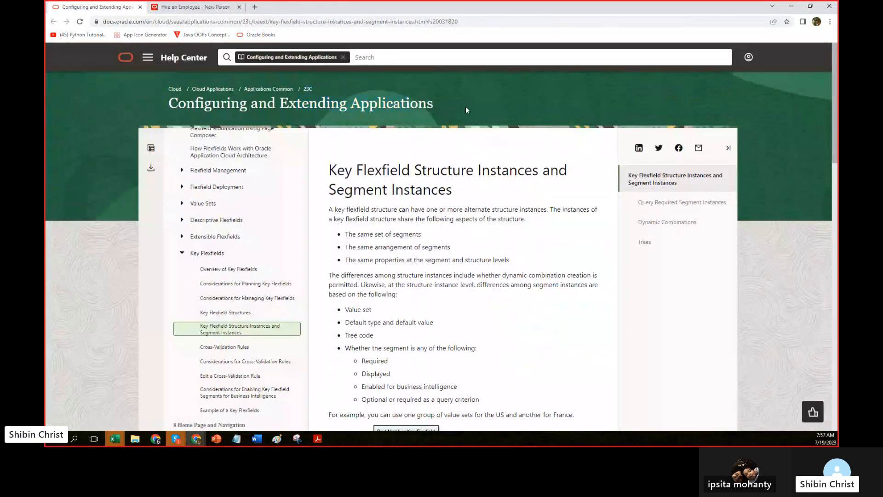
{"action": "scroll", "coordinate": [385, 258], "scroll_direction": "down", "scroll_amount": 2}
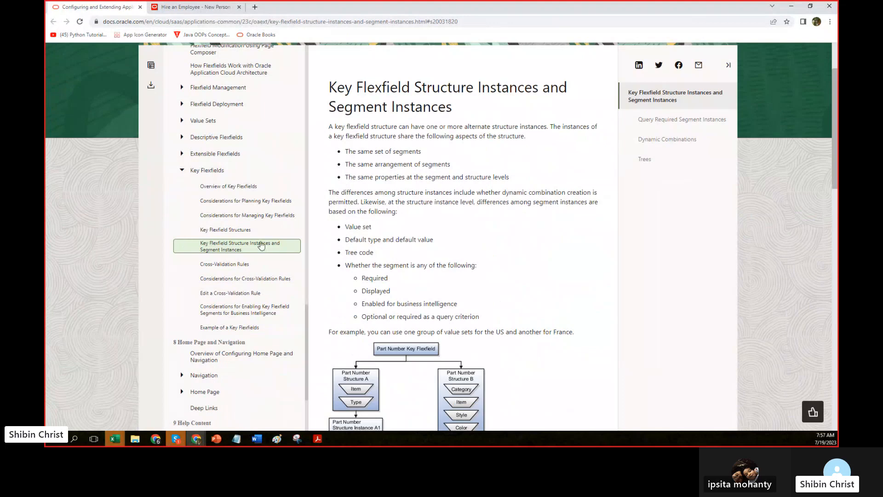
{"action": "left_click", "coordinate": [182, 138]}
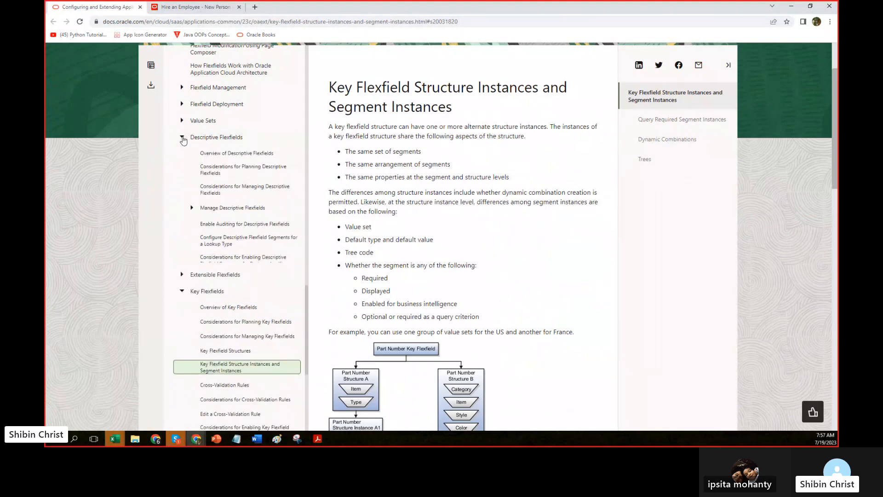
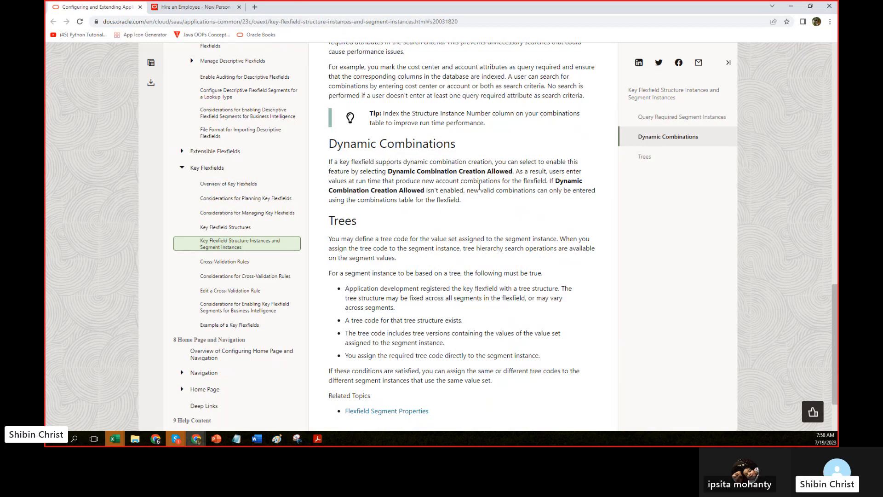
- Look through the guide's Key Flexfield page and its contents list, and open the PDF version of the guide
{"action": "scroll", "coordinate": [483, 187], "scroll_direction": "up", "scroll_amount": 5}
{"action": "scroll", "coordinate": [484, 187], "scroll_direction": "up", "scroll_amount": 8}
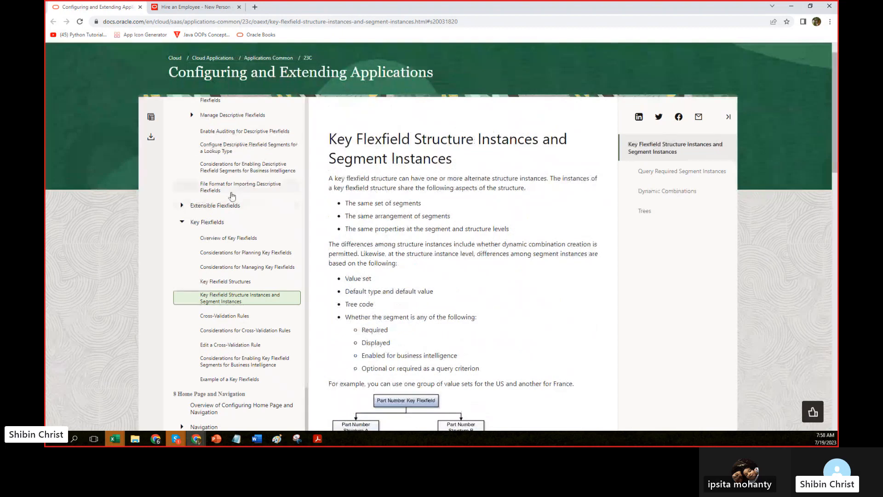
{"action": "scroll", "coordinate": [233, 194], "scroll_direction": "up", "scroll_amount": 8}
{"action": "scroll", "coordinate": [234, 194], "scroll_direction": "up", "scroll_amount": 10}
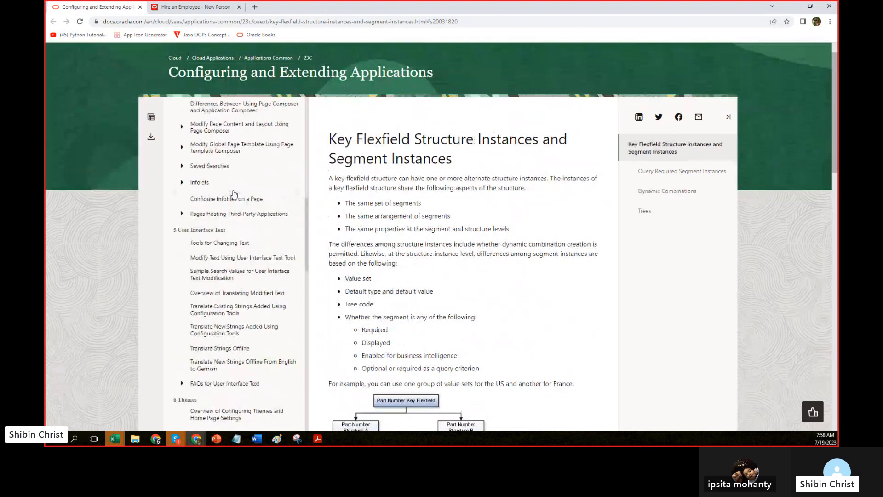
{"action": "left_click", "coordinate": [150, 139]}
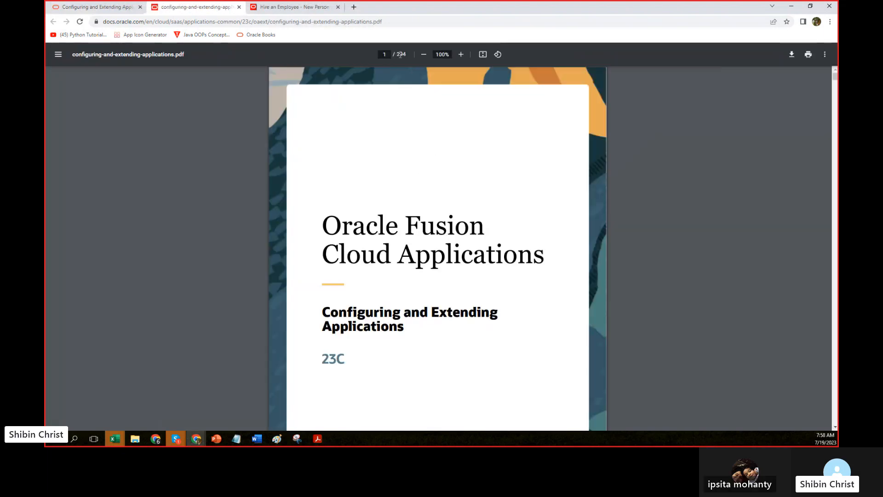
- Review the PDF's table of contents from Overview to Guided Learning, focusing on the Flexfields chapter topics
{"action": "double_click", "coordinate": [400, 54]}
{"action": "scroll", "coordinate": [427, 193], "scroll_direction": "down", "scroll_amount": 10}
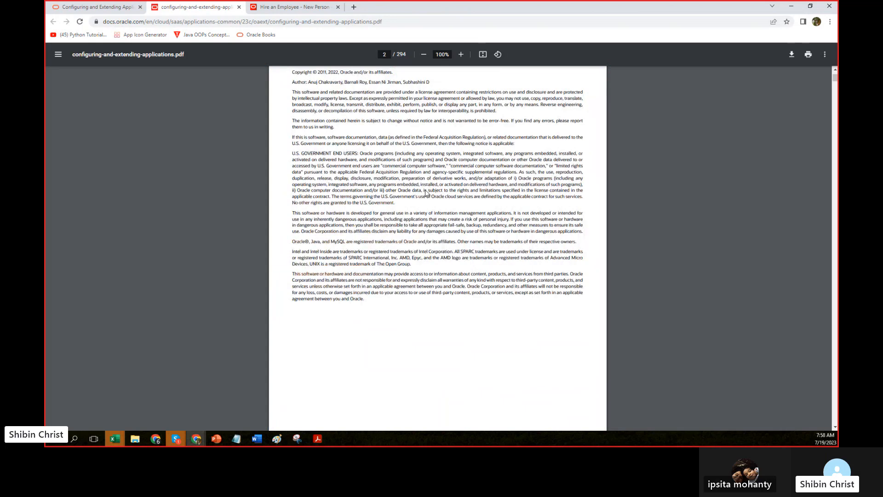
{"action": "scroll", "coordinate": [426, 193], "scroll_direction": "up", "scroll_amount": 10}
{"action": "scroll", "coordinate": [426, 193], "scroll_direction": "down", "scroll_amount": 15}
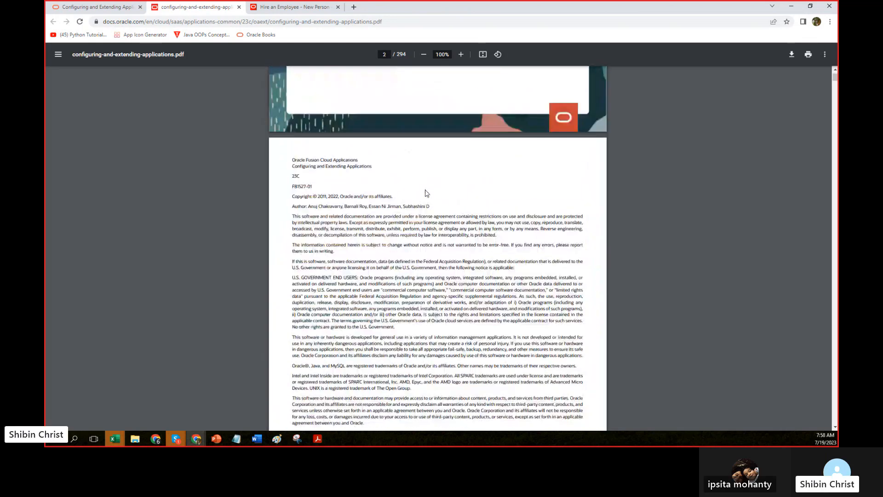
{"action": "scroll", "coordinate": [426, 193], "scroll_direction": "up", "scroll_amount": 1}
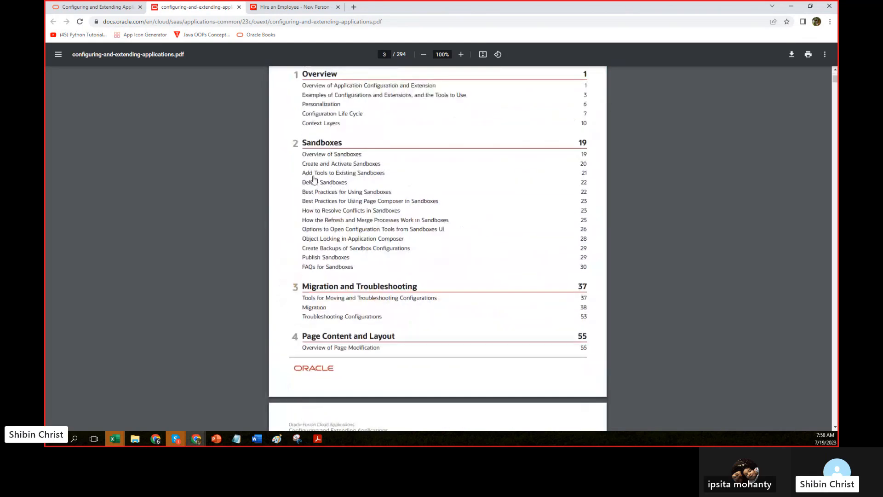
{"action": "scroll", "coordinate": [419, 242], "scroll_direction": "down", "scroll_amount": 6}
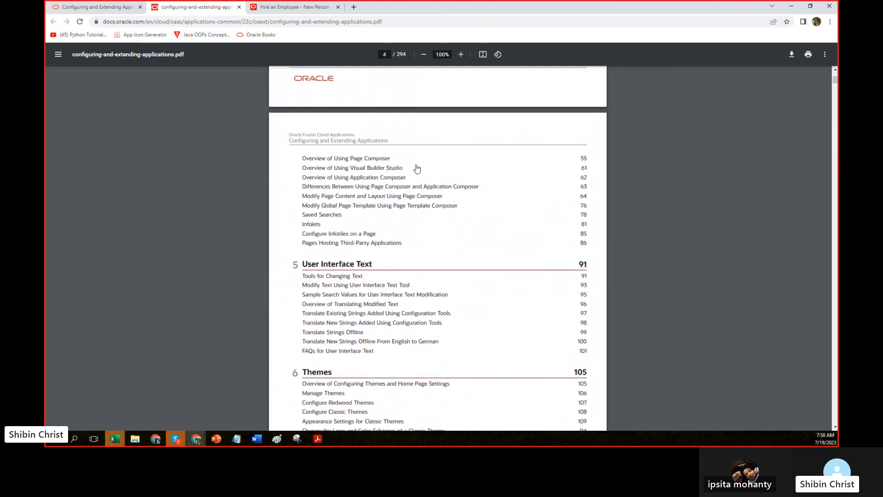
{"action": "scroll", "coordinate": [421, 289], "scroll_direction": "down", "scroll_amount": 3}
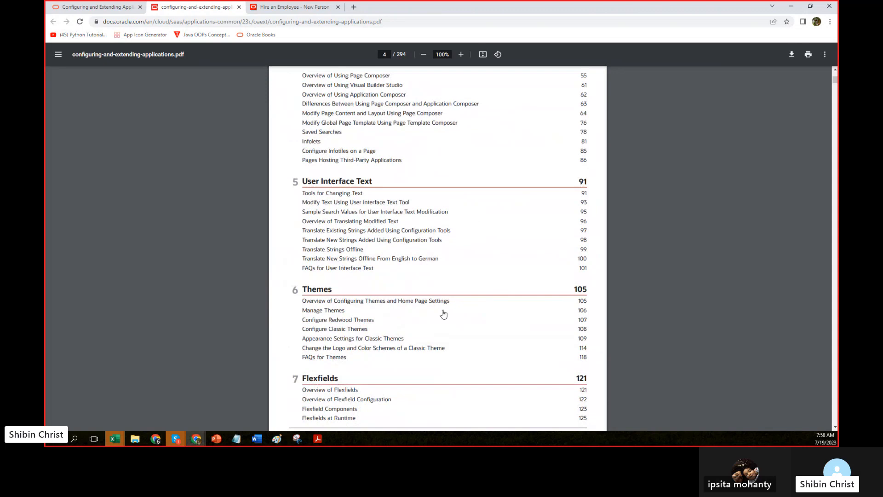
{"action": "scroll", "coordinate": [442, 312], "scroll_direction": "down", "scroll_amount": 5}
{"action": "scroll", "coordinate": [470, 296], "scroll_direction": "down", "scroll_amount": 4}
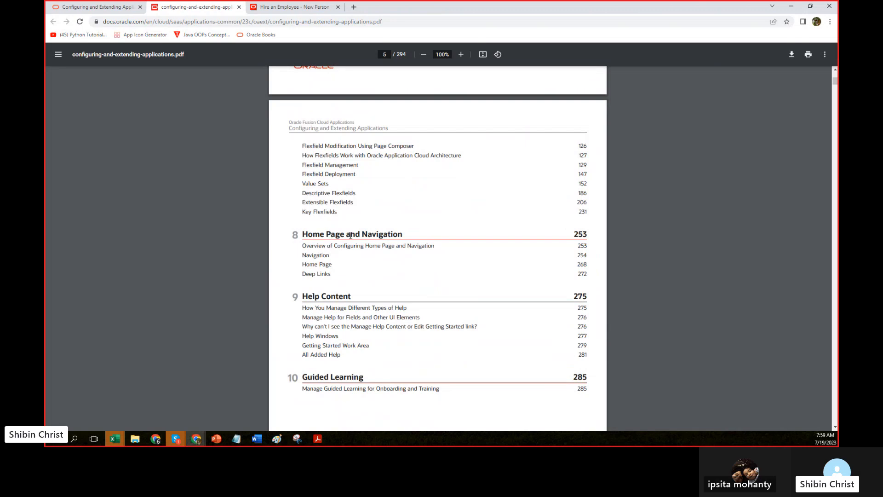
{"action": "scroll", "coordinate": [449, 233], "scroll_direction": "up", "scroll_amount": 5}
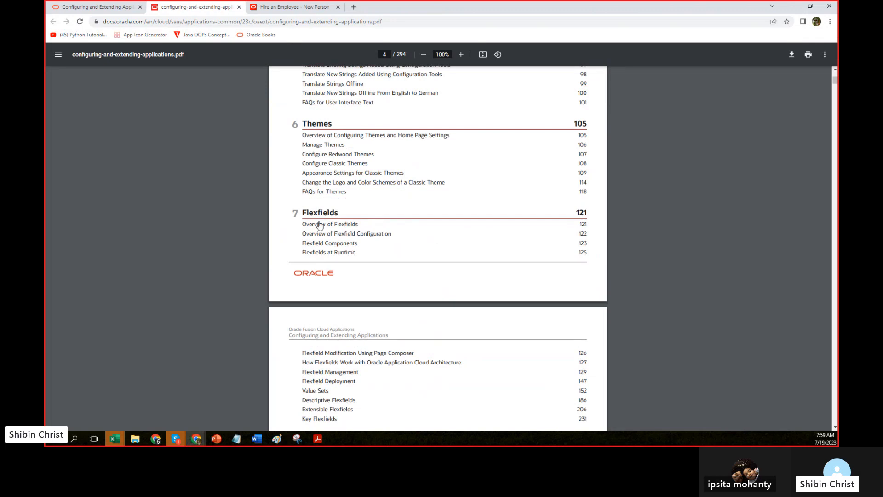
{"action": "scroll", "coordinate": [363, 257], "scroll_direction": "down", "scroll_amount": 3}
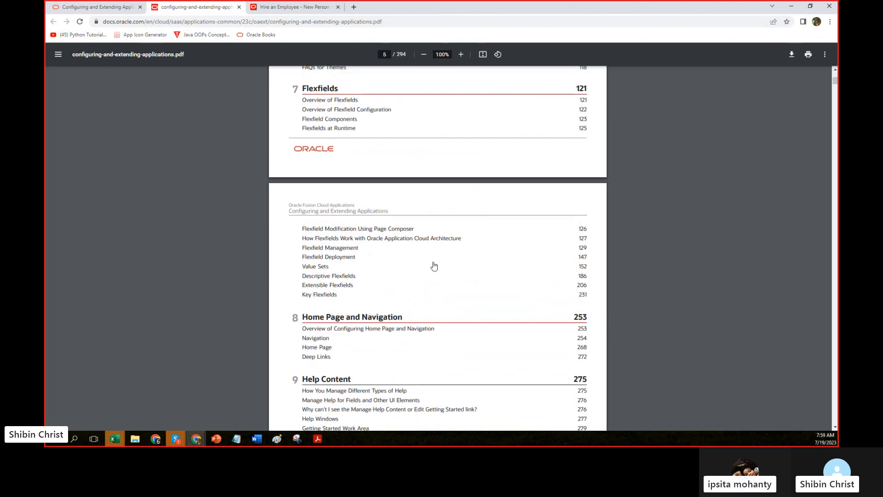
- Skim the PDF guide's pages beyond the contents list and return to the Flexfields chapter entries in the table of contents
{"action": "scroll", "coordinate": [433, 263], "scroll_direction": "down", "scroll_amount": 3}
{"action": "scroll", "coordinate": [435, 263], "scroll_direction": "down", "scroll_amount": 6}
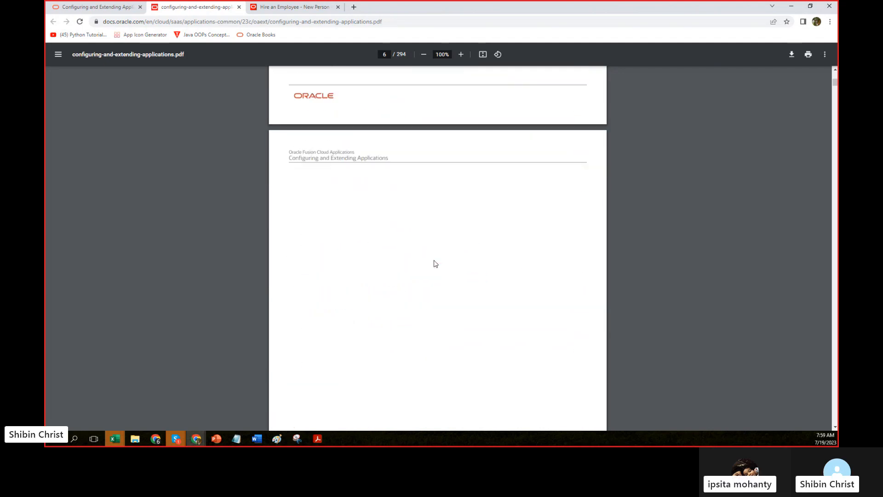
{"action": "scroll", "coordinate": [435, 263], "scroll_direction": "up", "scroll_amount": 3}
{"action": "scroll", "coordinate": [435, 264], "scroll_direction": "down", "scroll_amount": 10}
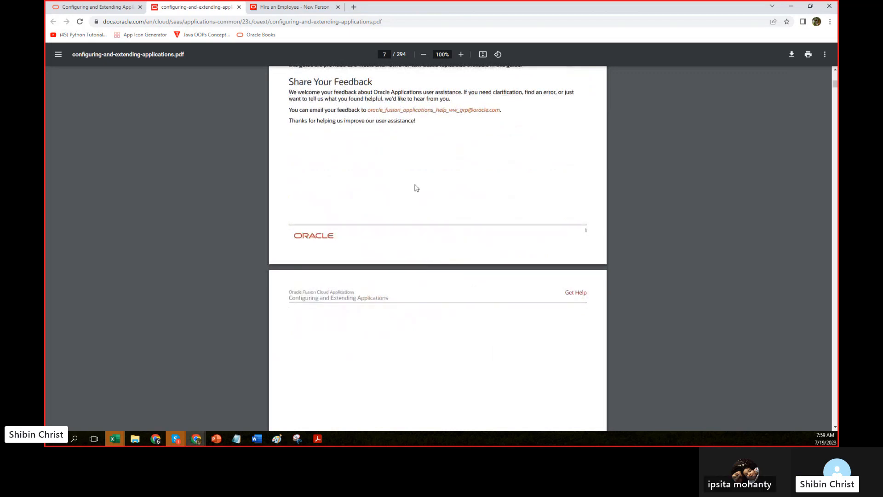
{"action": "scroll", "coordinate": [415, 185], "scroll_direction": "up", "scroll_amount": 8}
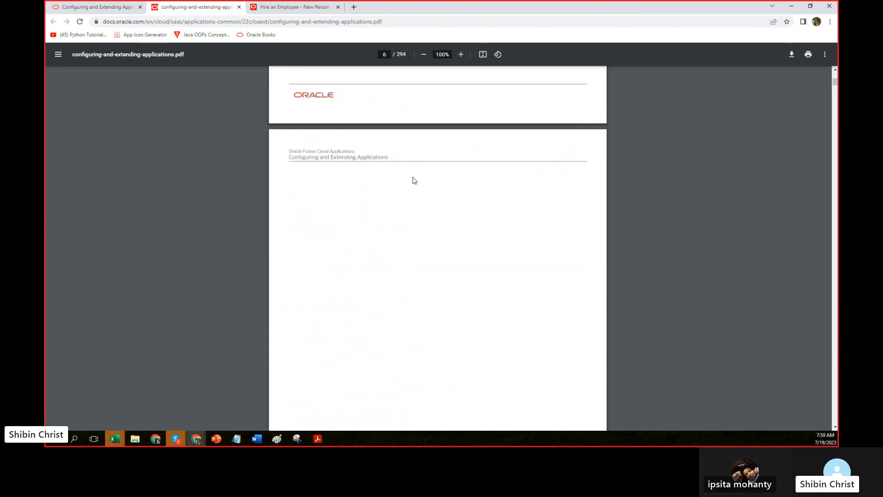
{"action": "scroll", "coordinate": [414, 183], "scroll_direction": "up", "scroll_amount": 10}
{"action": "scroll", "coordinate": [415, 180], "scroll_direction": "up", "scroll_amount": 4}
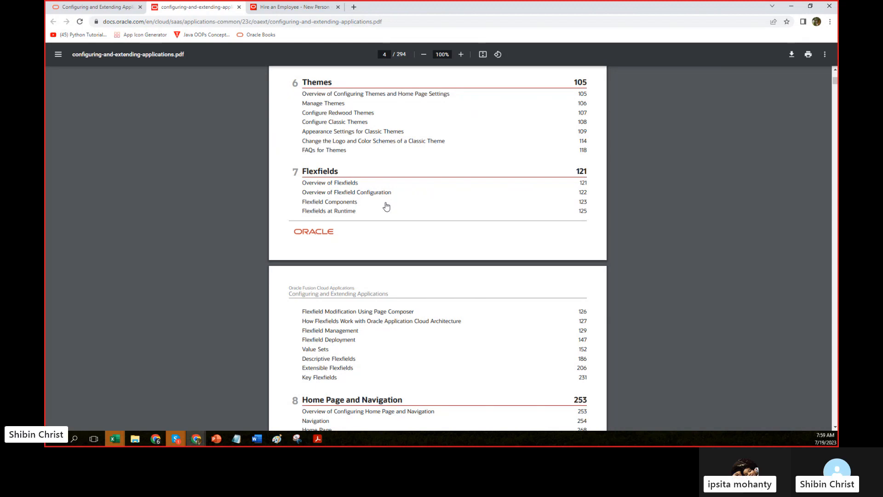
- Switch to the Hire an Employee page and review its Employment Information sections from Work Relationship Details to Job
{"action": "left_click", "coordinate": [291, 7]}
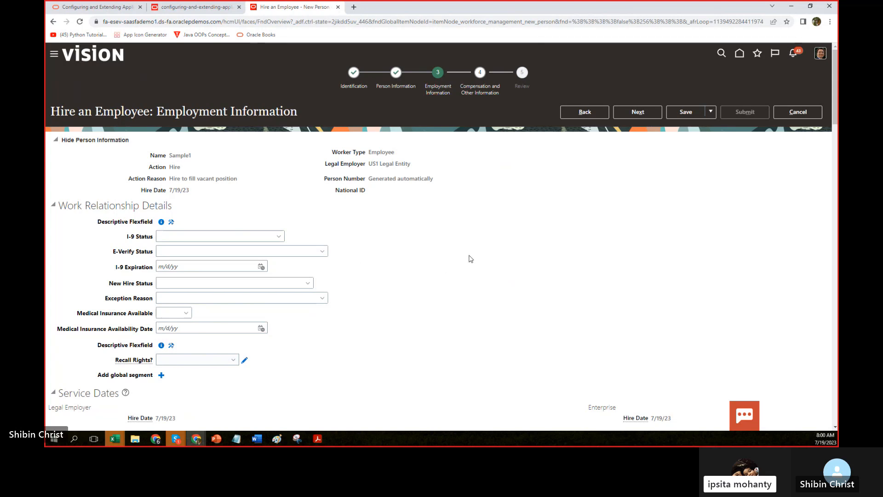
{"action": "scroll", "coordinate": [470, 258], "scroll_direction": "down", "scroll_amount": 5}
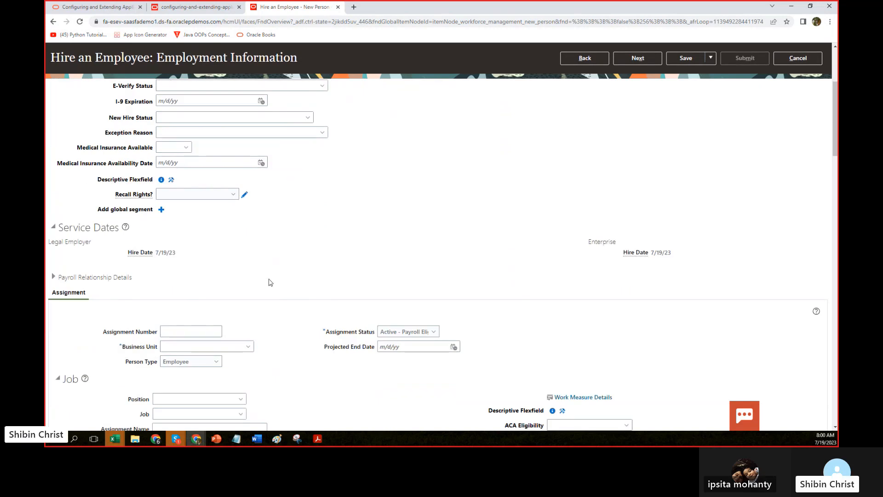
{"action": "scroll", "coordinate": [394, 236], "scroll_direction": "up", "scroll_amount": 1}
{"action": "scroll", "coordinate": [394, 236], "scroll_direction": "up", "scroll_amount": 4}
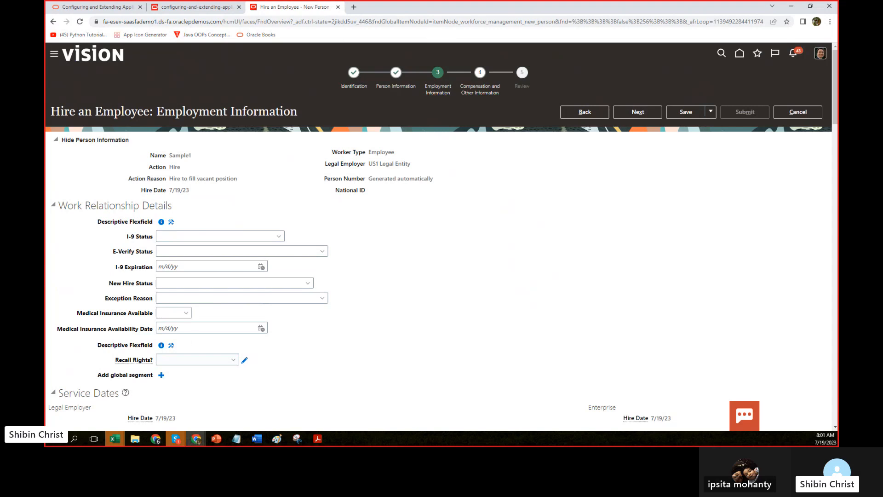
{"action": "key", "text": "alt+Tab"}
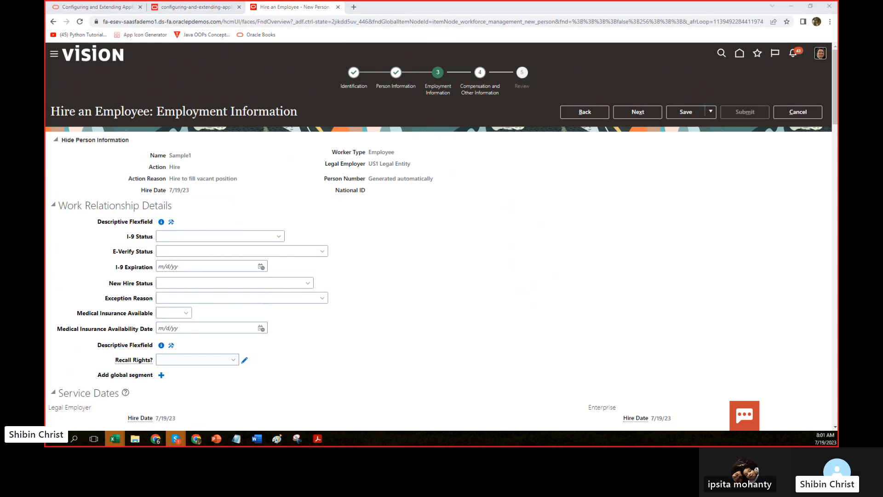